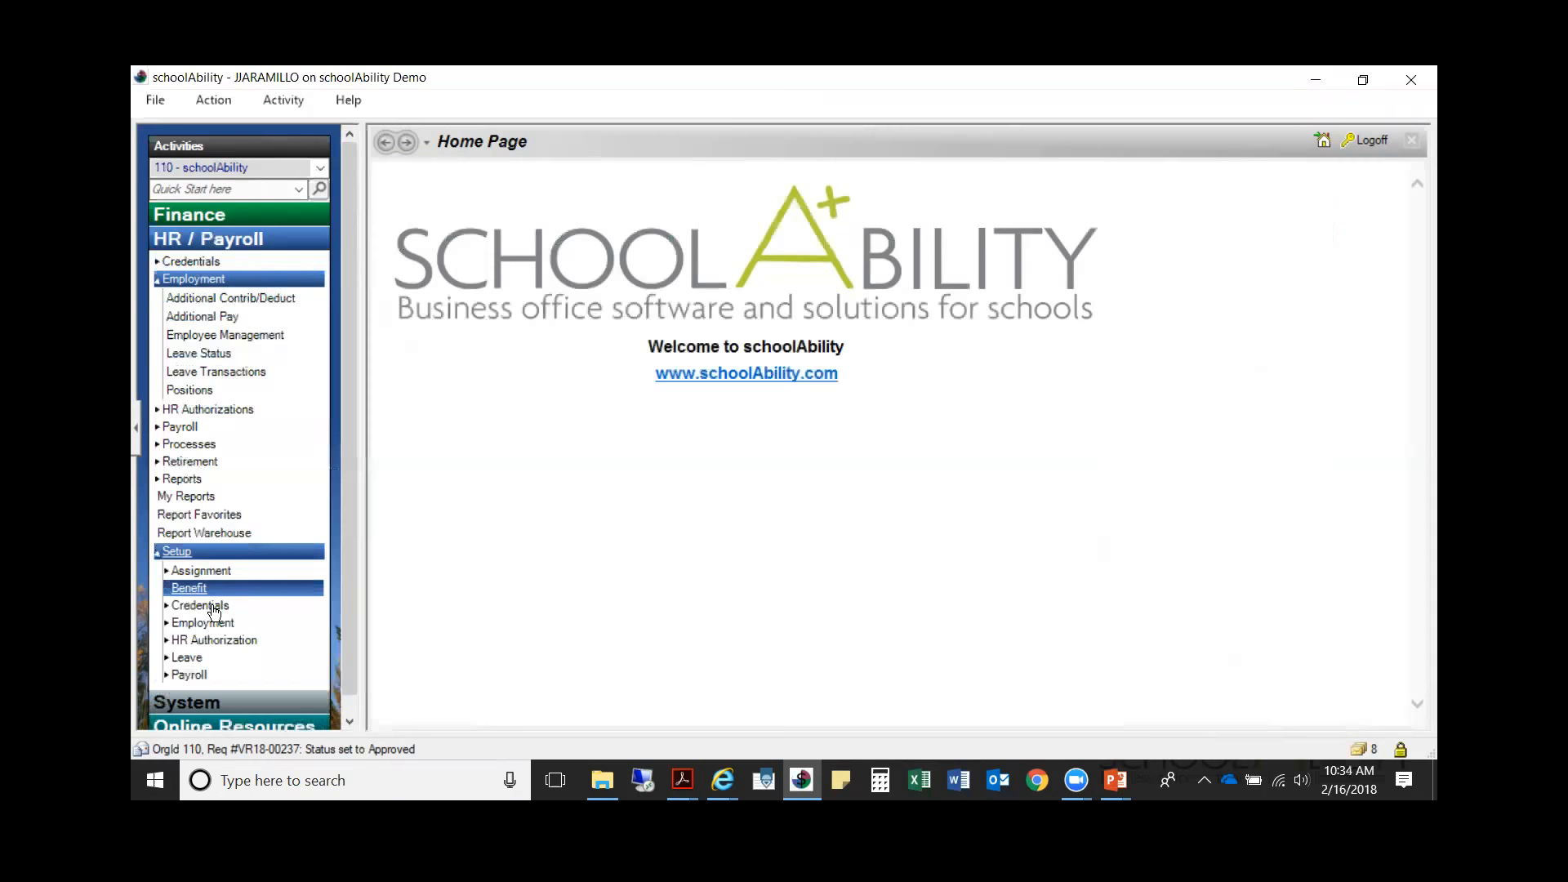
Step: Open the Addons activity in the HR / Payroll payroll setup, list all addons and sort them by description
left_click(191, 655)
left_click(214, 676)
scroll(214, 677, "down", 5)
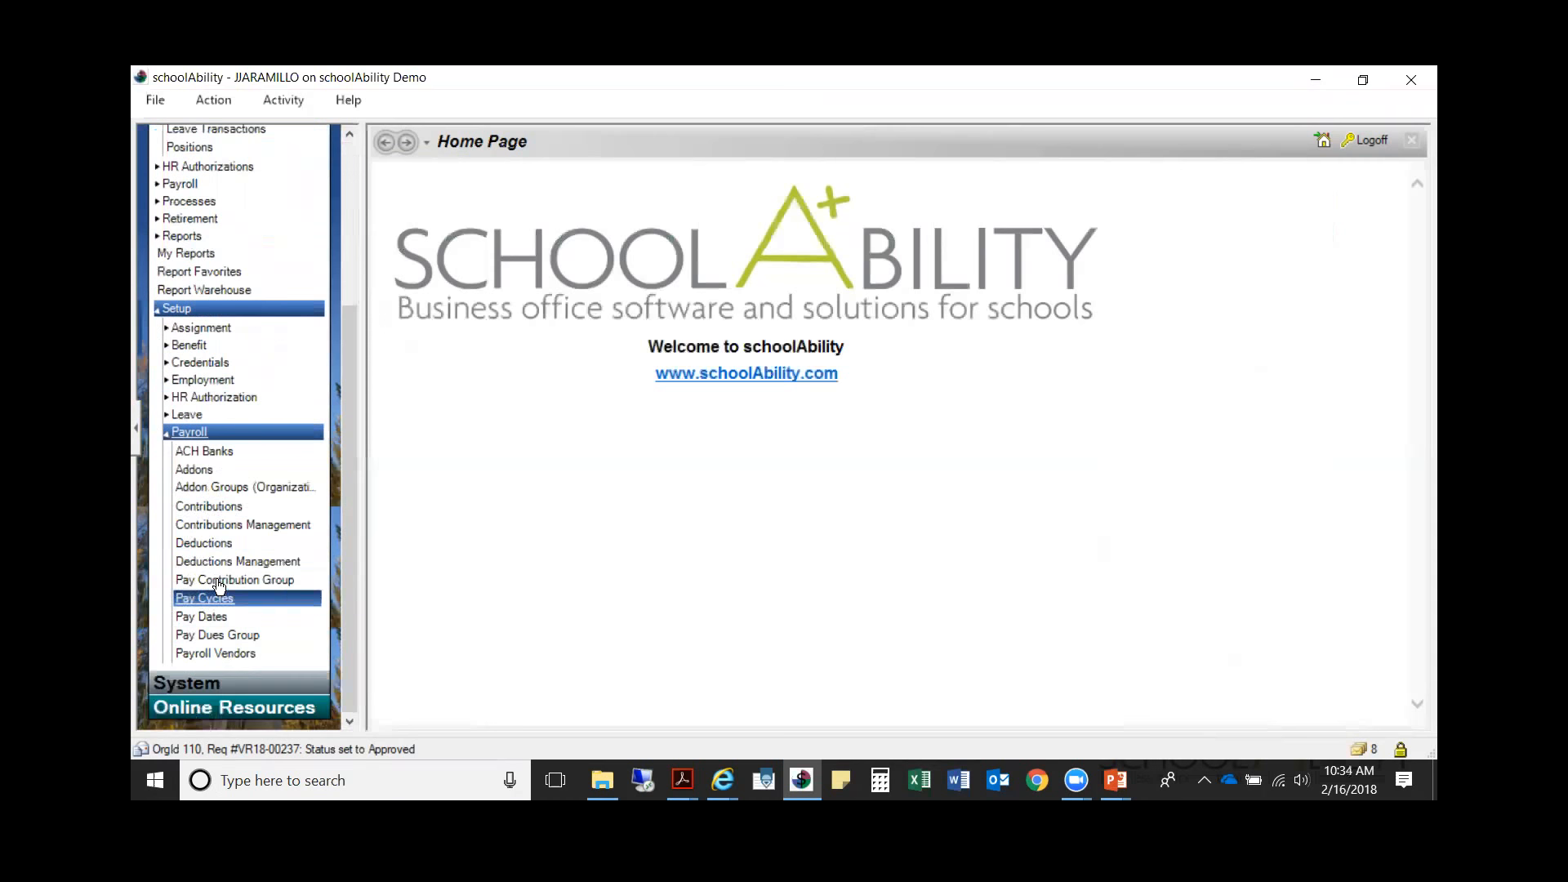
left_click(231, 471)
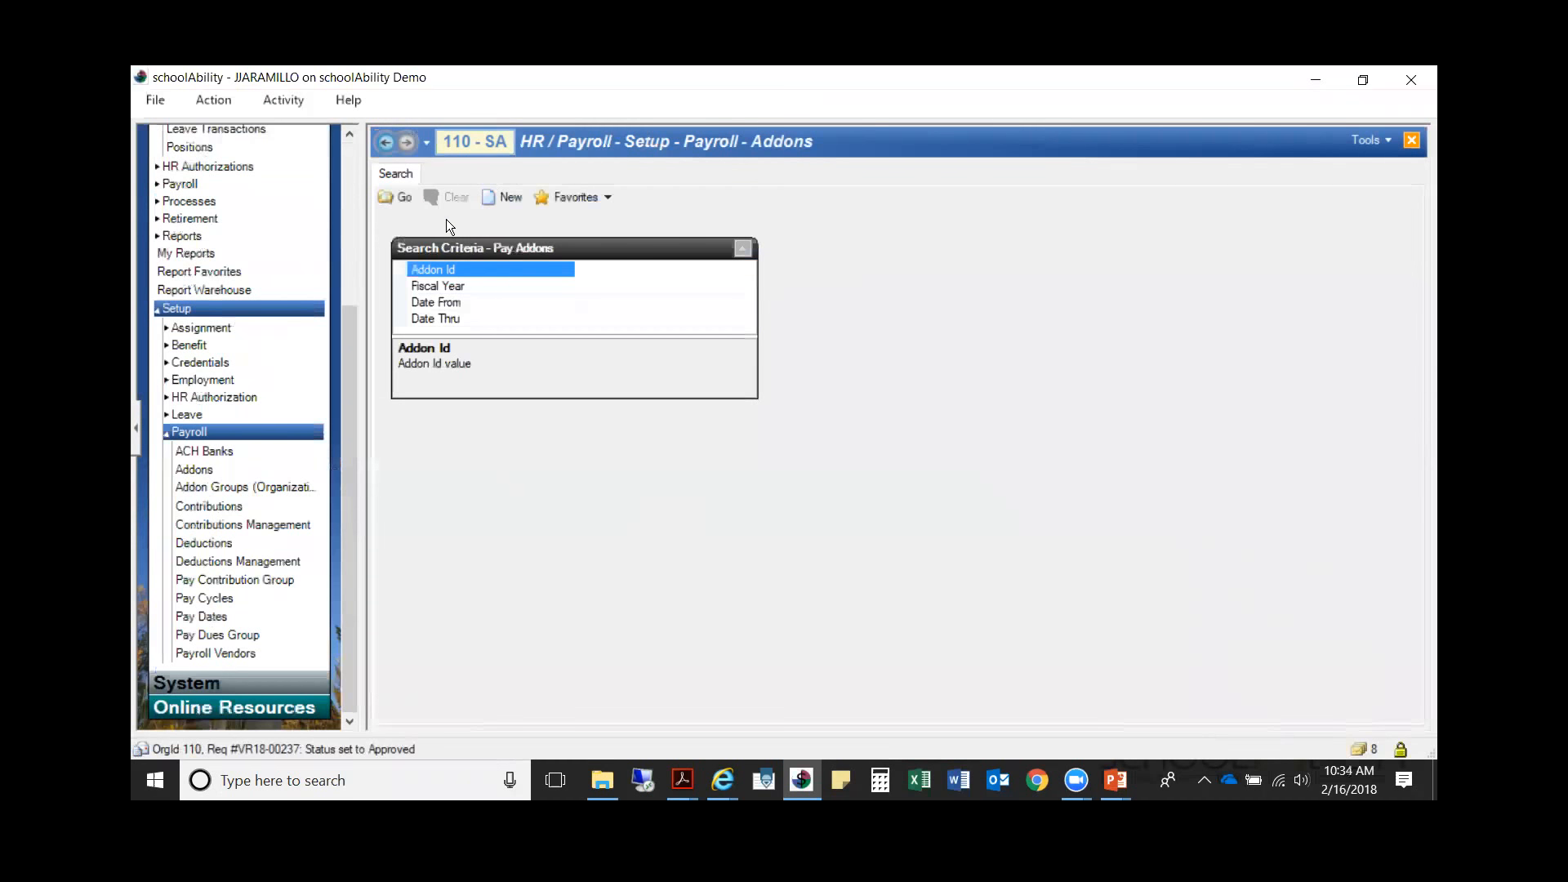
left_click(395, 196)
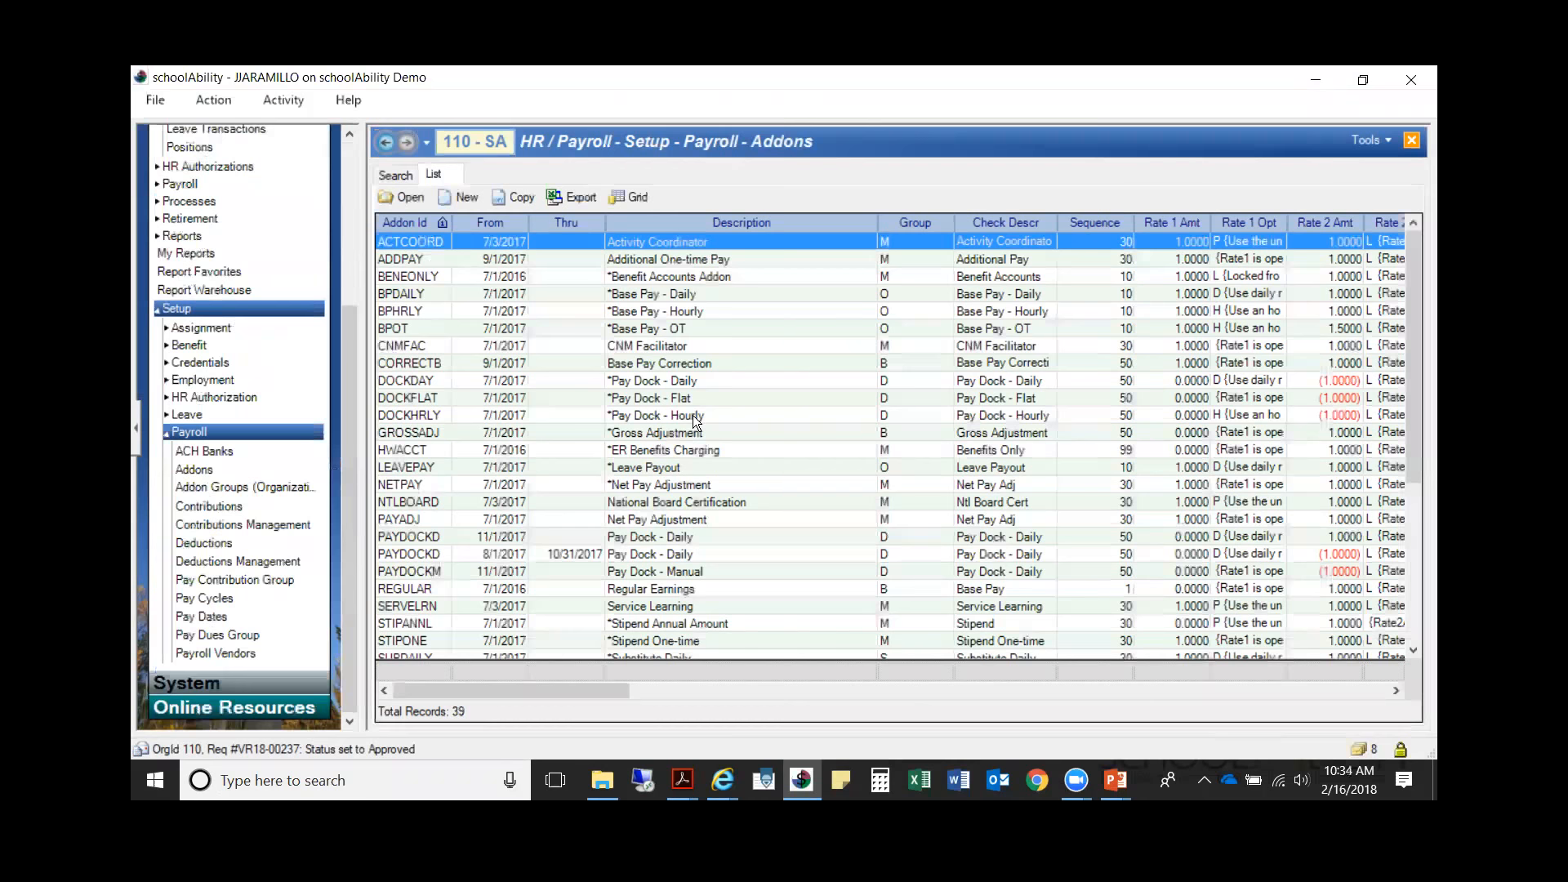
left_click(624, 222)
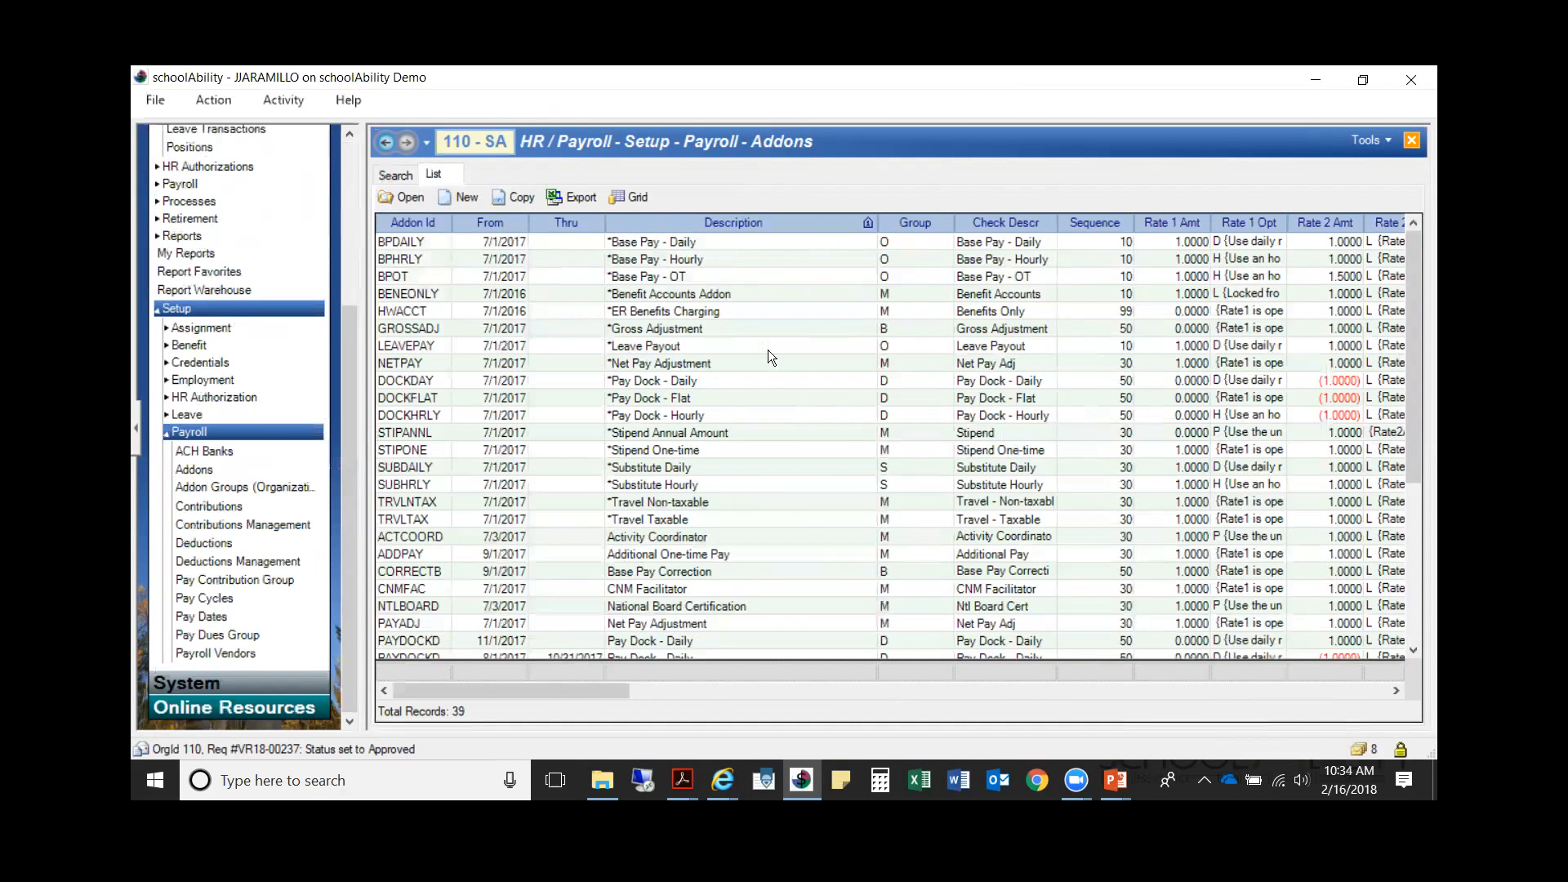
Step: Switch to the running PowerPoint slide show to read the Understanding Addons recommendations
key("alt+Tab")
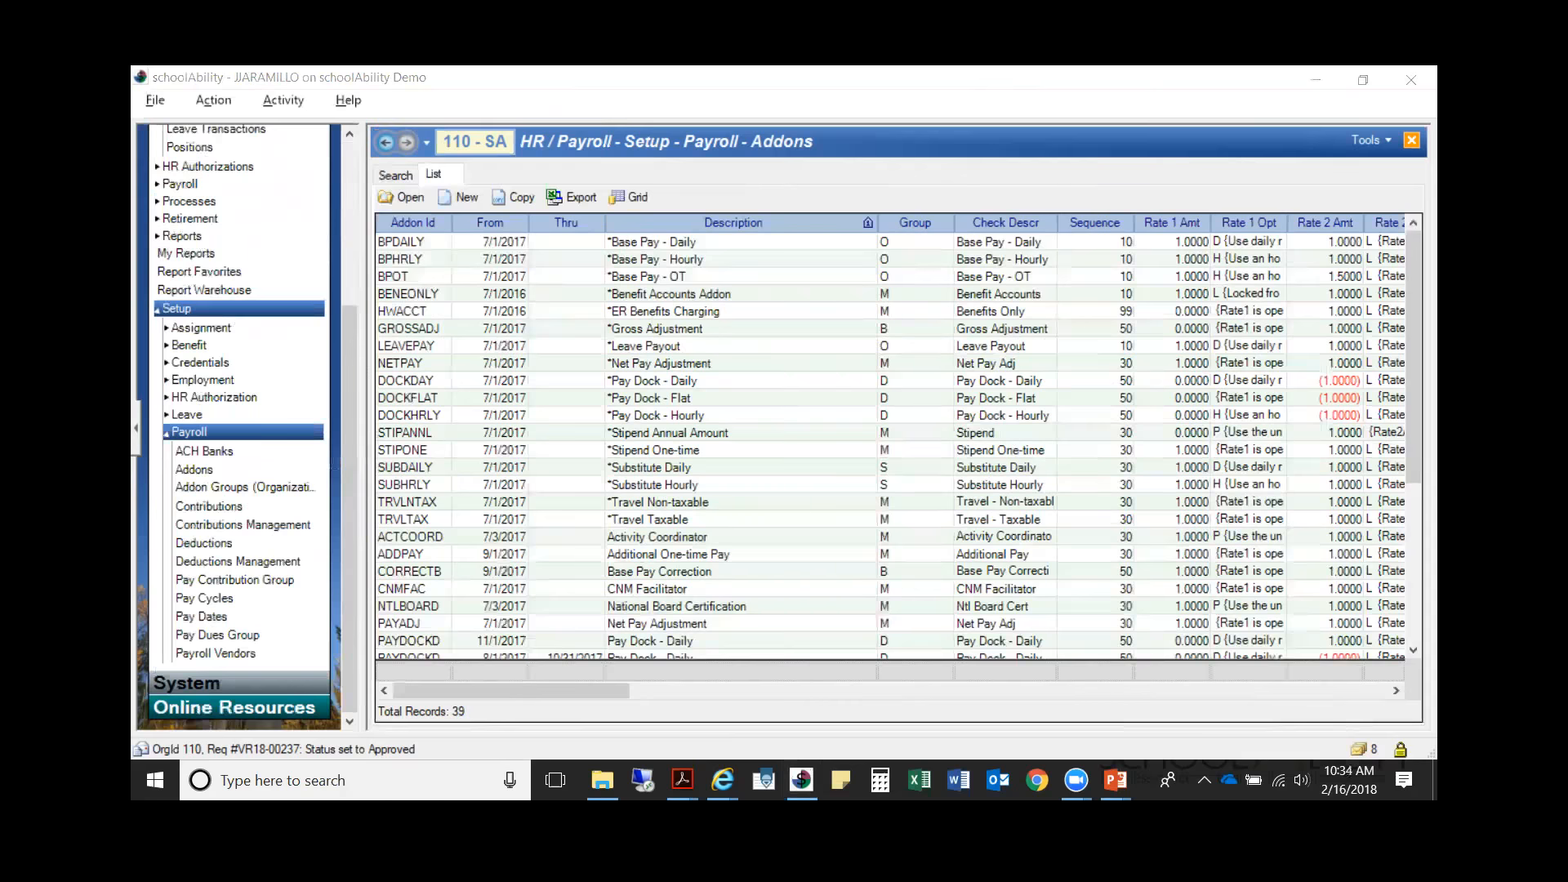
mouse_move(1109, 771)
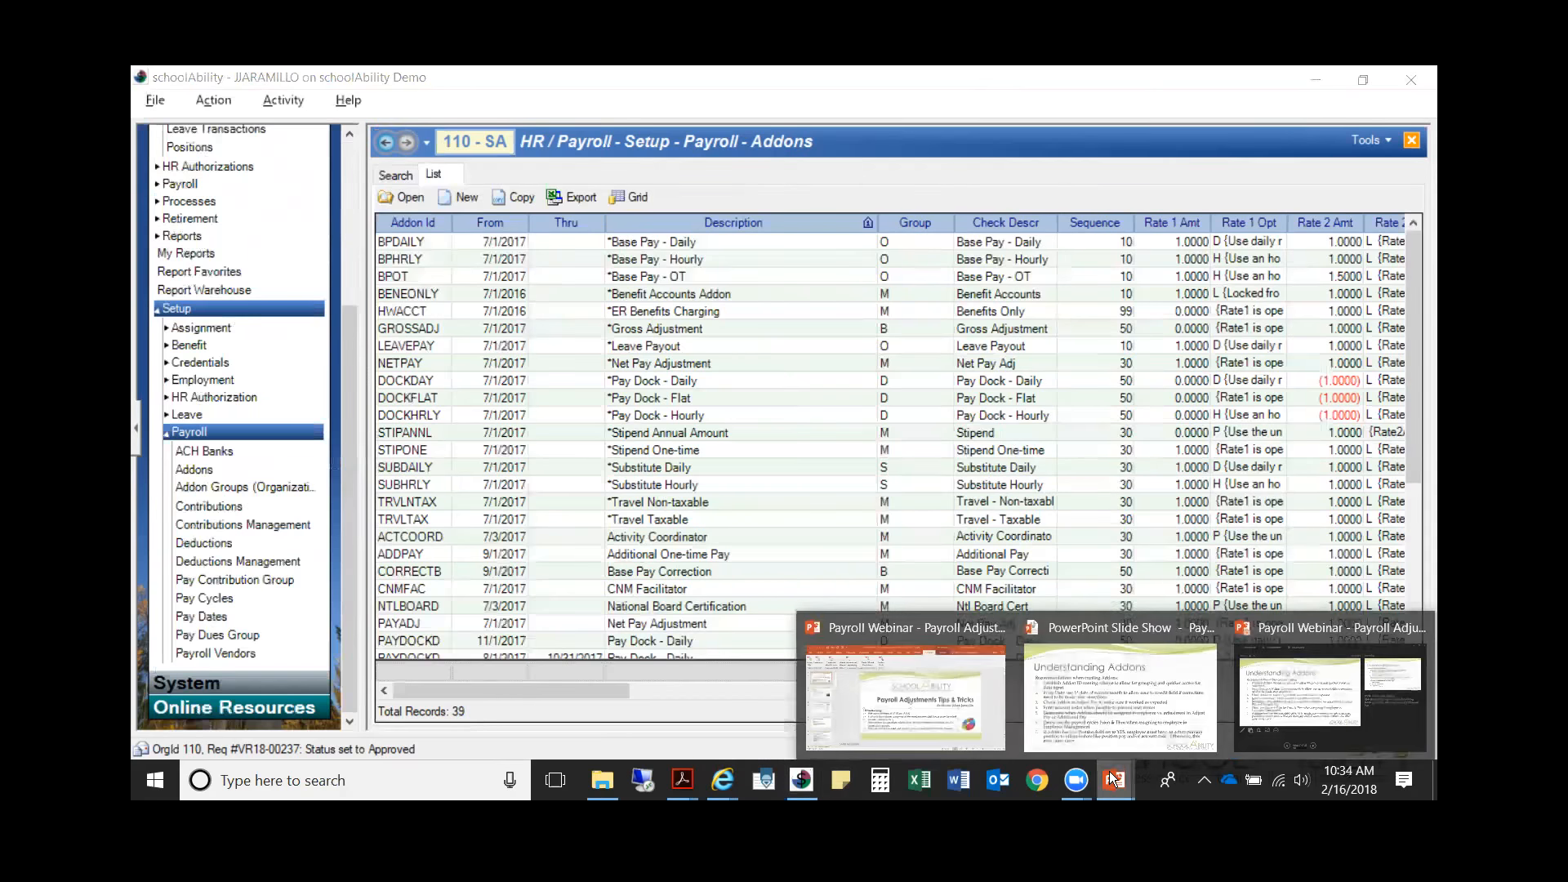
left_click(1161, 696)
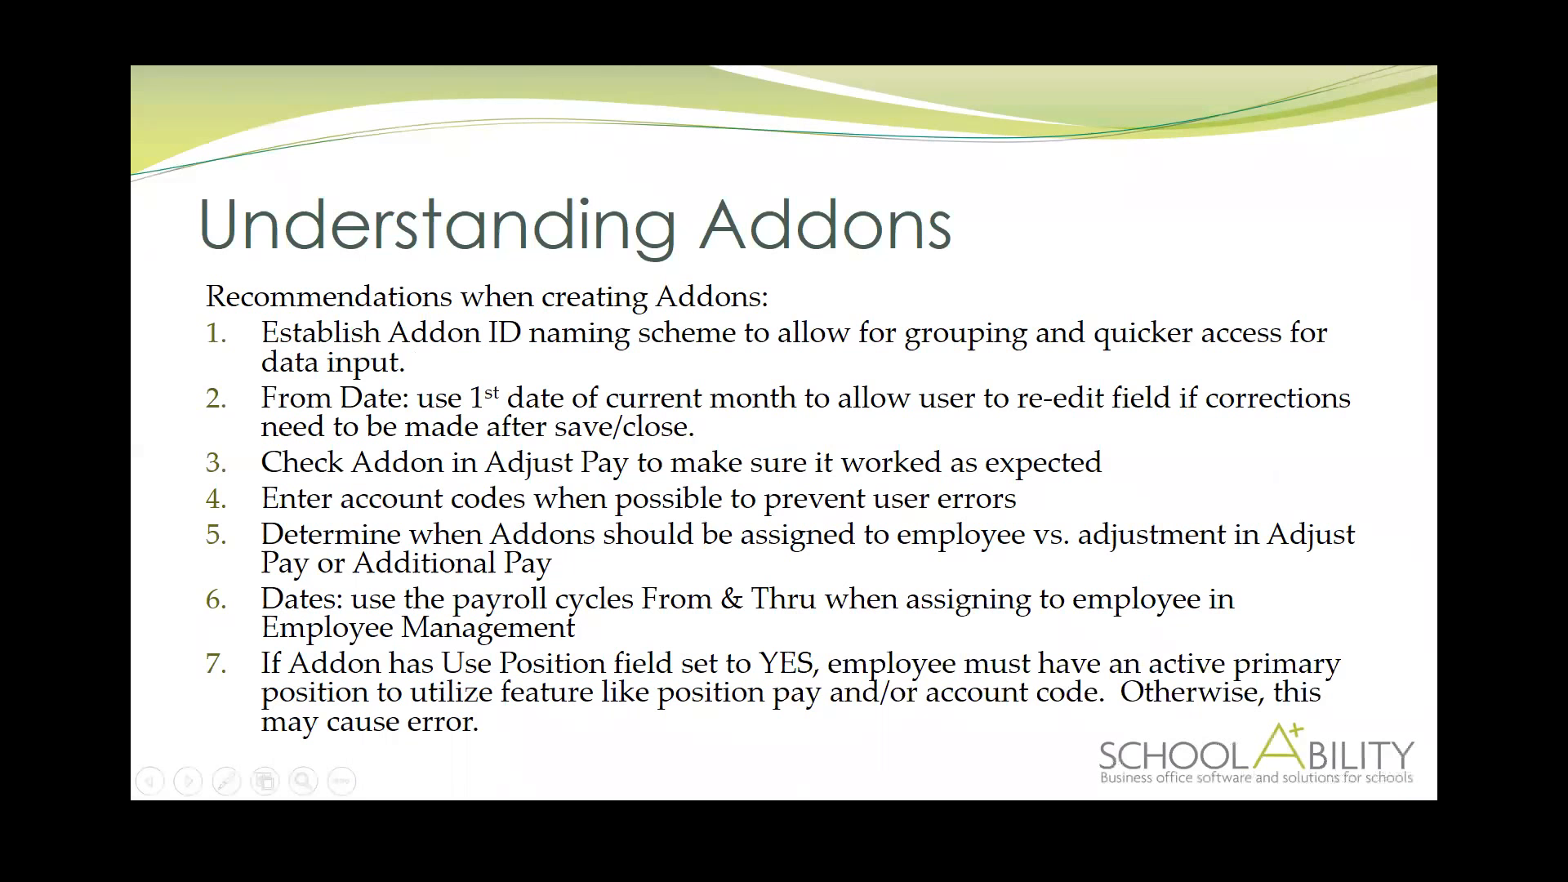
Step: Switch back to schoolAbility, change the organization to 175 - Taylor Valley Schools and list all its payroll addons
key("alt+Tab")
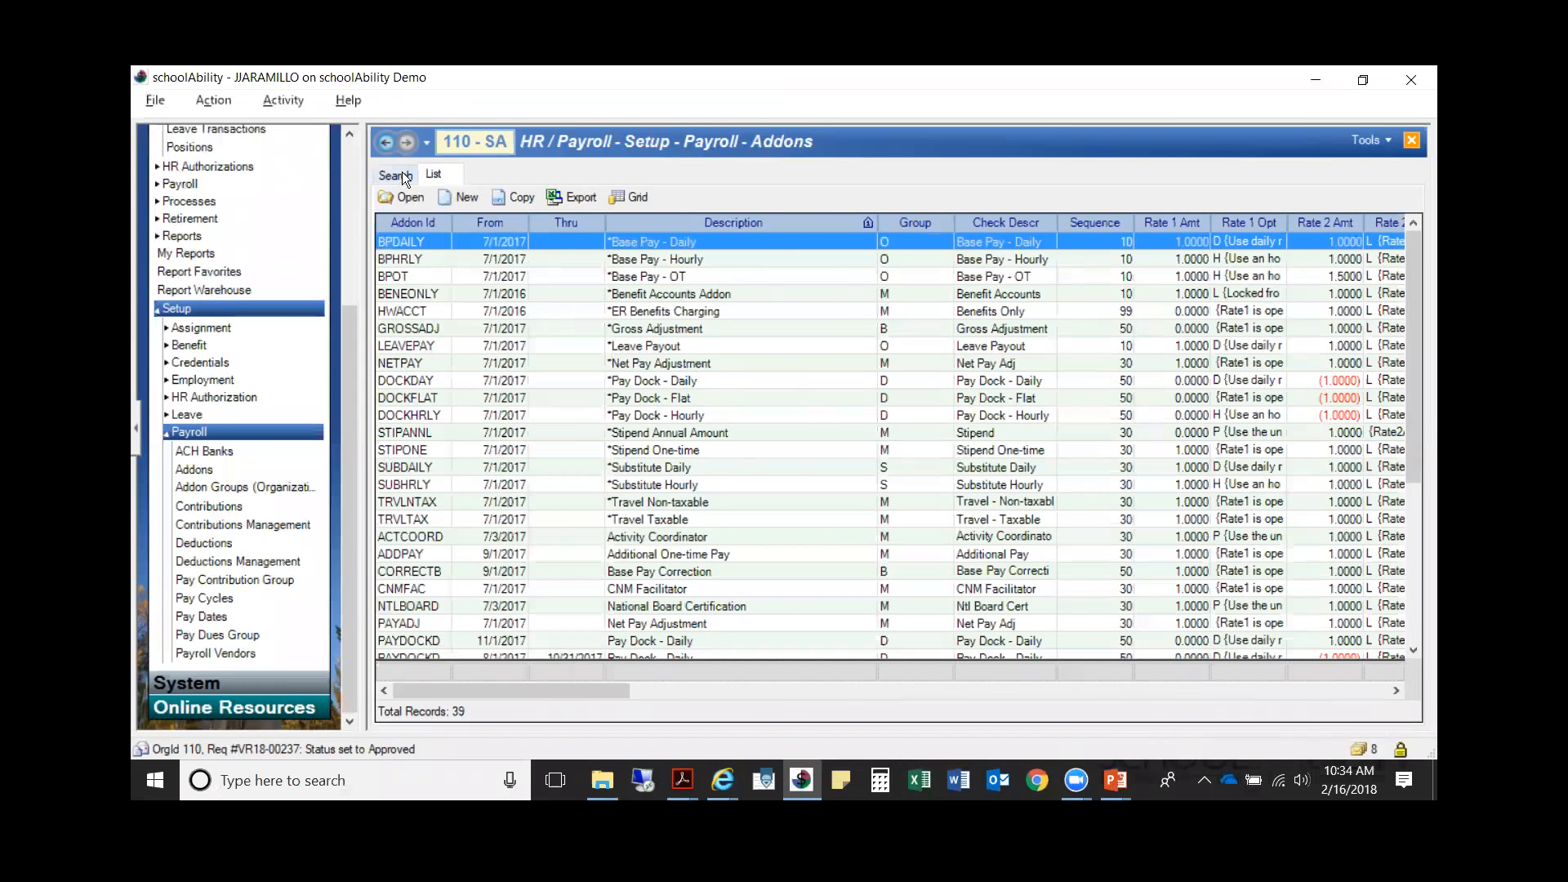
left_click(352, 159)
left_click(191, 168)
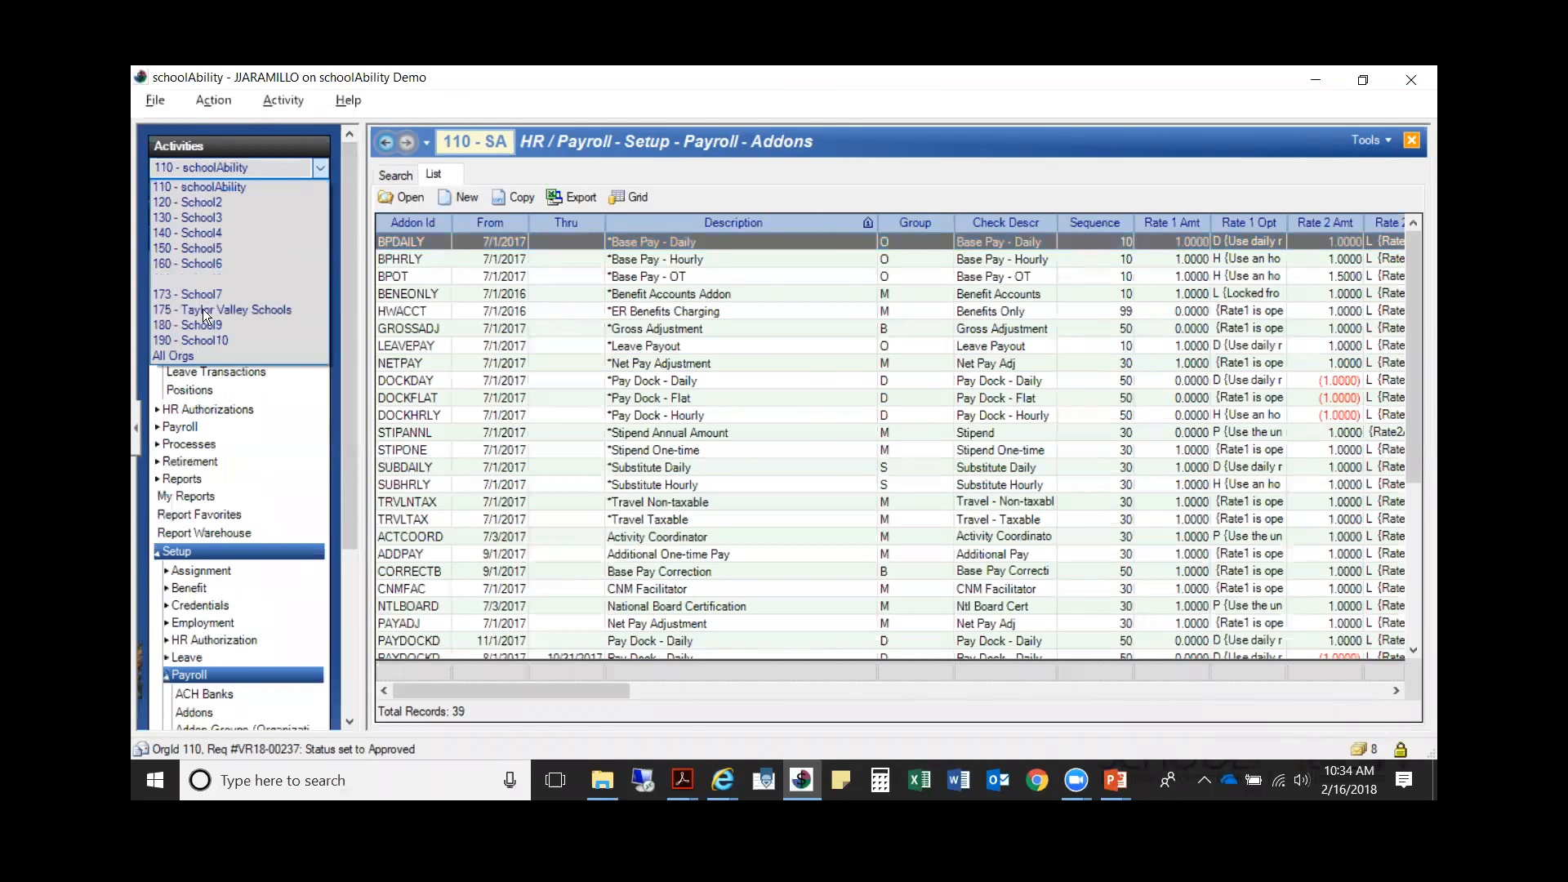
left_click(204, 309)
left_click(209, 714)
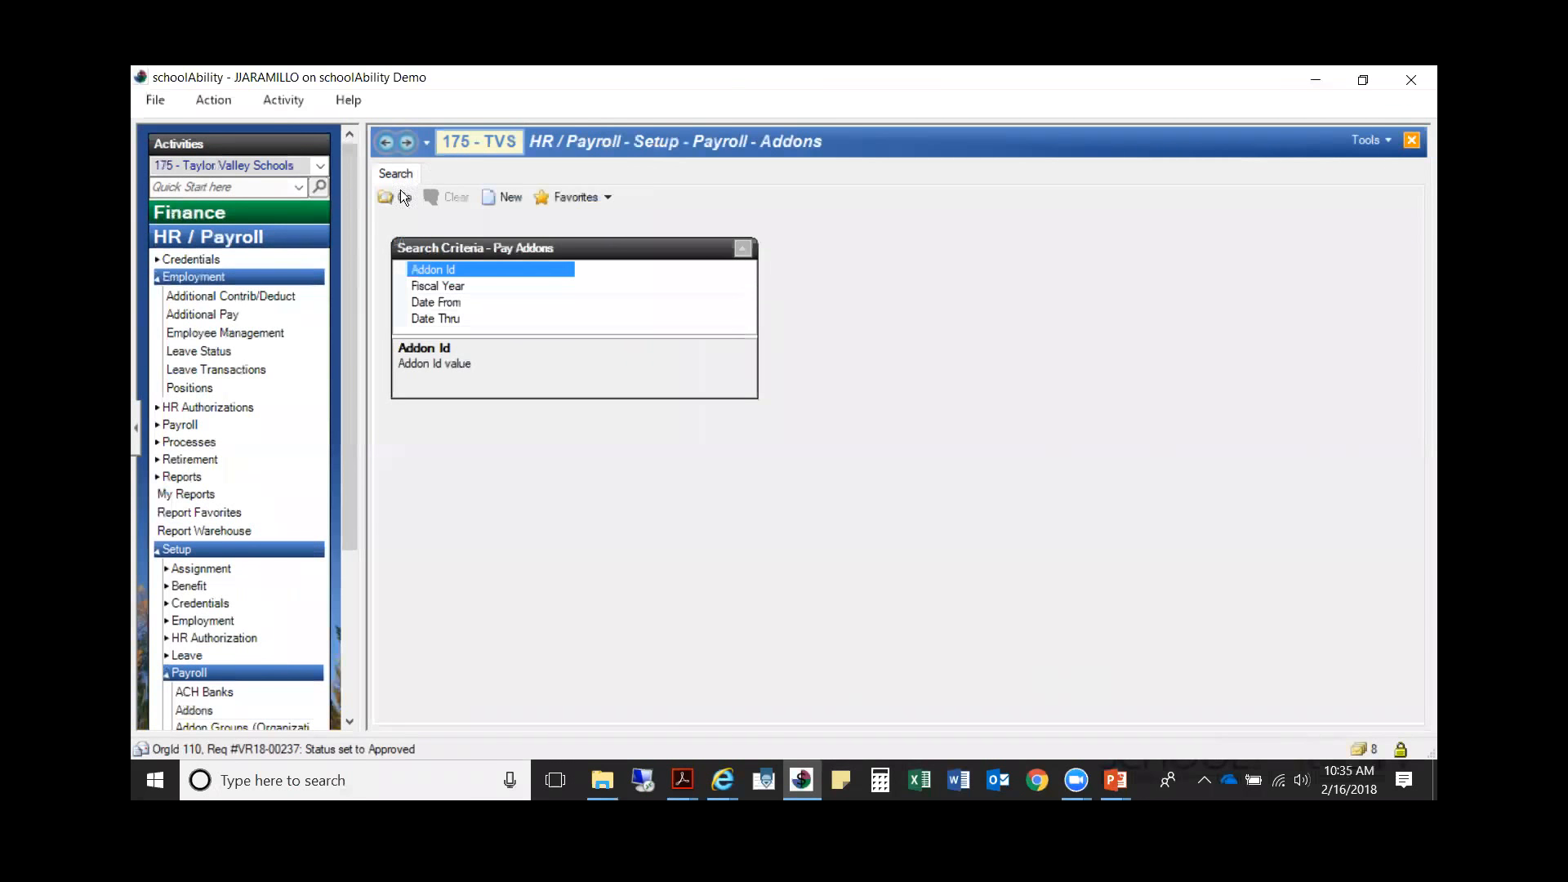
left_click(396, 196)
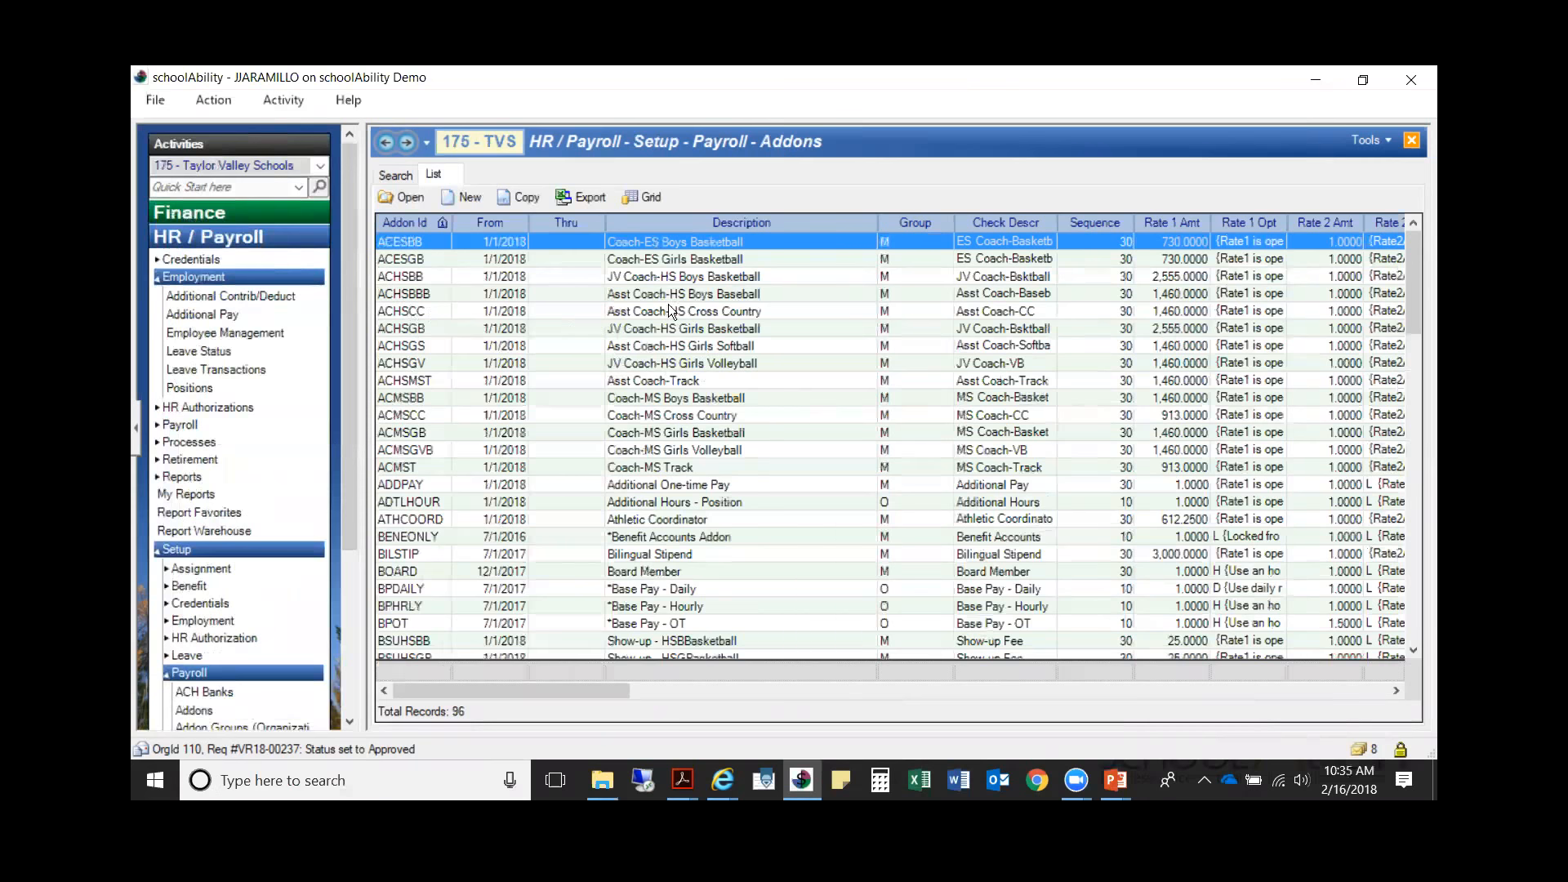
Step: Examine how Taylor Valley Schools' Addon IDs are named and grouped by type, and close that Addons activity
scroll(452, 441, "down", 3)
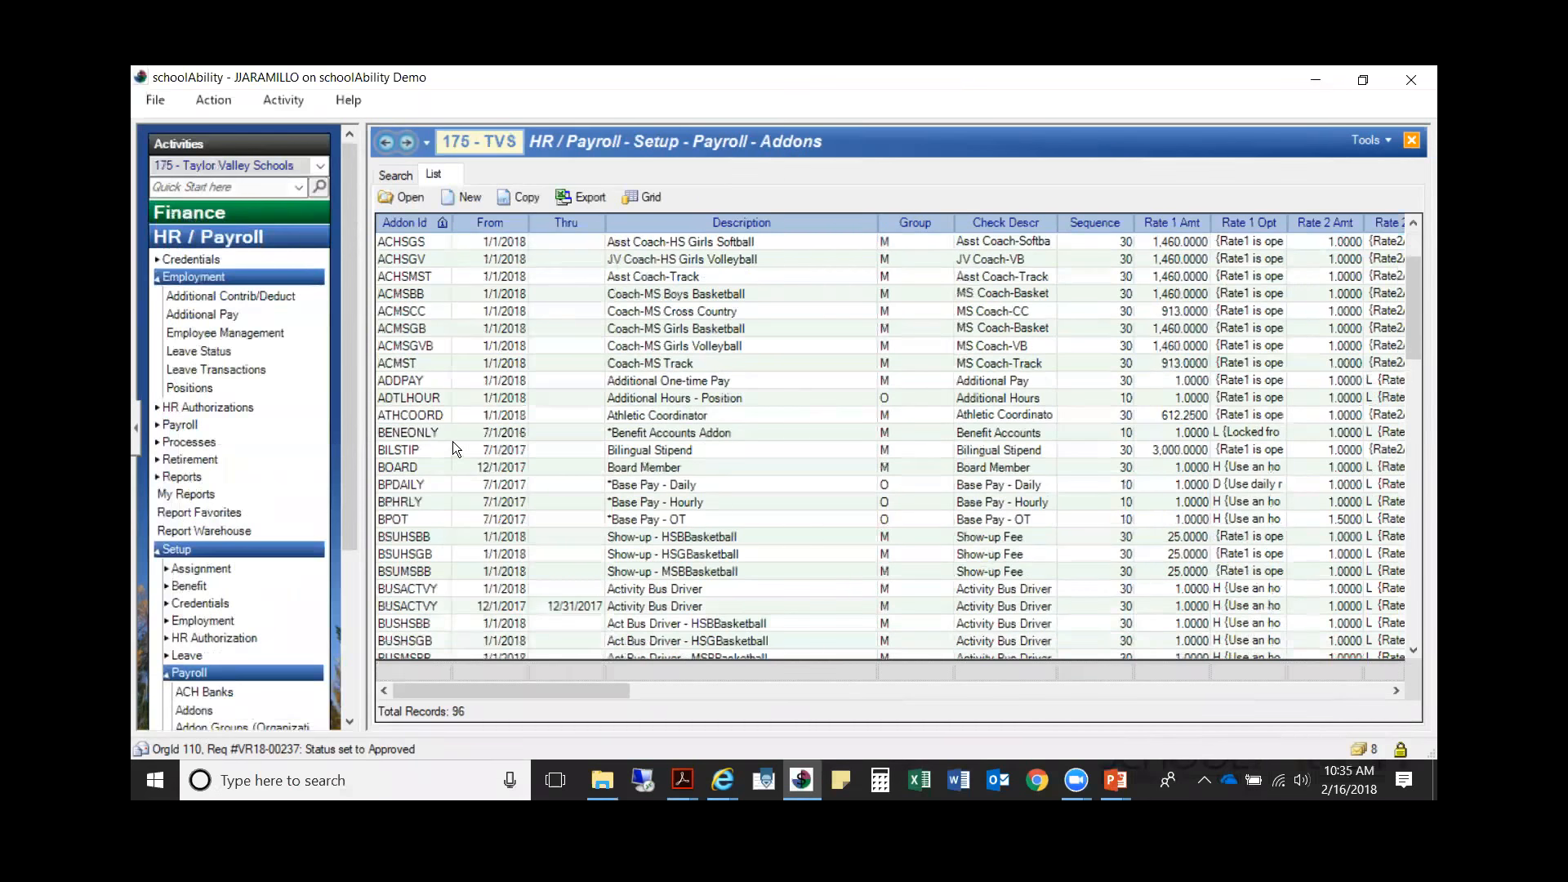
scroll(448, 466, "down", 1)
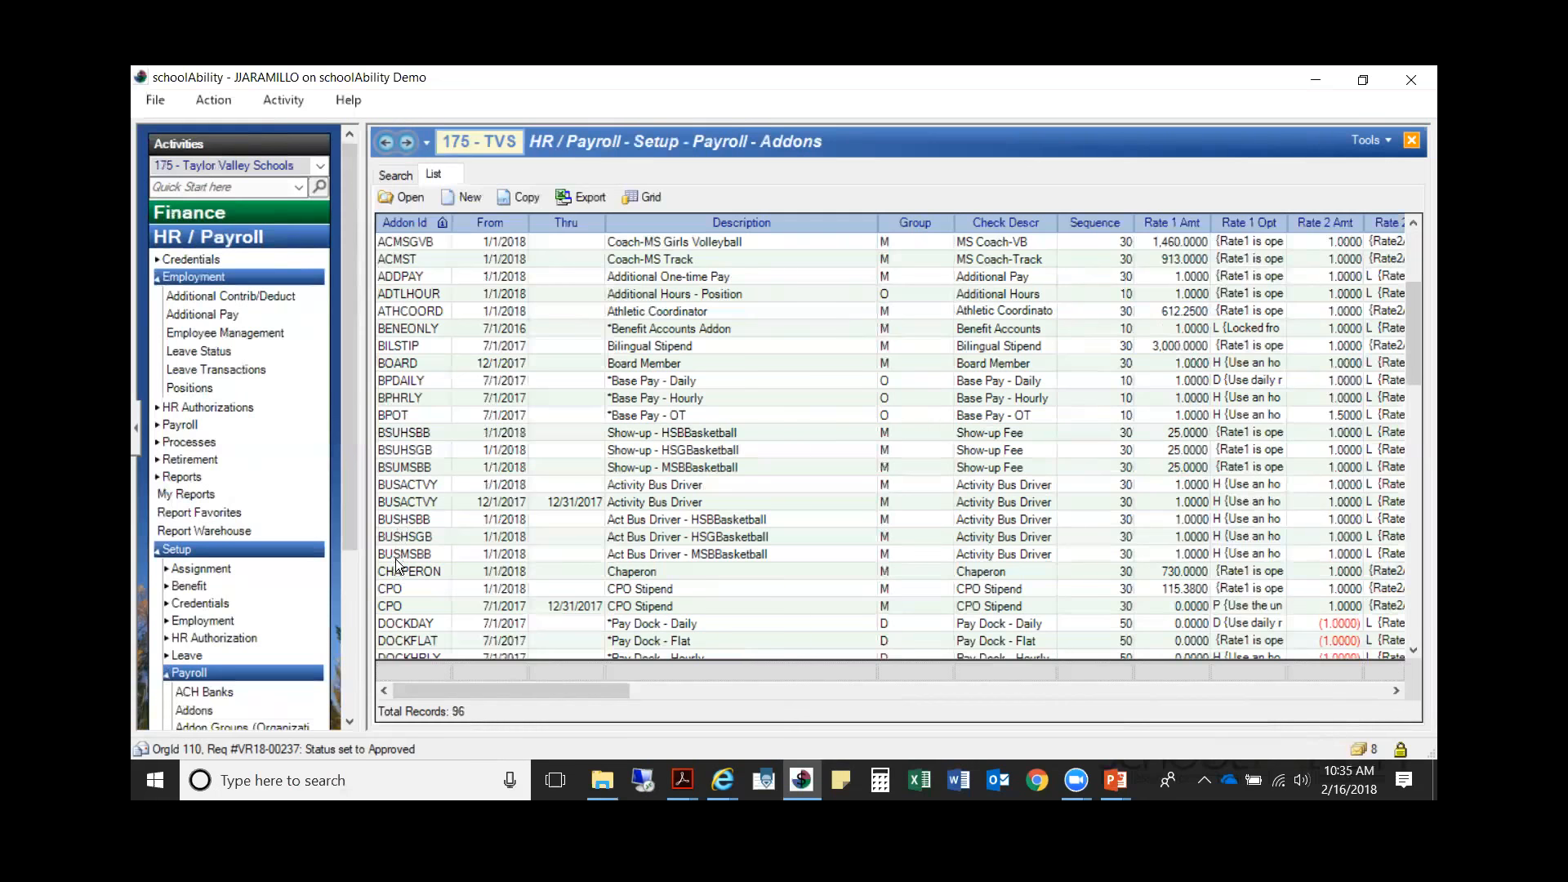
scroll(515, 543, "down", 5)
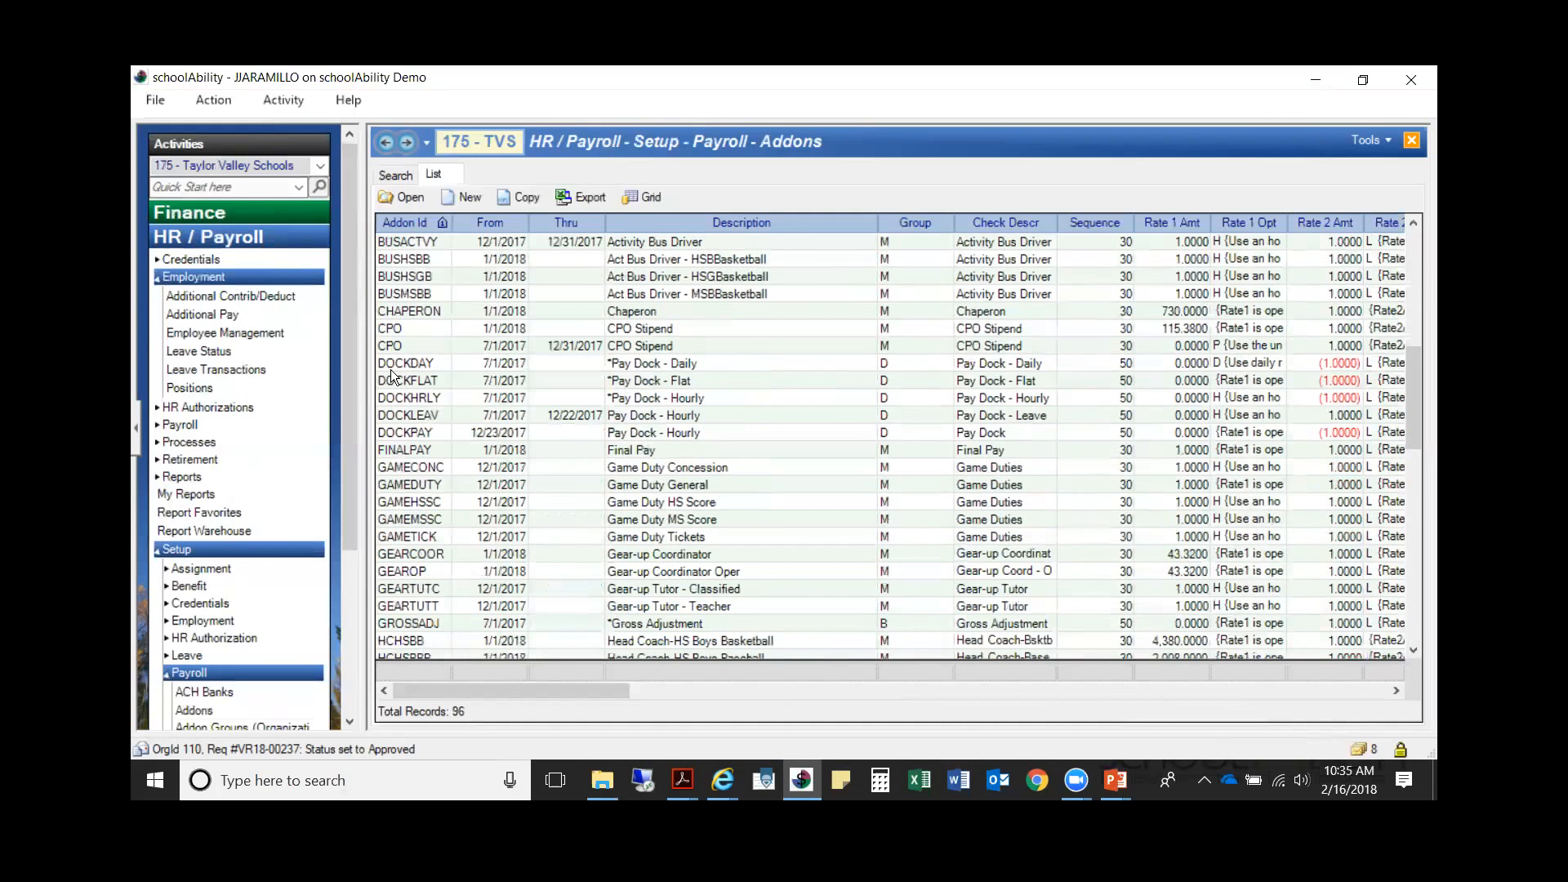
scroll(391, 444, "down", 2)
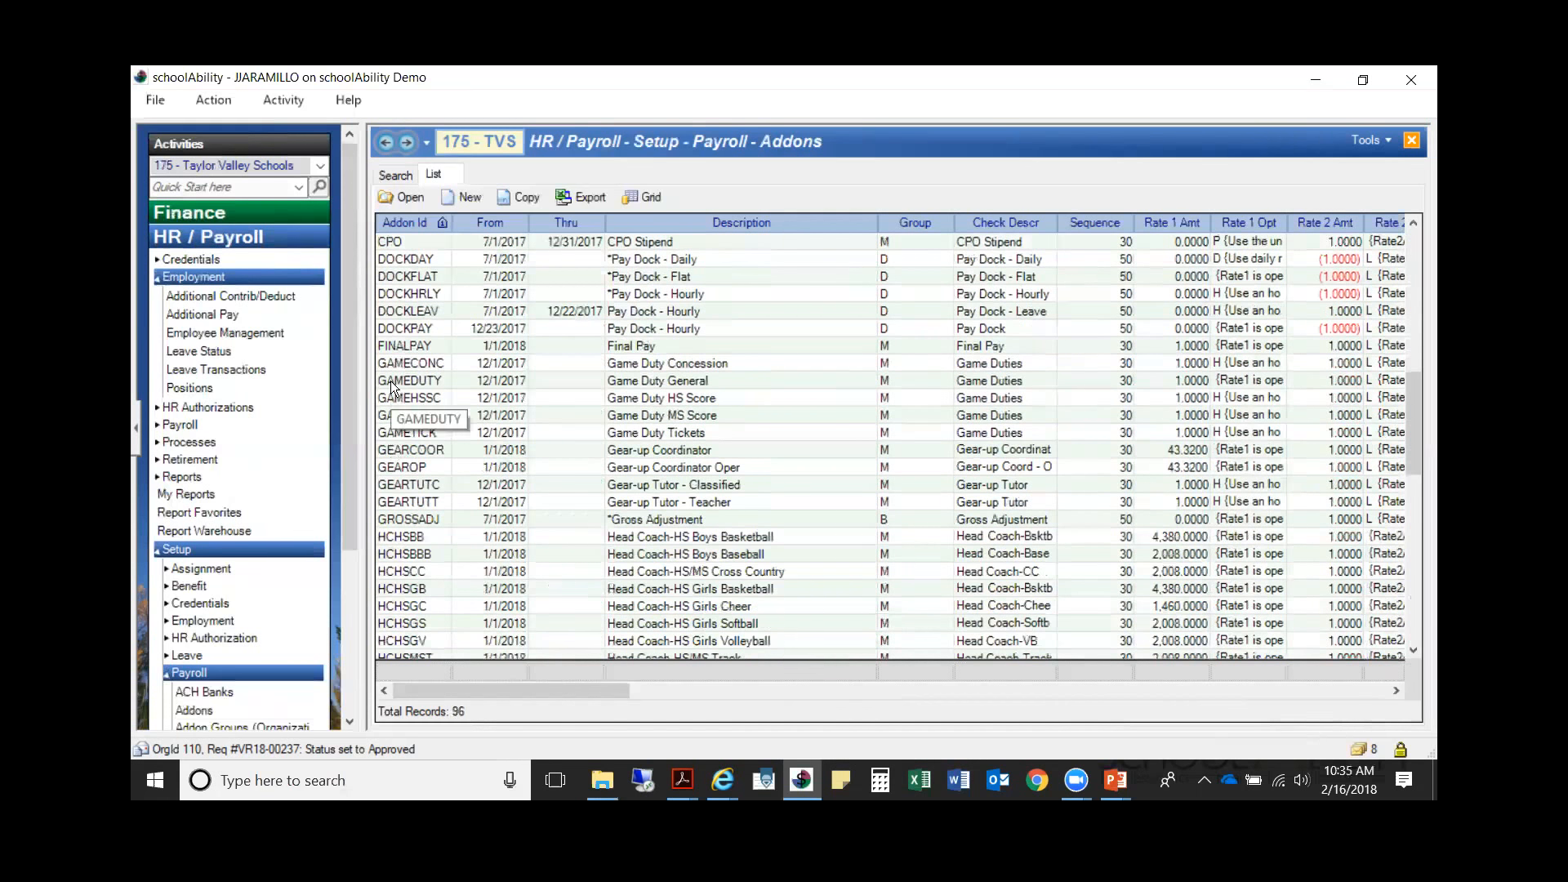
scroll(403, 498, "down", 2)
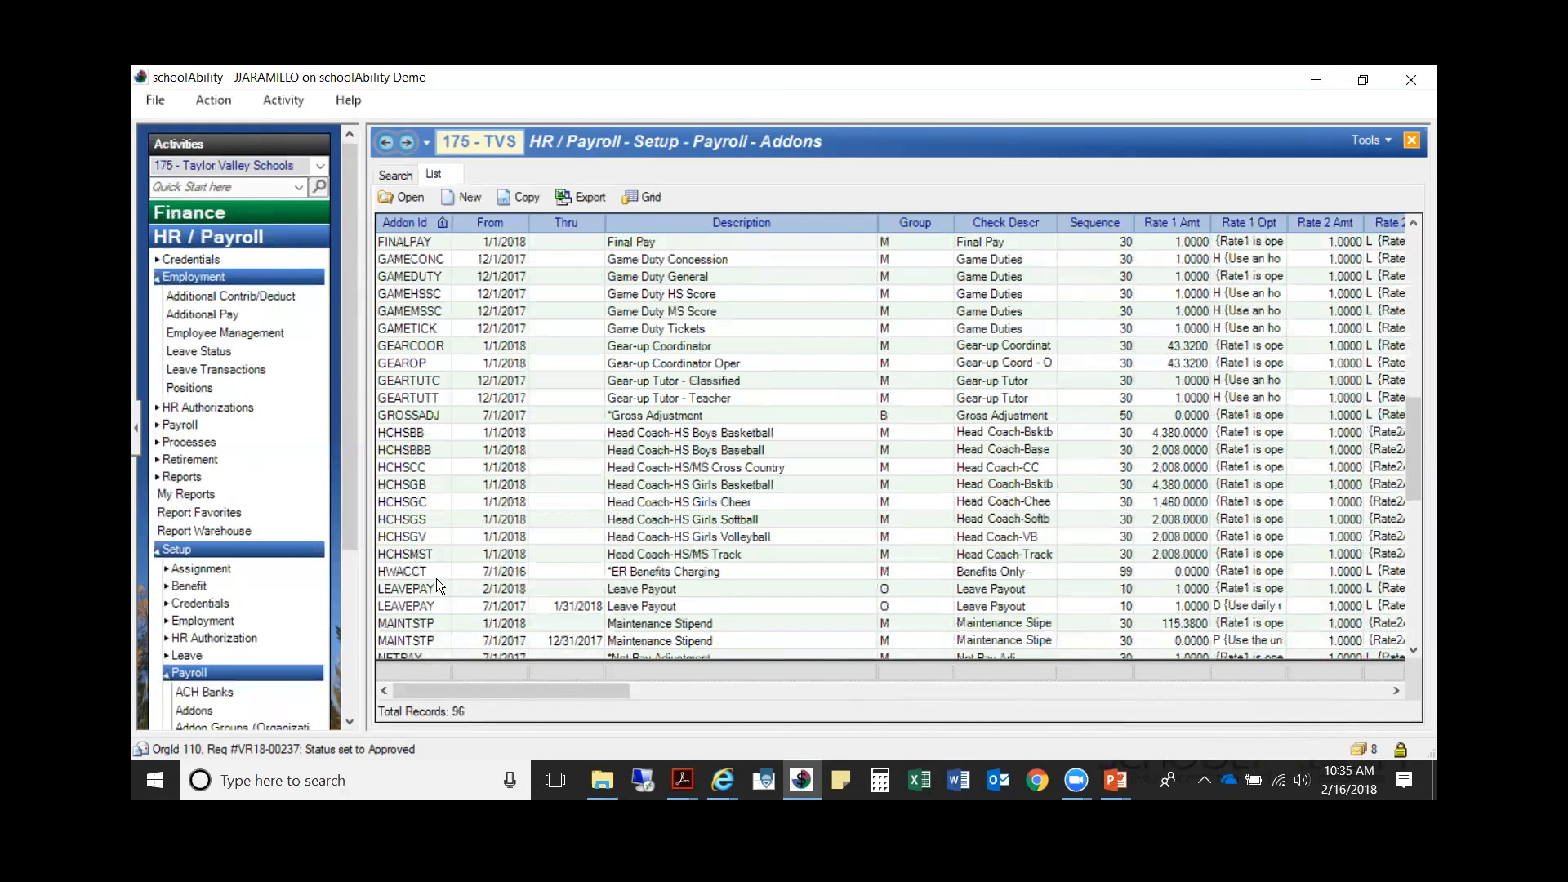
scroll(436, 578, "down", 2)
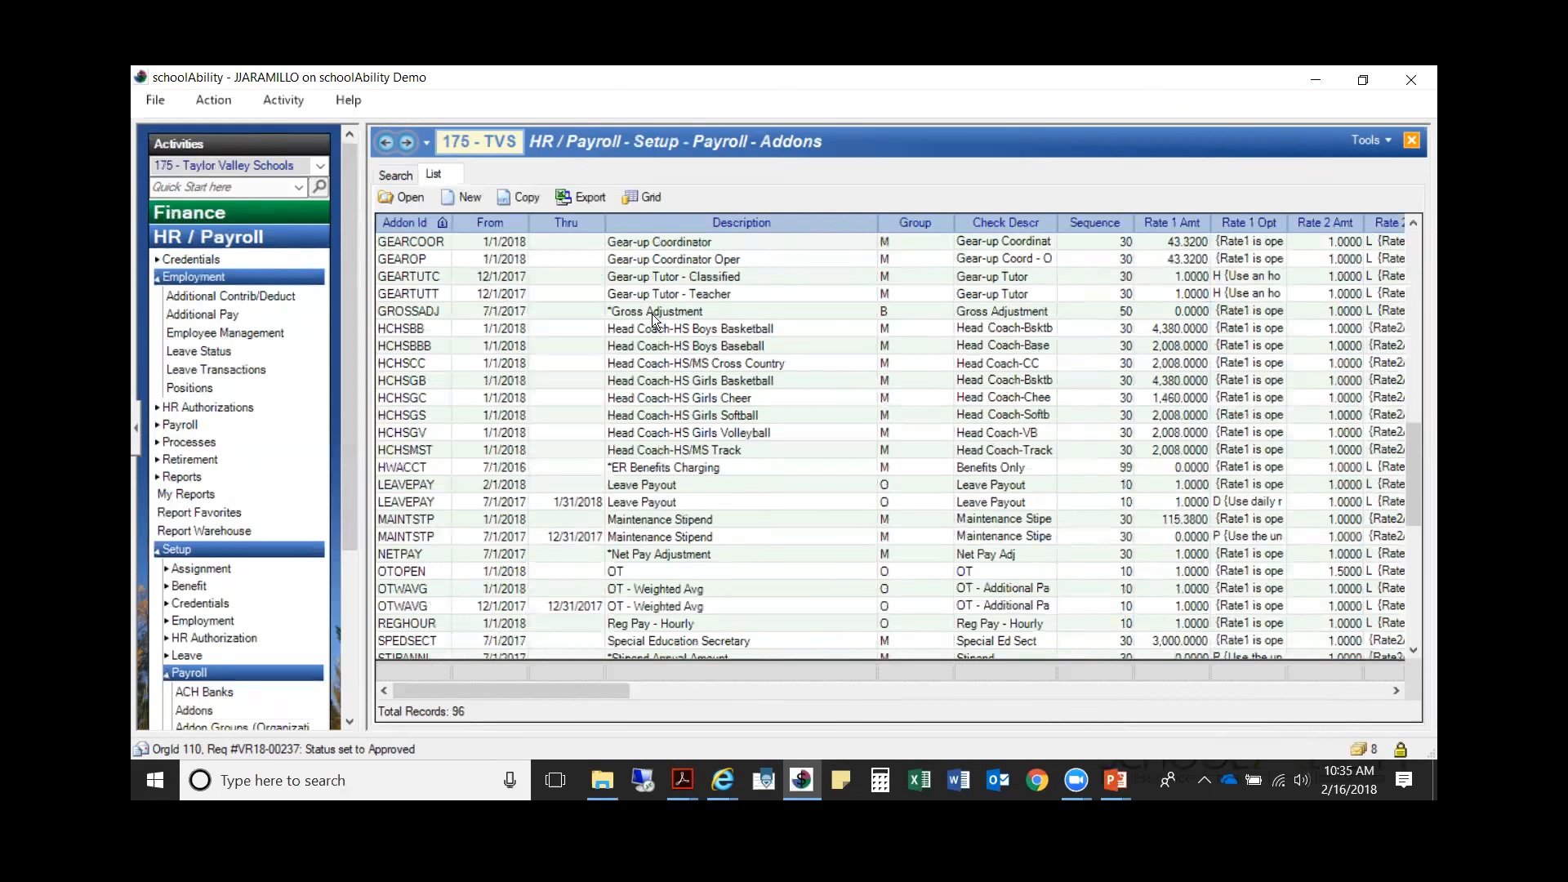
left_click(1411, 142)
Step: Return to the PowerPoint slide show to continue with the recommendations for creating addons
key("alt+Tab")
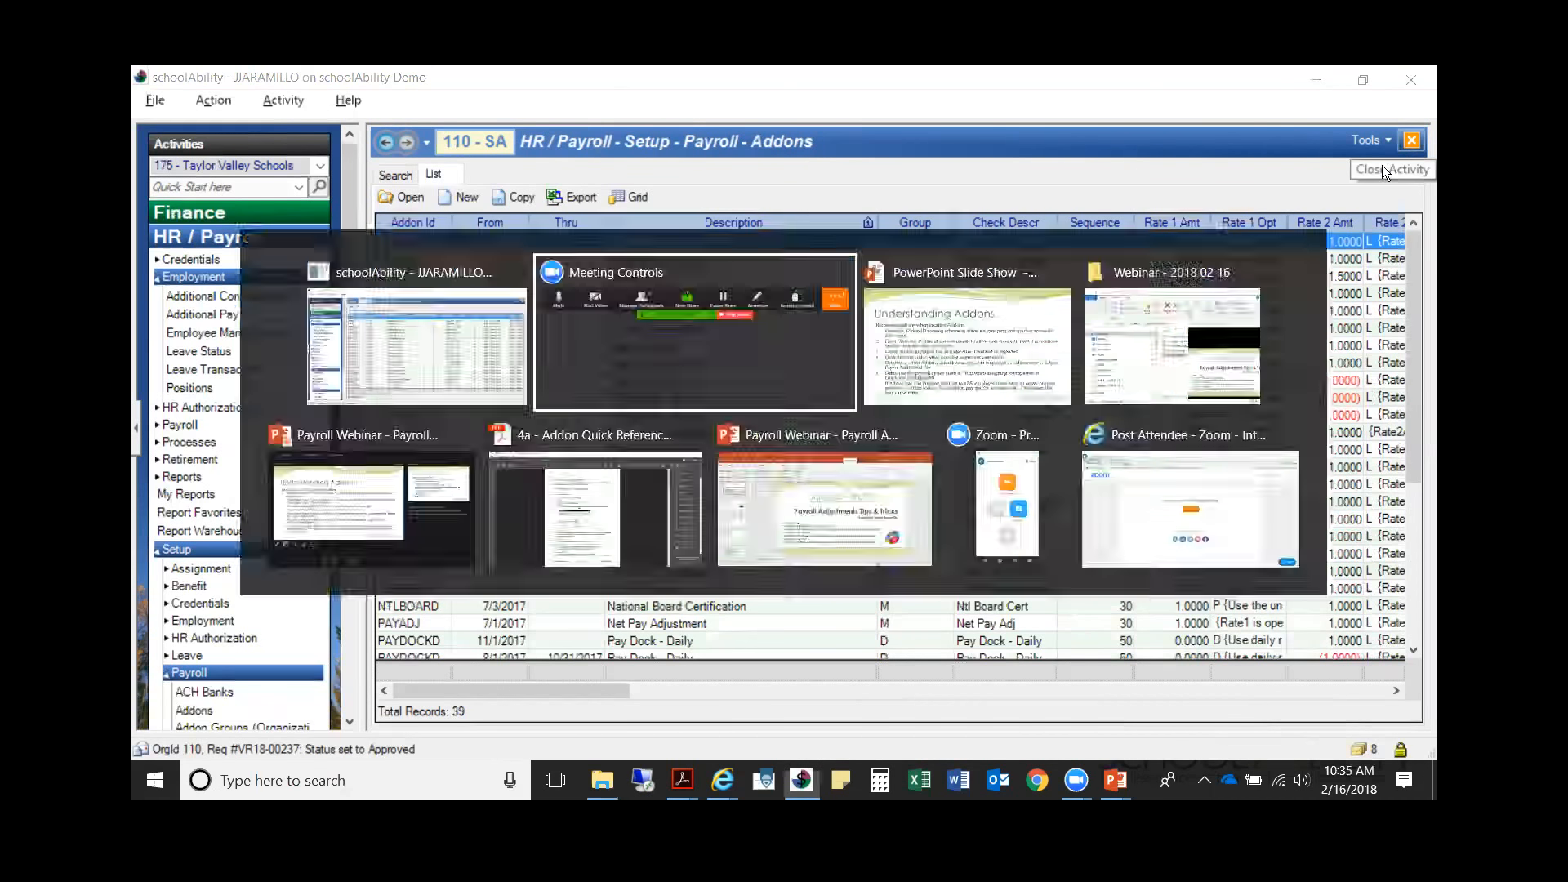
mouse_move(1111, 782)
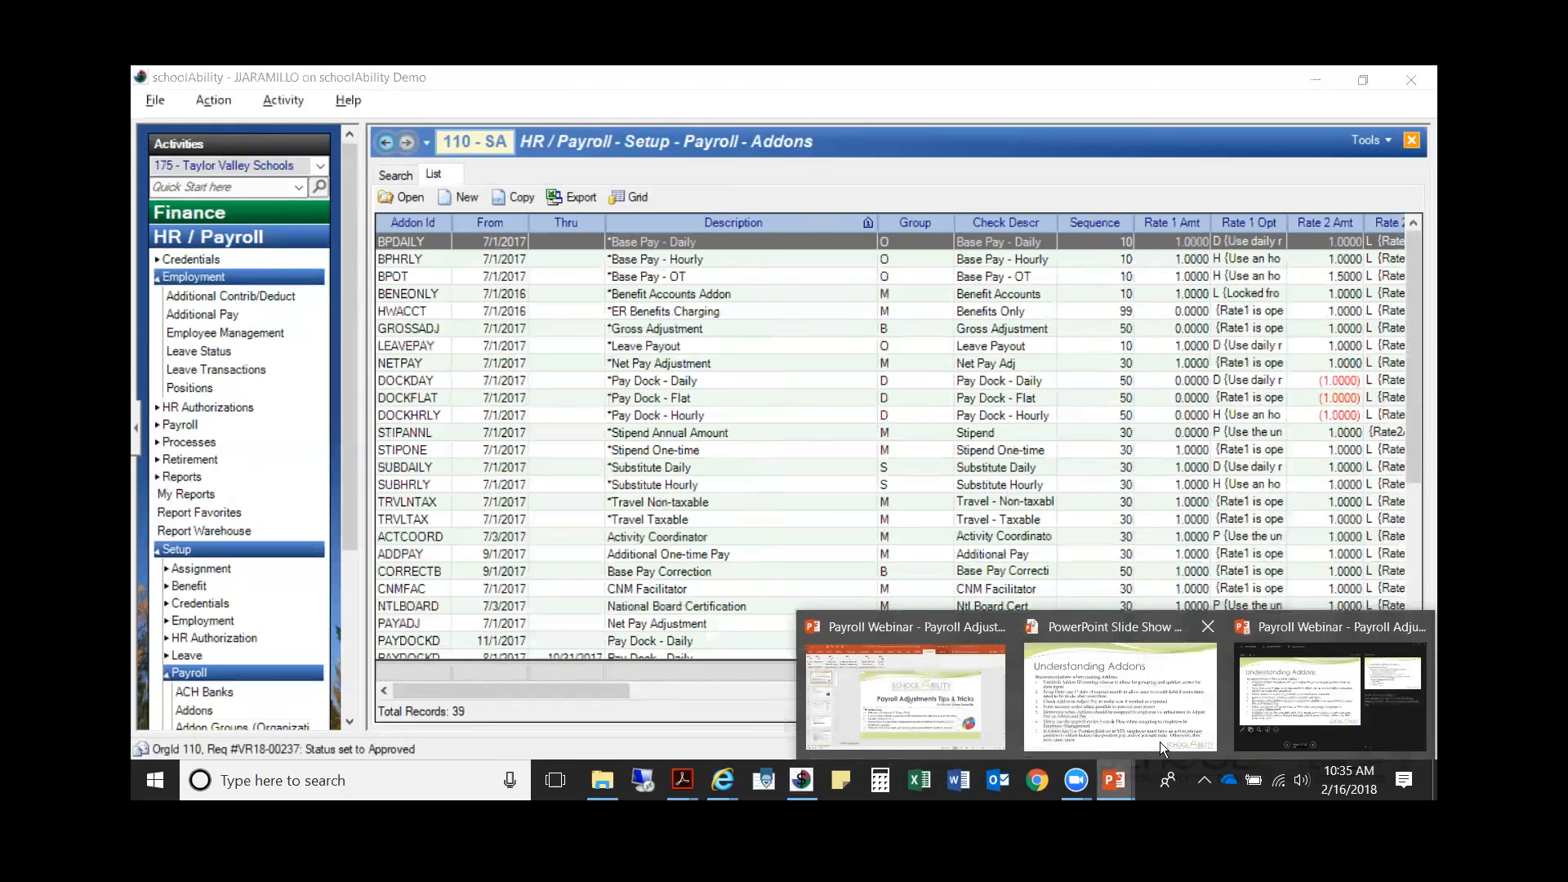
left_click(1127, 696)
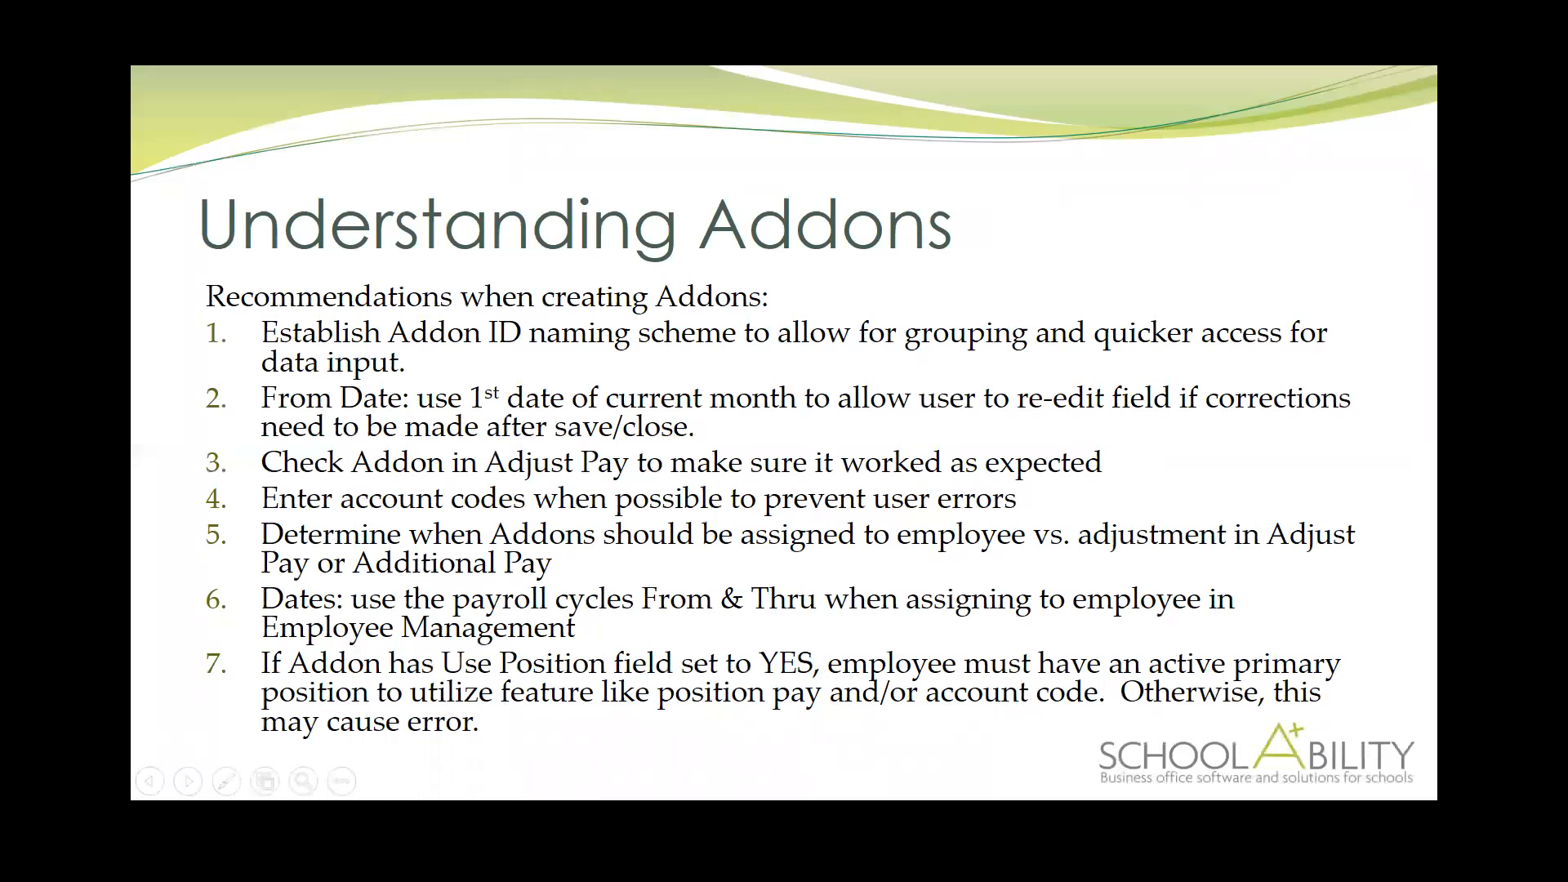
Step: Back in schoolAbility, open the CNMFAC addon, check its locked and editable fields, including Date From, and close the record
key("alt+Tab")
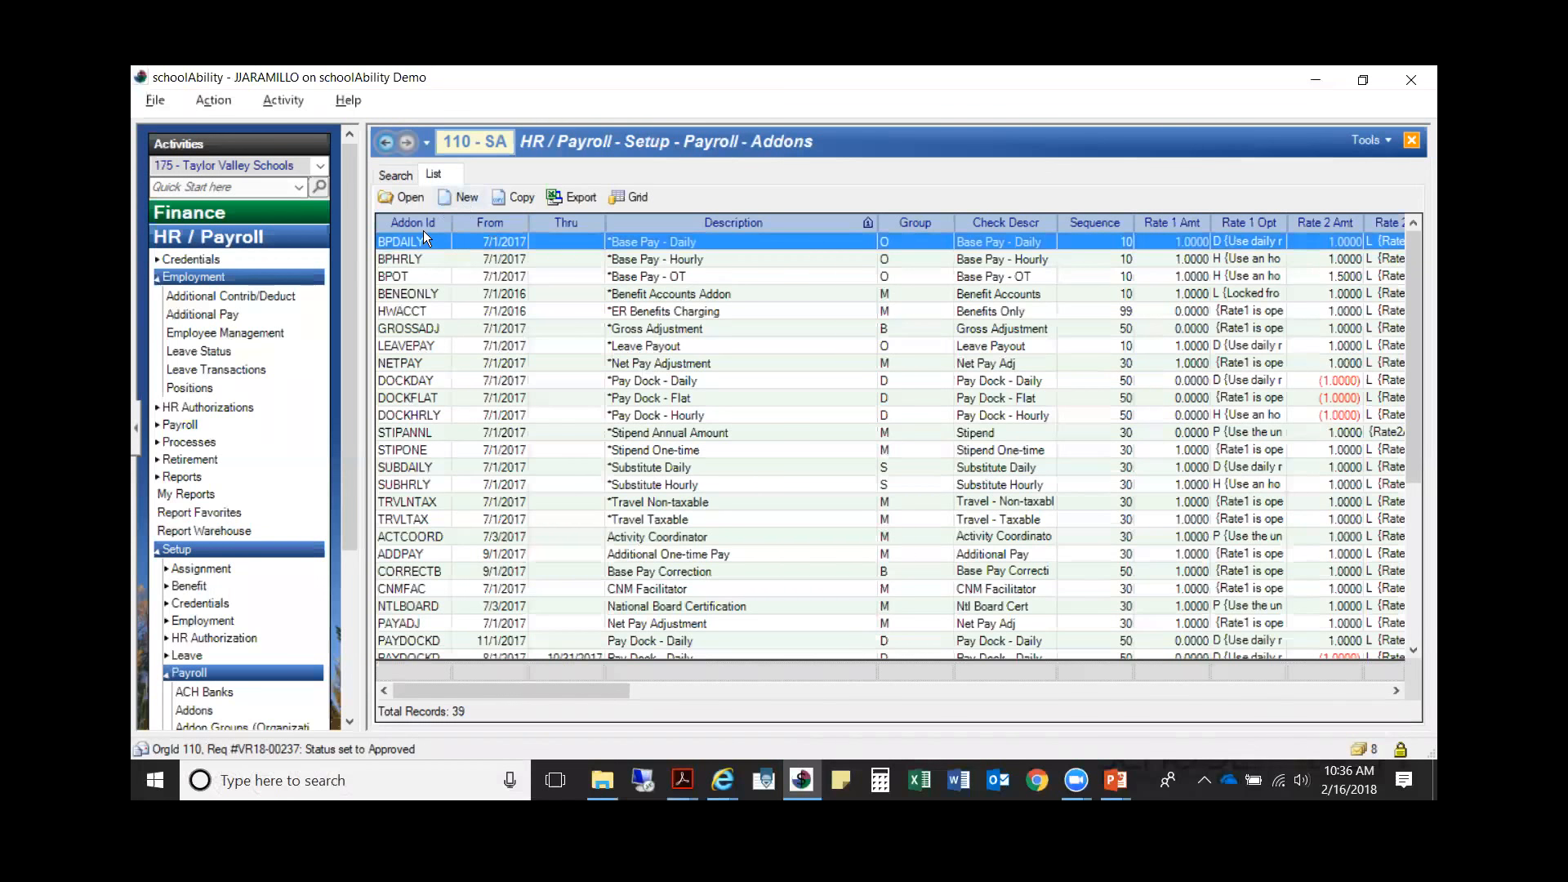
double_click(488, 589)
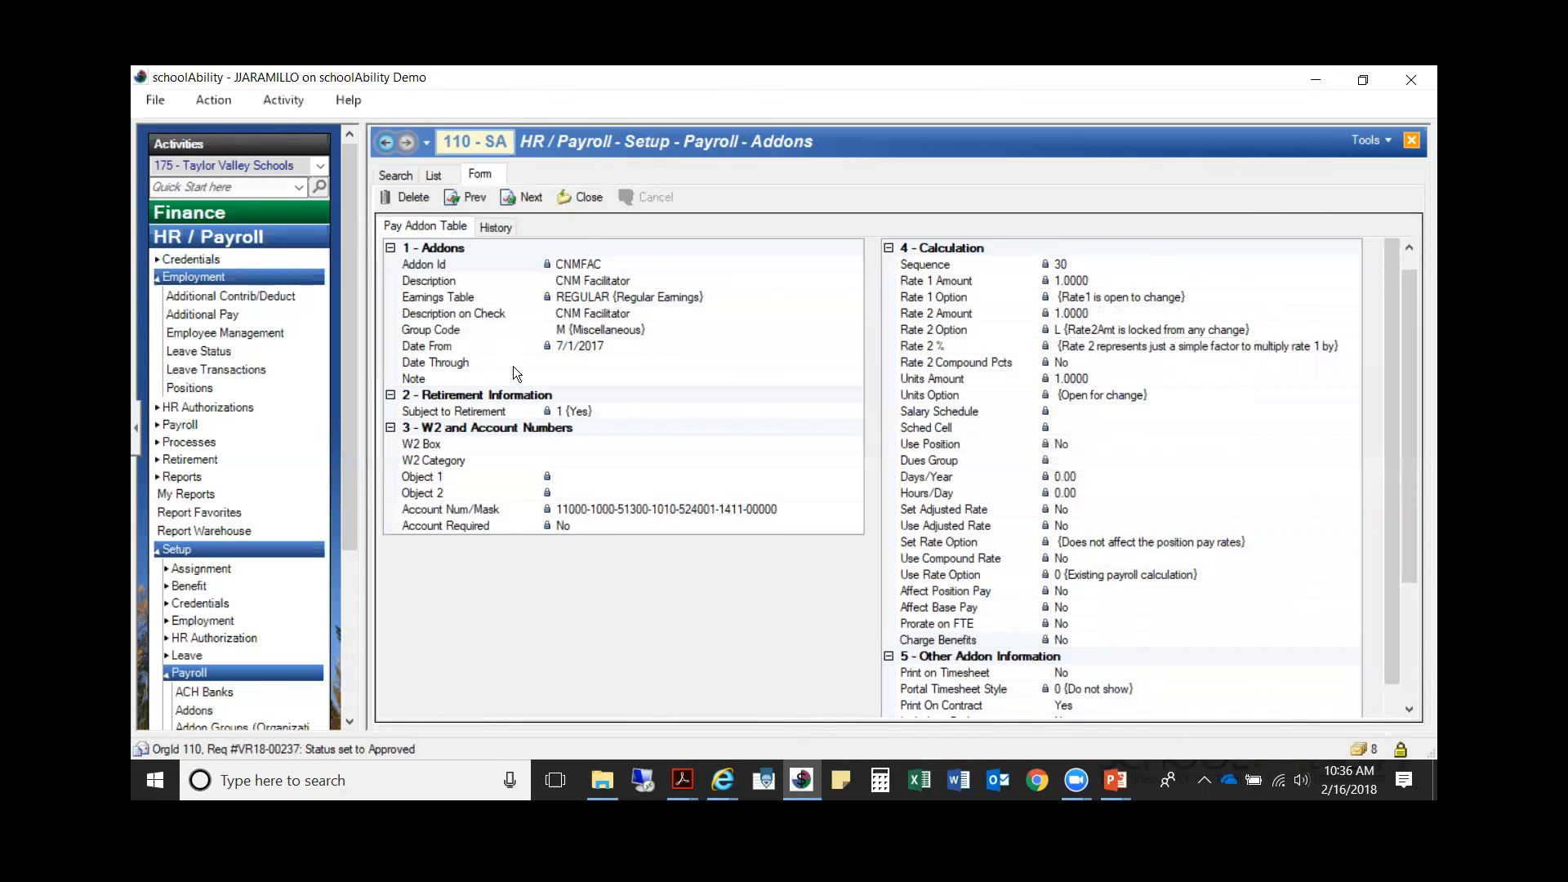
left_click(454, 362)
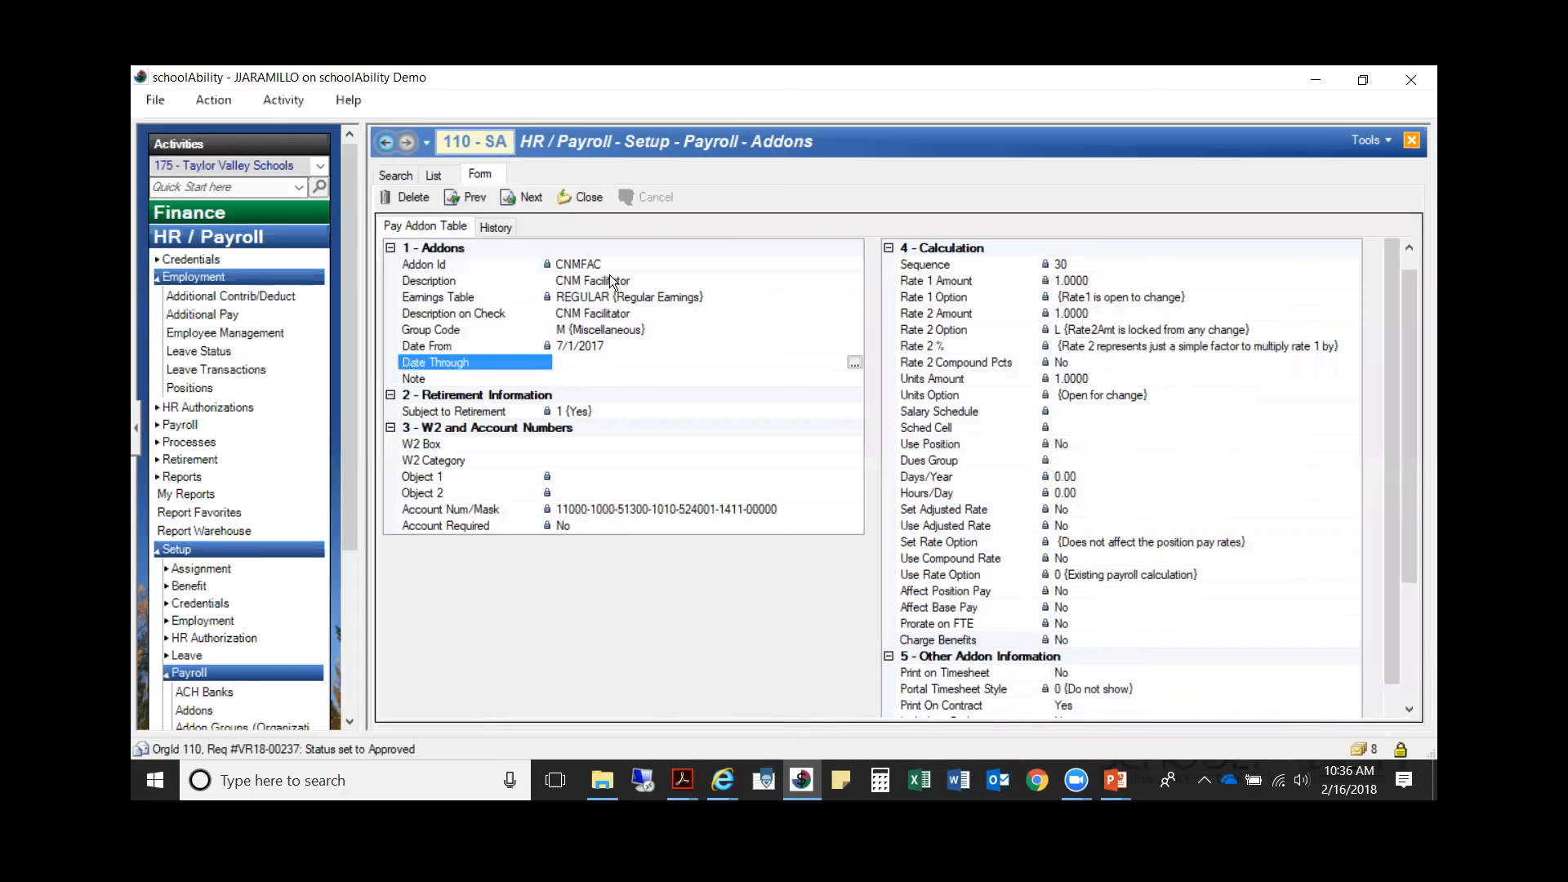
left_click(608, 313)
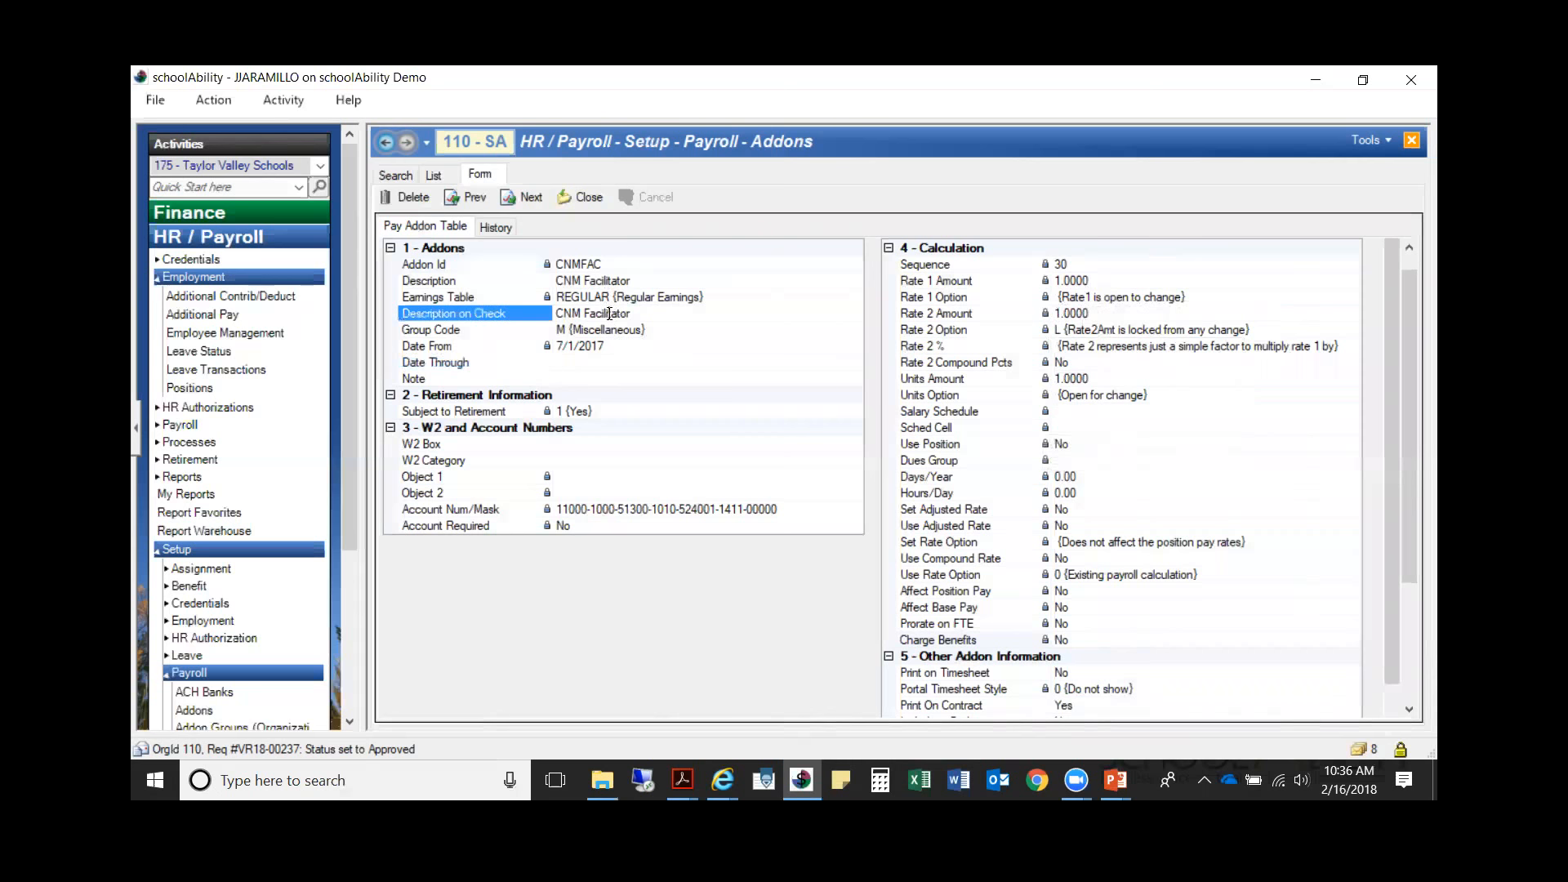
left_click(582, 199)
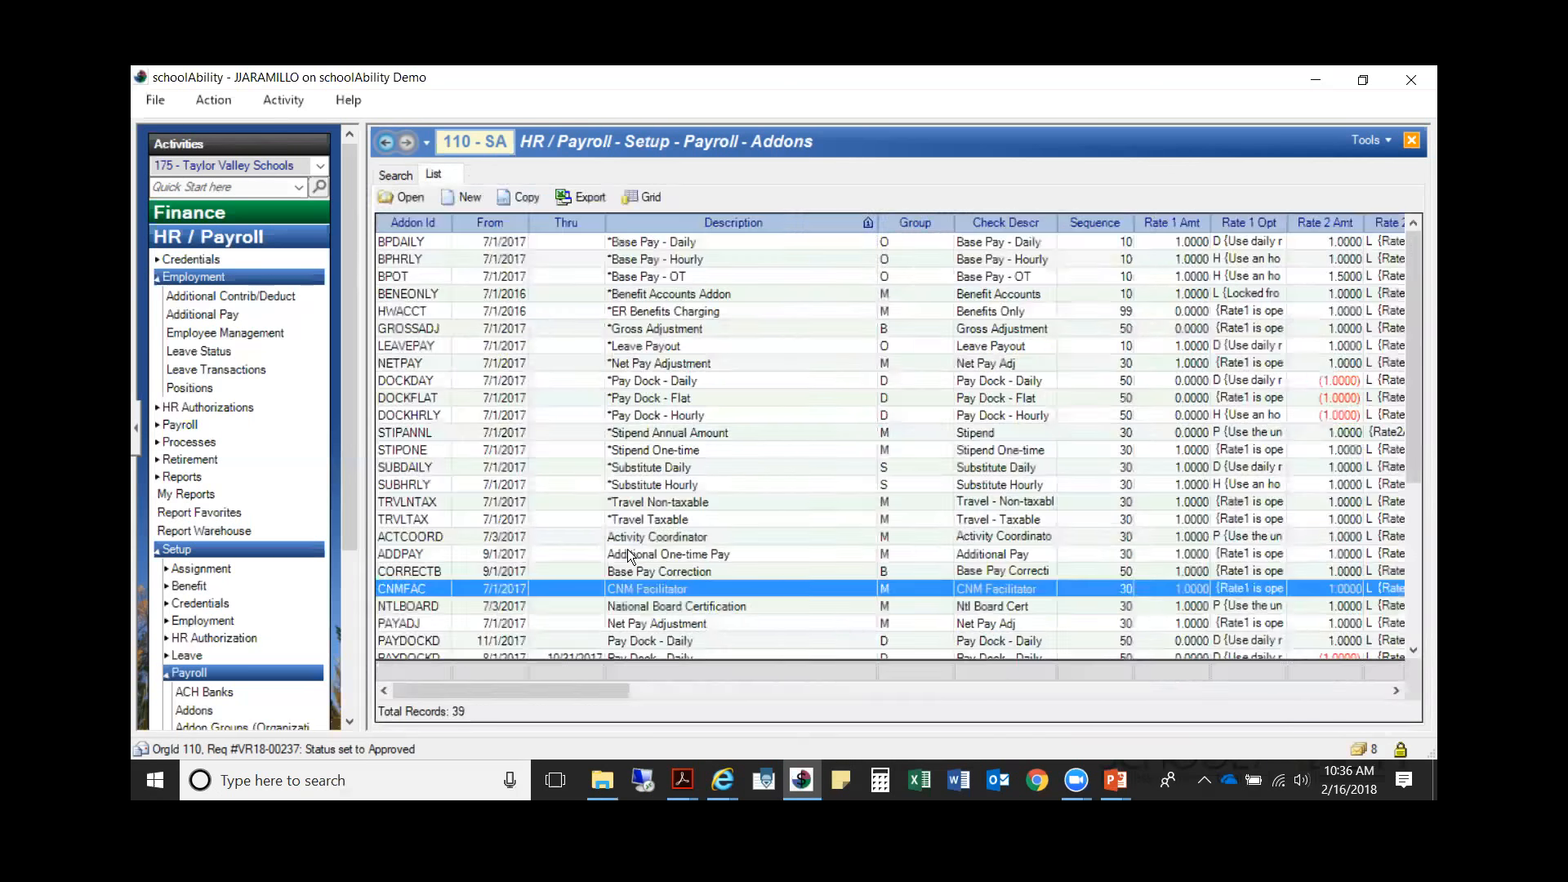
Step: Open the TEST1 (Test - Stipend Prorate) addon dated 2/1/2018 to check its editable fields
left_click(649, 516)
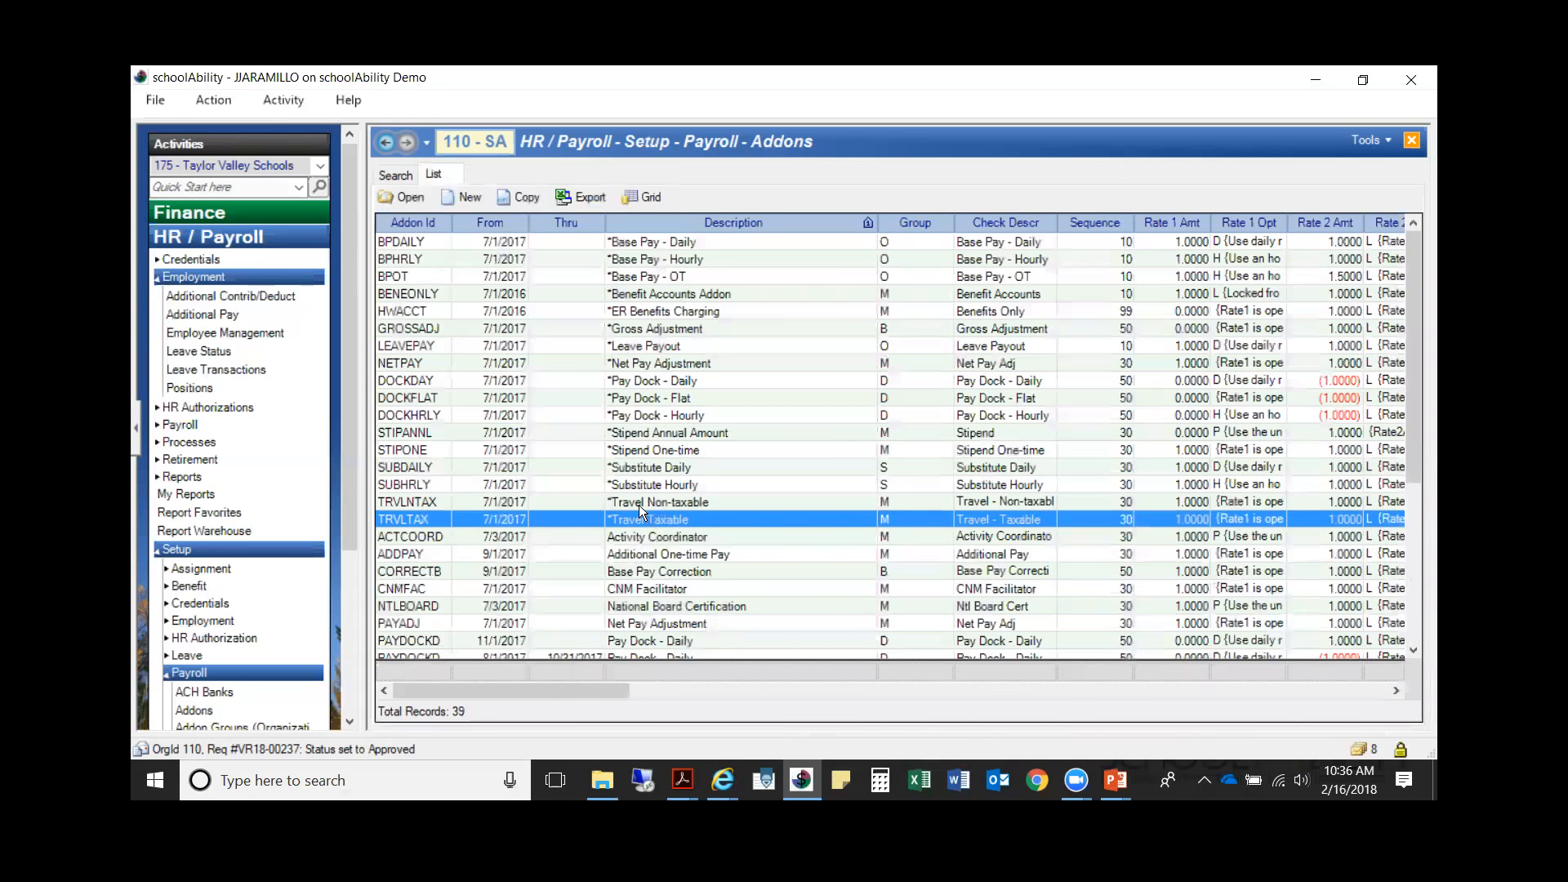
scroll(639, 504, "down", 3)
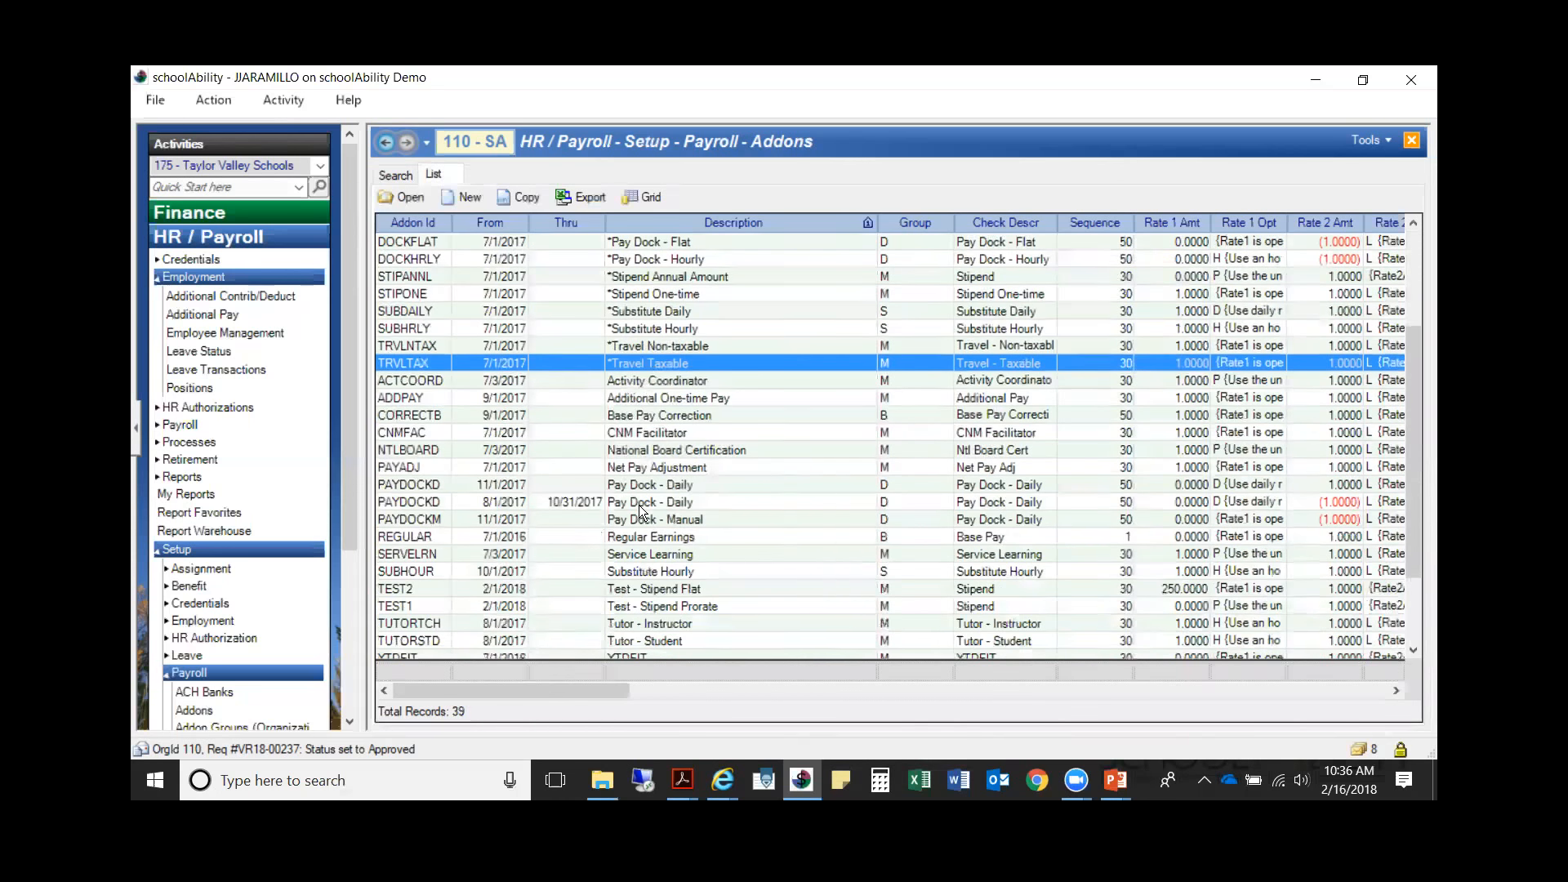
double_click(513, 608)
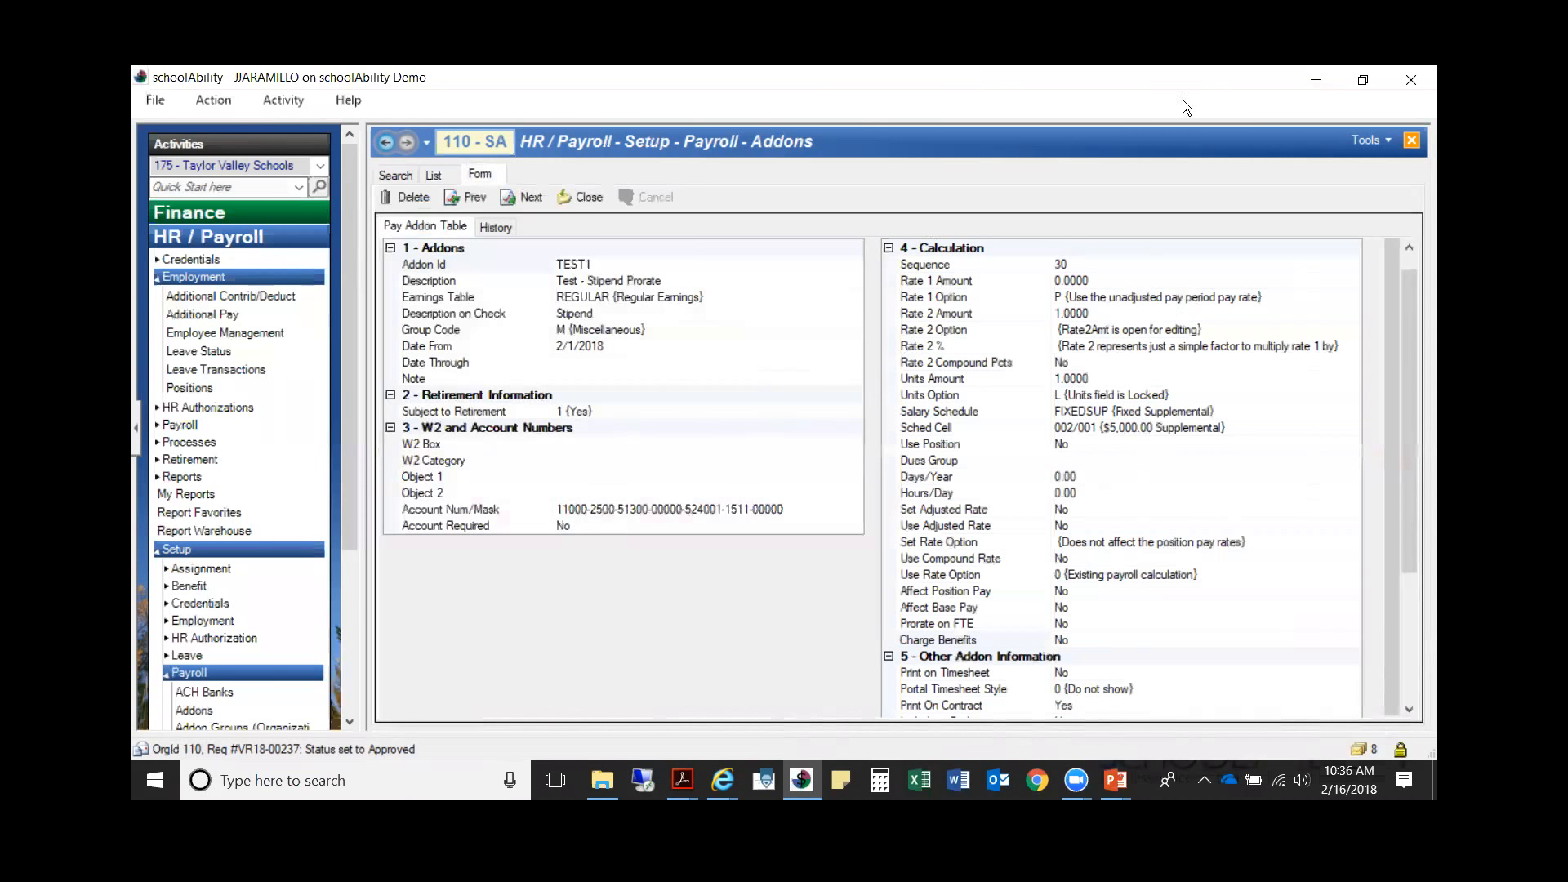
Step: Minimize the schoolAbility window and bring the slide show back to the recommendations for creating addons
left_click(1305, 80)
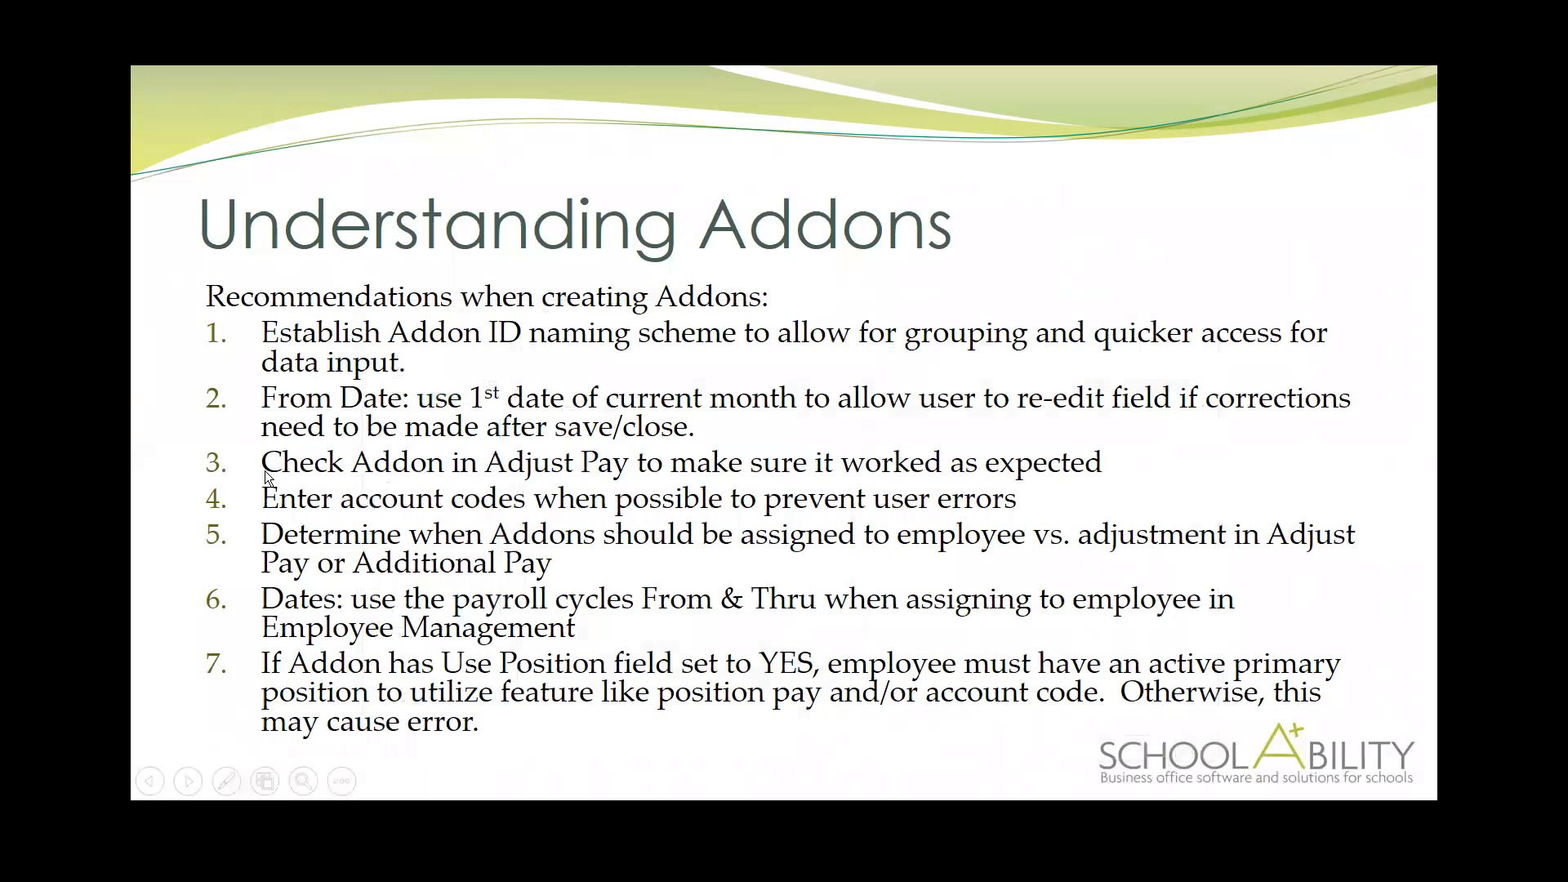
left_click(376, 468)
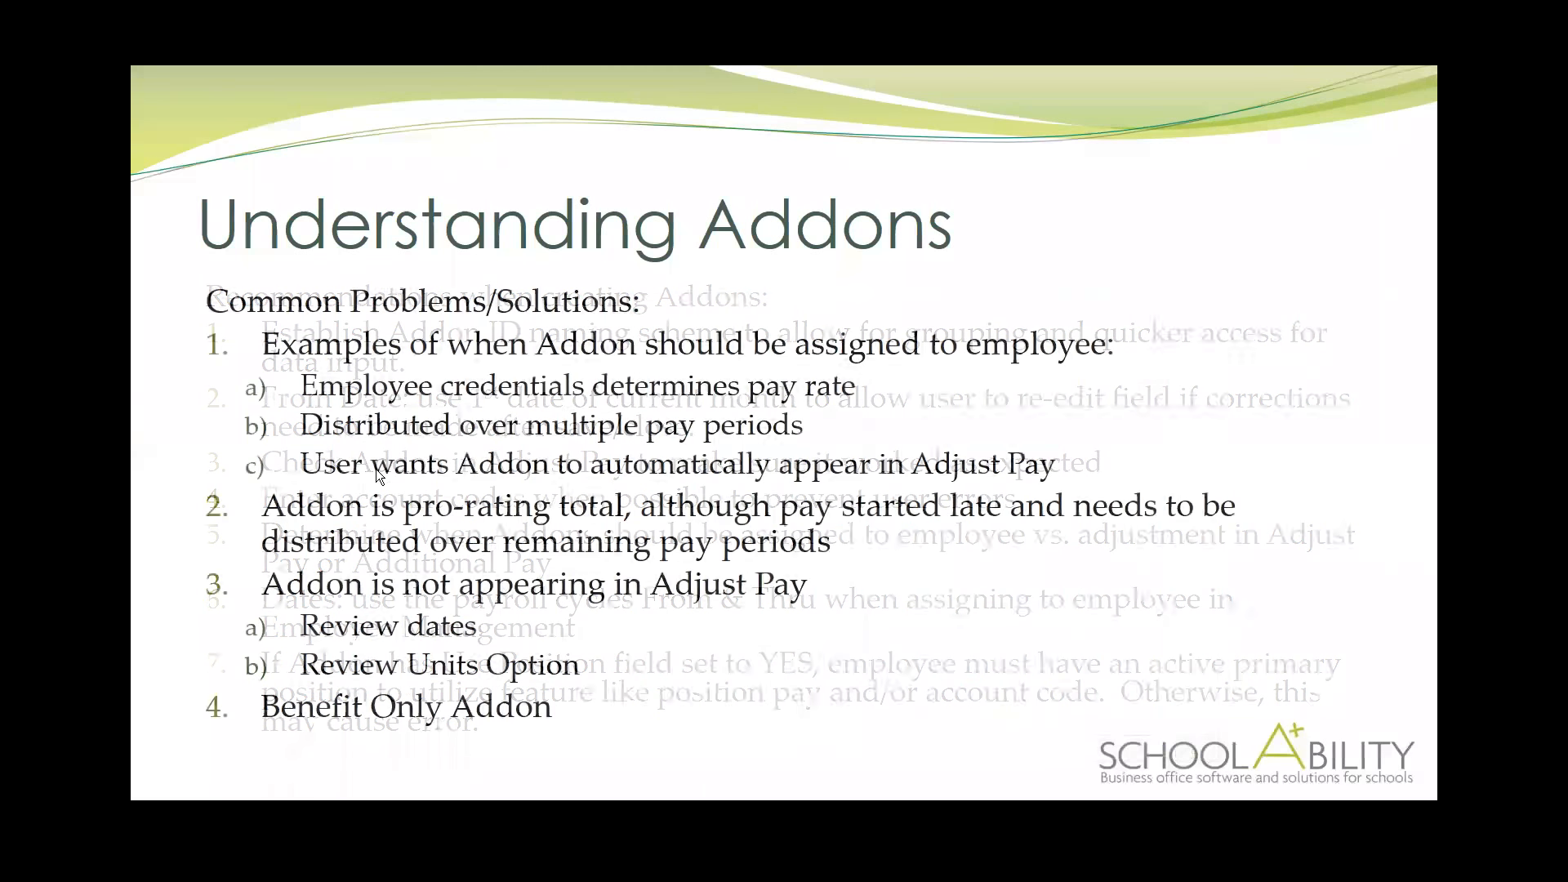
key("Left")
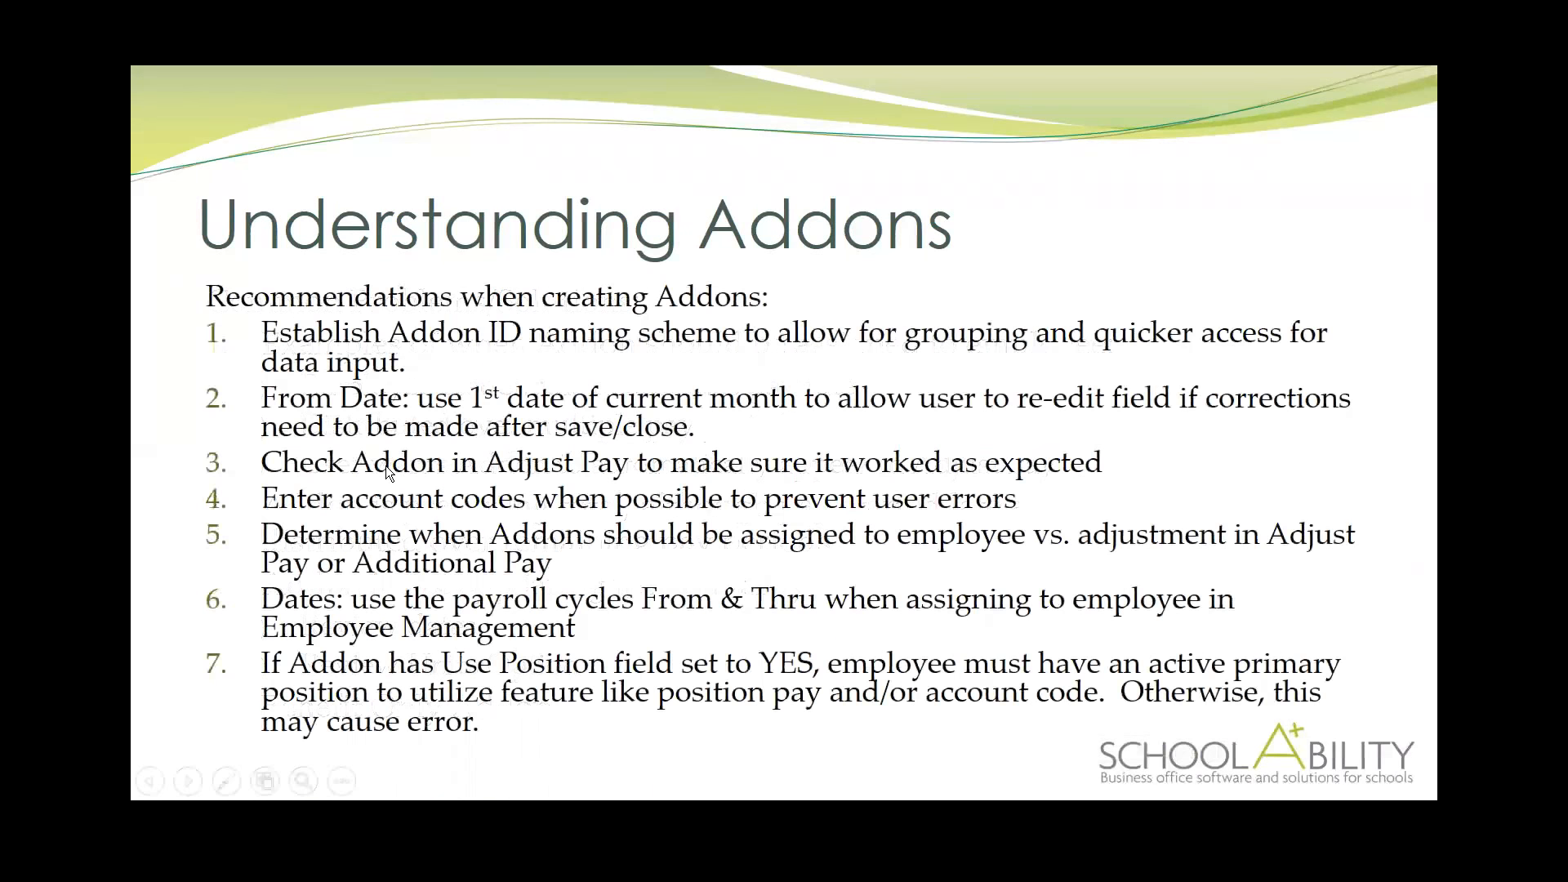
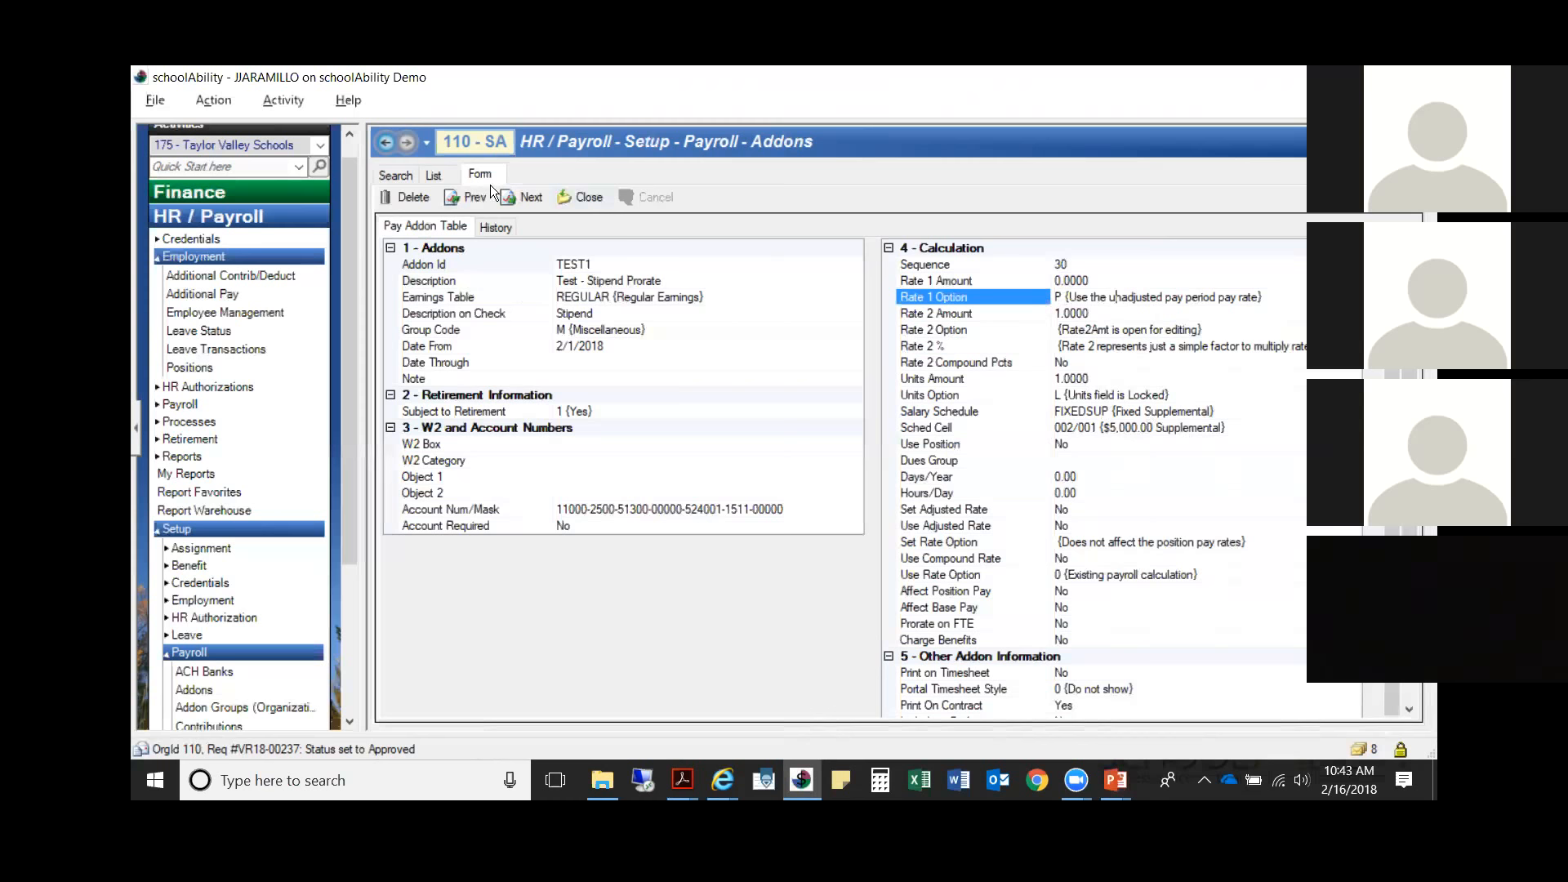
Step: Open the TEST2 (Test - Stipend Flat) addon from the list, set its Units Option to L (Units field is Locked), and save it
left_click(531, 198)
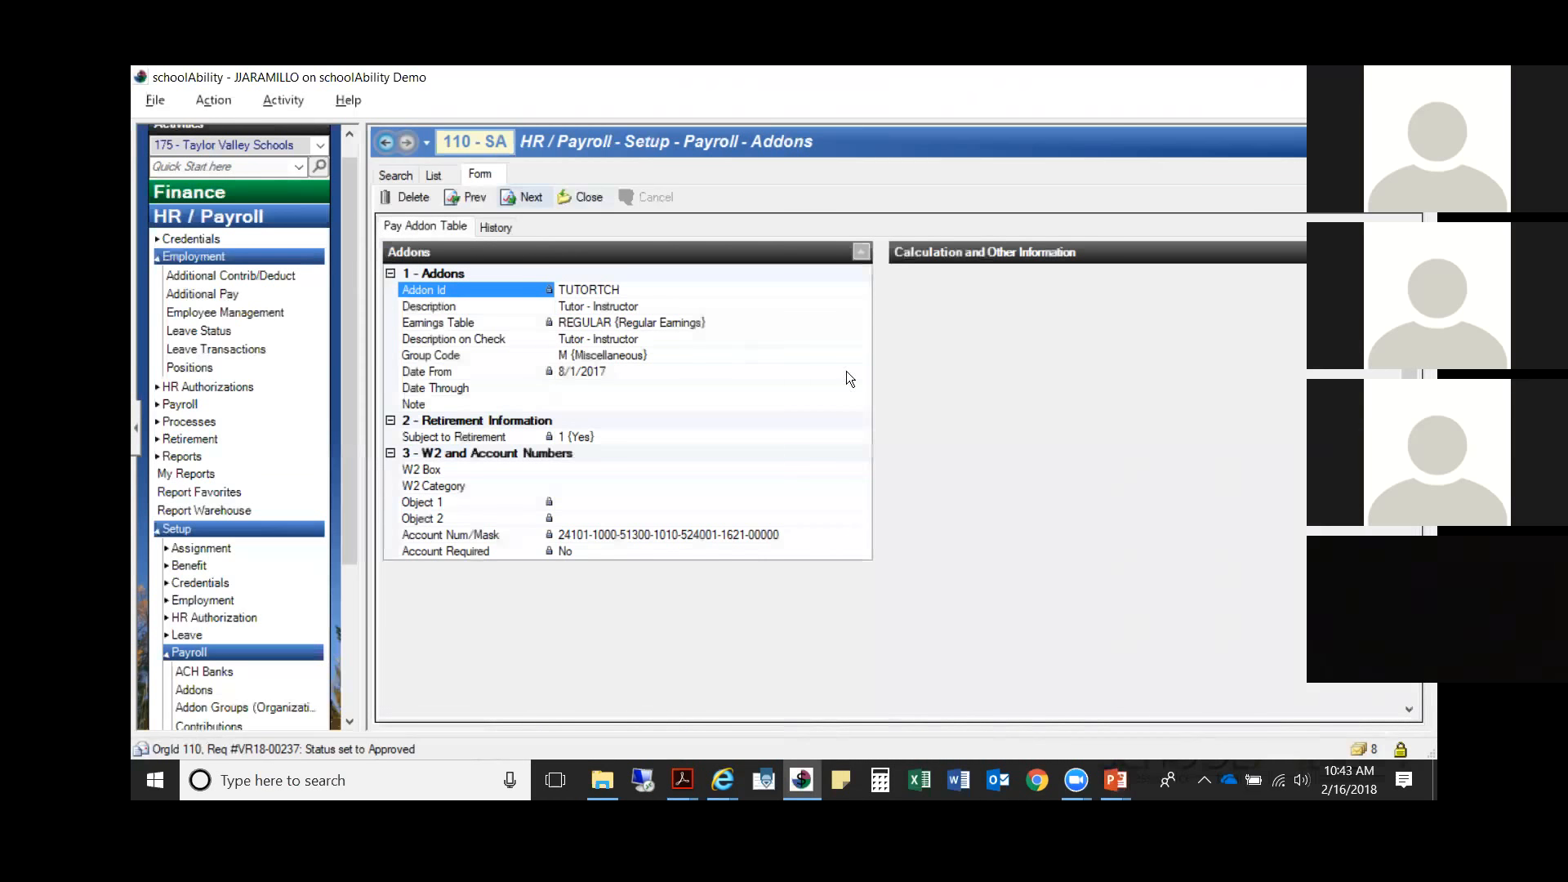
left_click(433, 175)
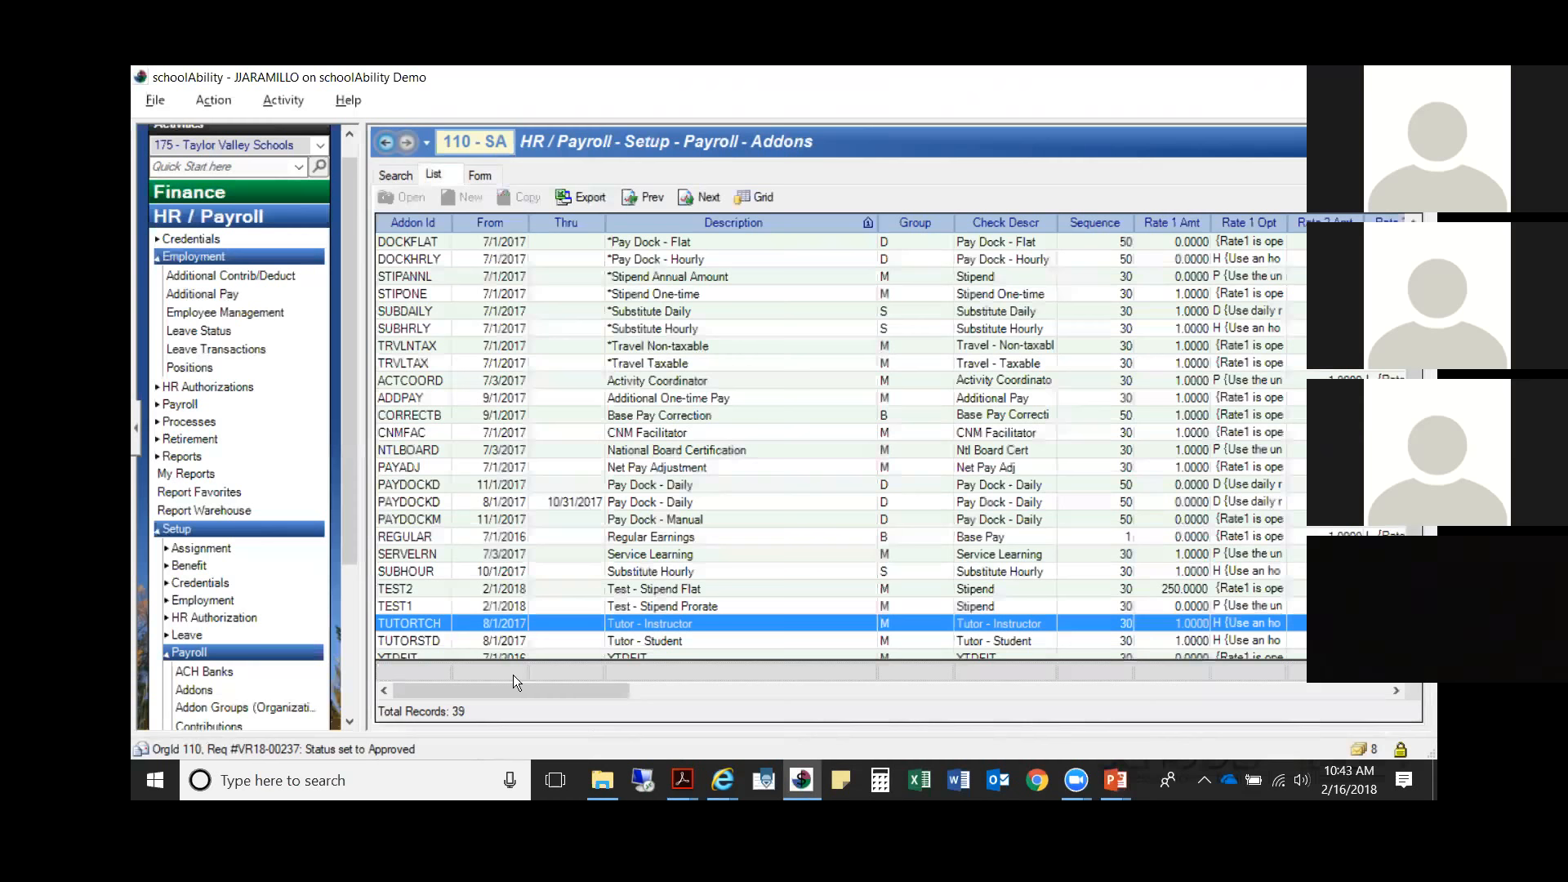
double_click(463, 587)
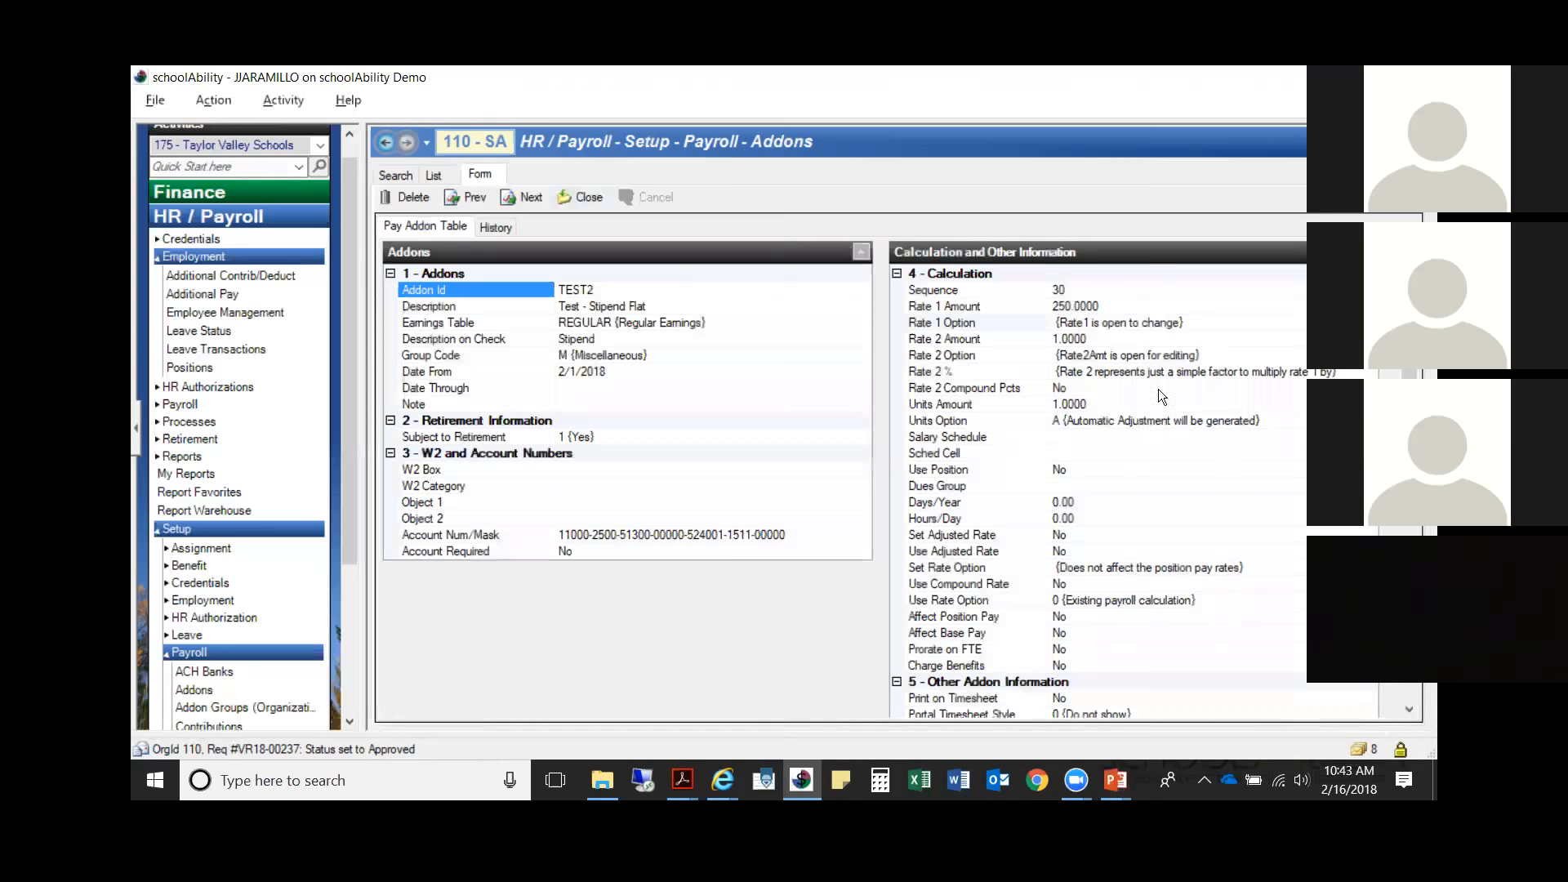
left_click(1294, 418)
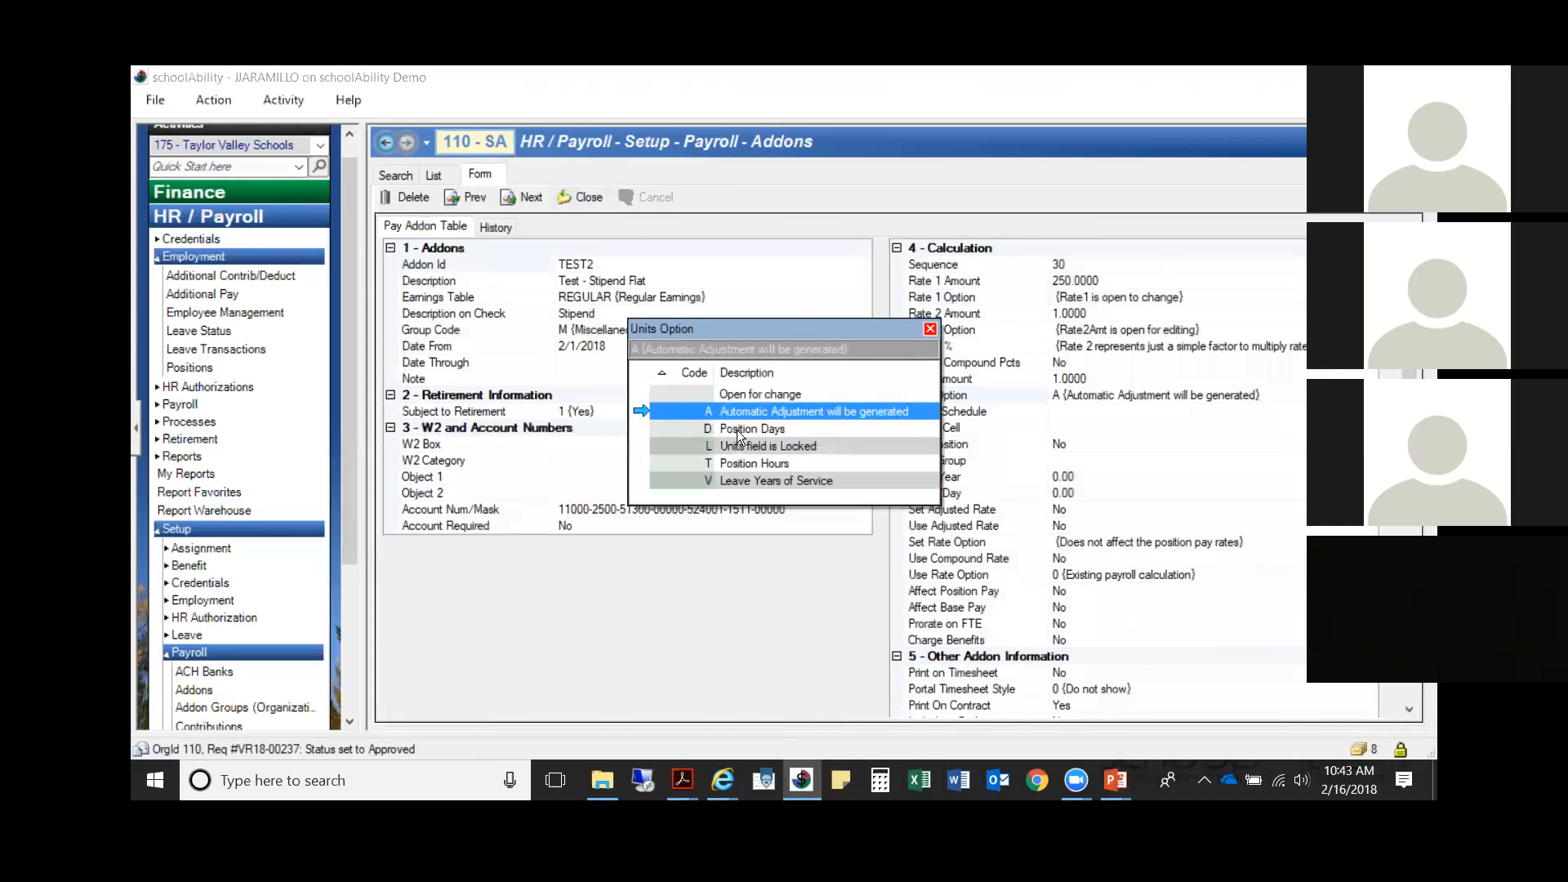
double_click(743, 447)
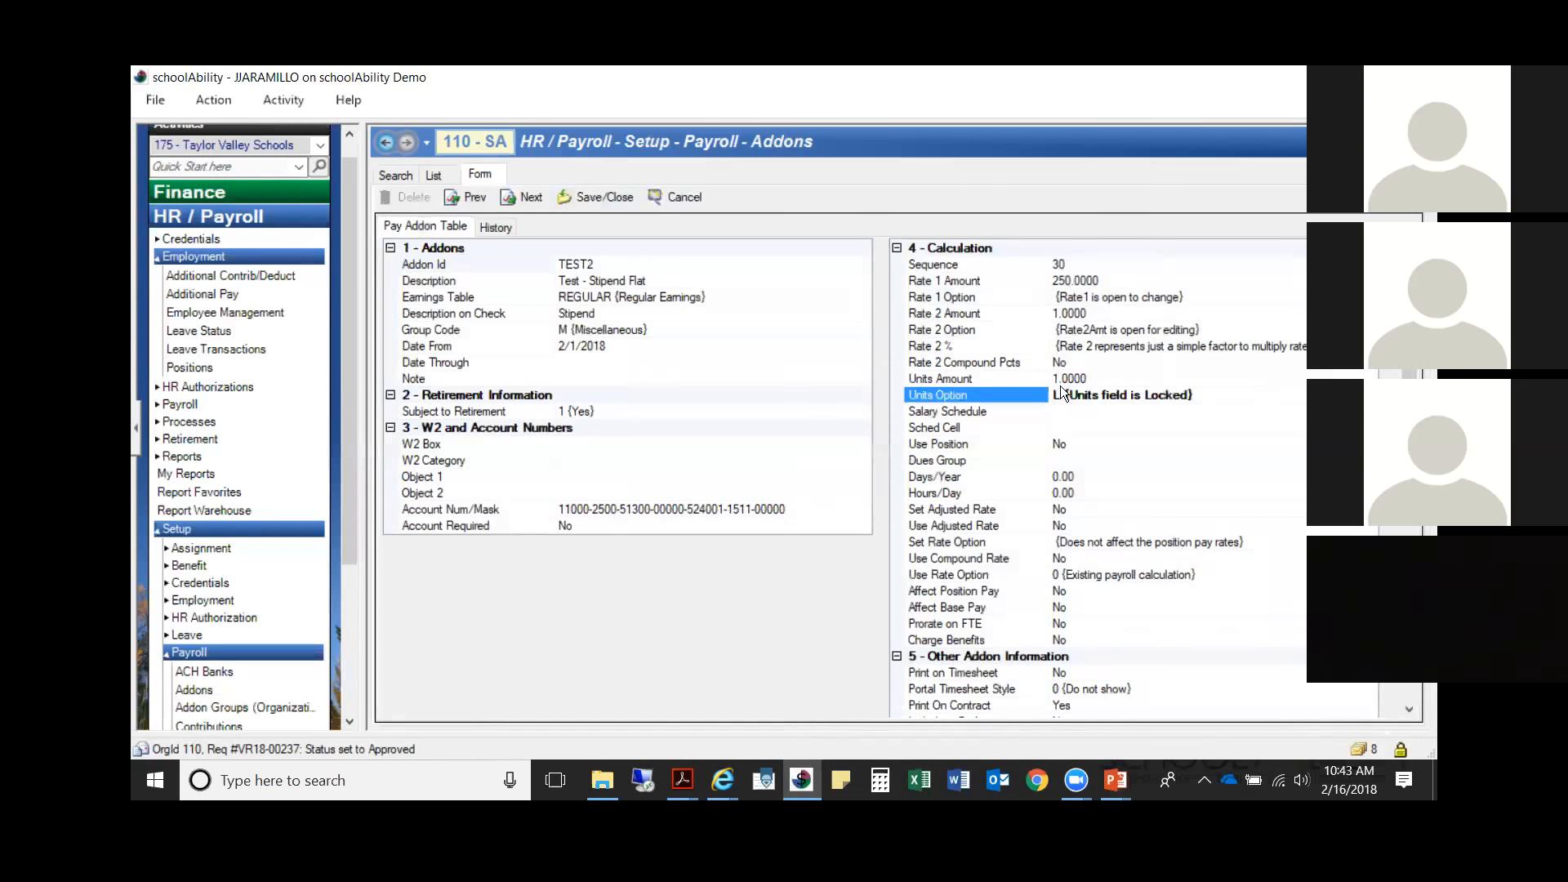
left_click(609, 198)
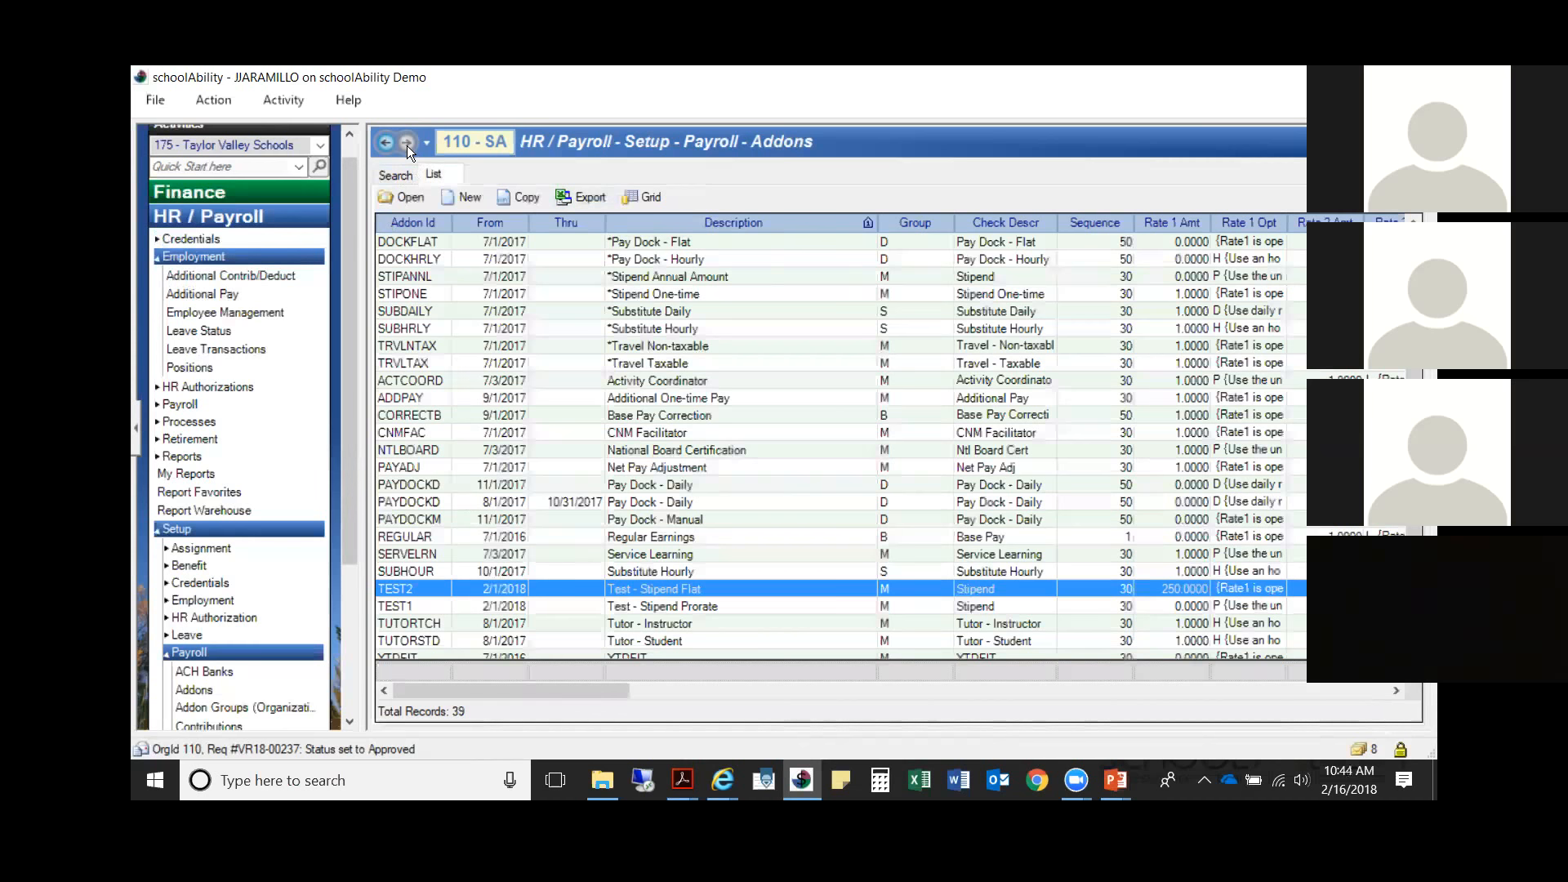
left_click(427, 144)
left_click(254, 336)
left_click(245, 313)
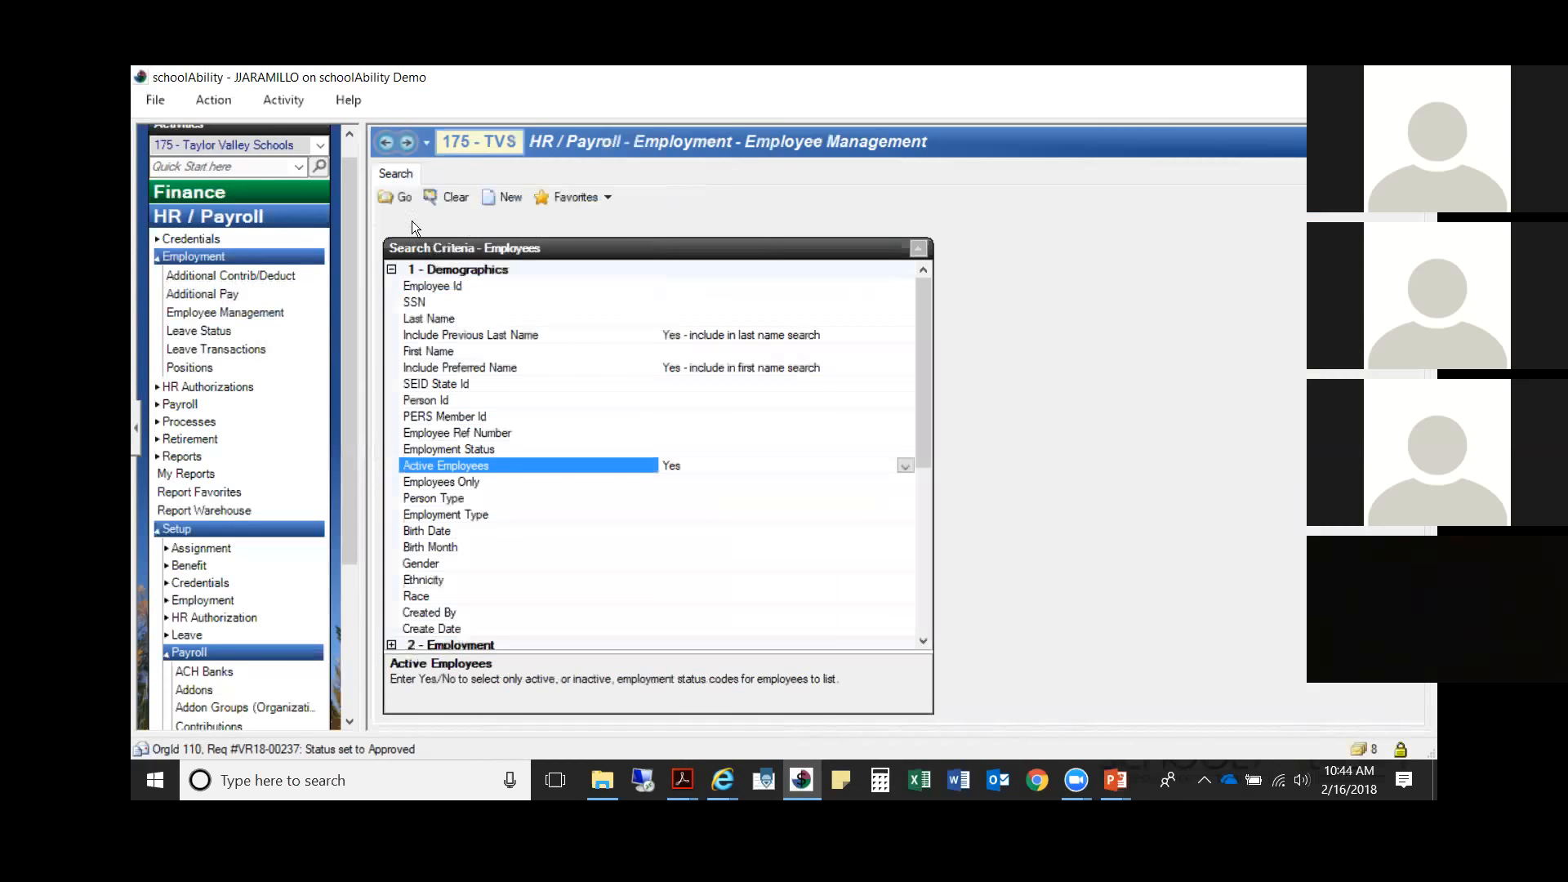
left_click(406, 198)
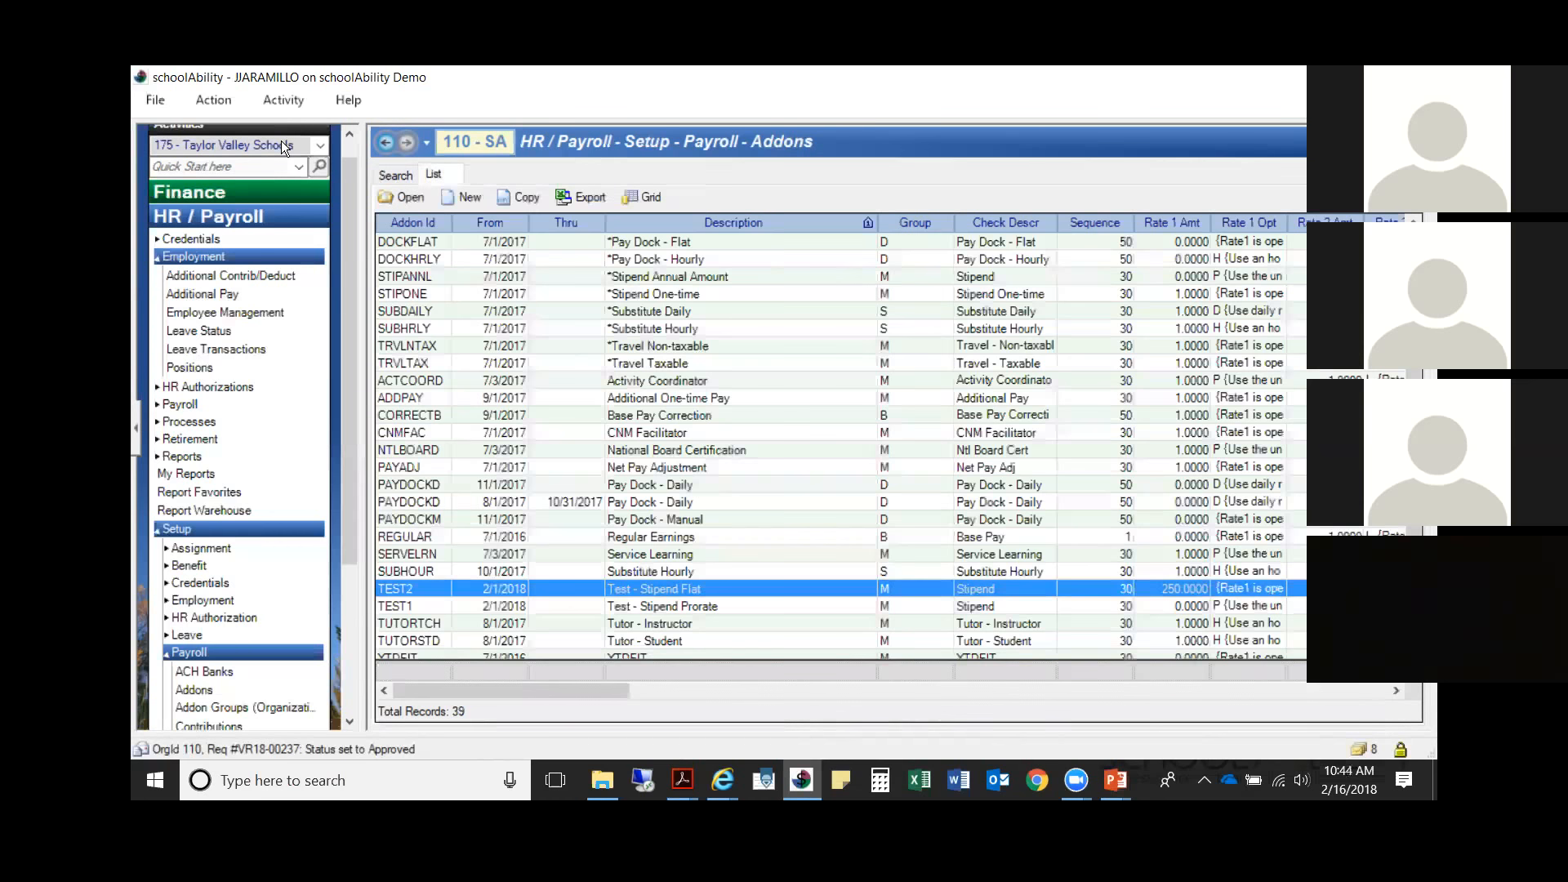
Step: Switch the organization to 110 - schoolAbility and list its employees in Employee Management
left_click(281, 140)
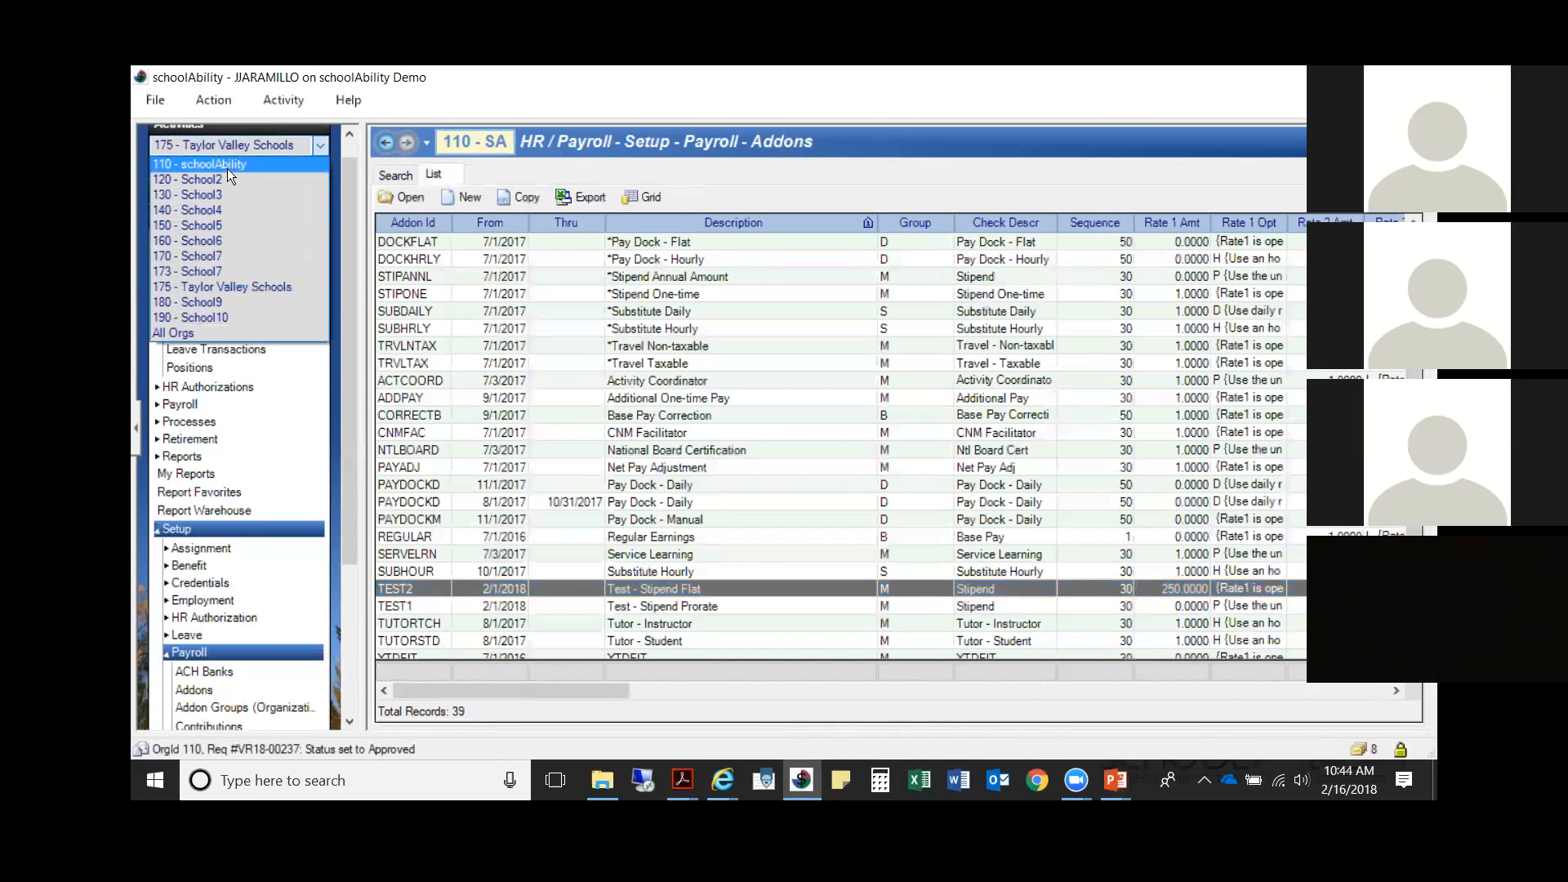
left_click(223, 163)
left_click(227, 313)
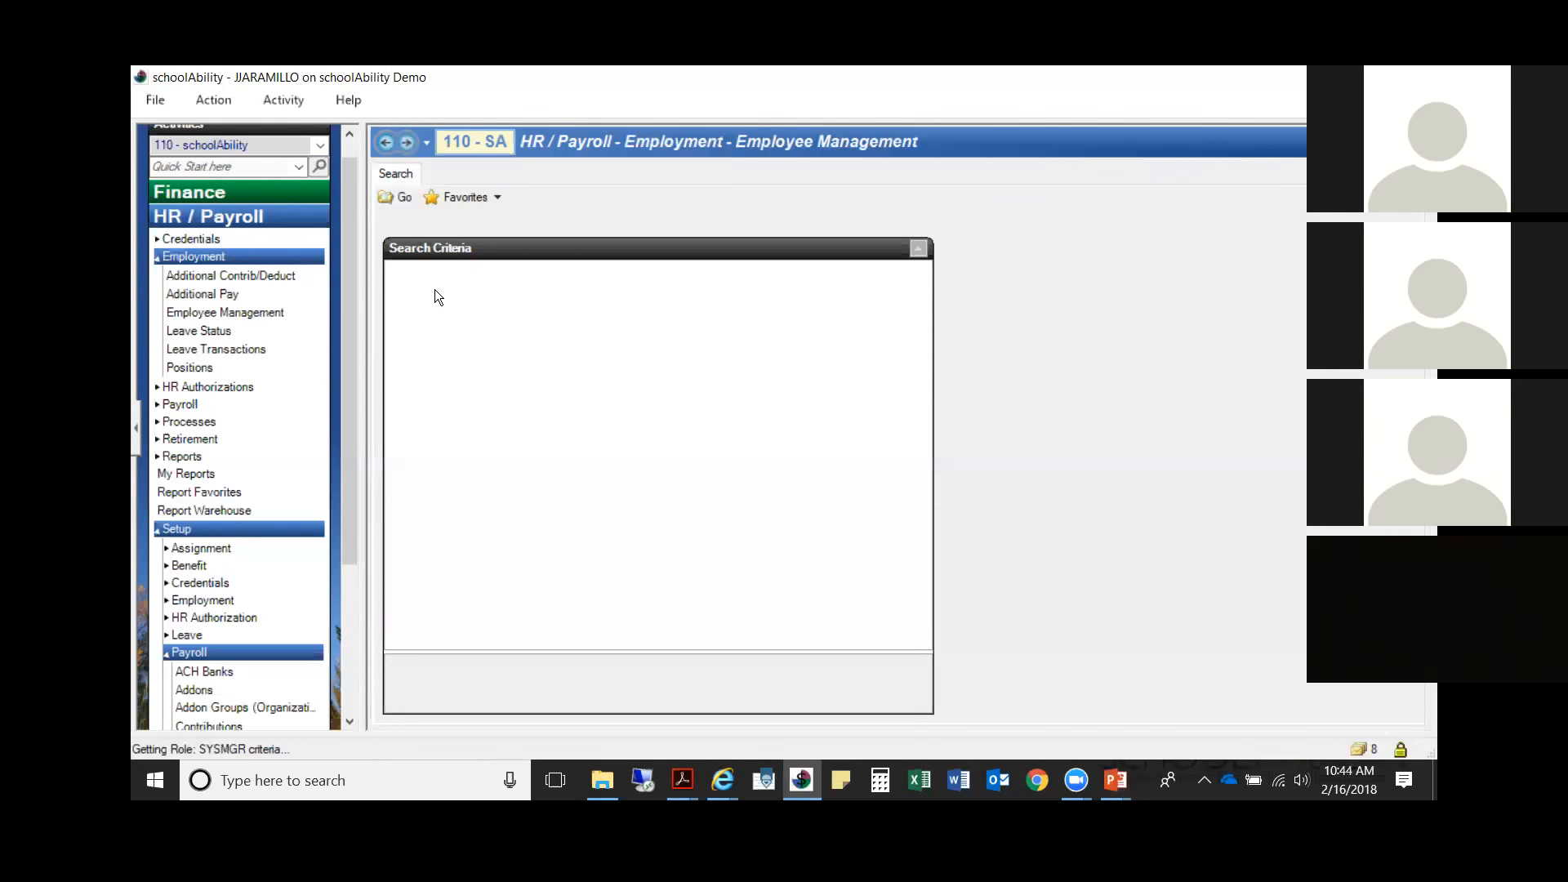
left_click(397, 196)
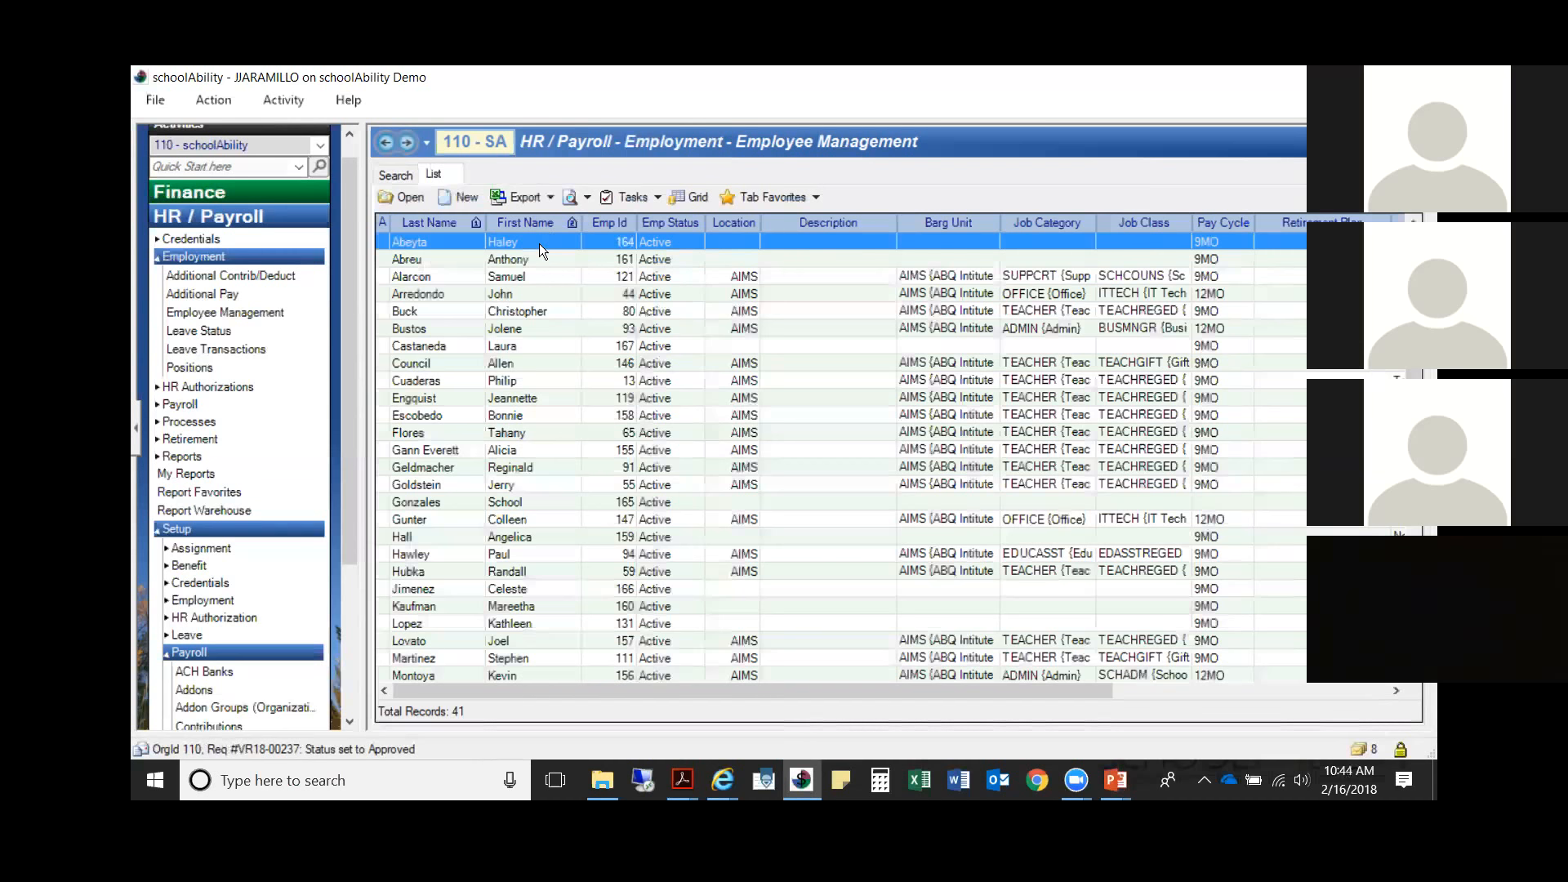
Step: Open the addons of the employee with job class SCHCOUNS and check the TEST1 addon's End Date and Salary Cell
double_click(694, 276)
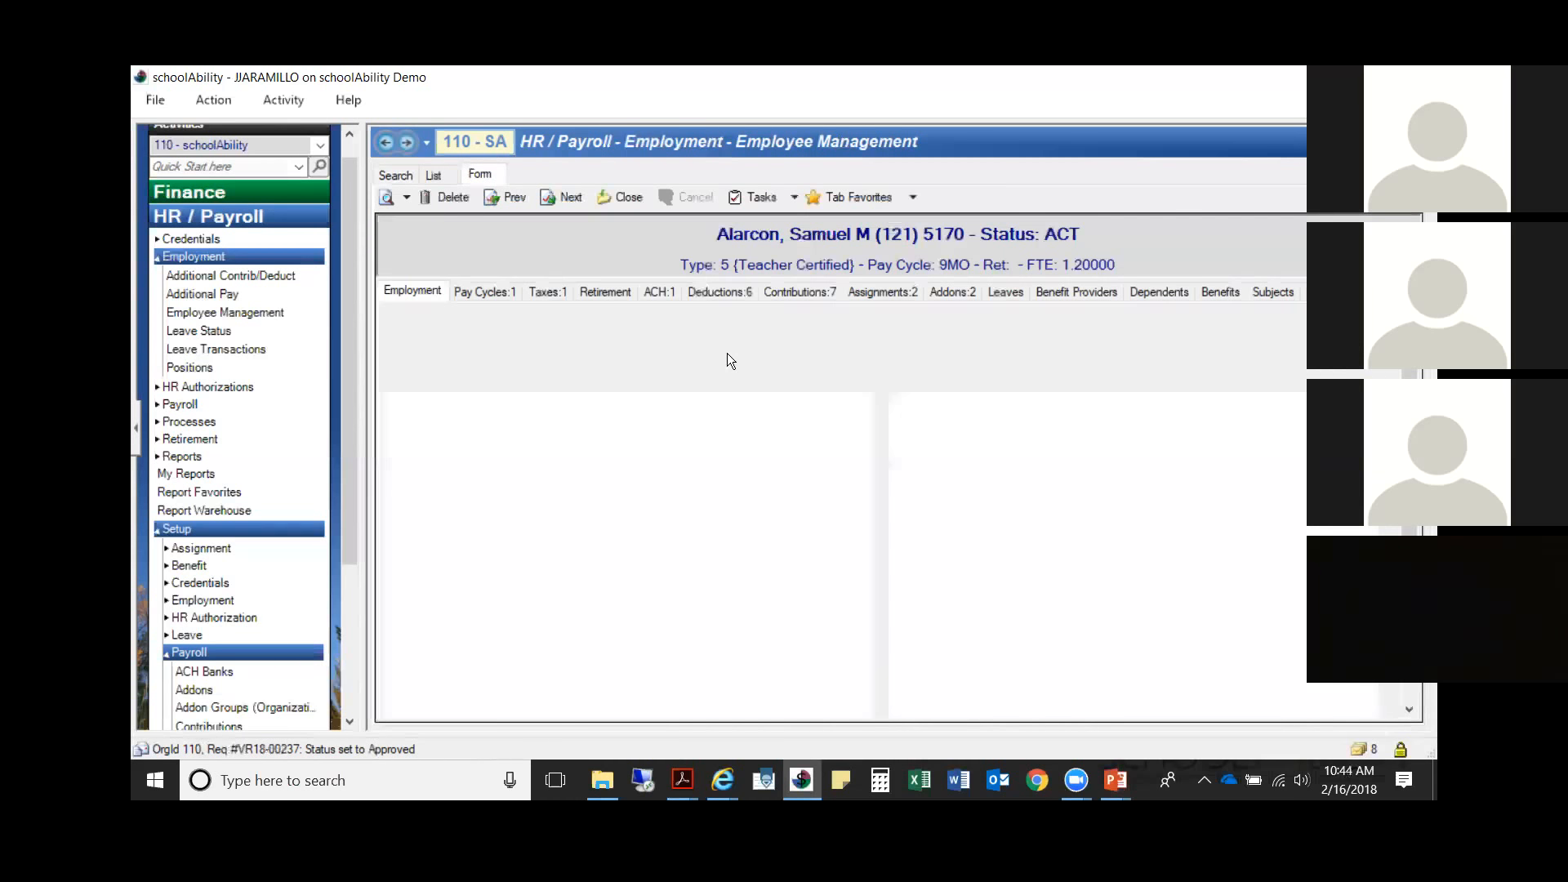
left_click(958, 294)
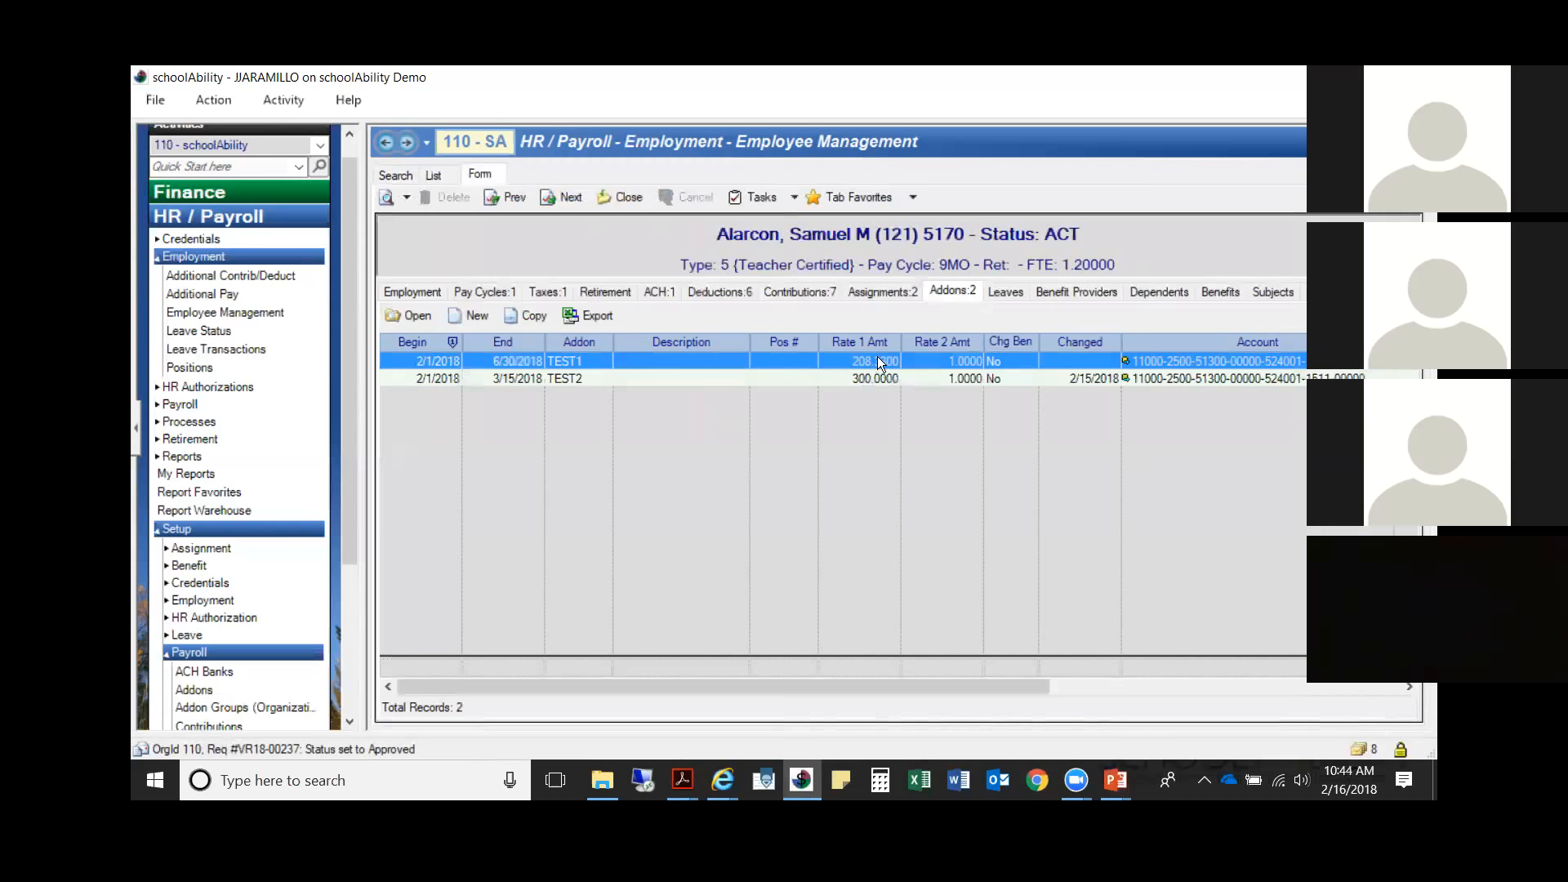
double_click(641, 363)
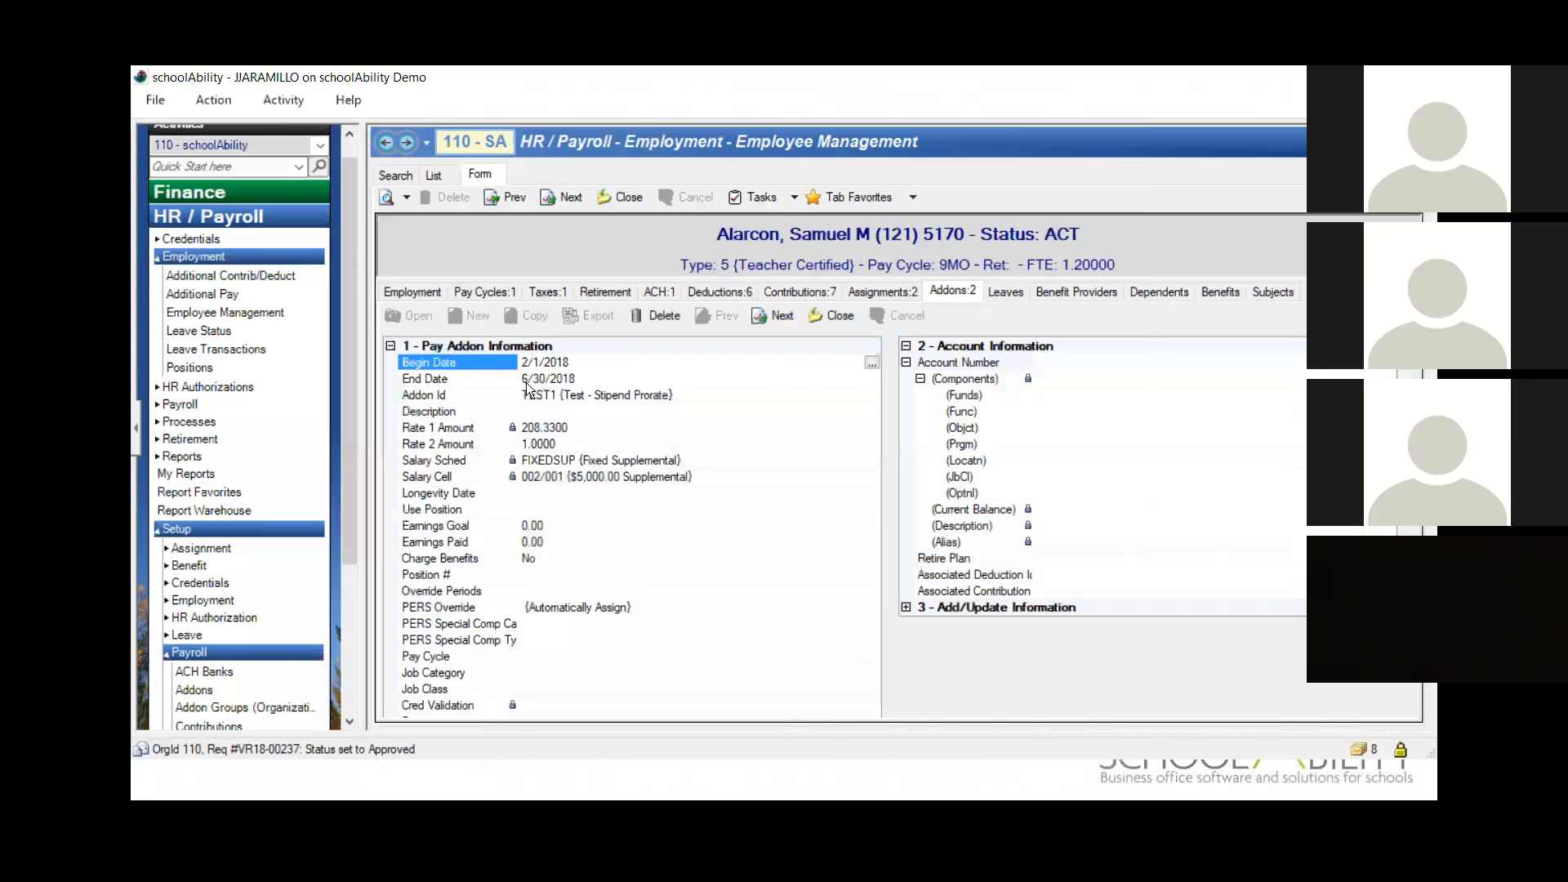
left_click(604, 379)
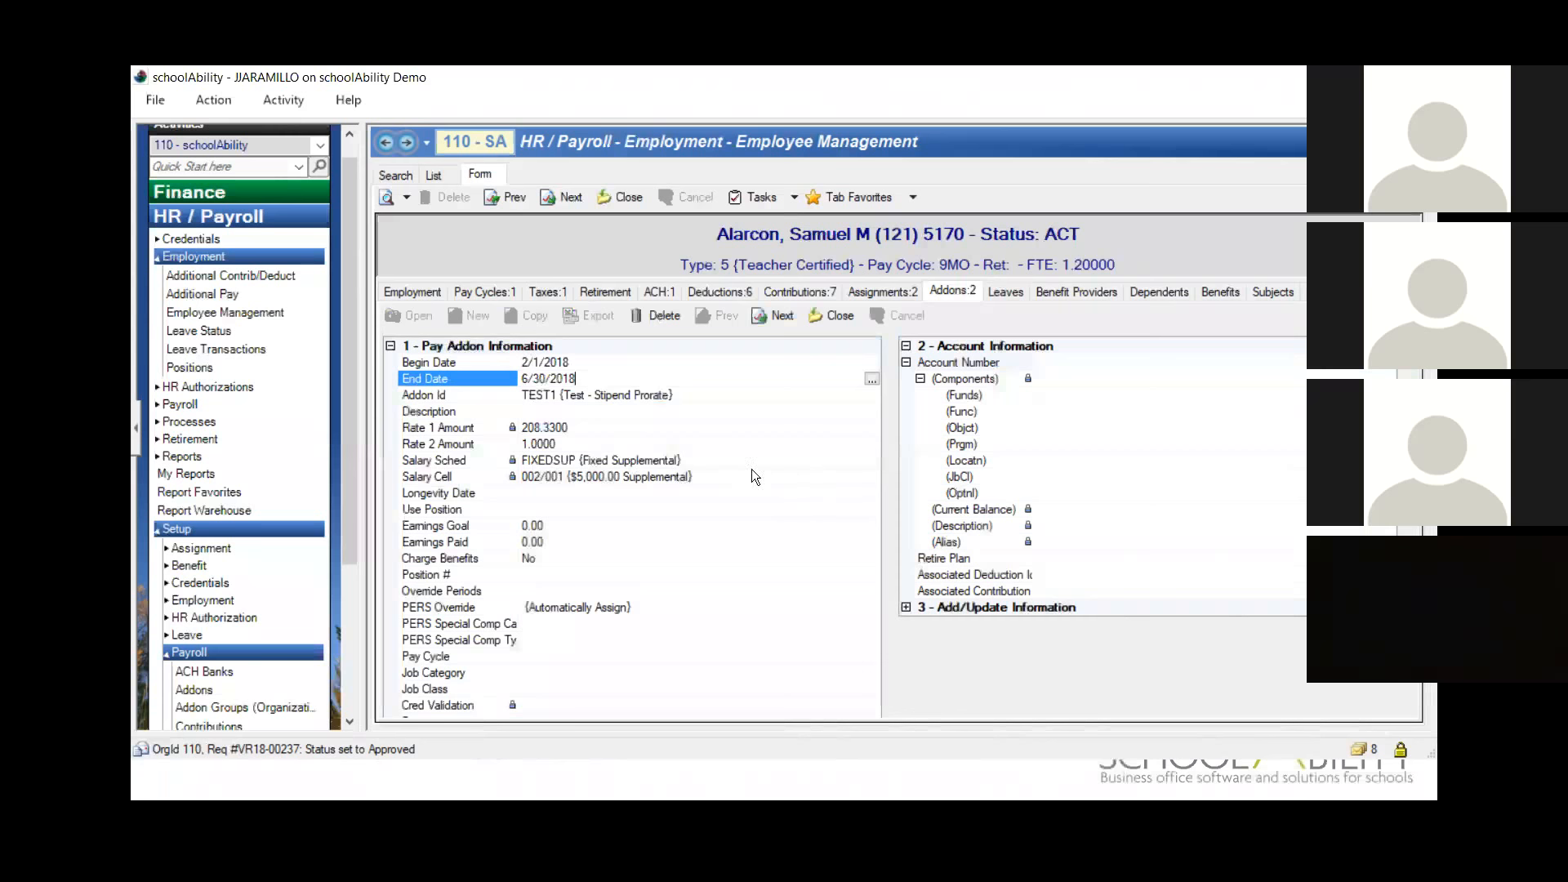
left_click(627, 477)
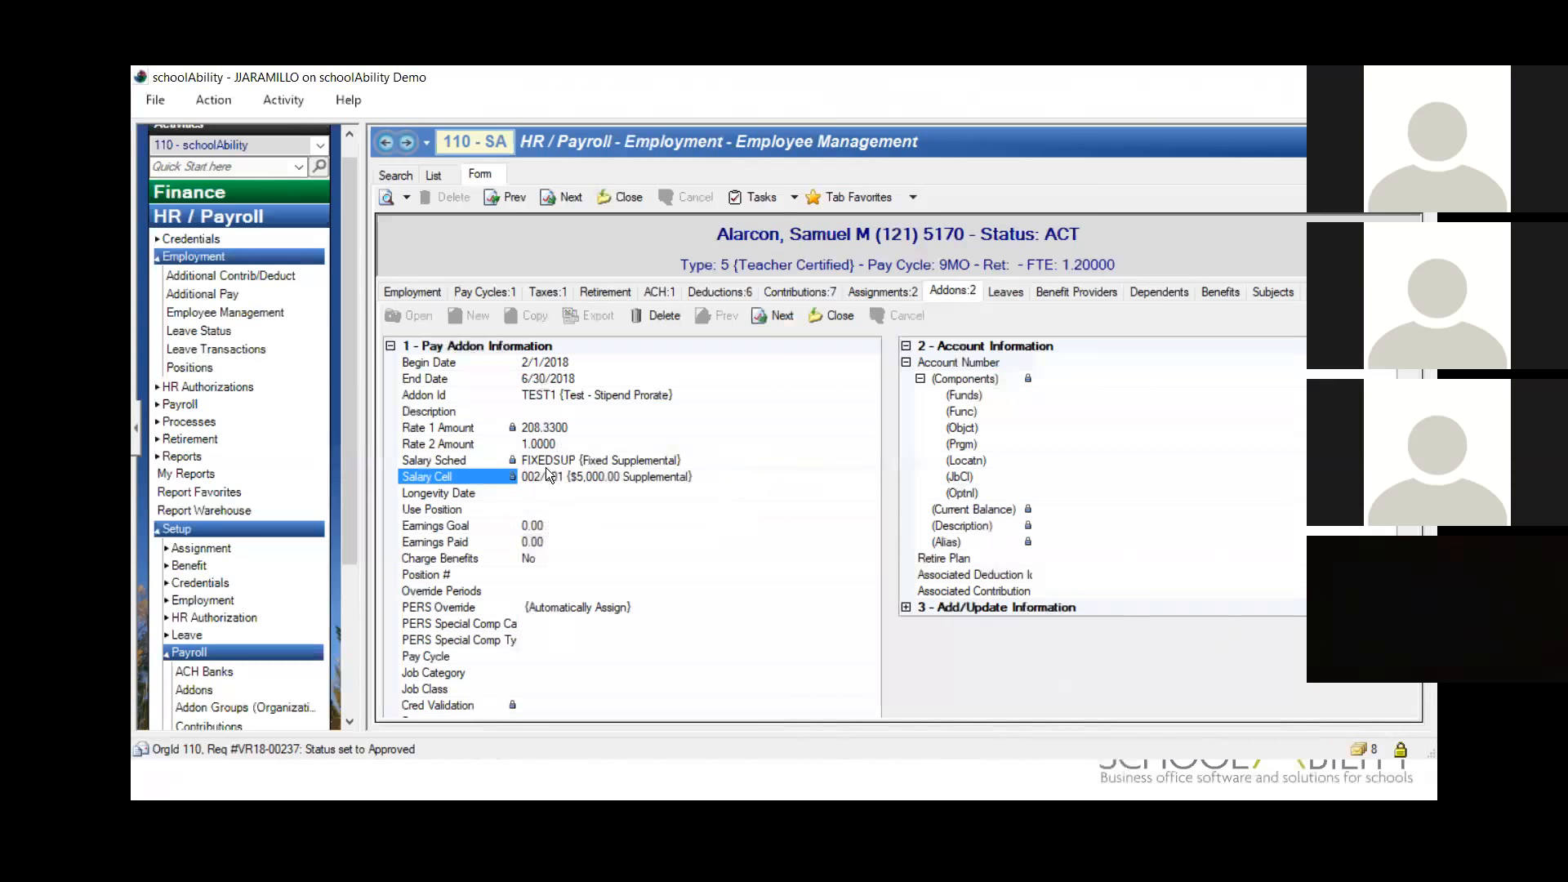
Step: Go to the employee's TEST2 (Test - Stipend Flat) addon and check its Rate 1 Amount and Begin Date
left_click(786, 320)
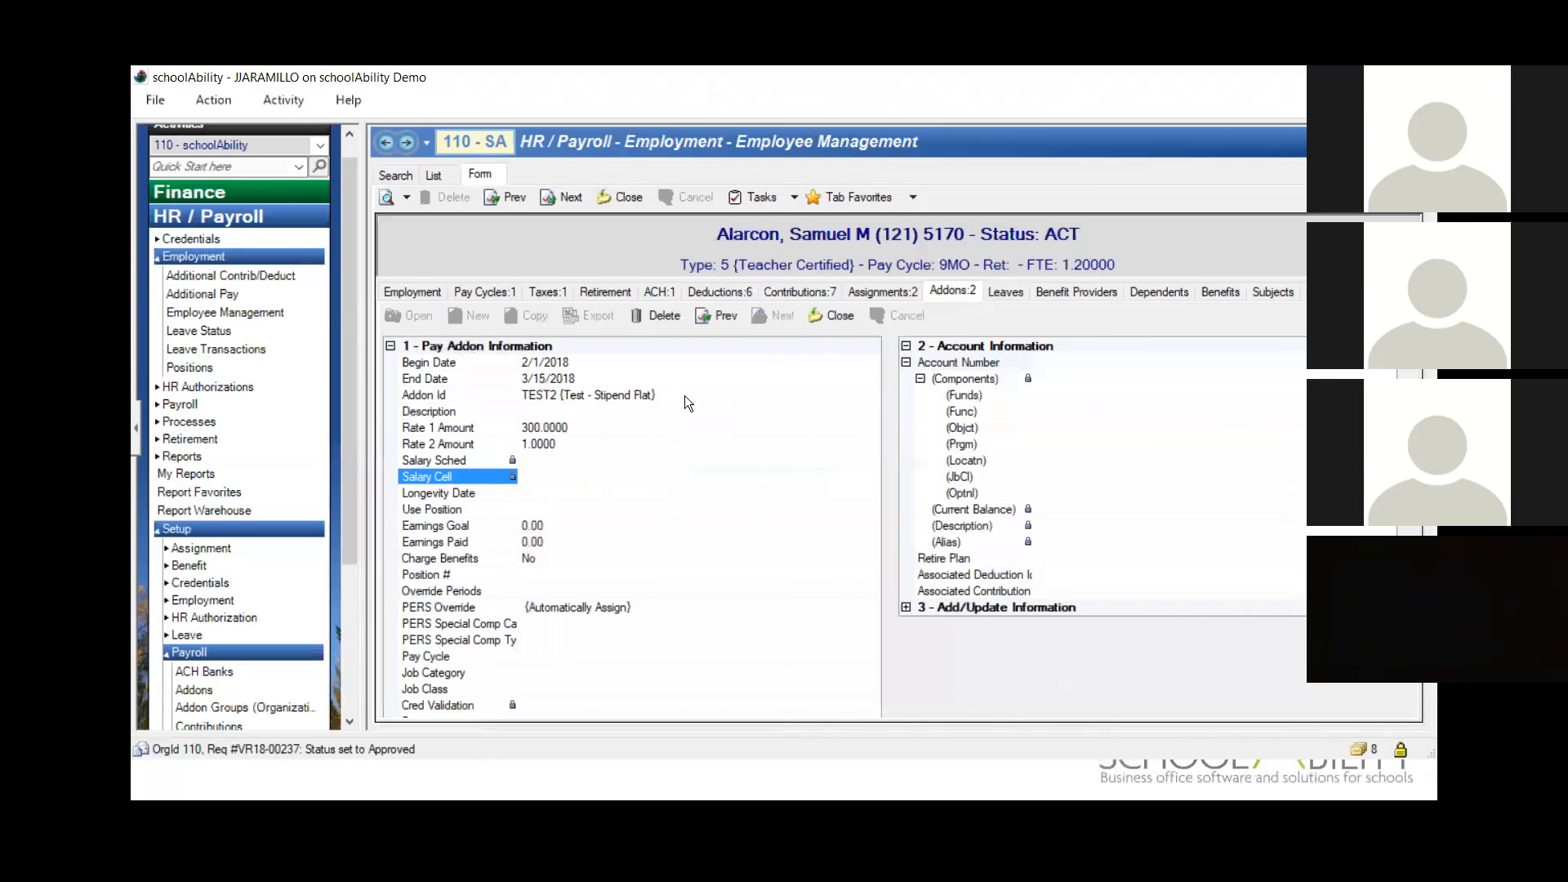
left_click(482, 426)
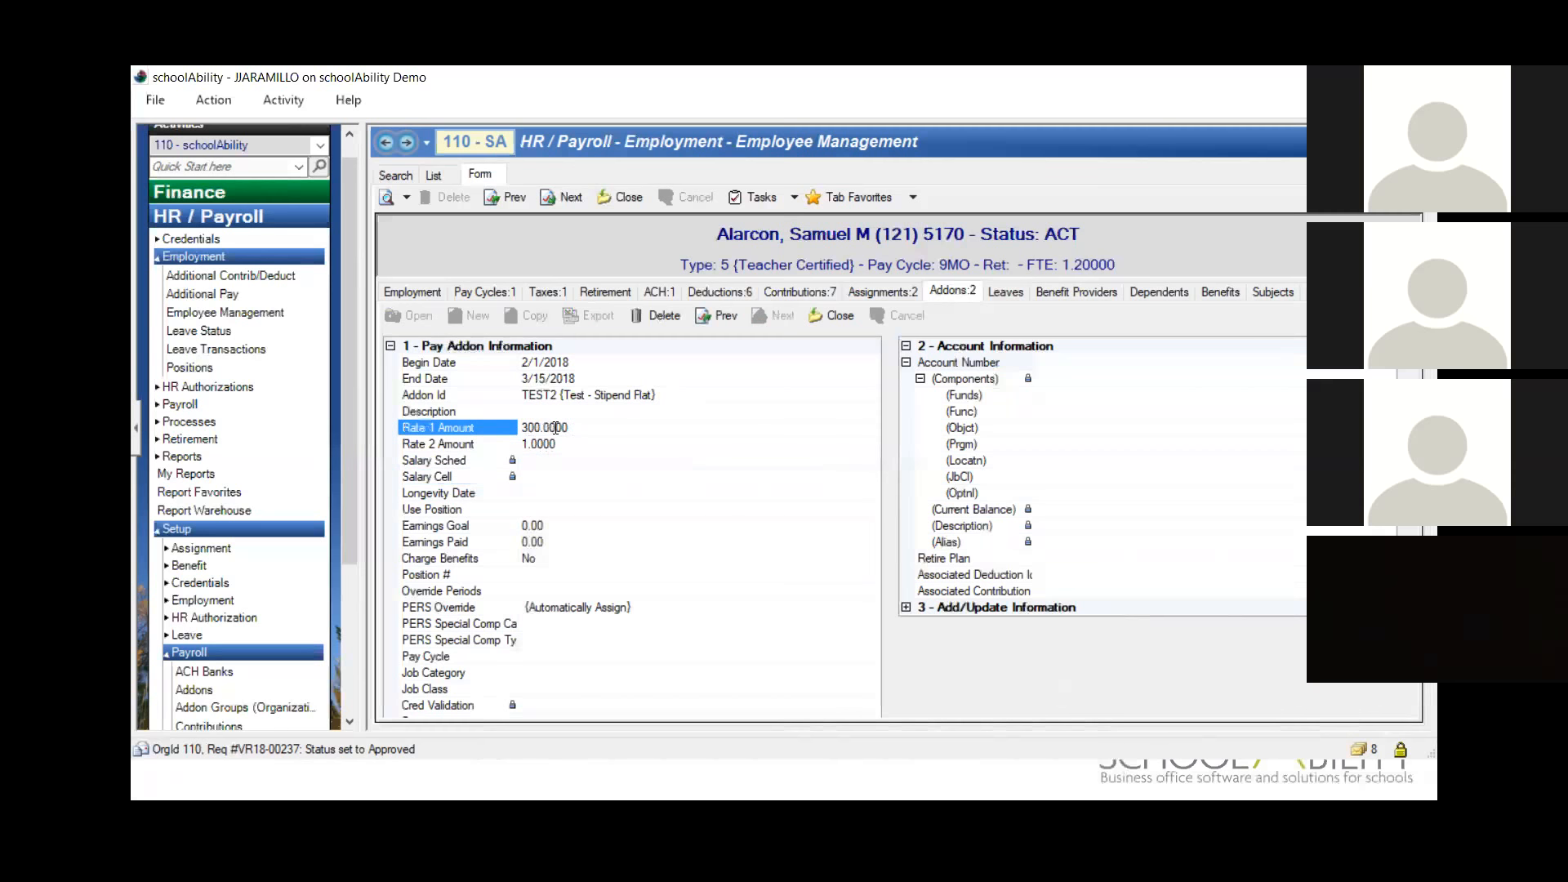
left_click(567, 362)
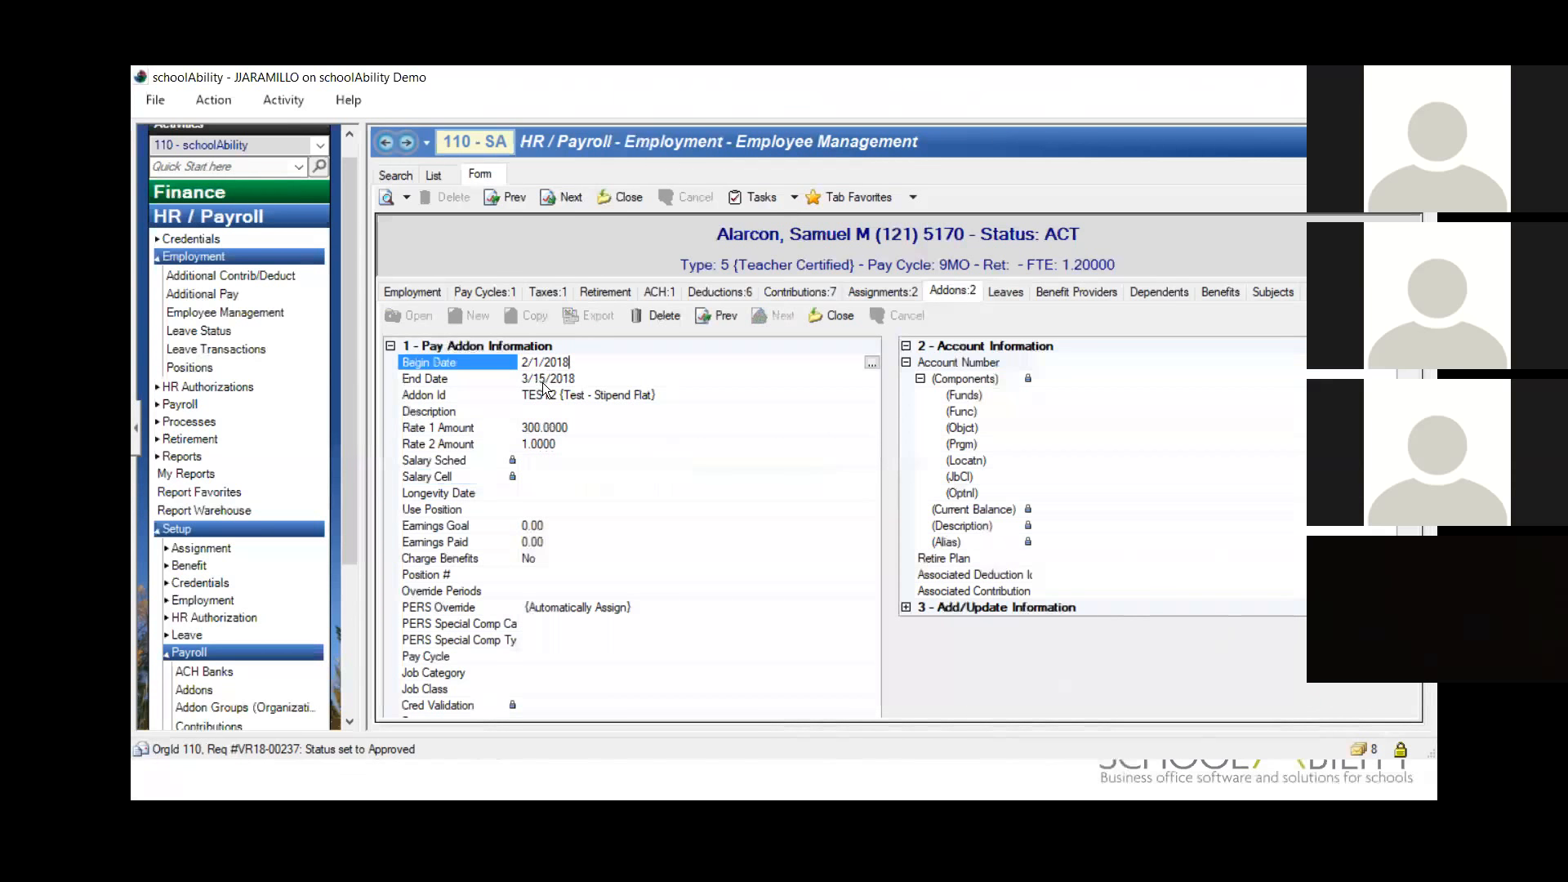
Step: Open the 9MO pay cycle in the payroll setup and check the dates of periods 14 and 16
left_click(357, 676)
left_click(243, 604)
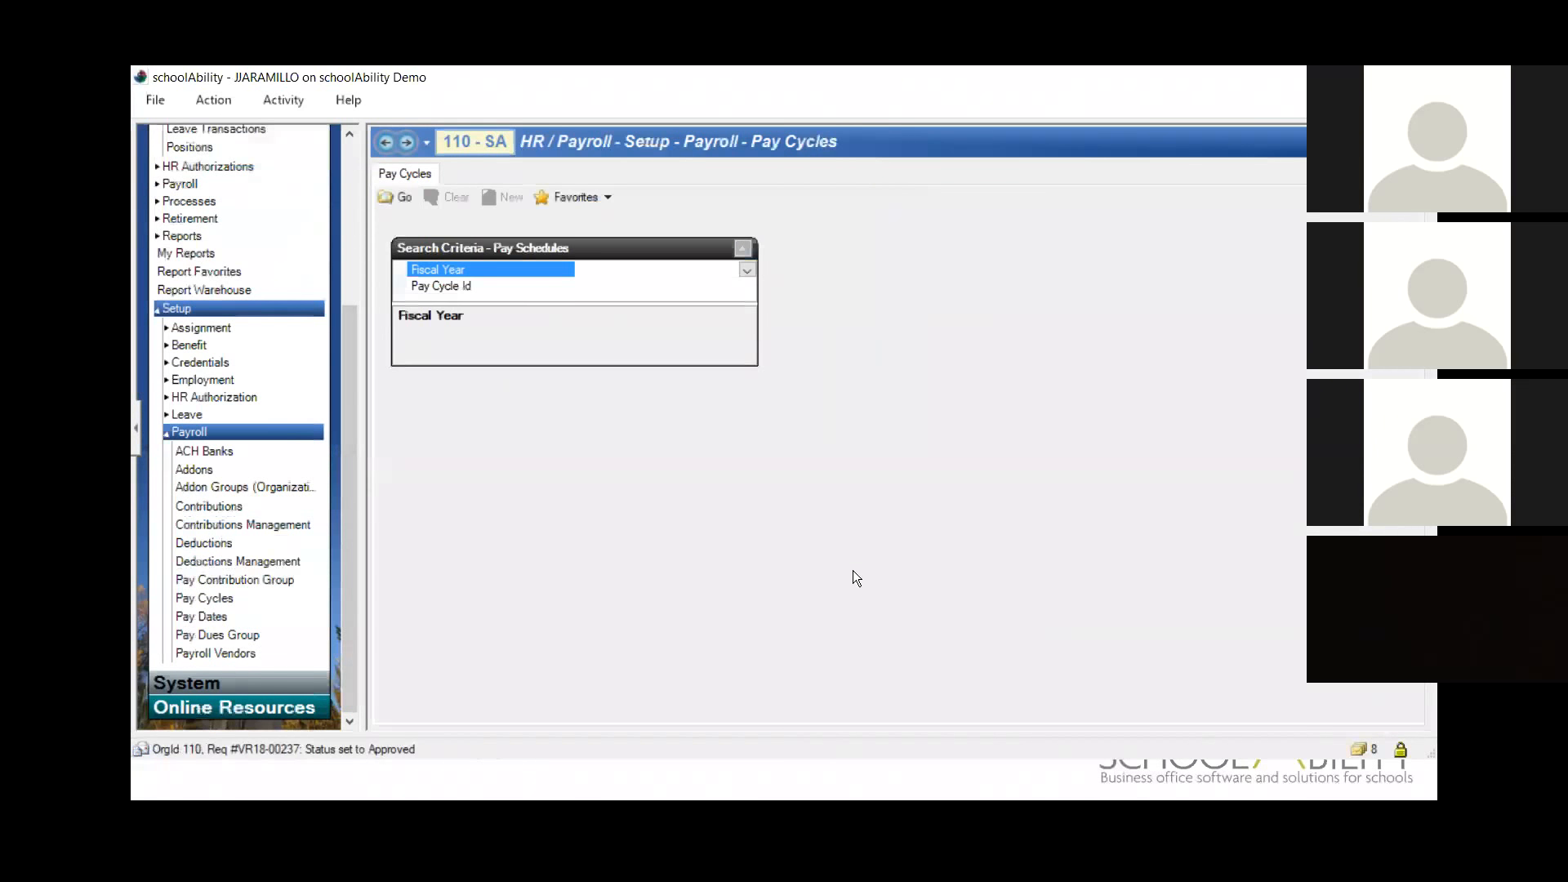
left_click(397, 199)
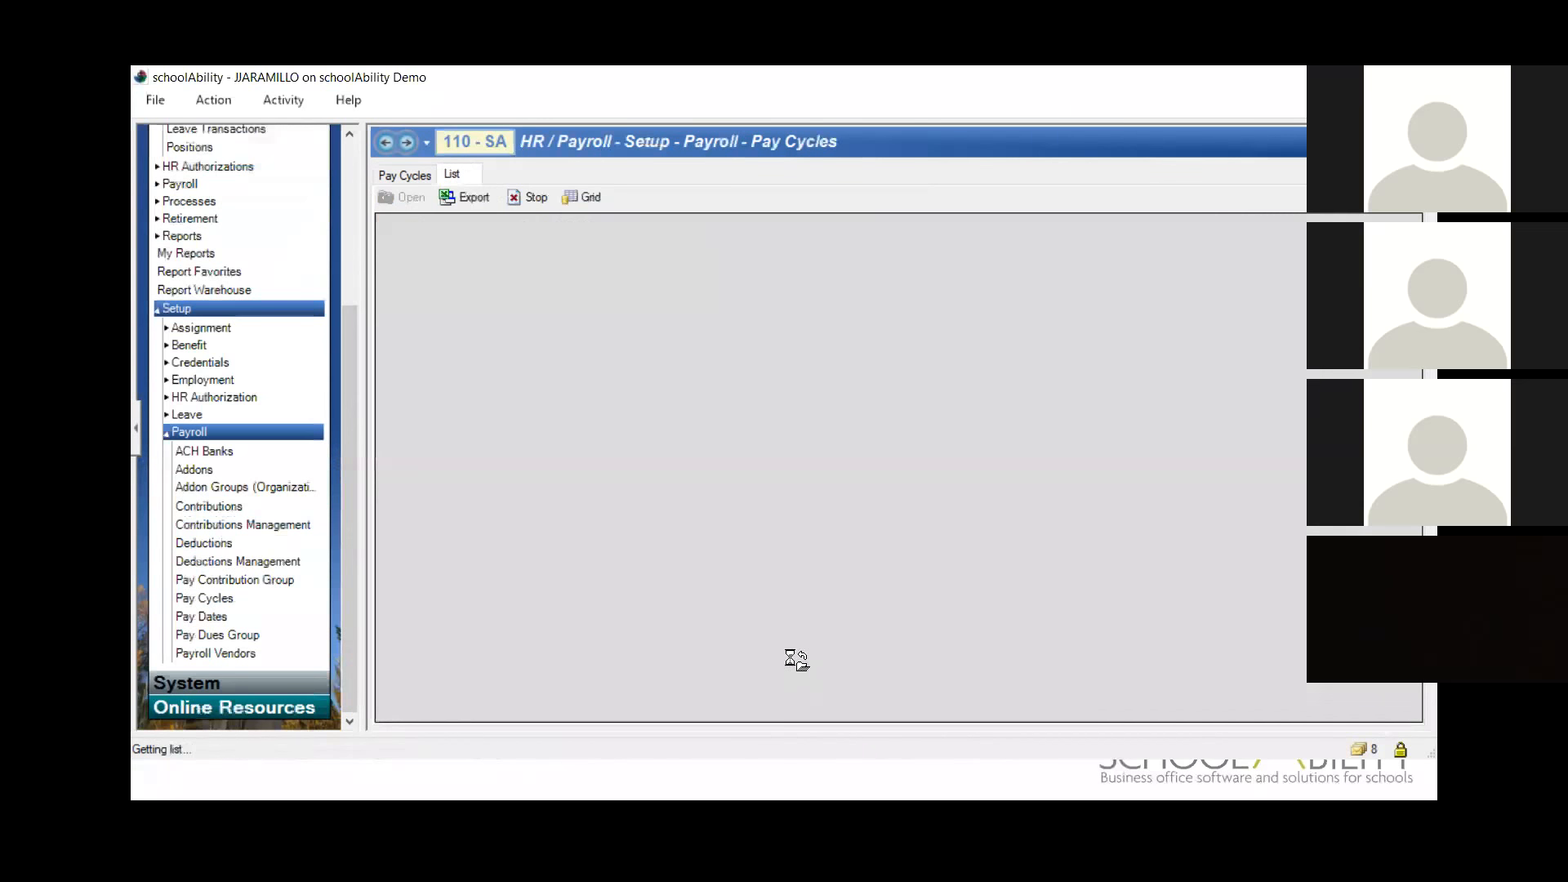
double_click(460, 280)
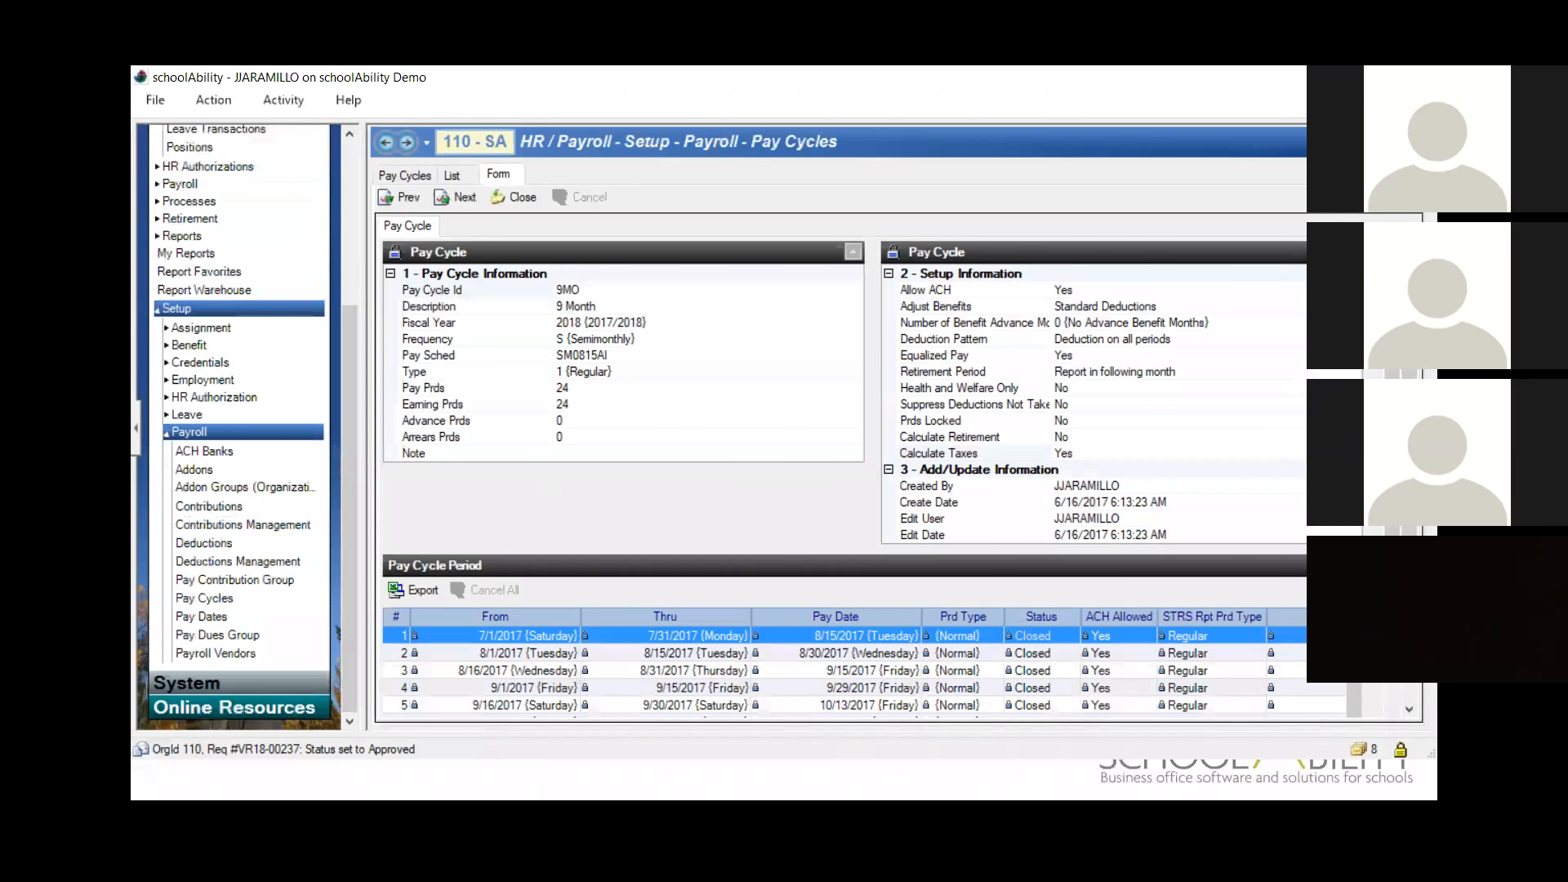
scroll(1399, 691, "down", 5)
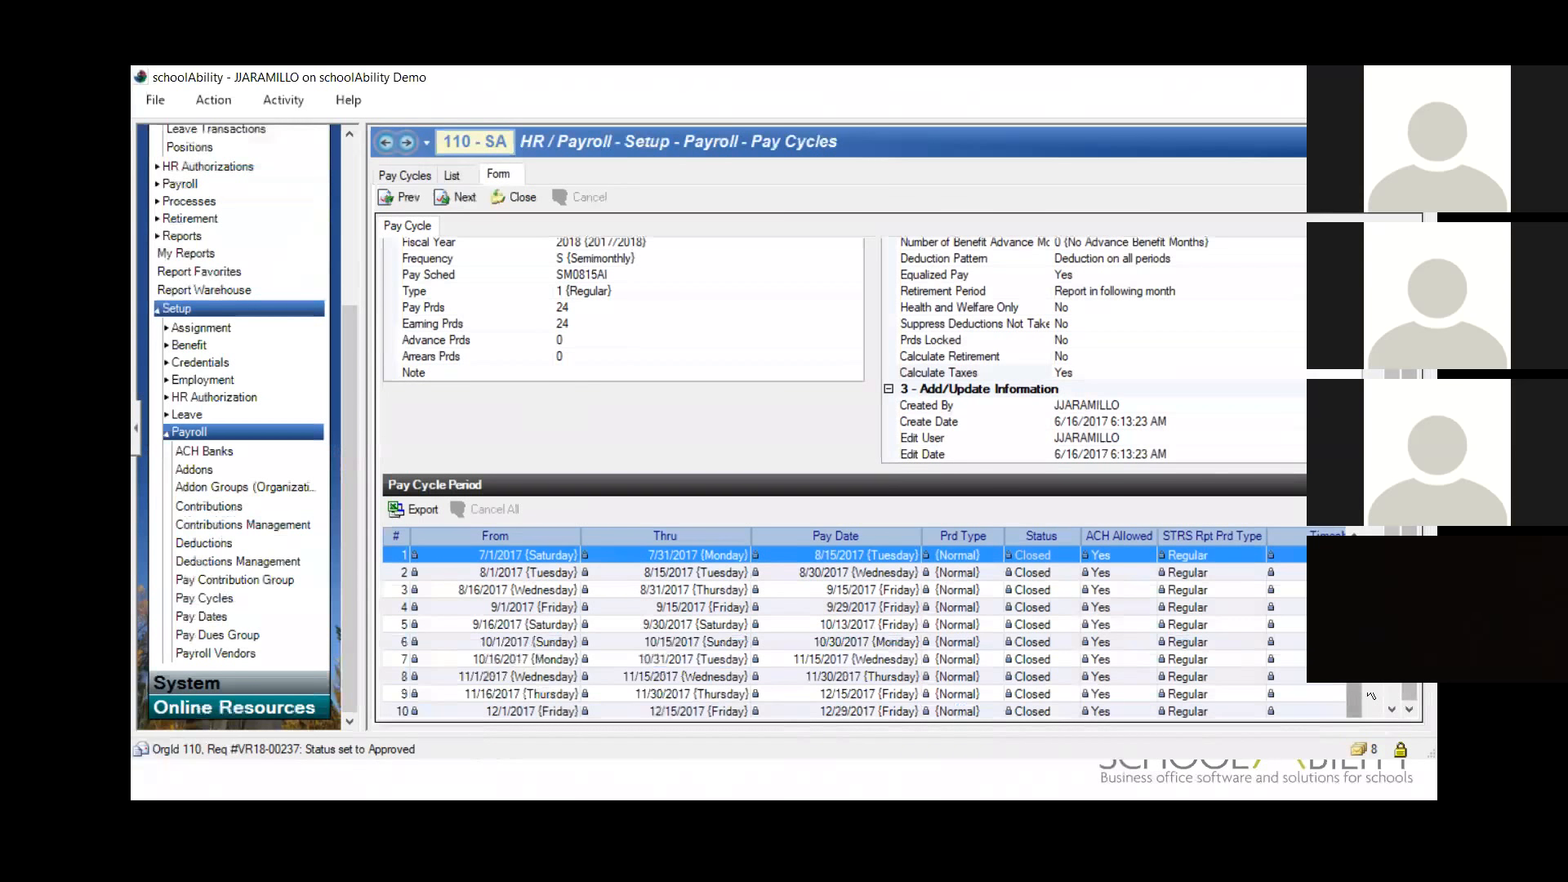
scroll(534, 478, "down", 2)
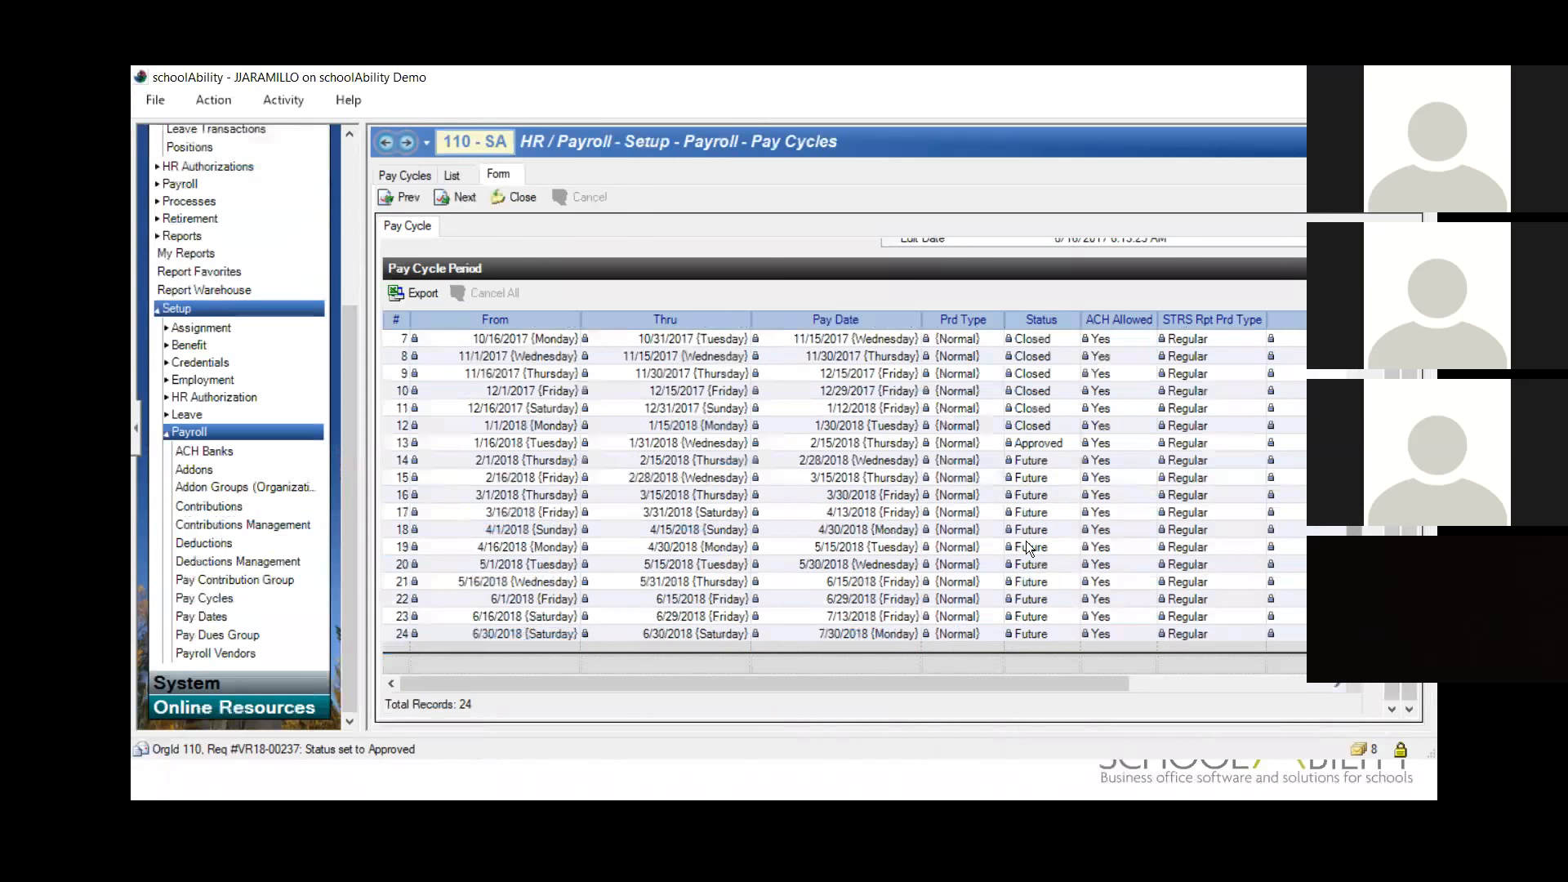
left_click(506, 460)
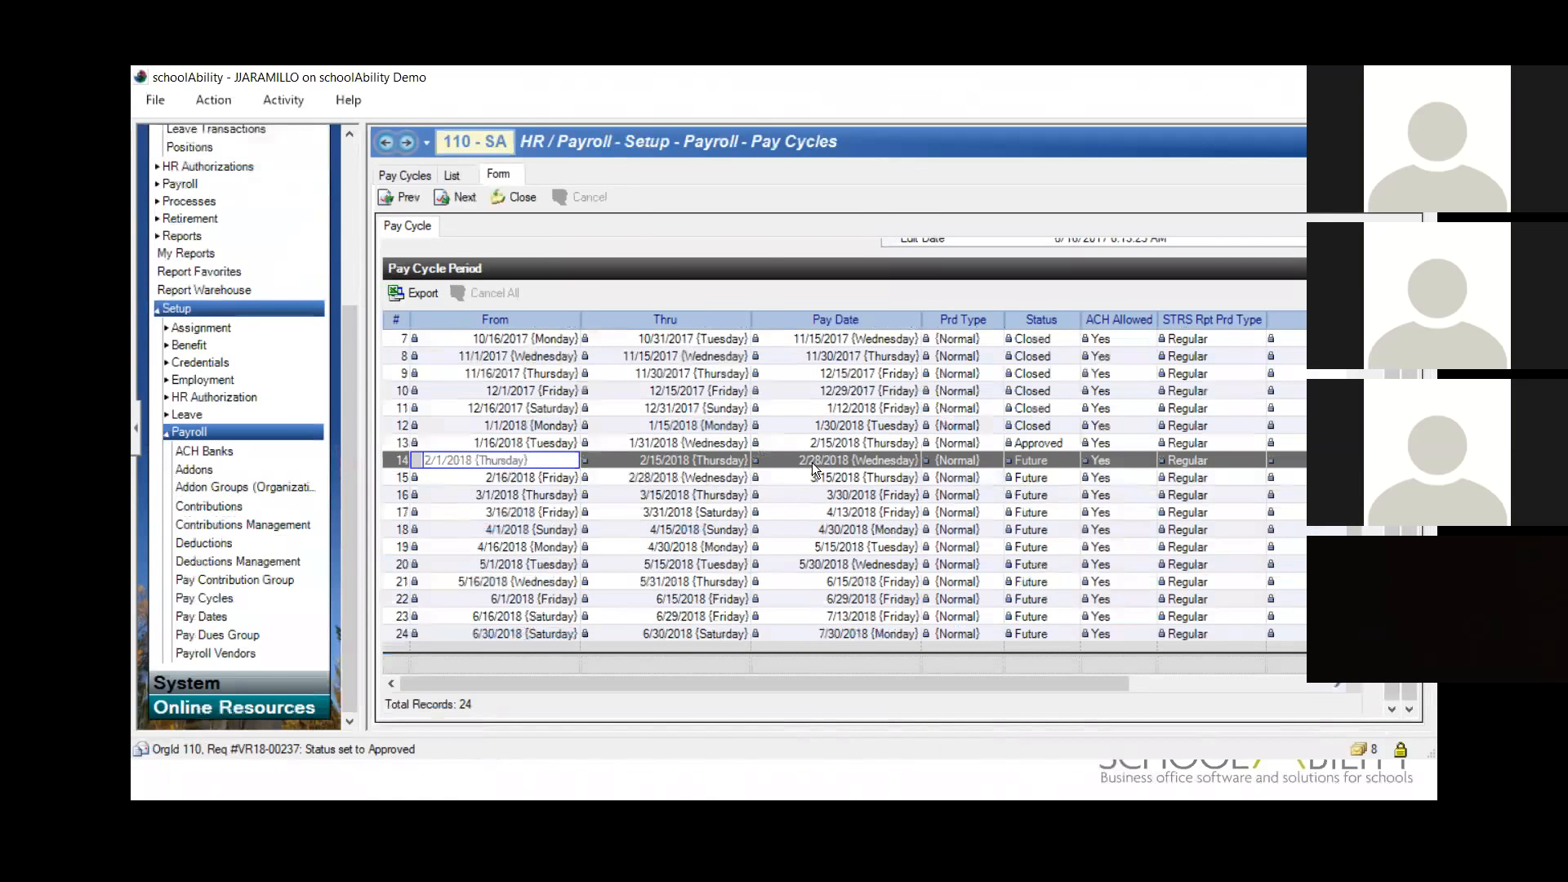
left_click(849, 493)
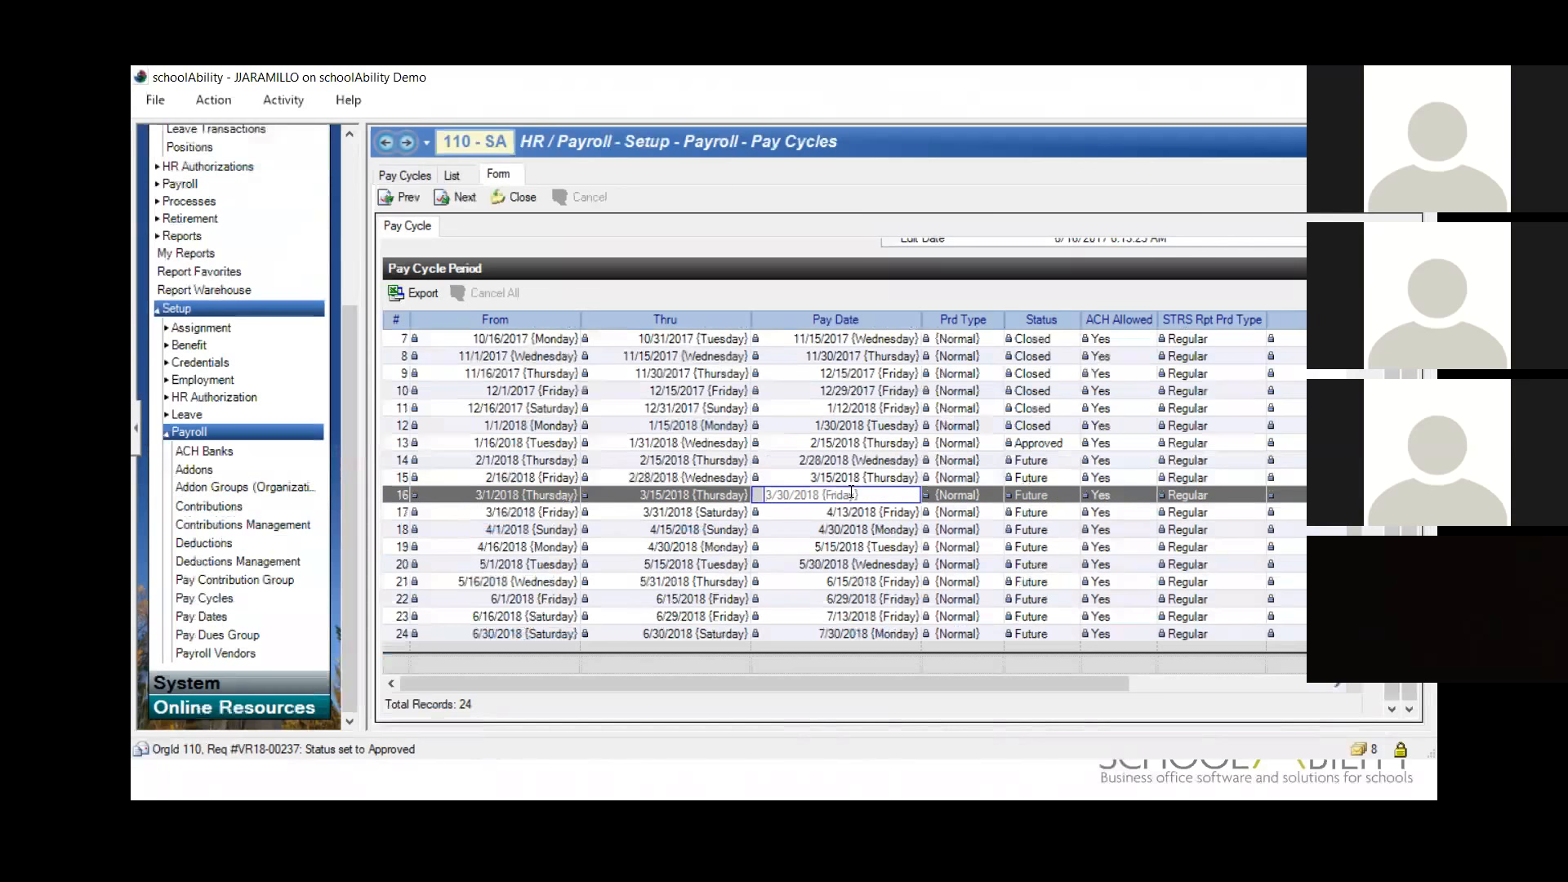
Step: Return to the employee's TEST2 addon to check its End Date and close the addon record
left_click(385, 144)
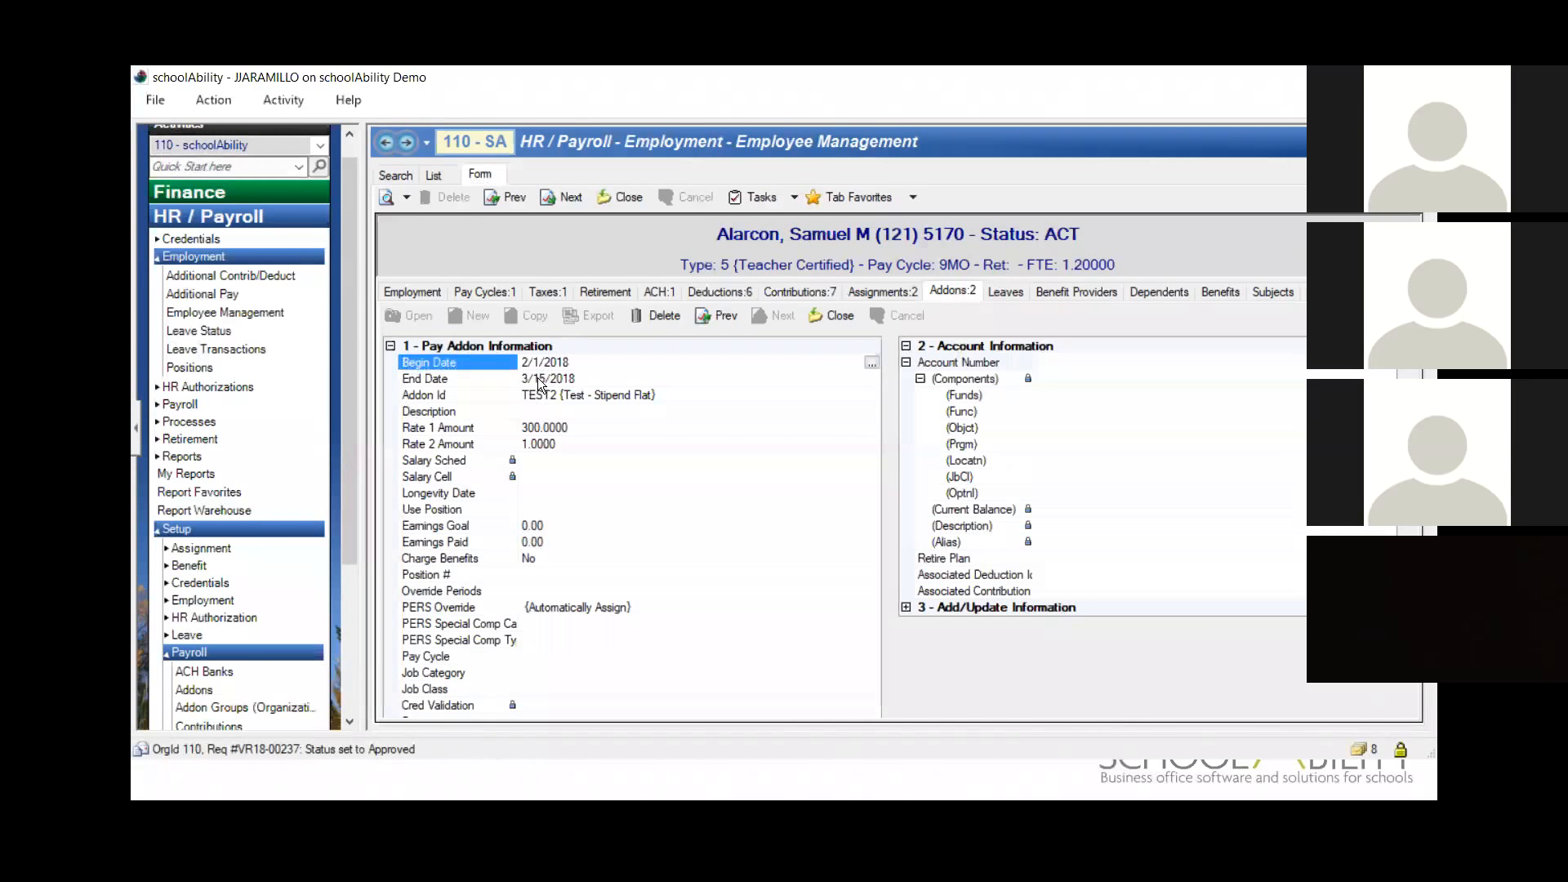
left_click(836, 315)
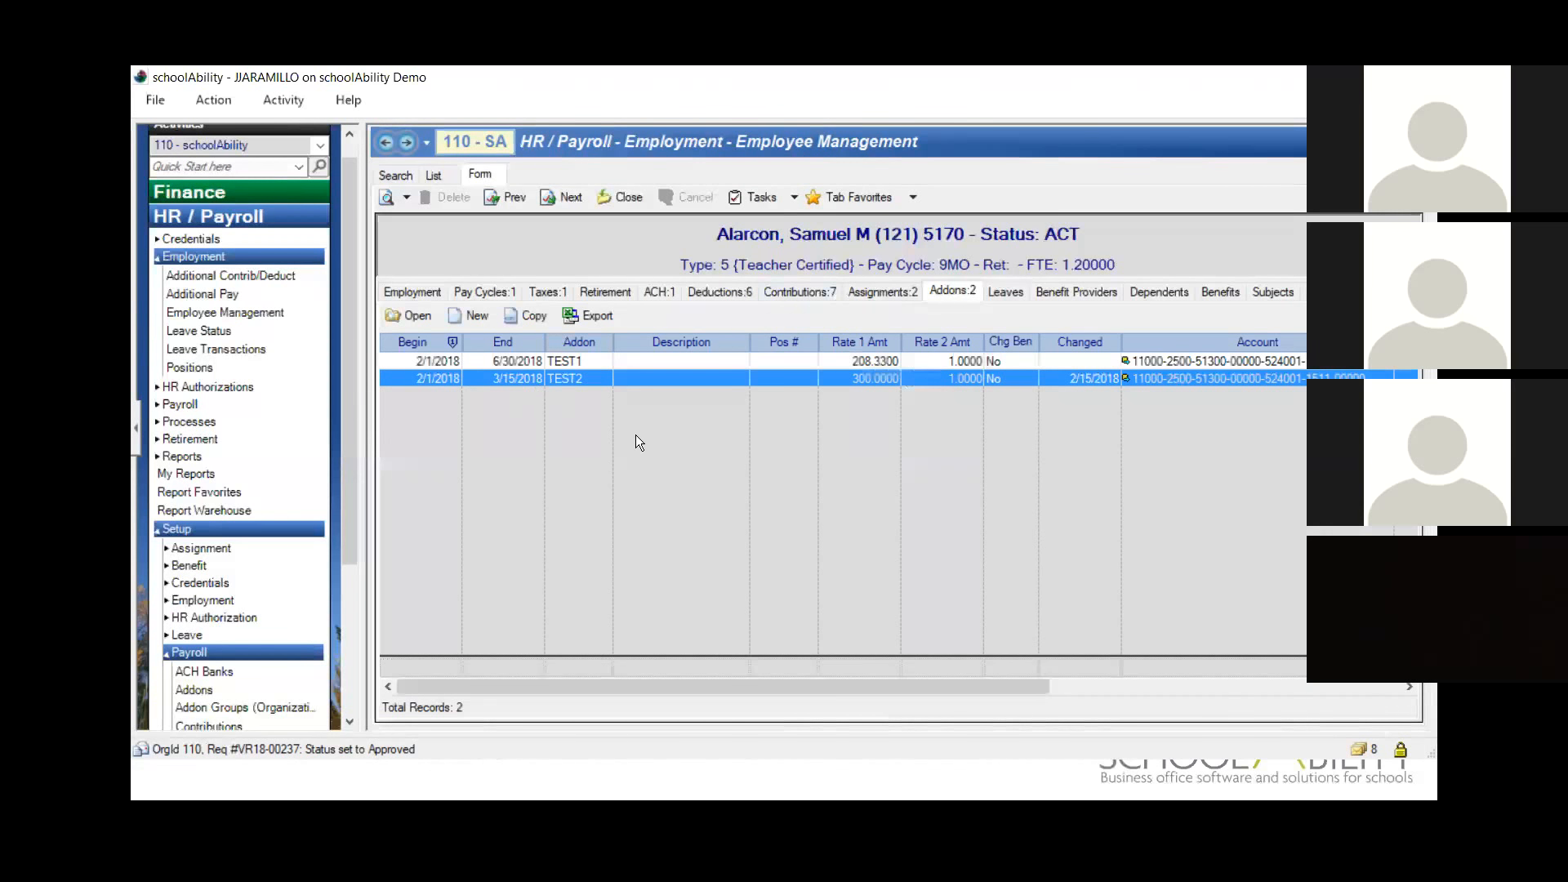
Step: Go back to the 9MO pay cycle and review the dates of its 2018 pay periods, including period 16
left_click(382, 143)
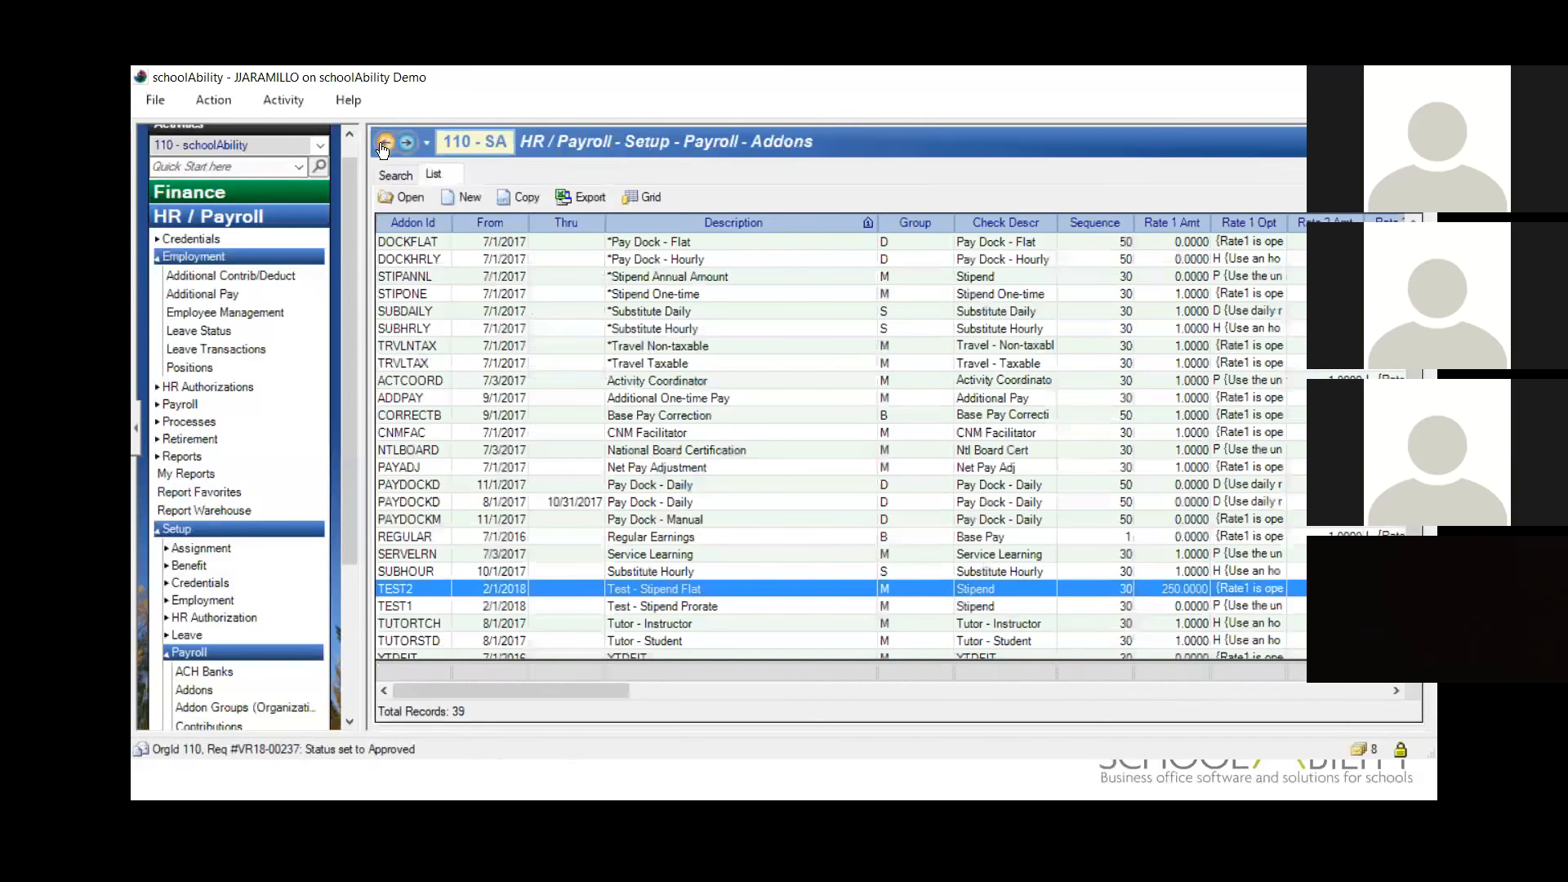
left_click(426, 143)
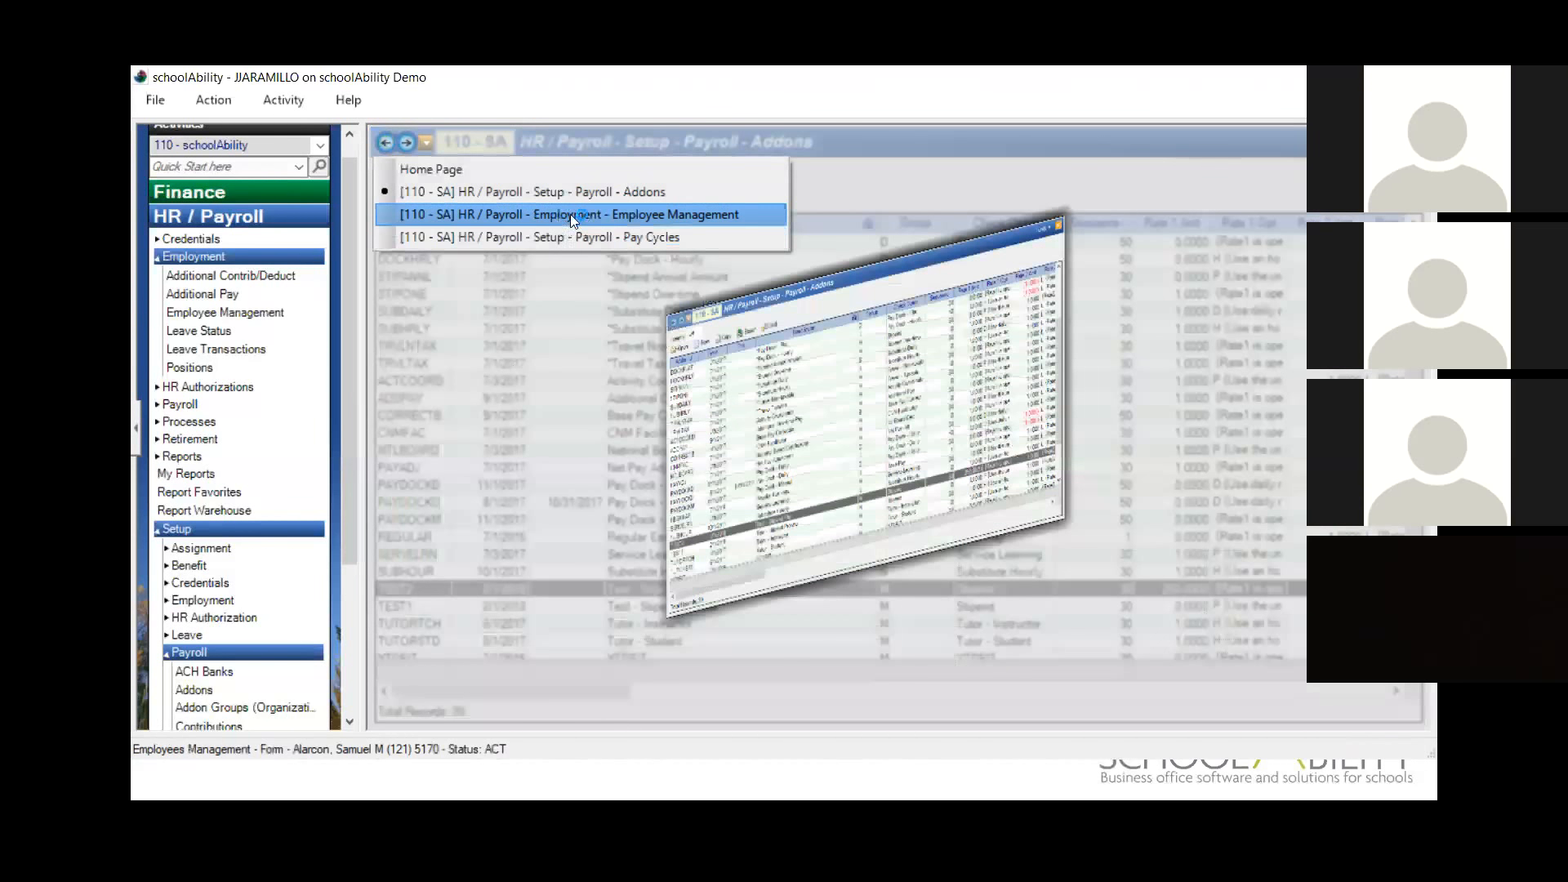
left_click(567, 237)
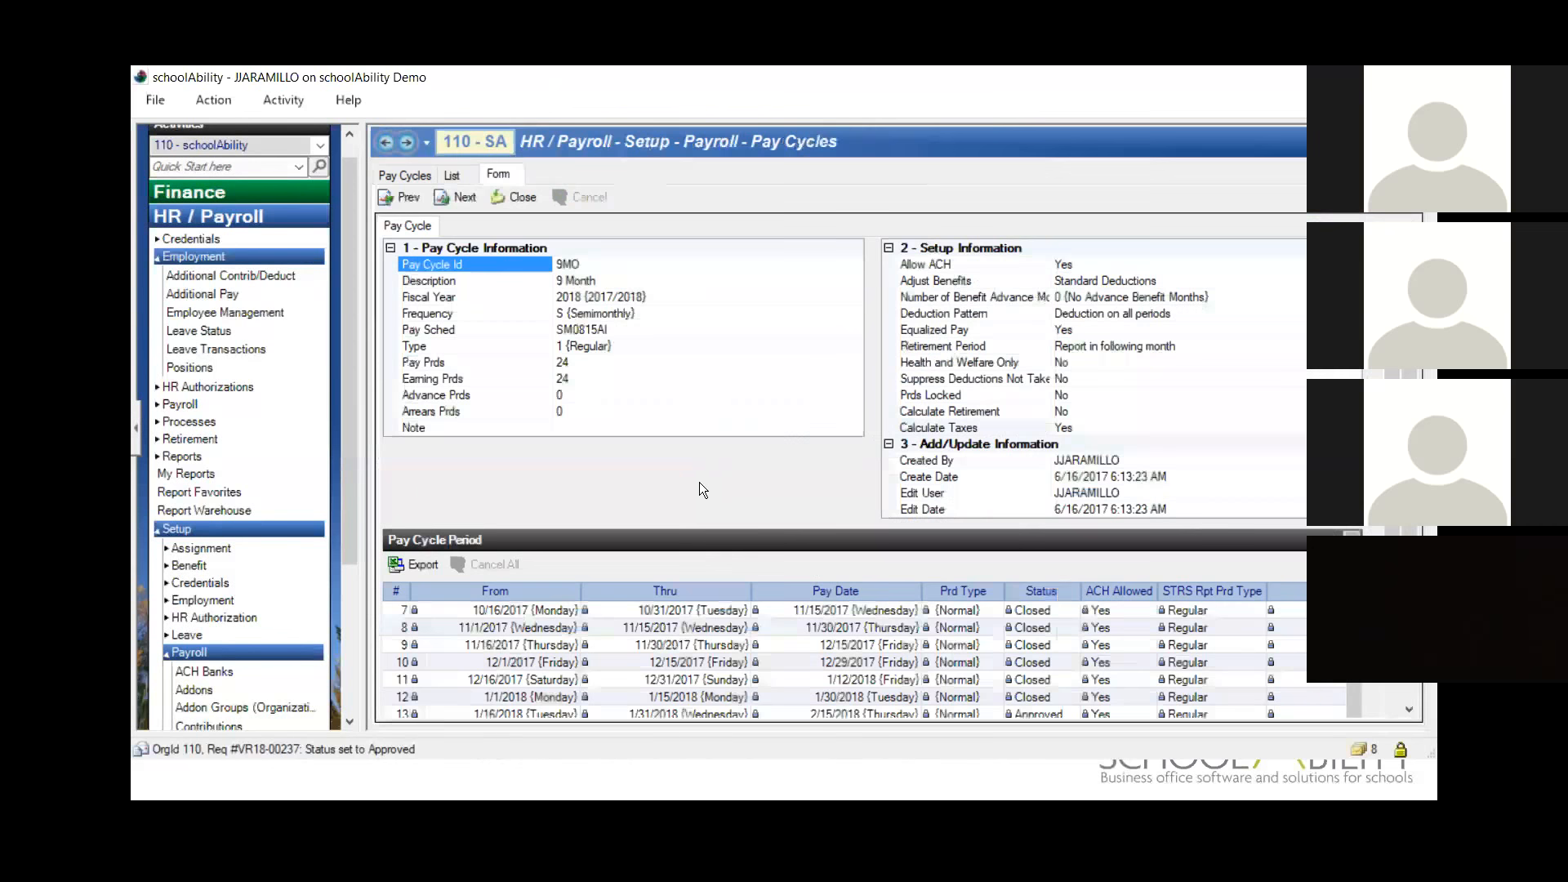
left_click(1408, 695)
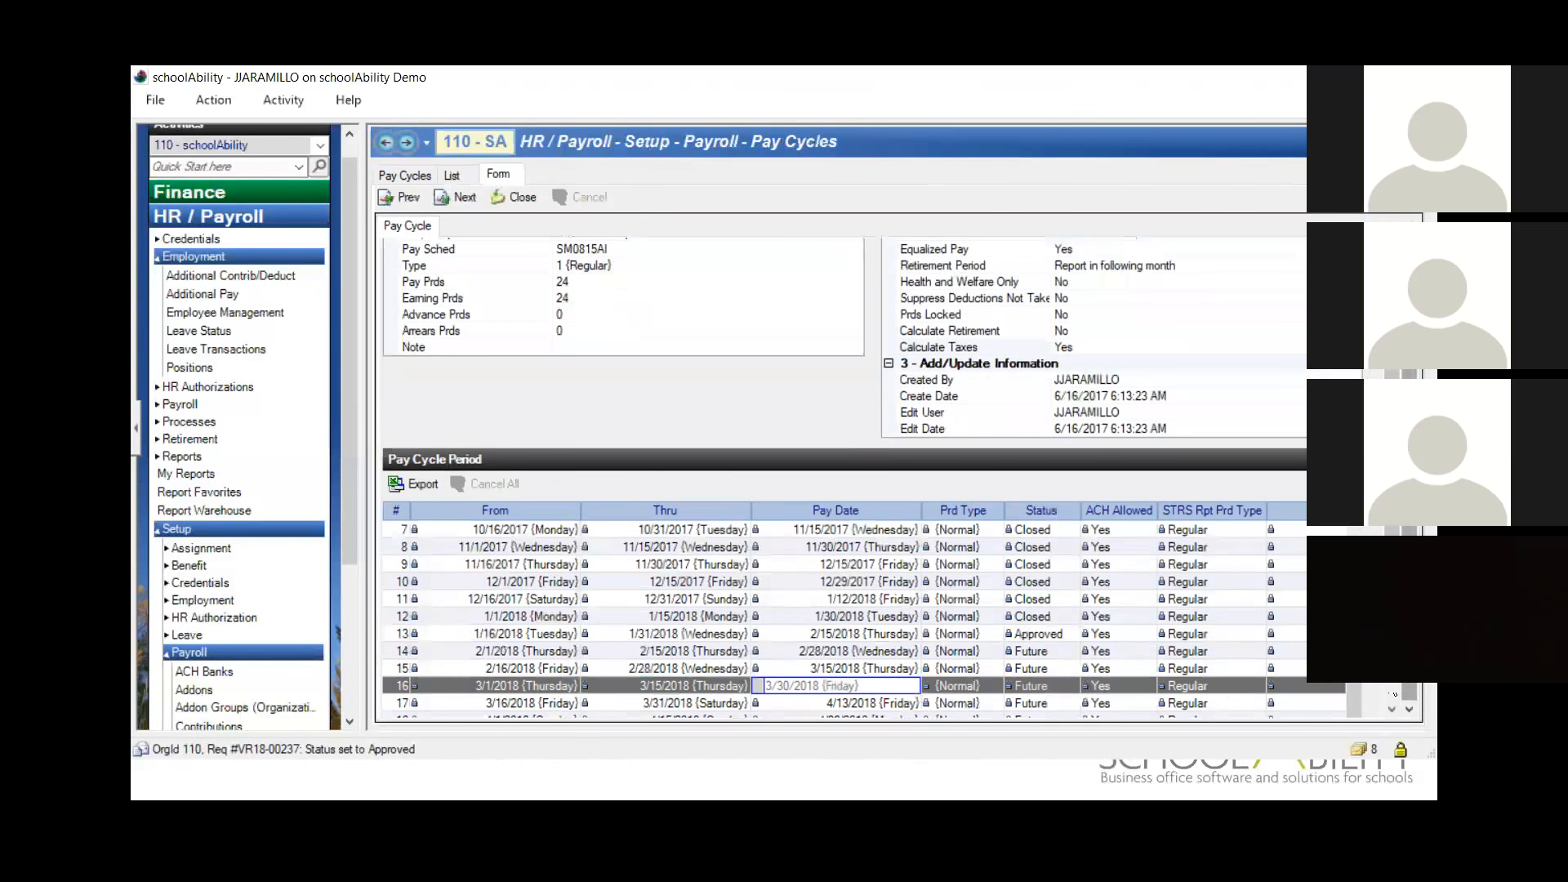
left_click(1399, 695)
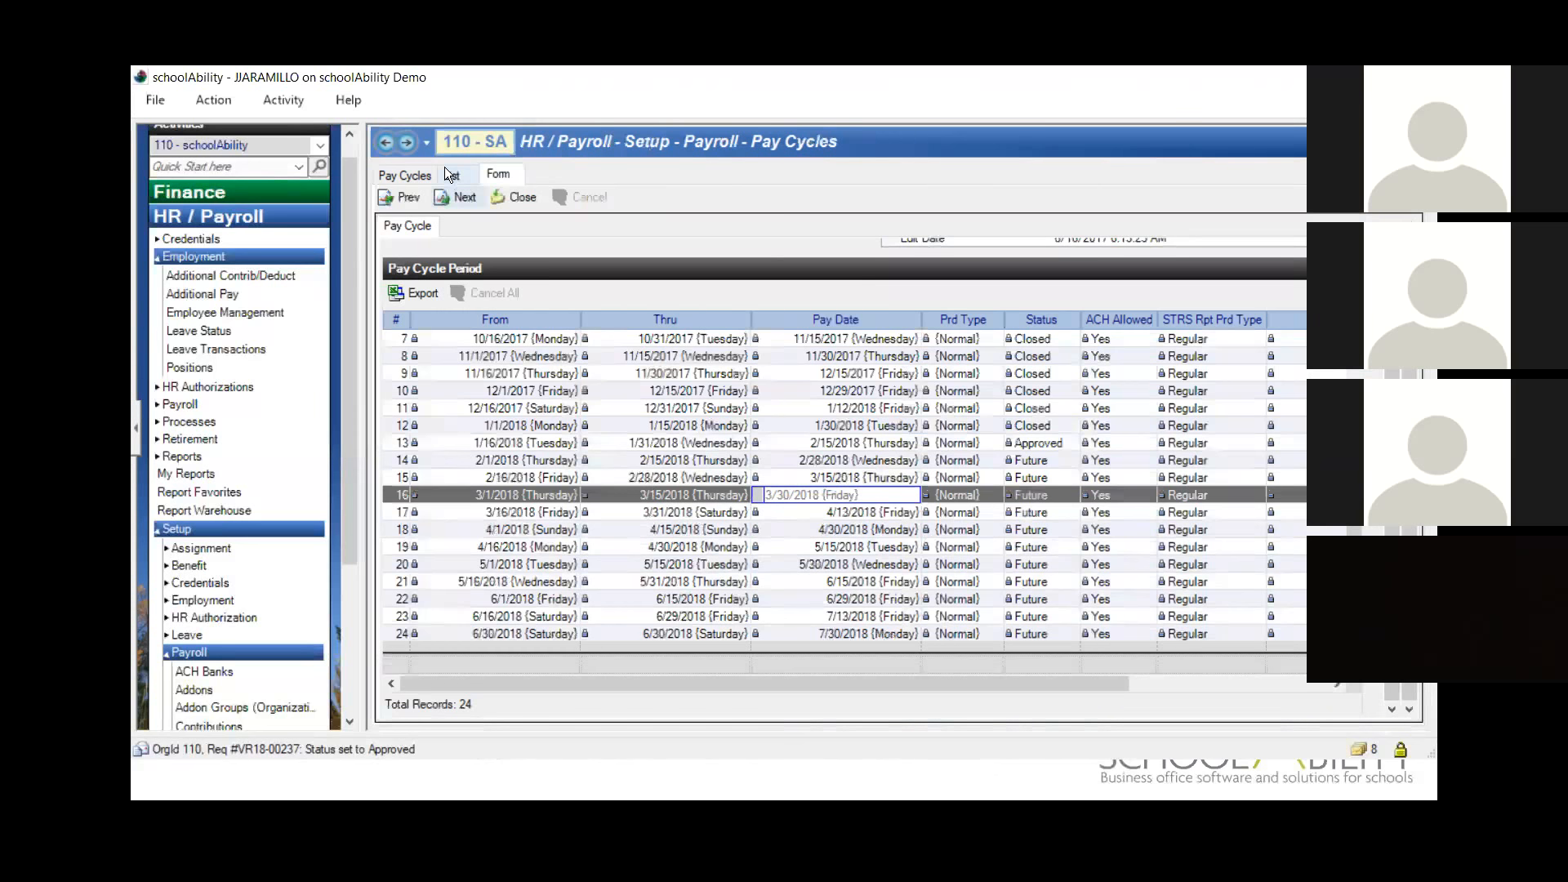
Step: Return to the employee's TEST2 addon, set its End Date to 2/28/2018, and save and close the addon and the employee record
left_click(385, 144)
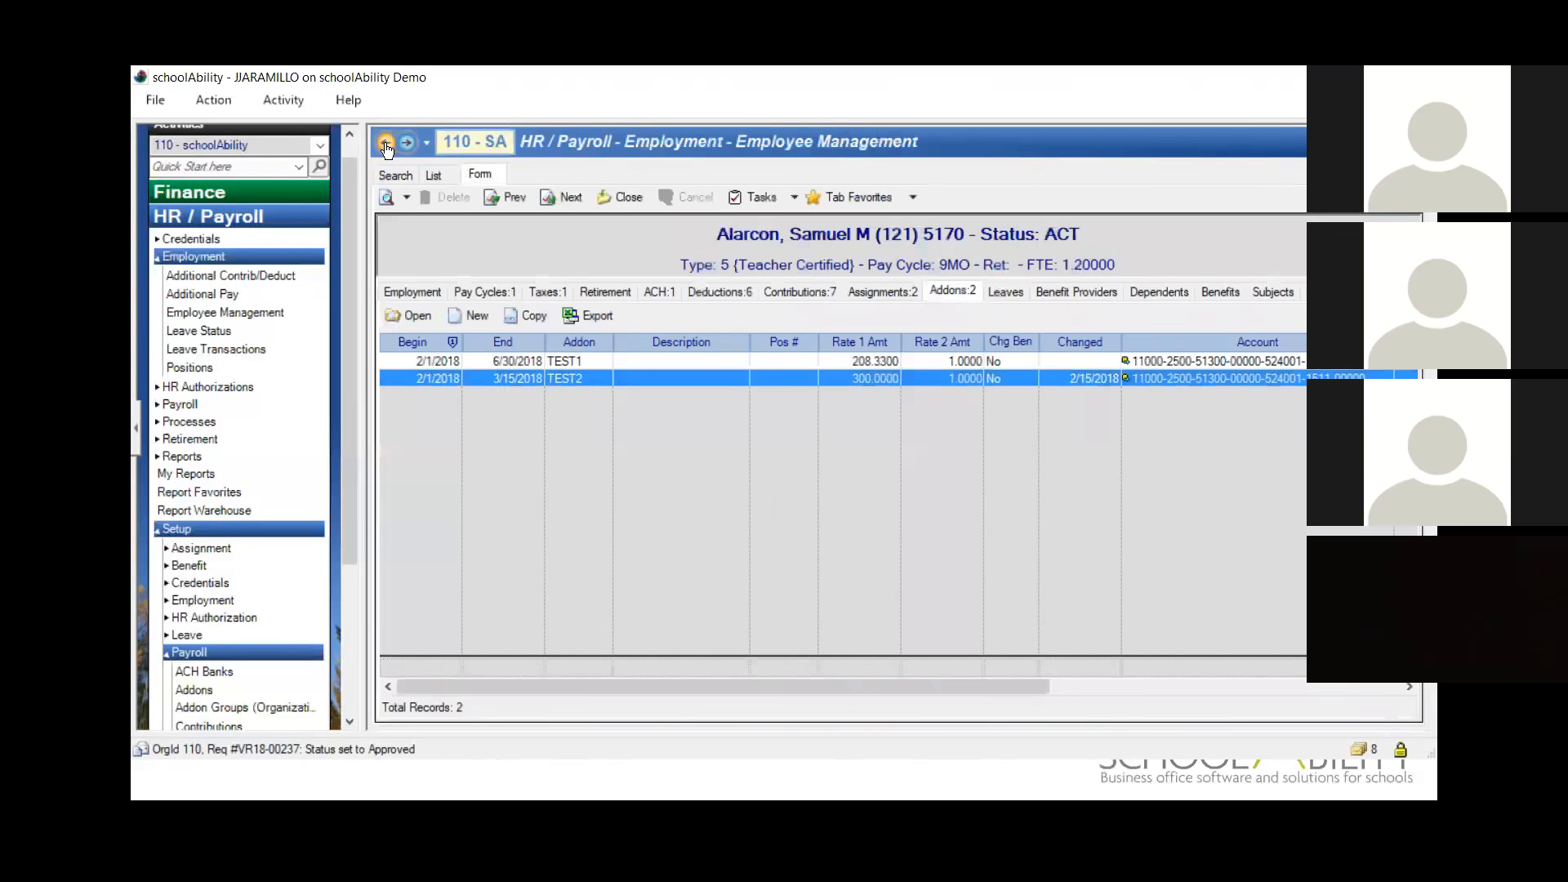
double_click(493, 377)
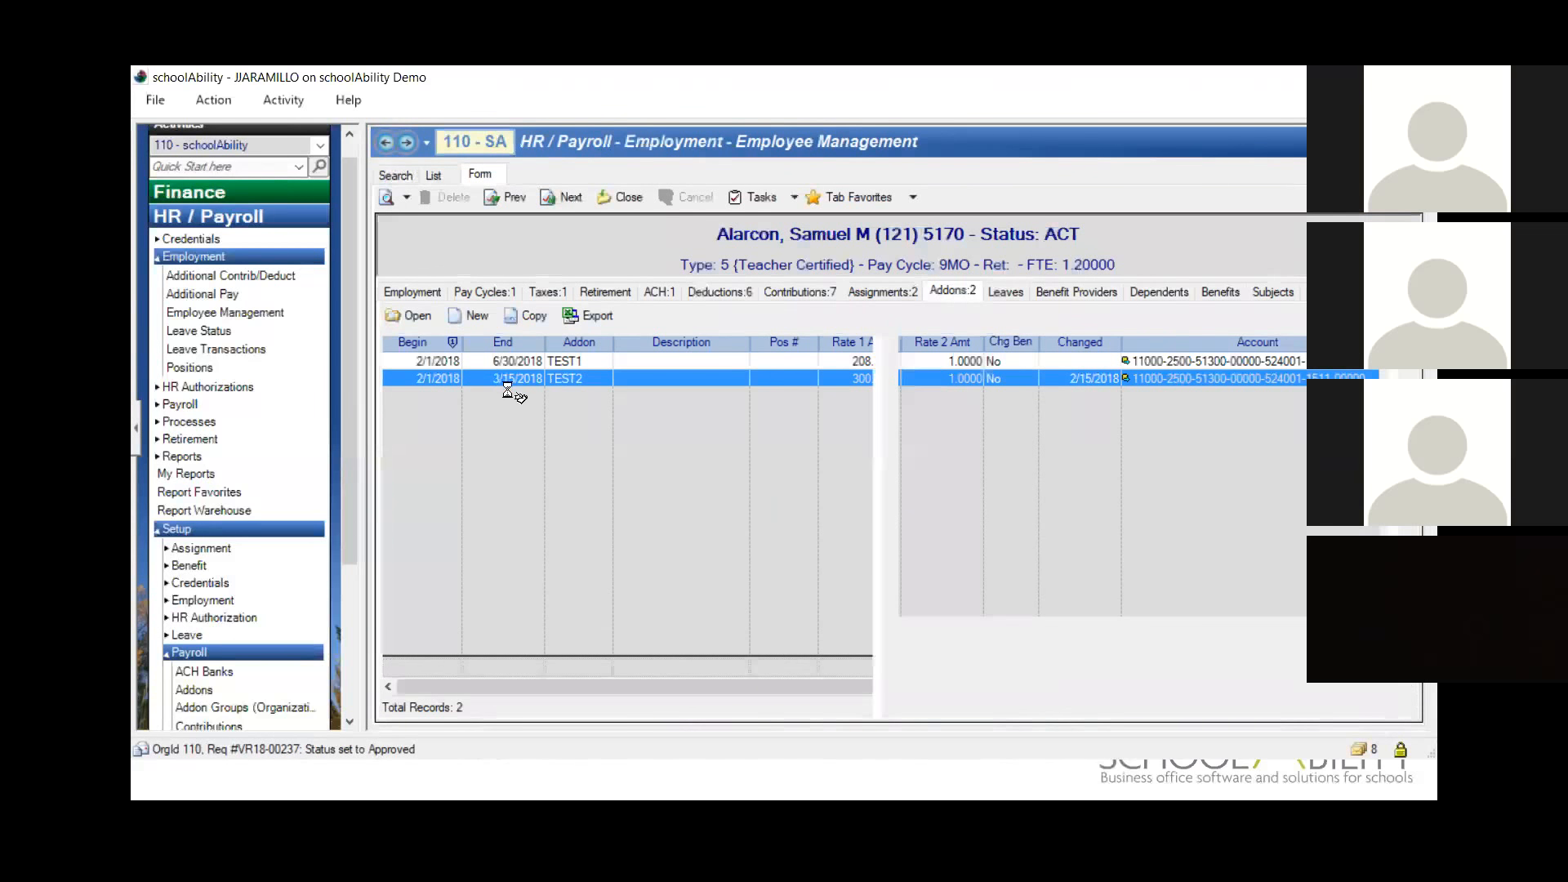
left_click(488, 380)
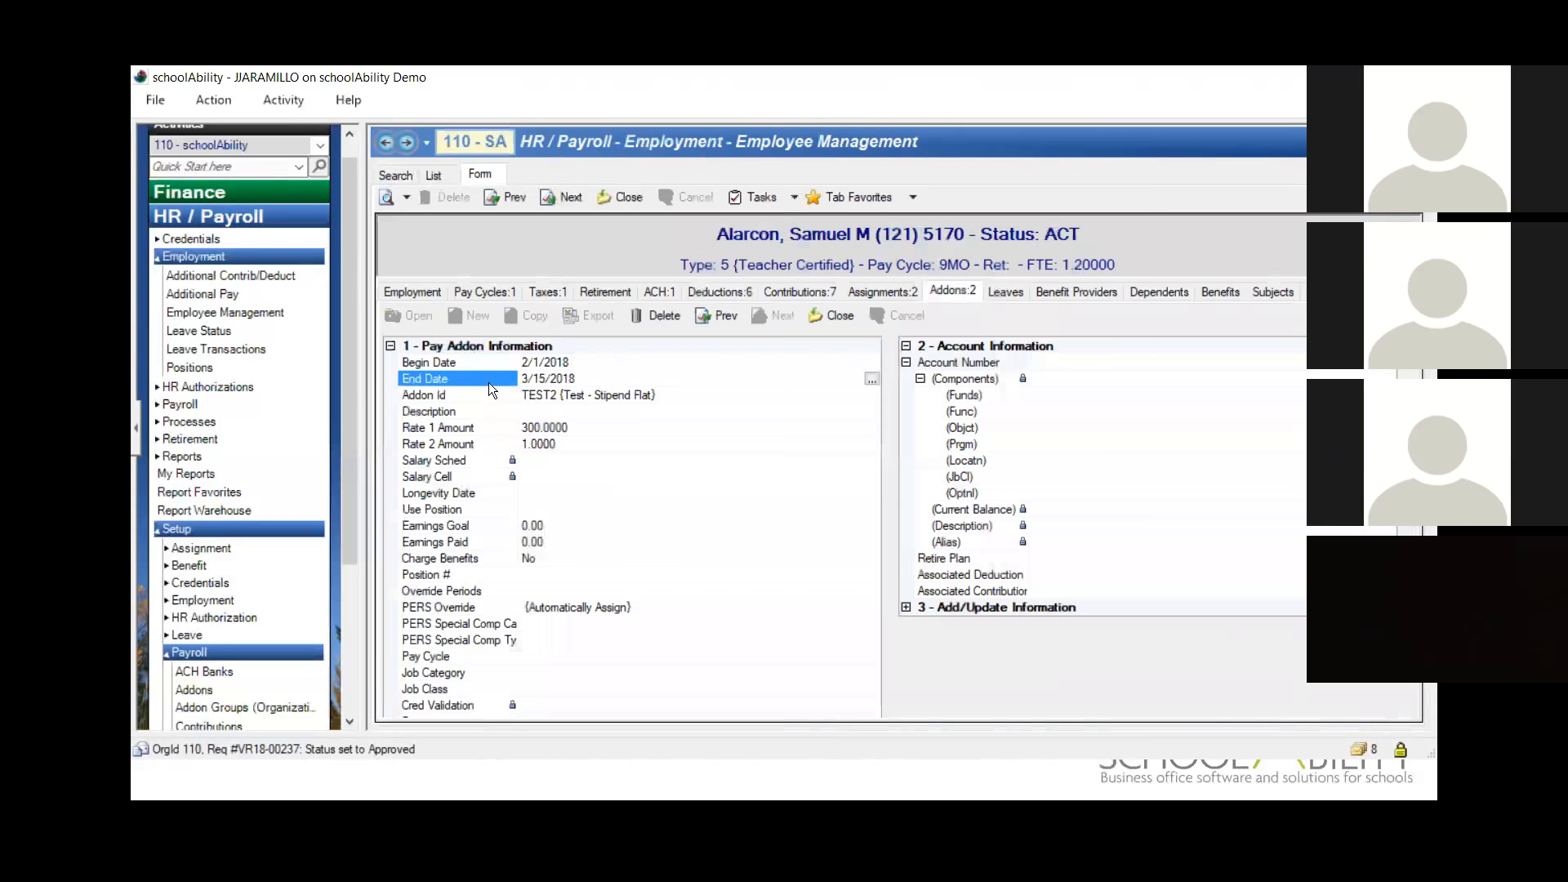
type("0228")
key("Tab")
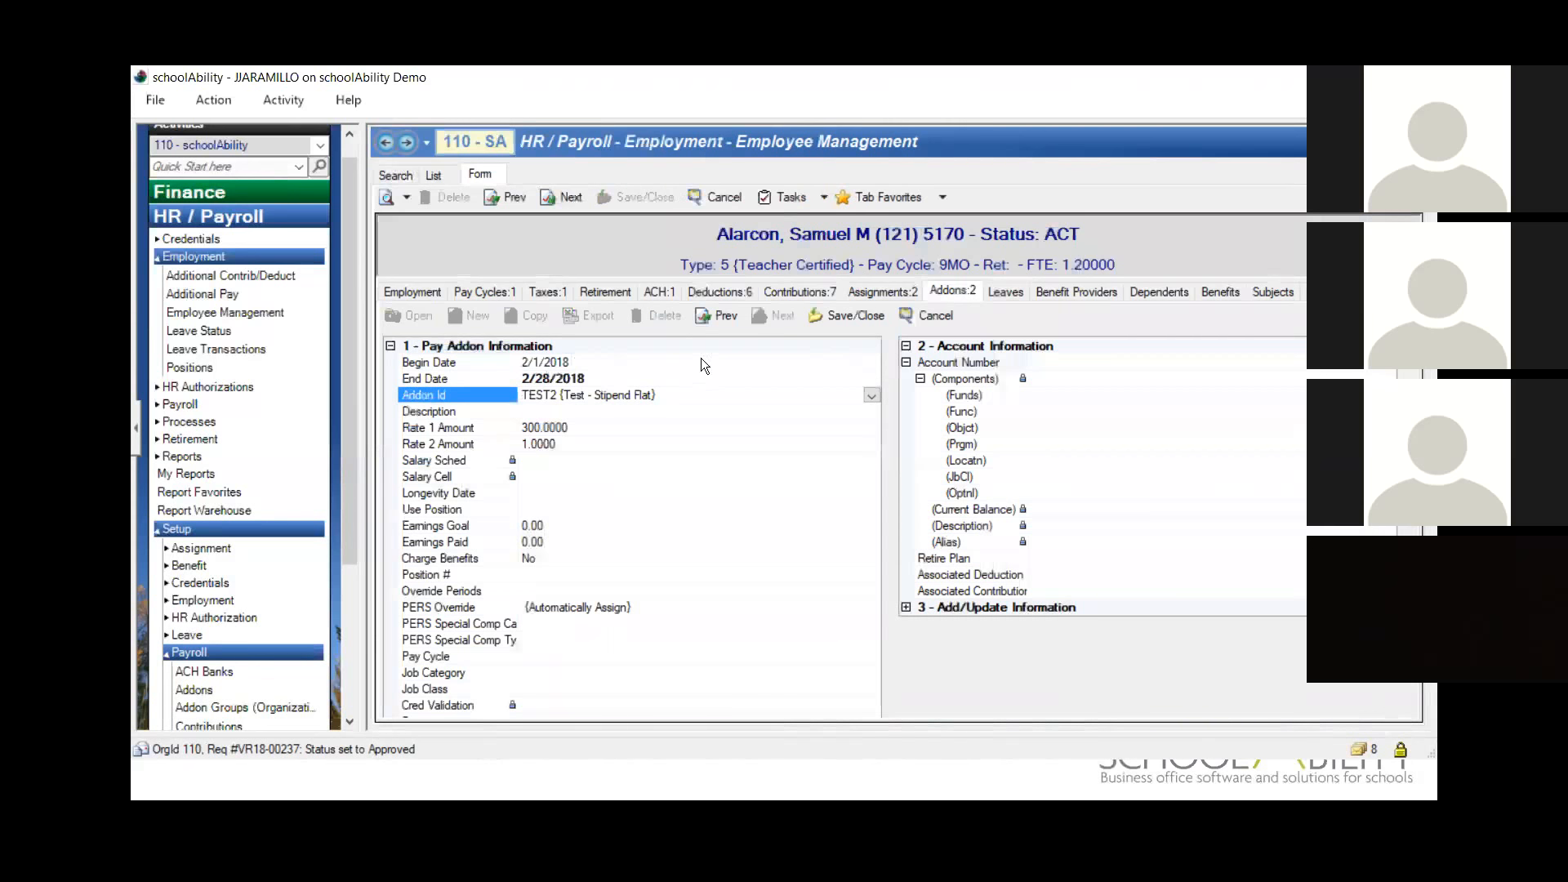
left_click(862, 316)
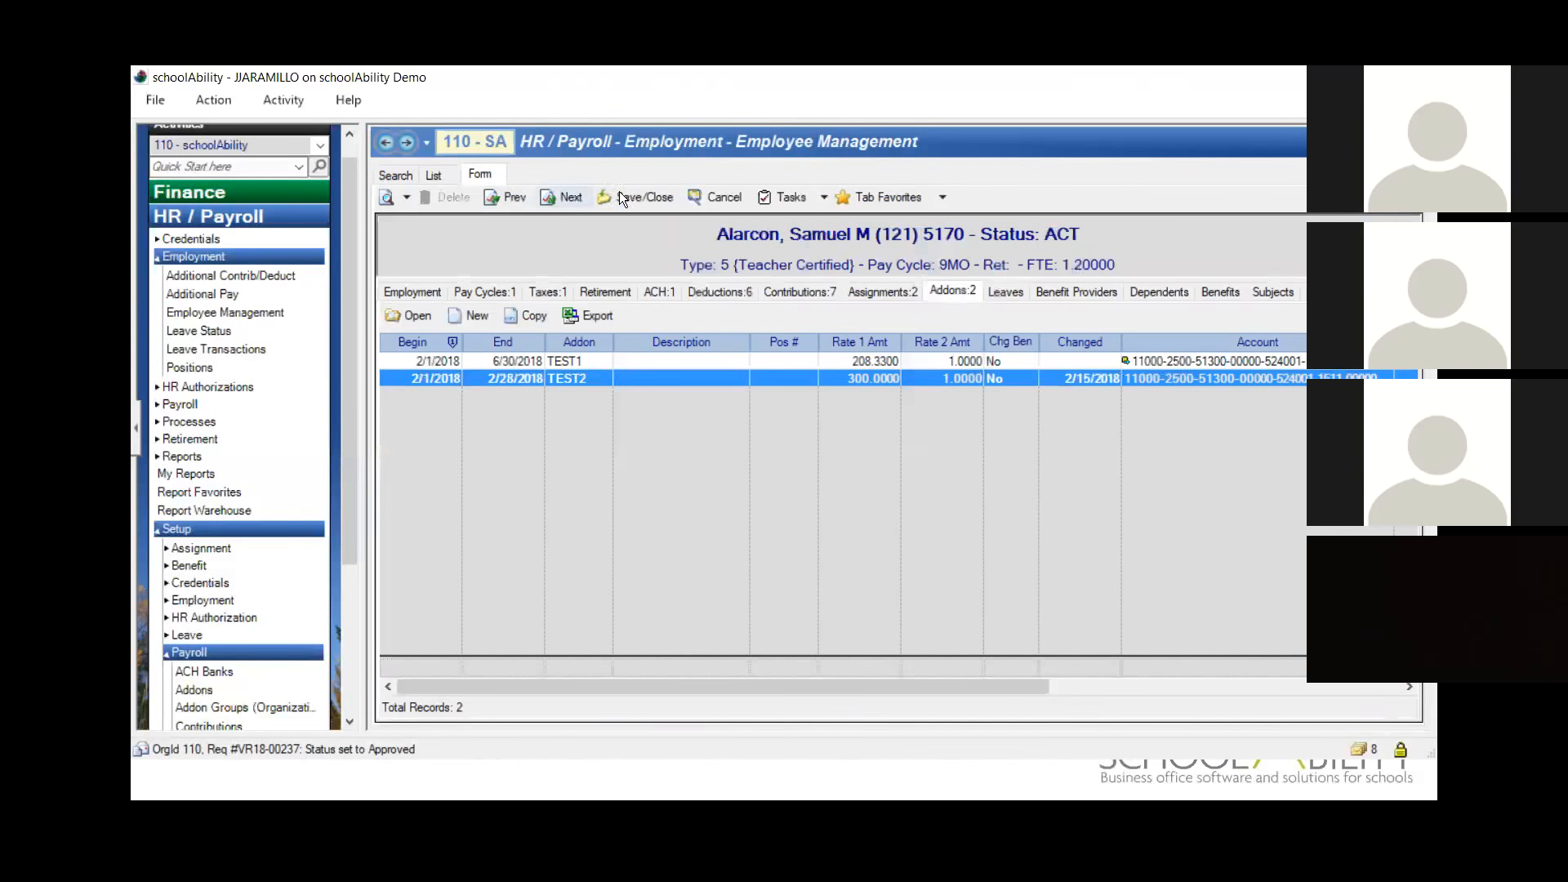
left_click(635, 197)
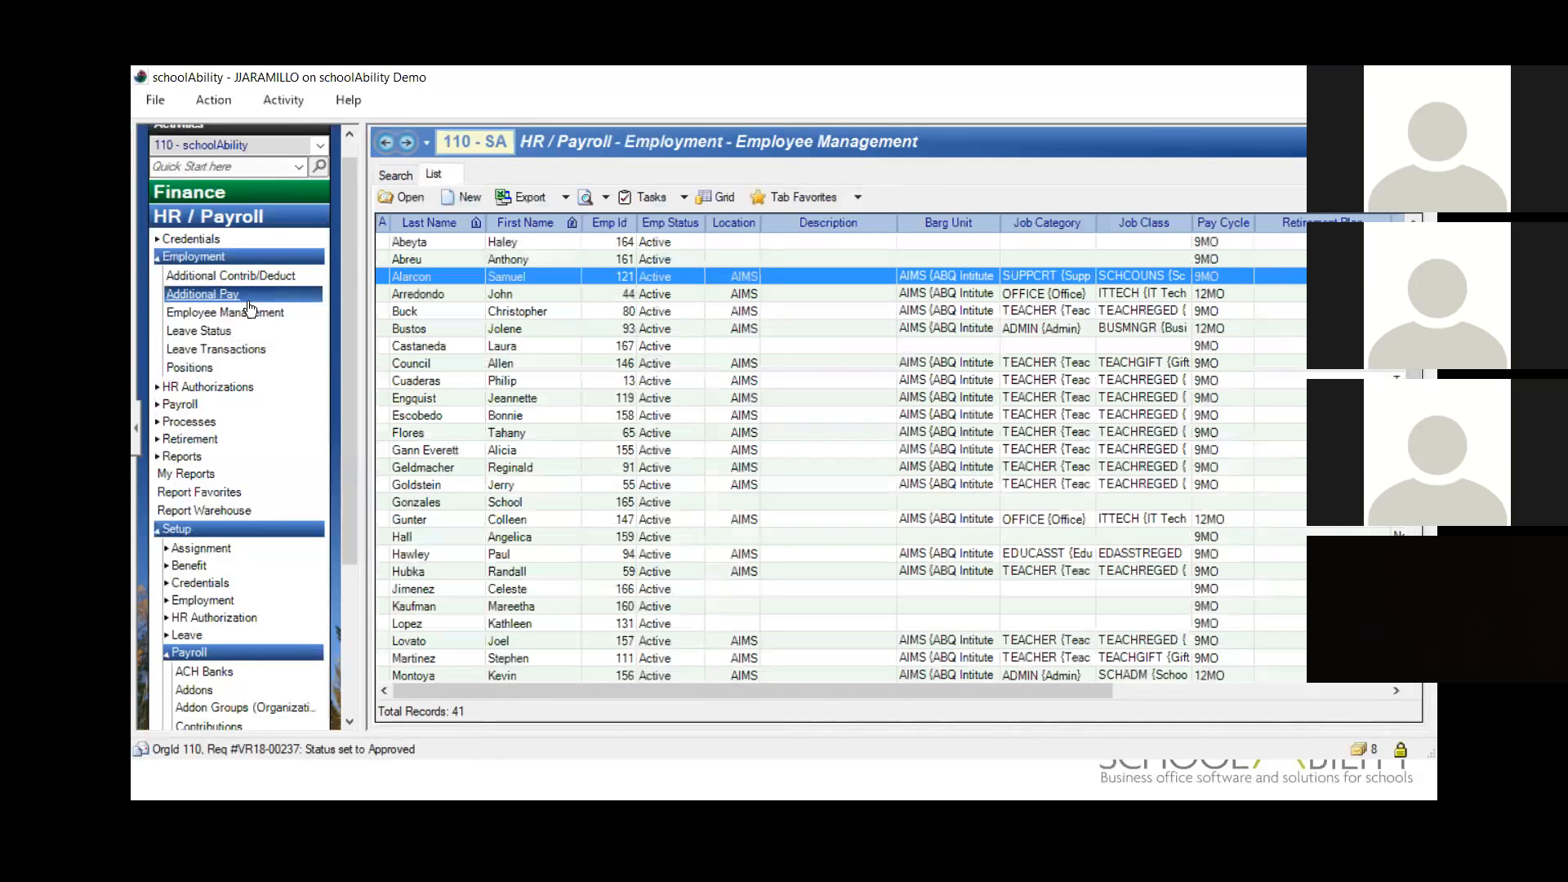
Step: Go to the payroll Adjust Payroll activity and search for the same employee's pay records by Employee Id
left_click(204, 407)
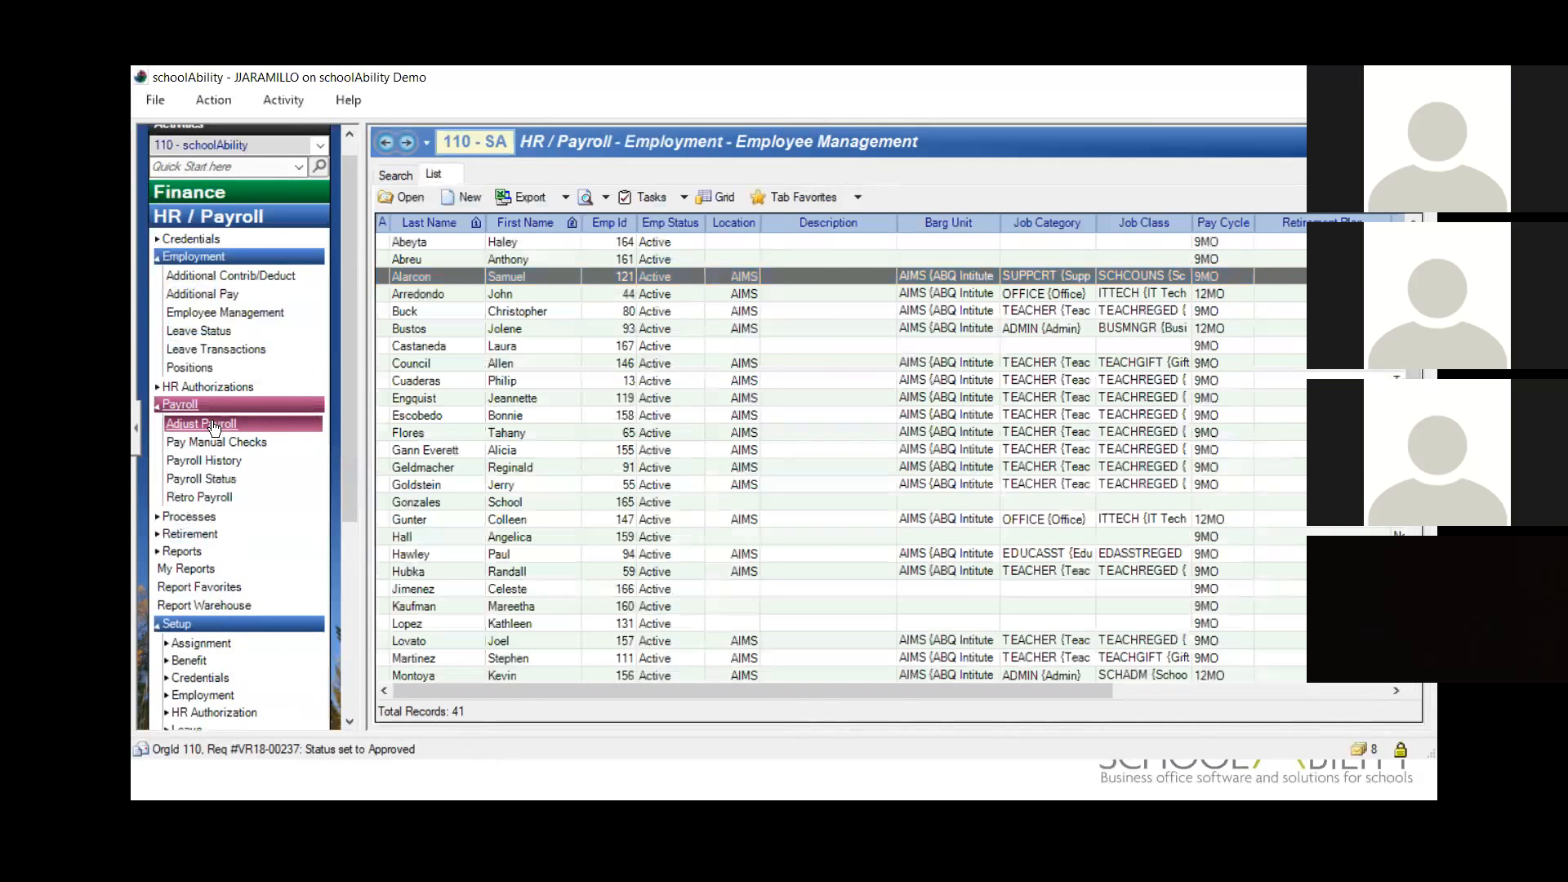
left_click(211, 423)
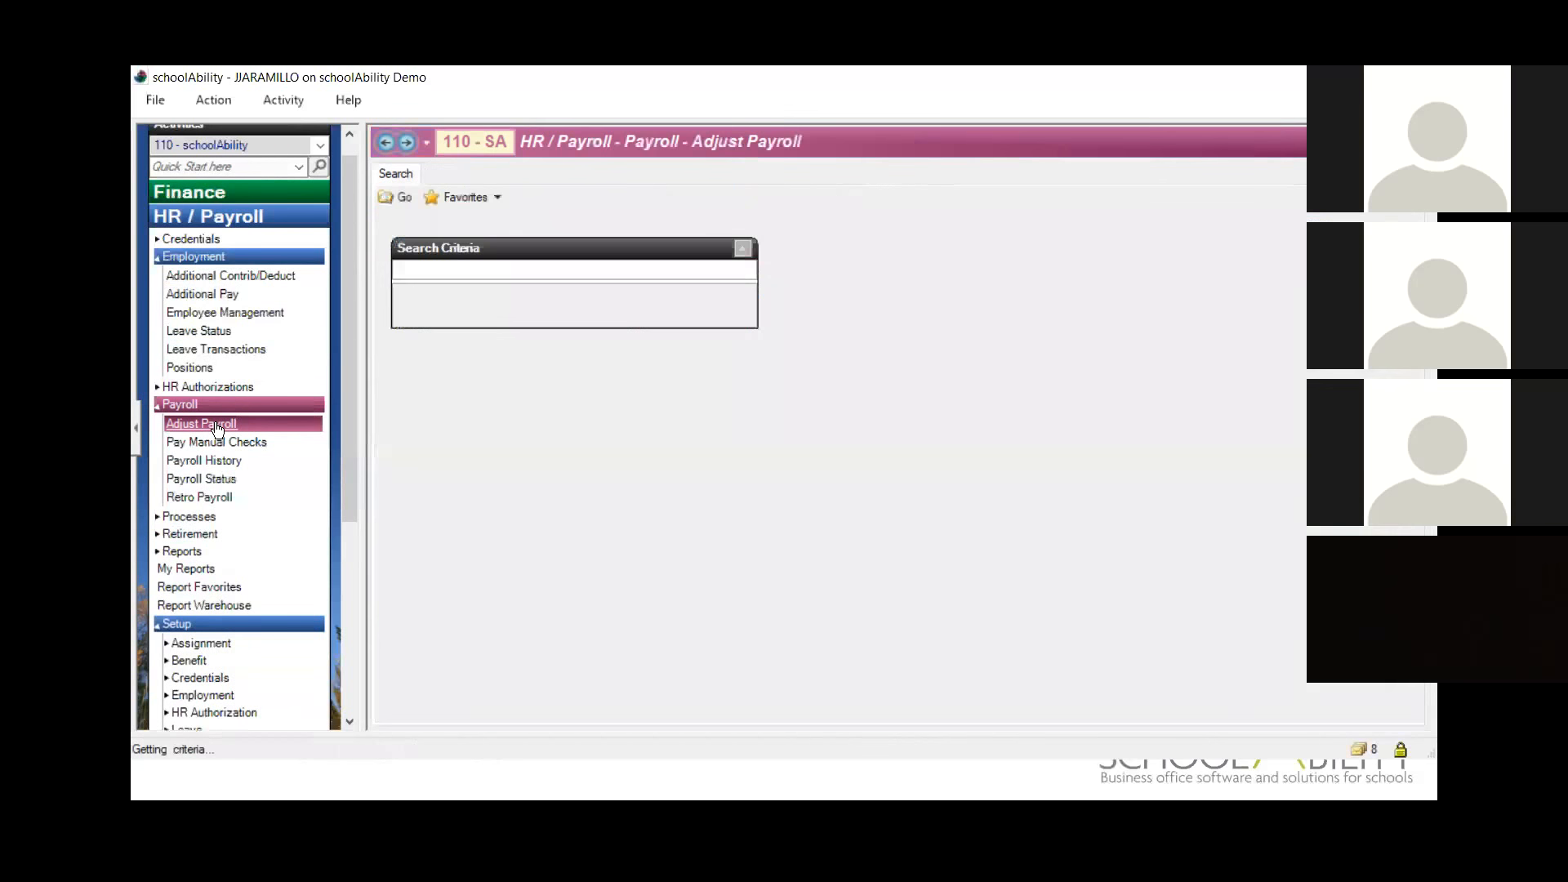
left_click(383, 143)
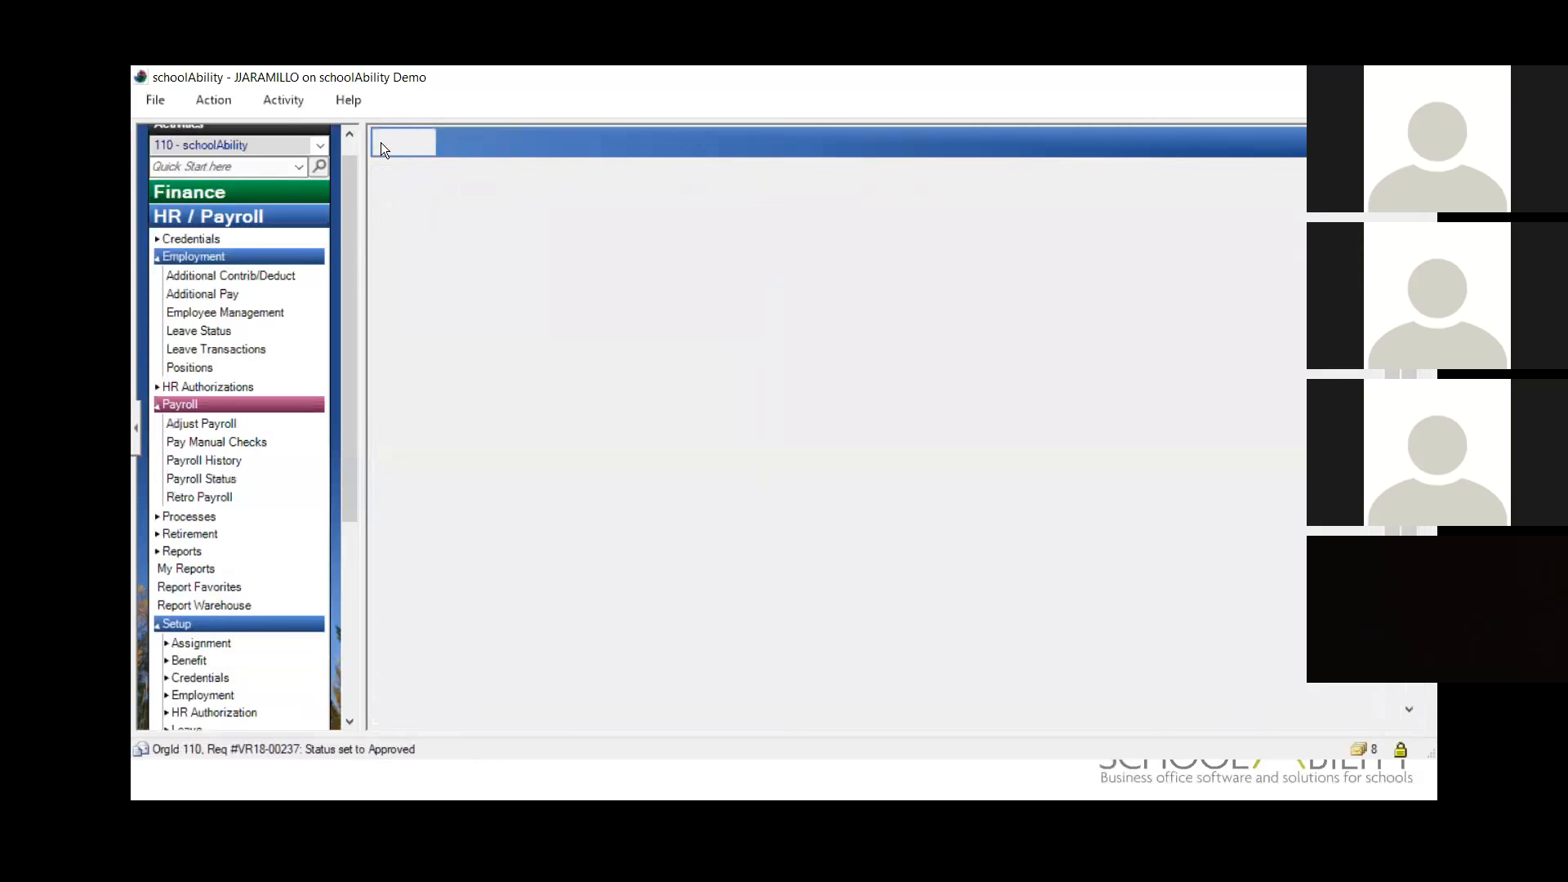
left_click(383, 144)
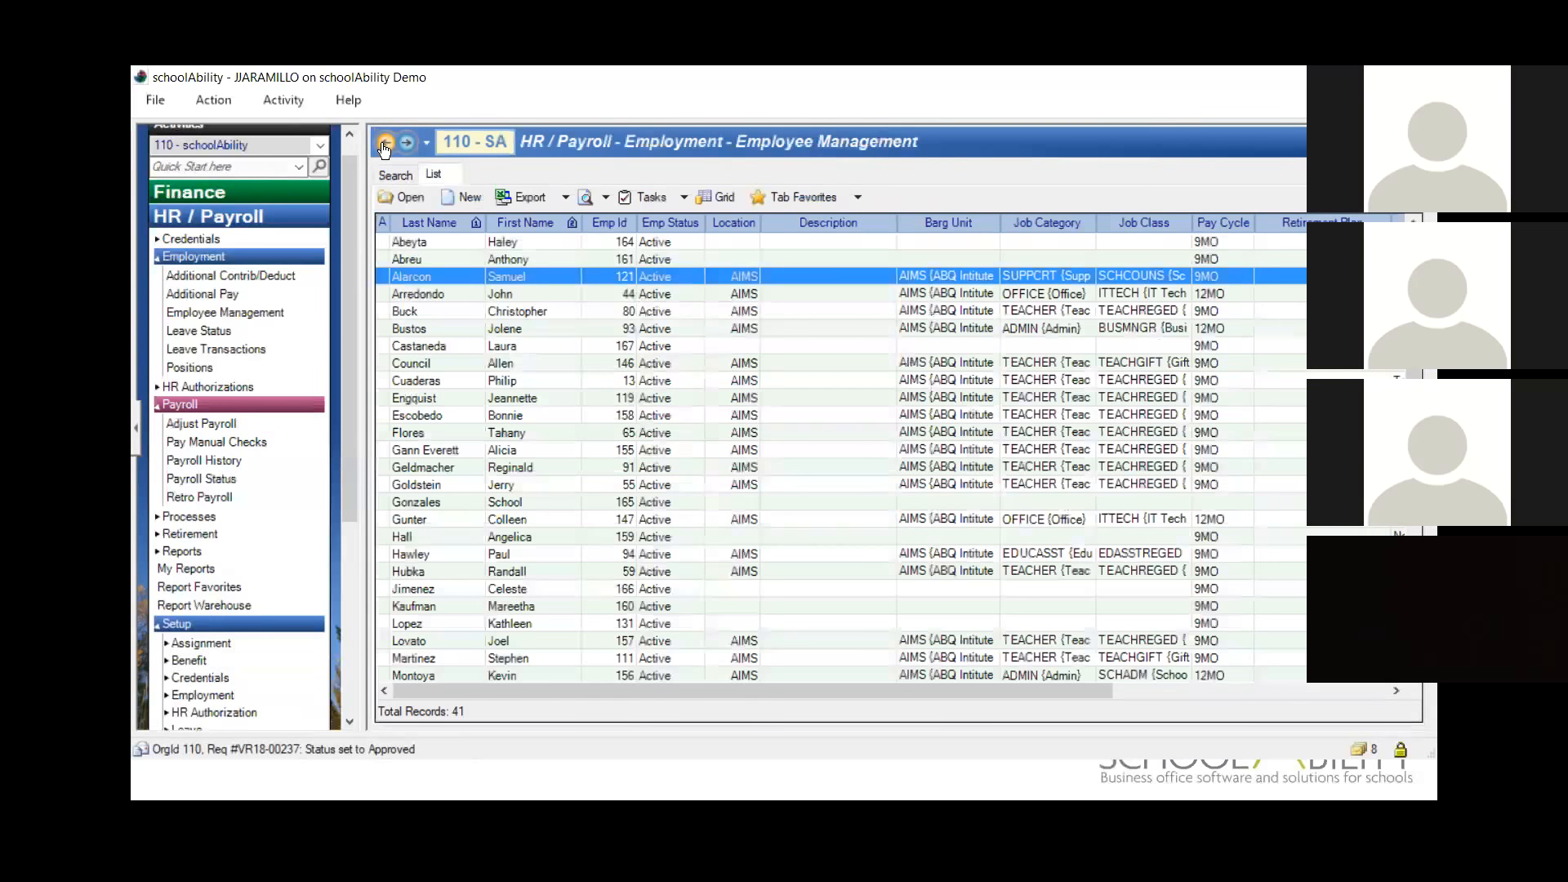
left_click(406, 143)
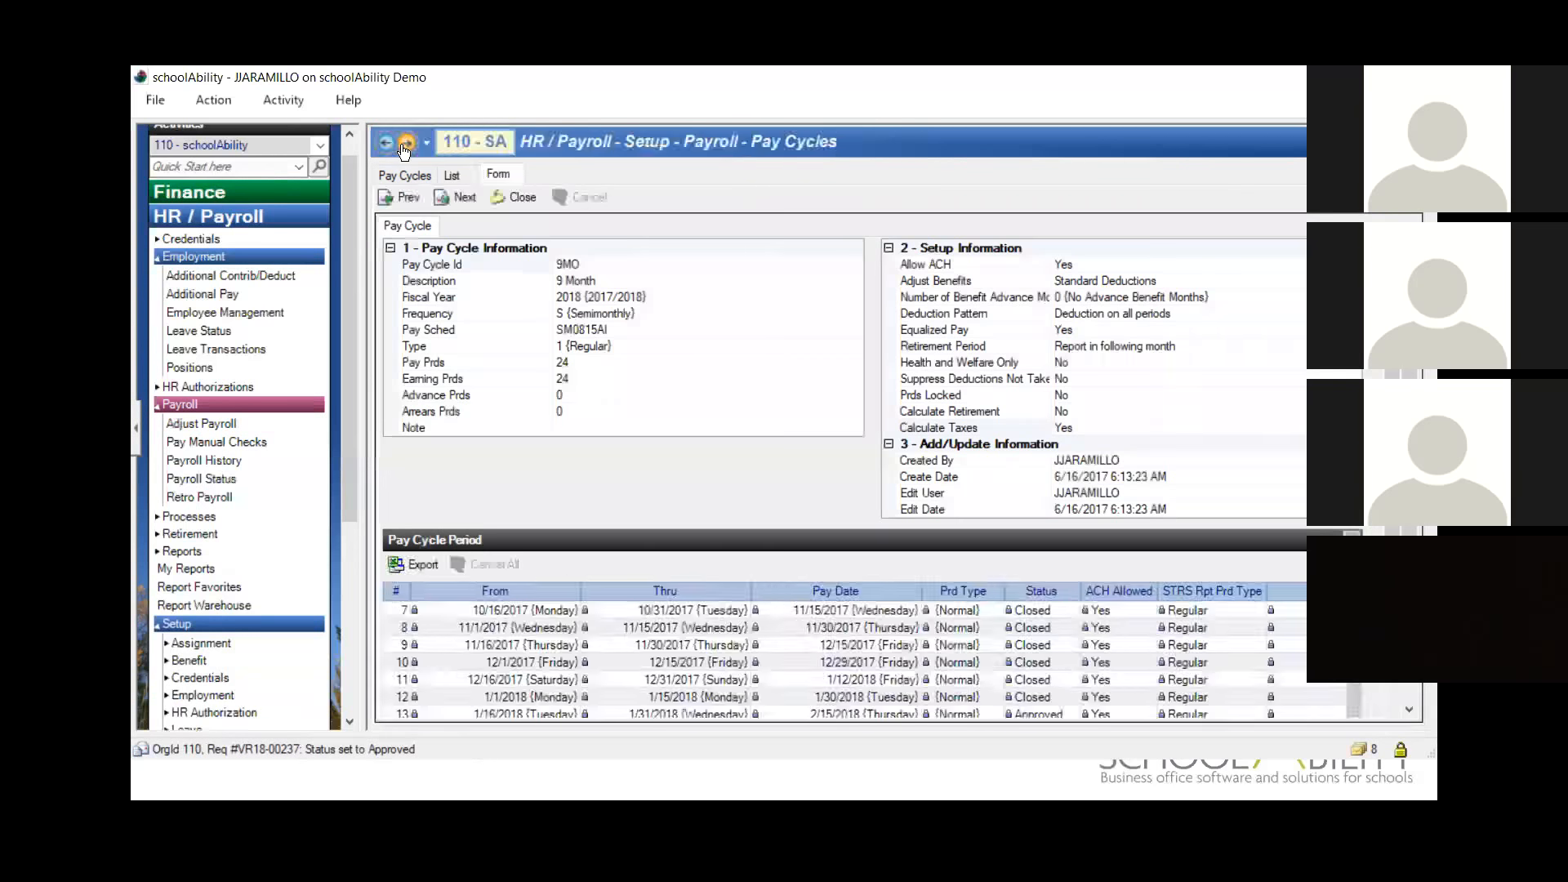
left_click(406, 143)
type("121")
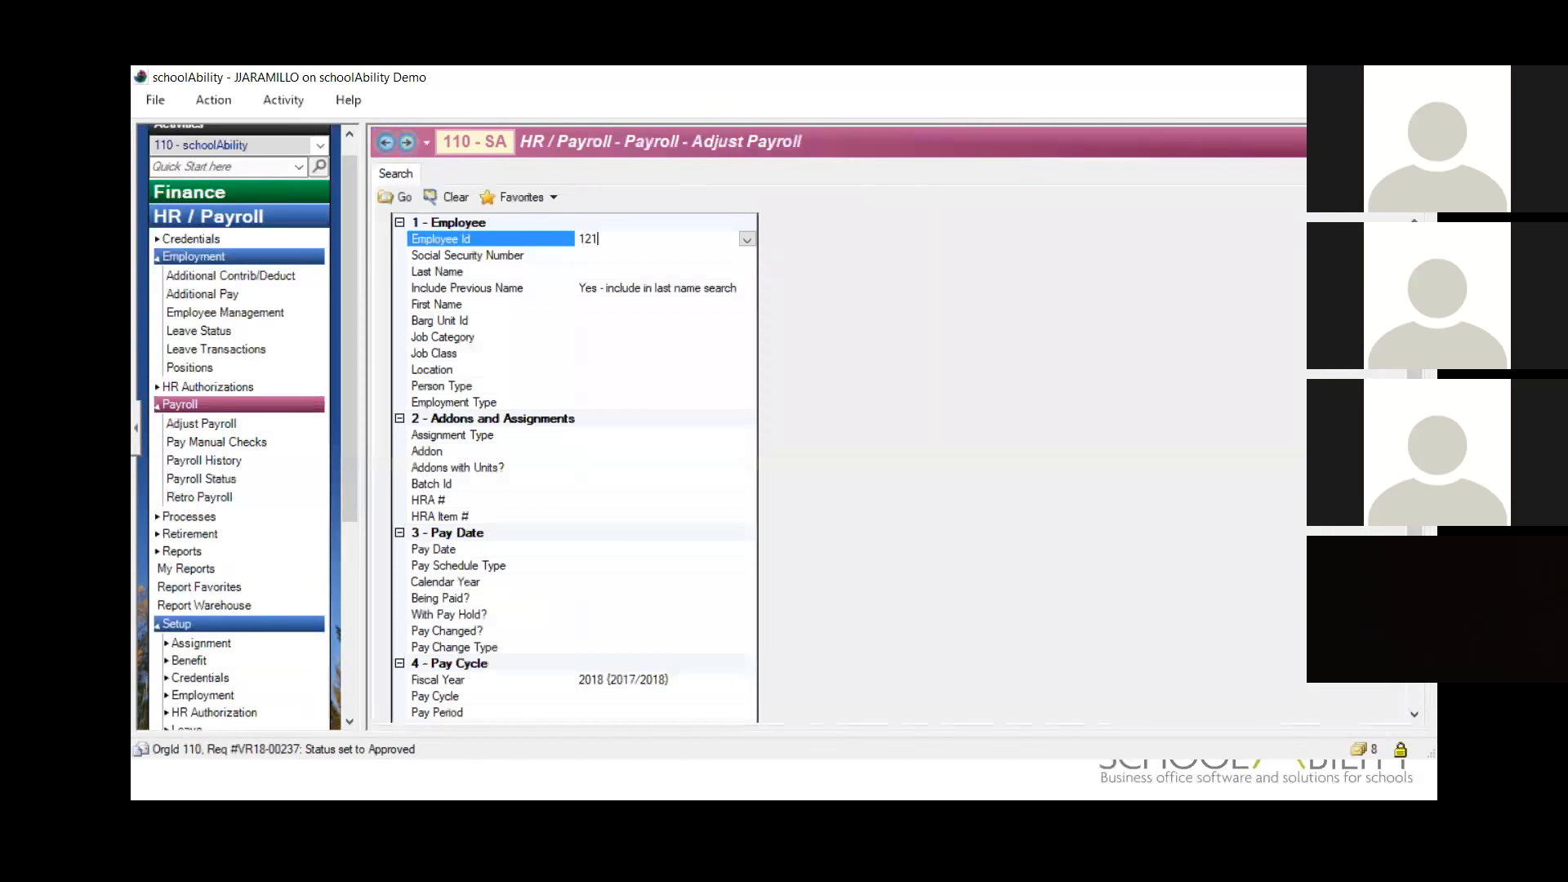
key("Tab")
left_click(397, 198)
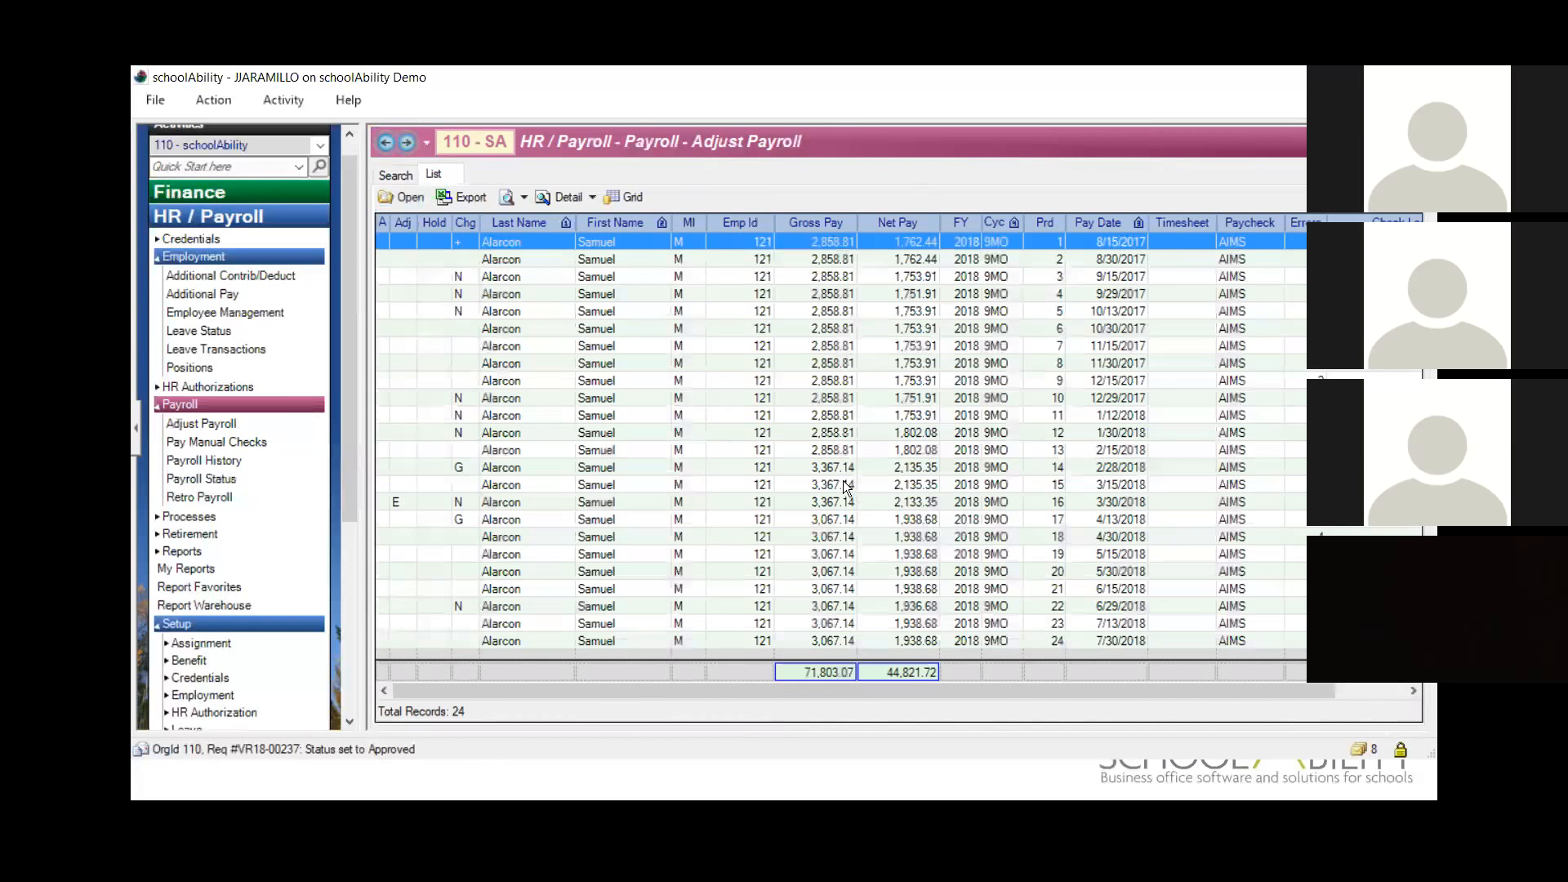
Step: Check the employee's pay records for periods 14 and 16, and rerun the Adjust Payroll search with the same criteria
left_click(898, 471)
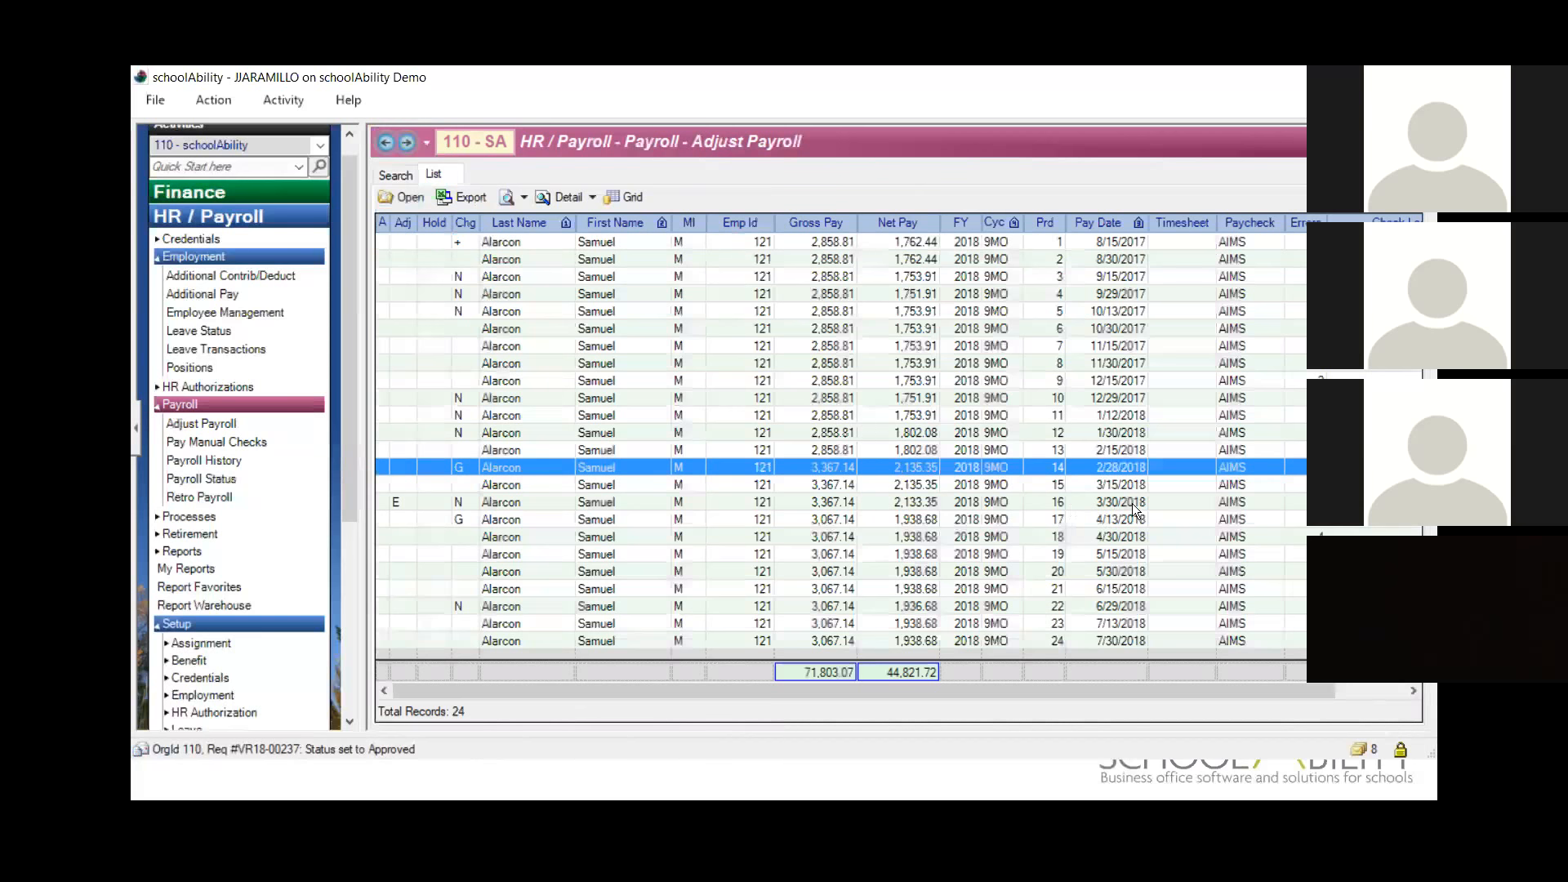
left_click(1161, 503)
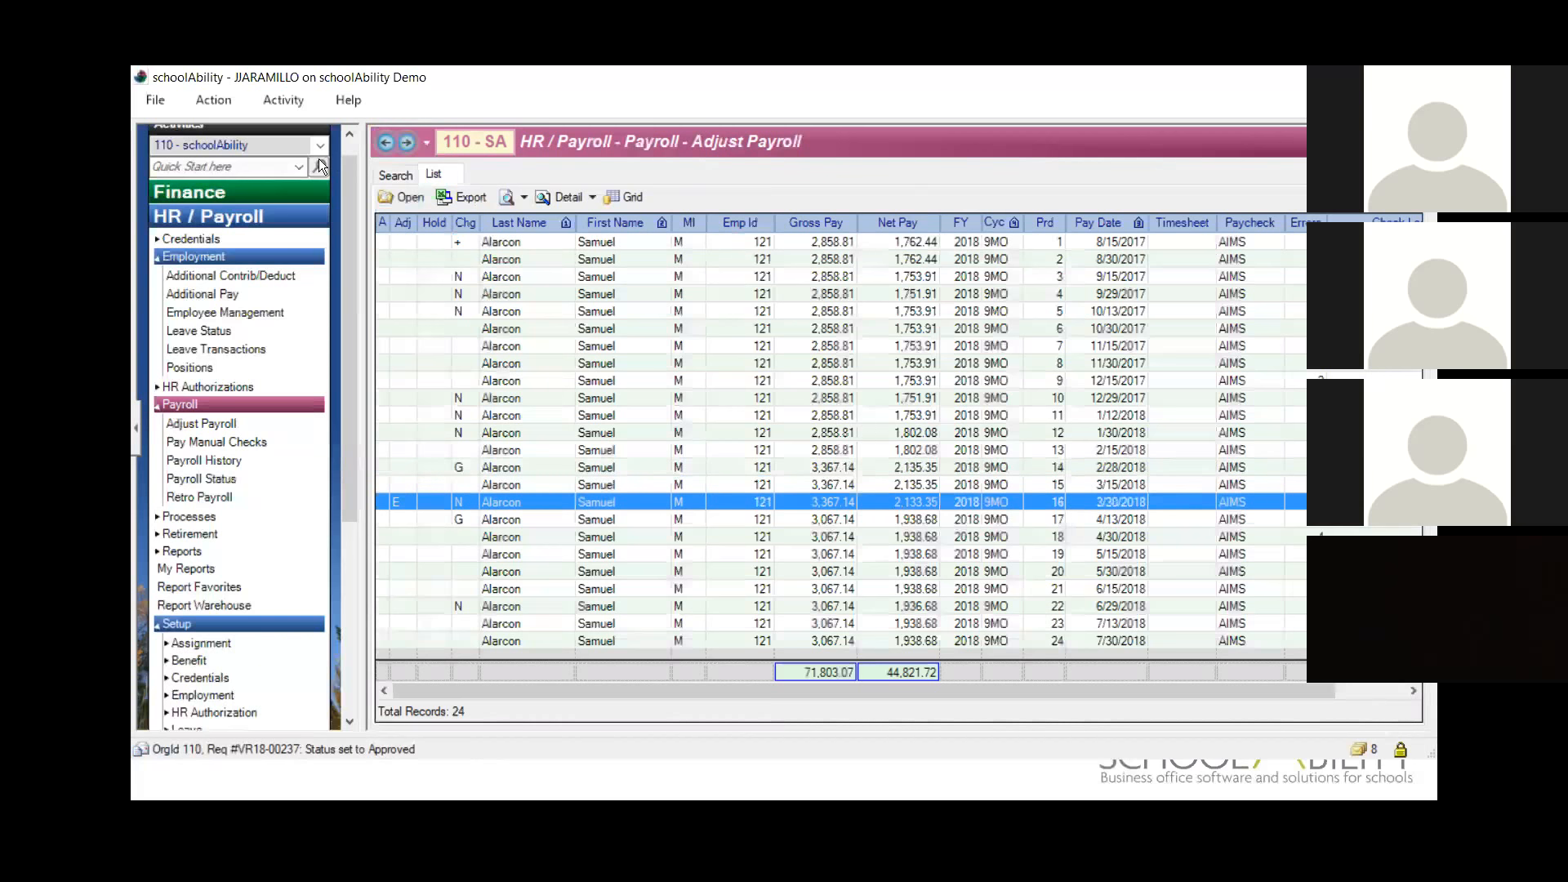
left_click(395, 173)
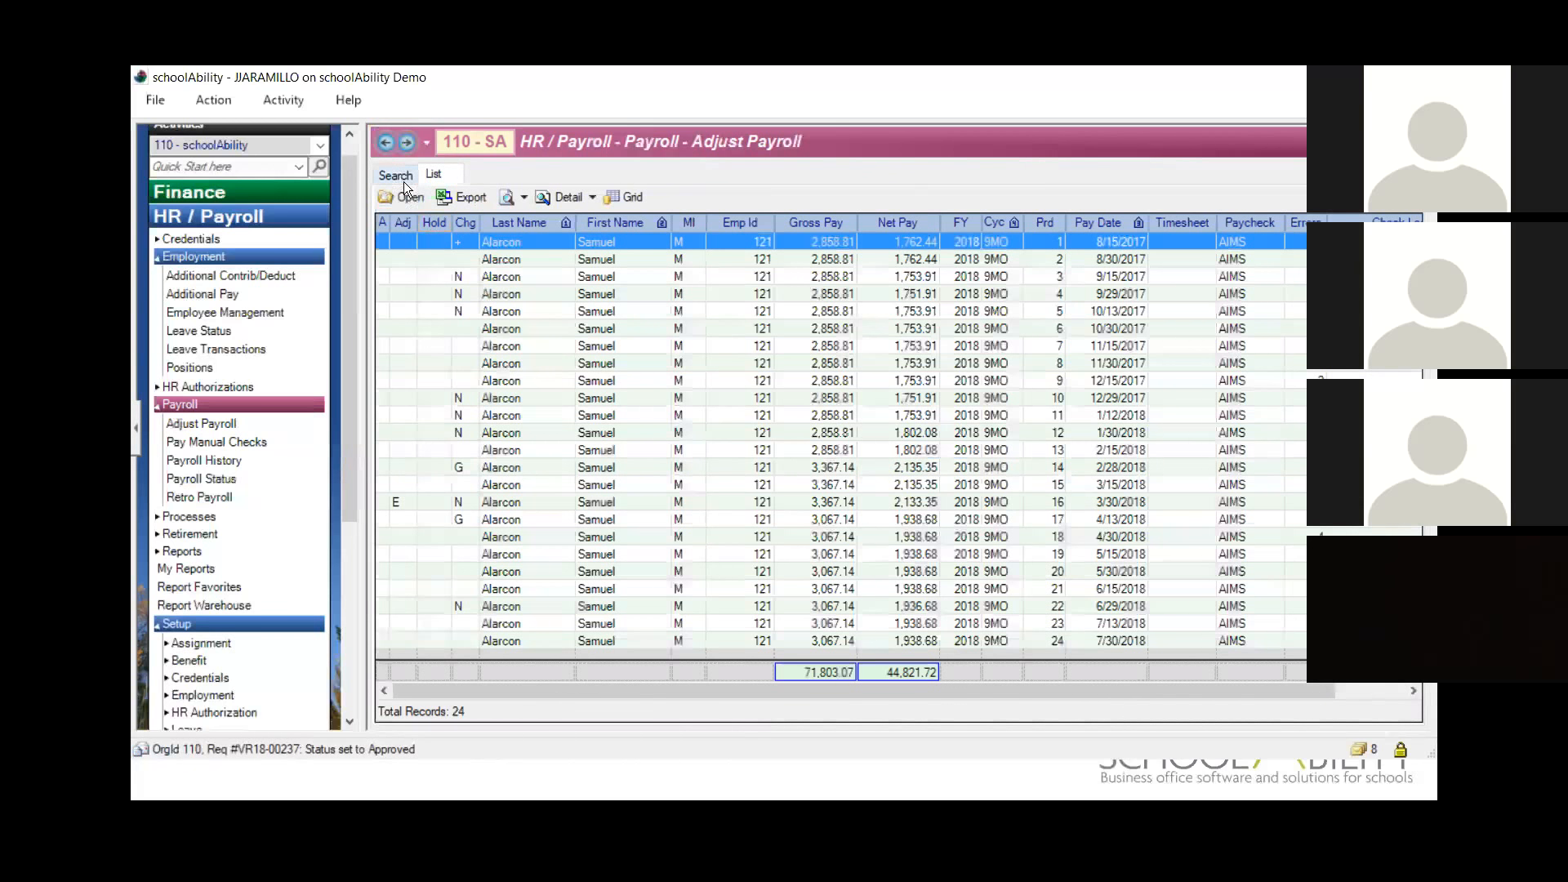
left_click(396, 173)
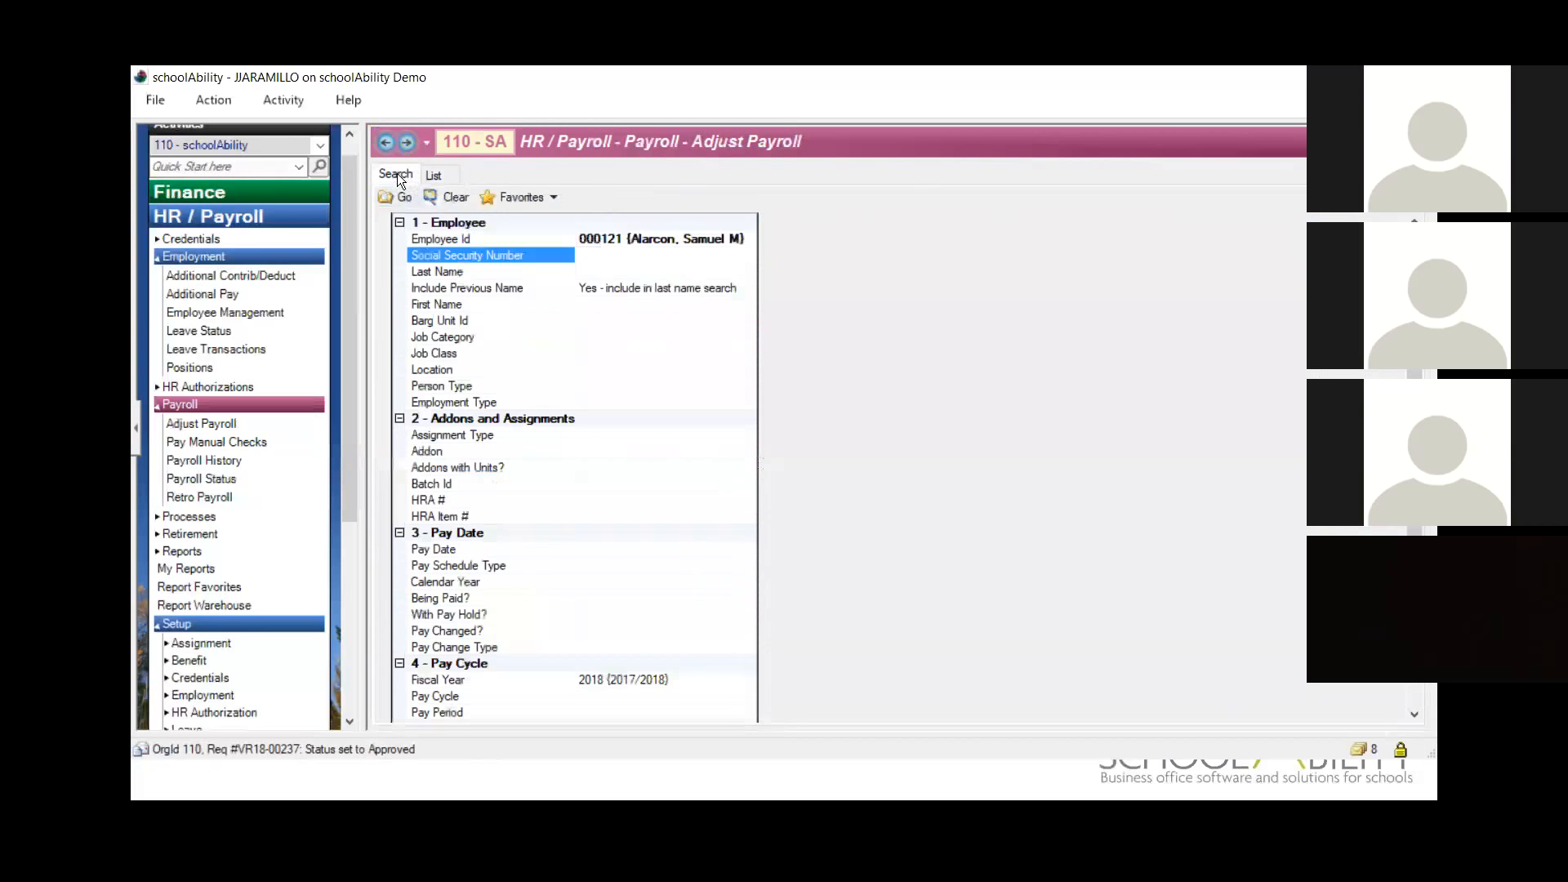
left_click(397, 196)
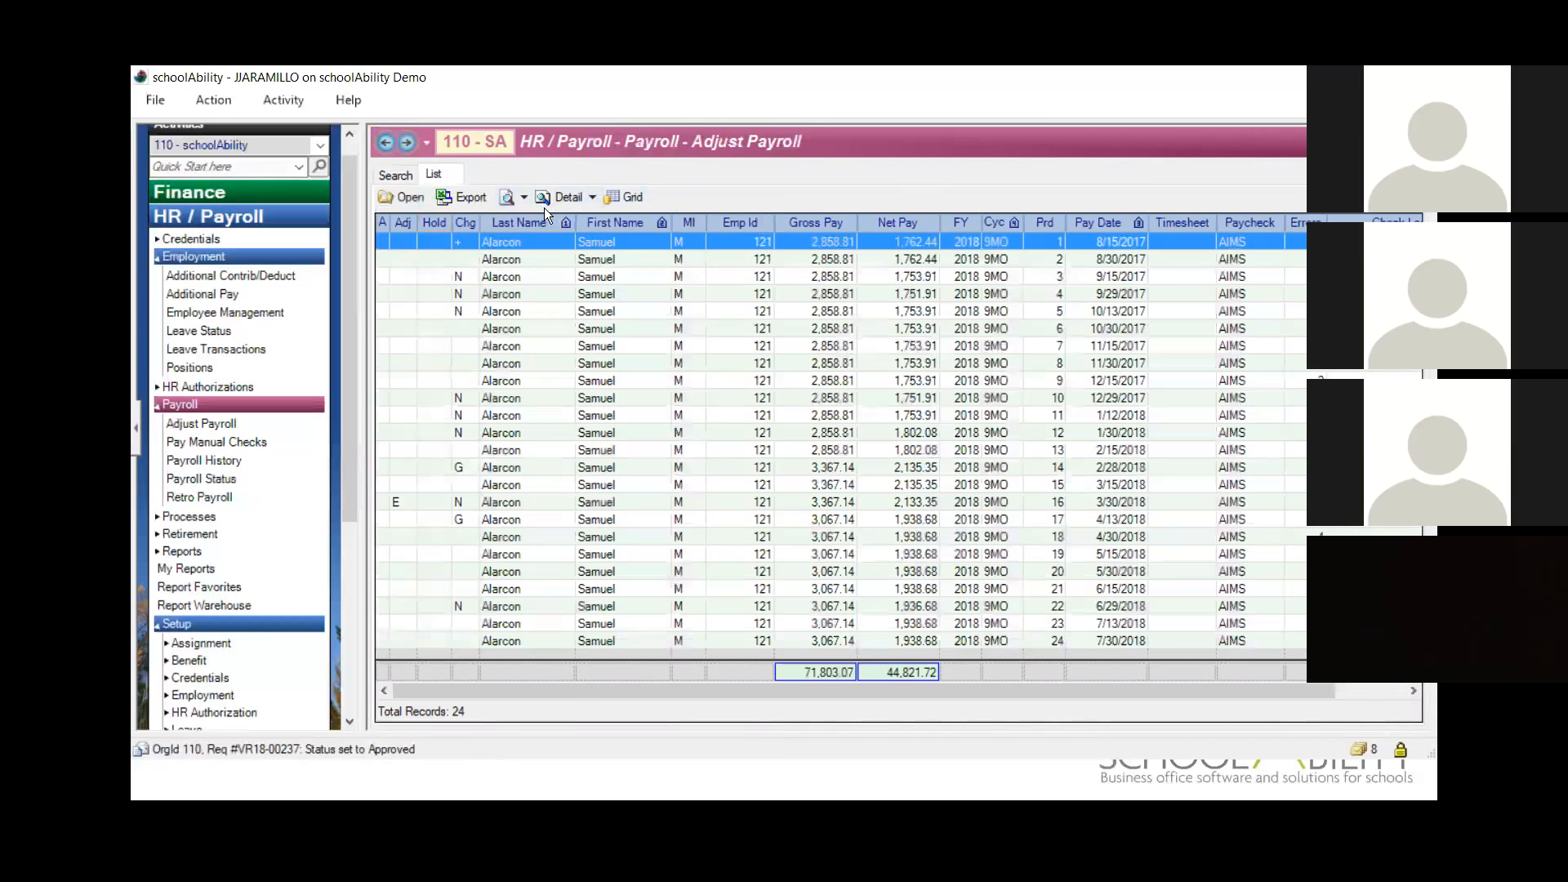
Step: Compare the employee's Gross Pay across periods 13, 14 and 16 in the refreshed pay list
left_click(826, 449)
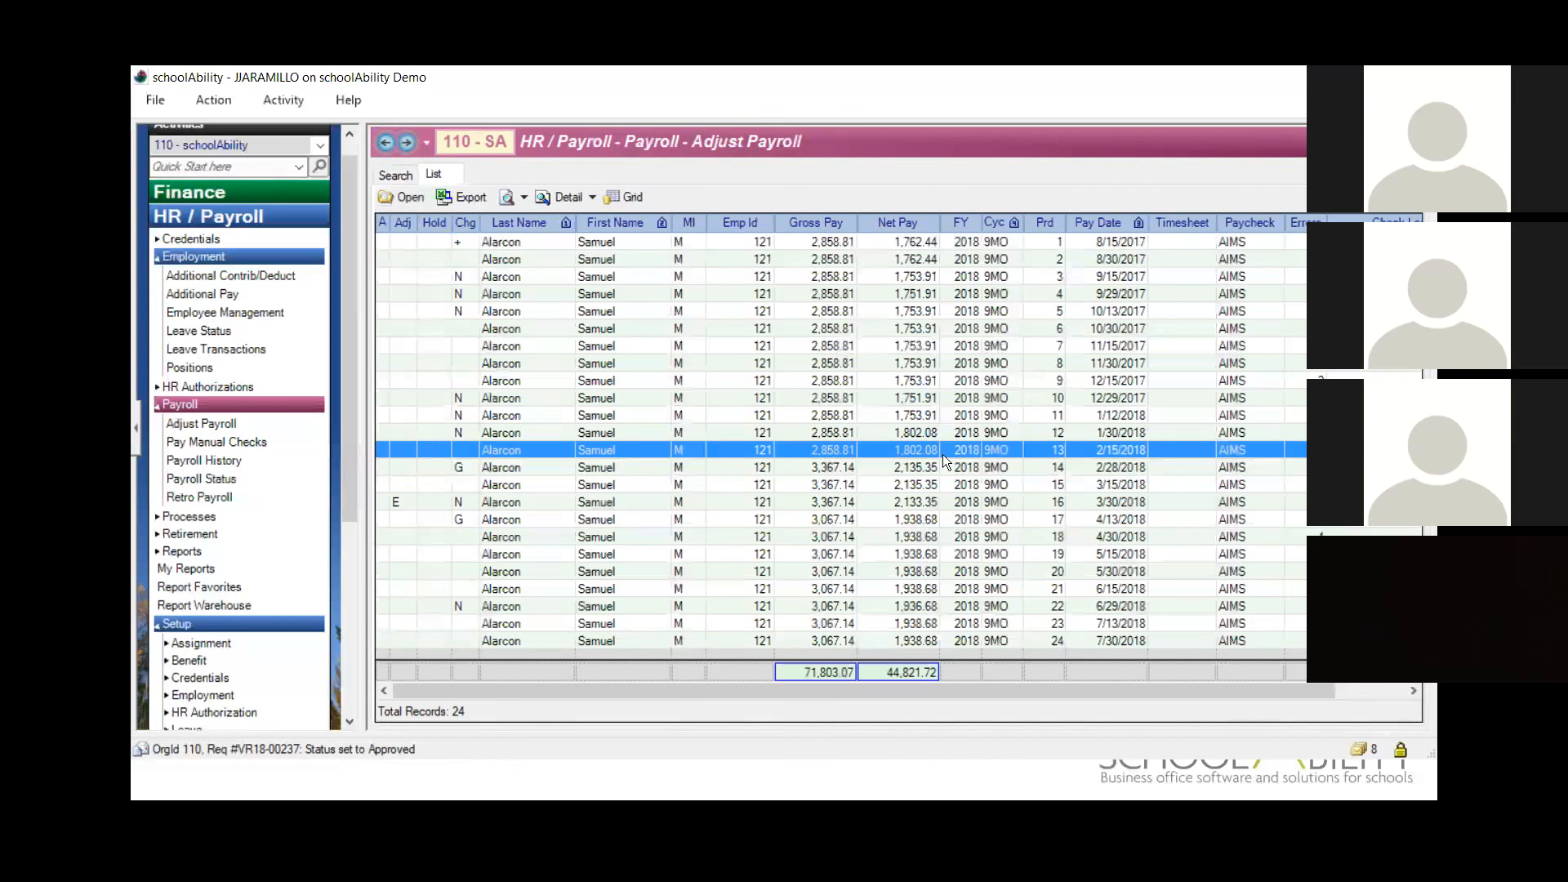
left_click(1125, 467)
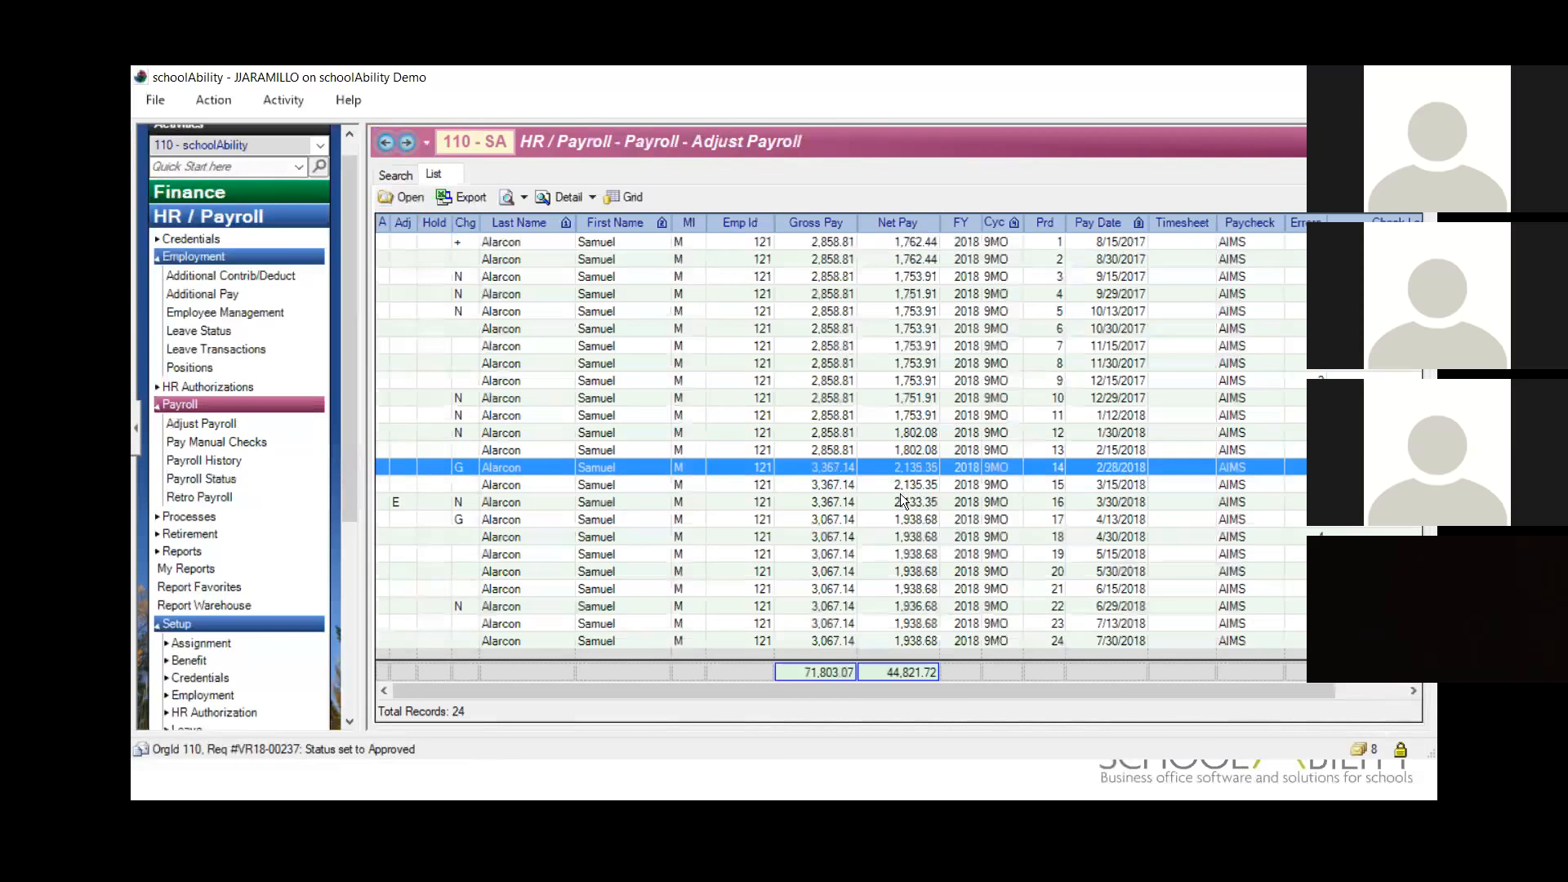
left_click(838, 503)
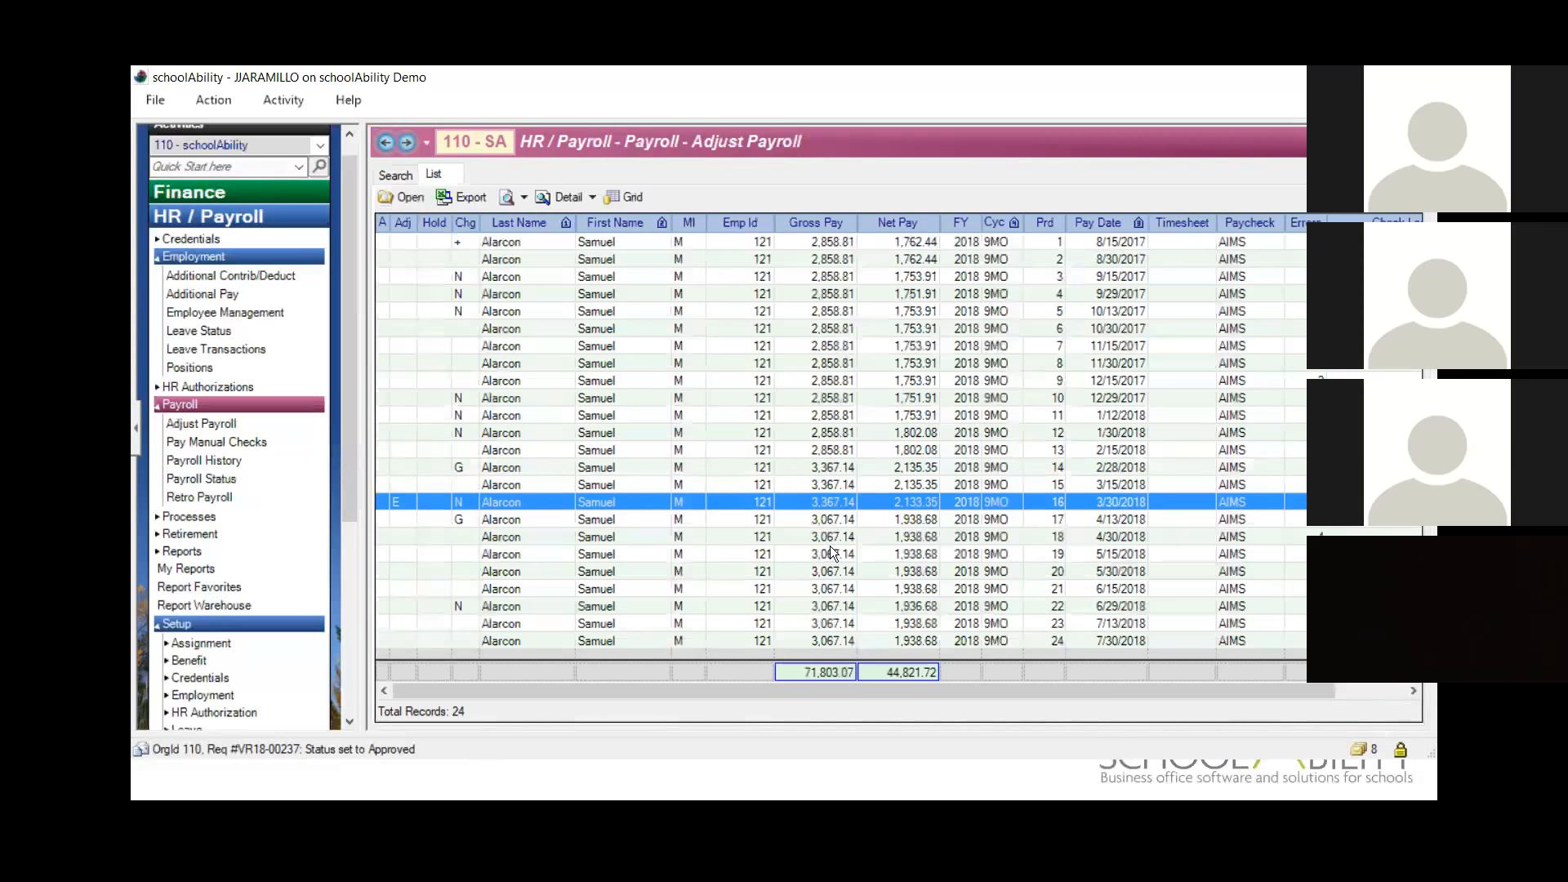
Step: Generate the employee's Pay Detail Salary report and enlarge it to read the TEST1 and TEST2 addon earnings
left_click(522, 200)
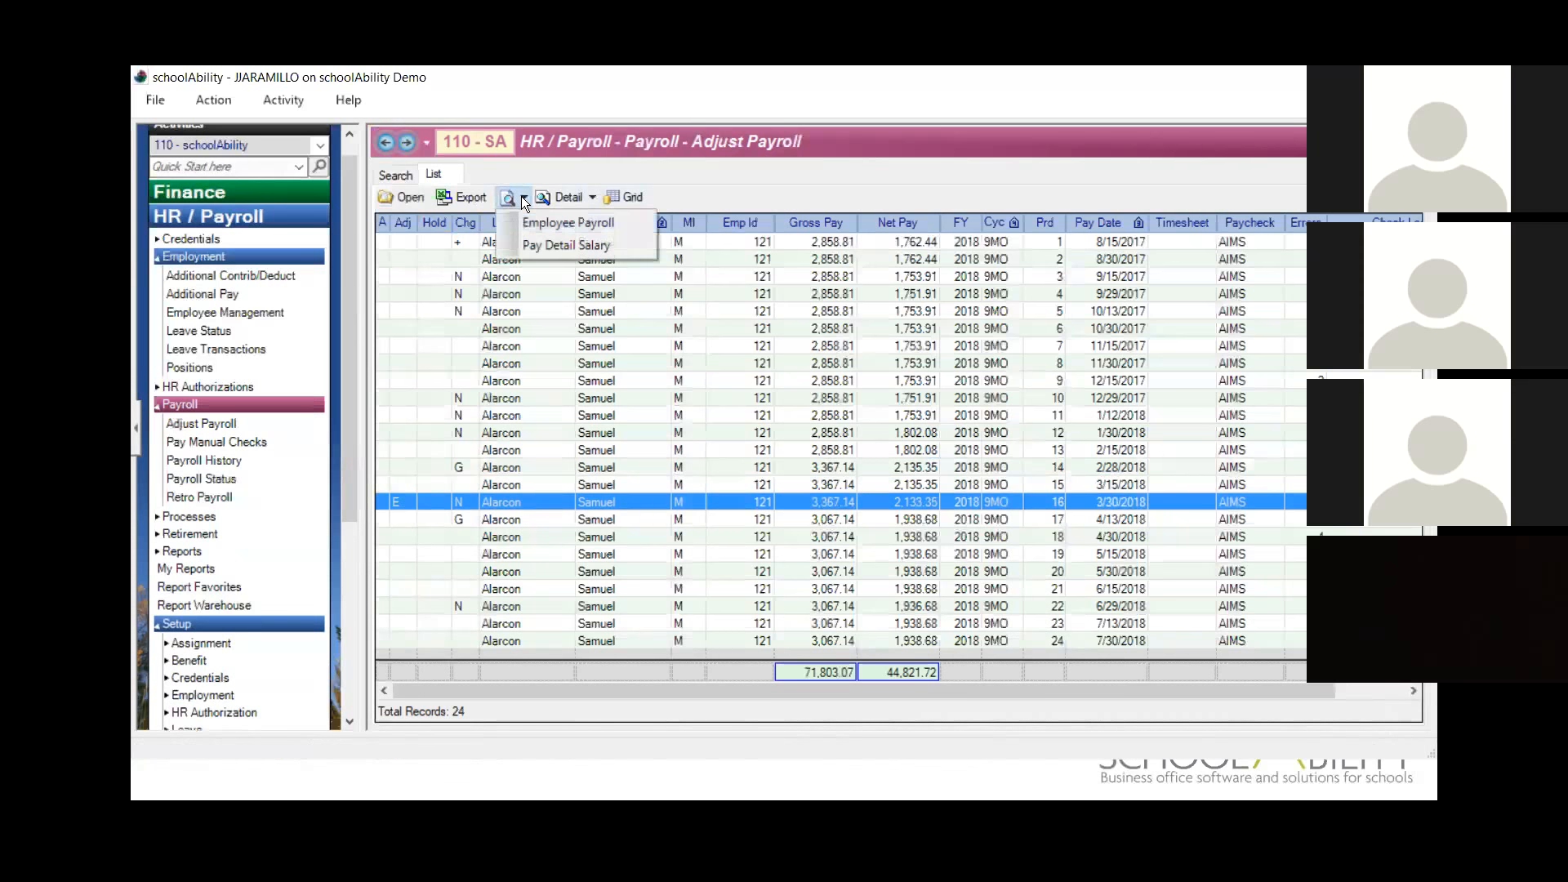
left_click(539, 245)
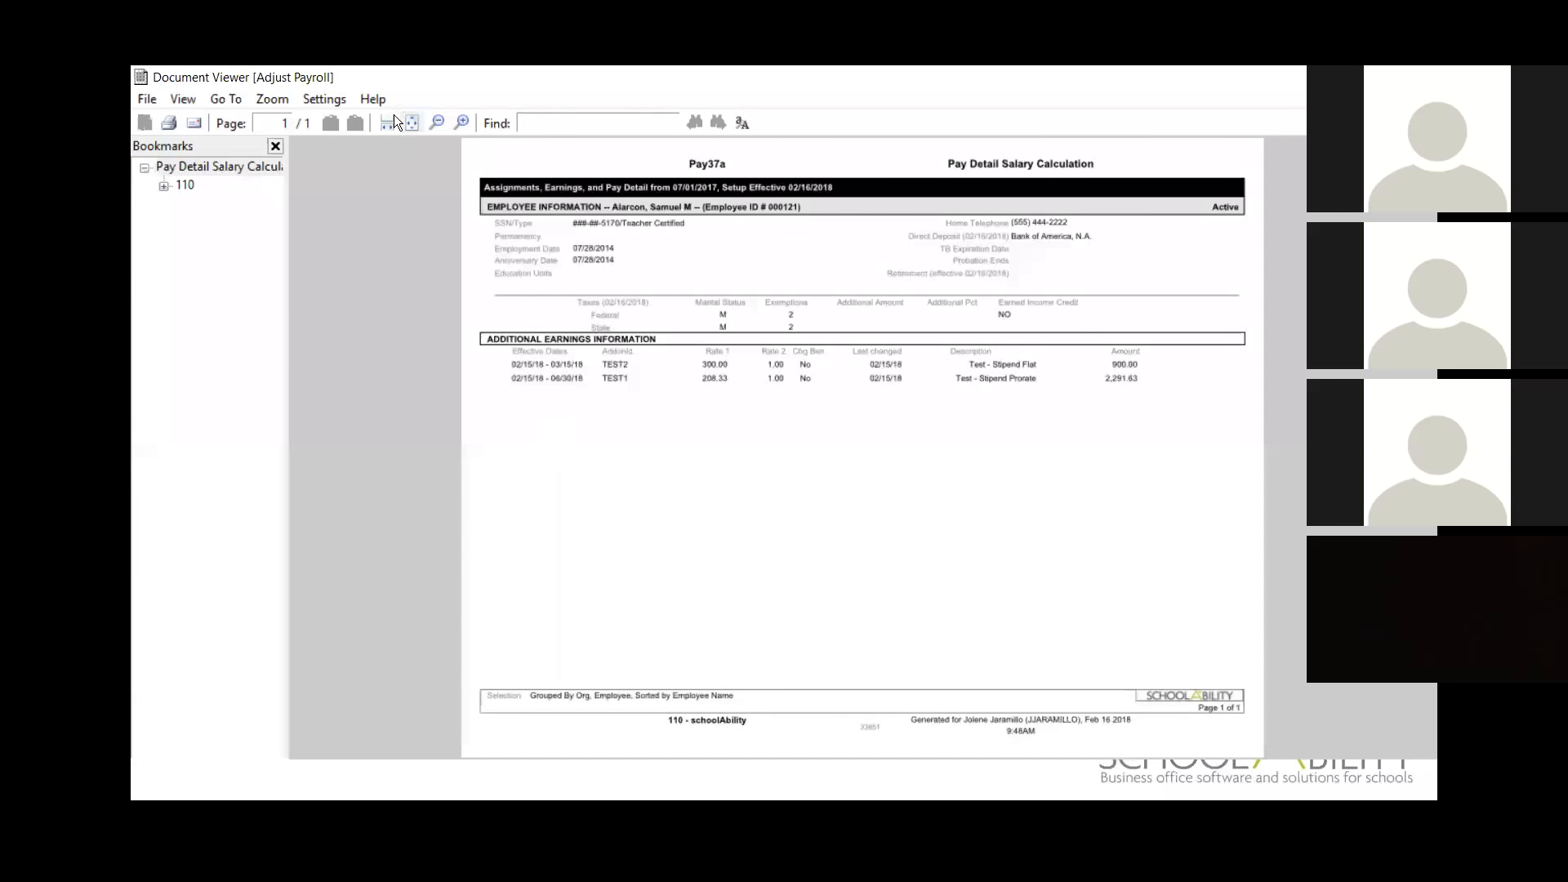
left_click(462, 122)
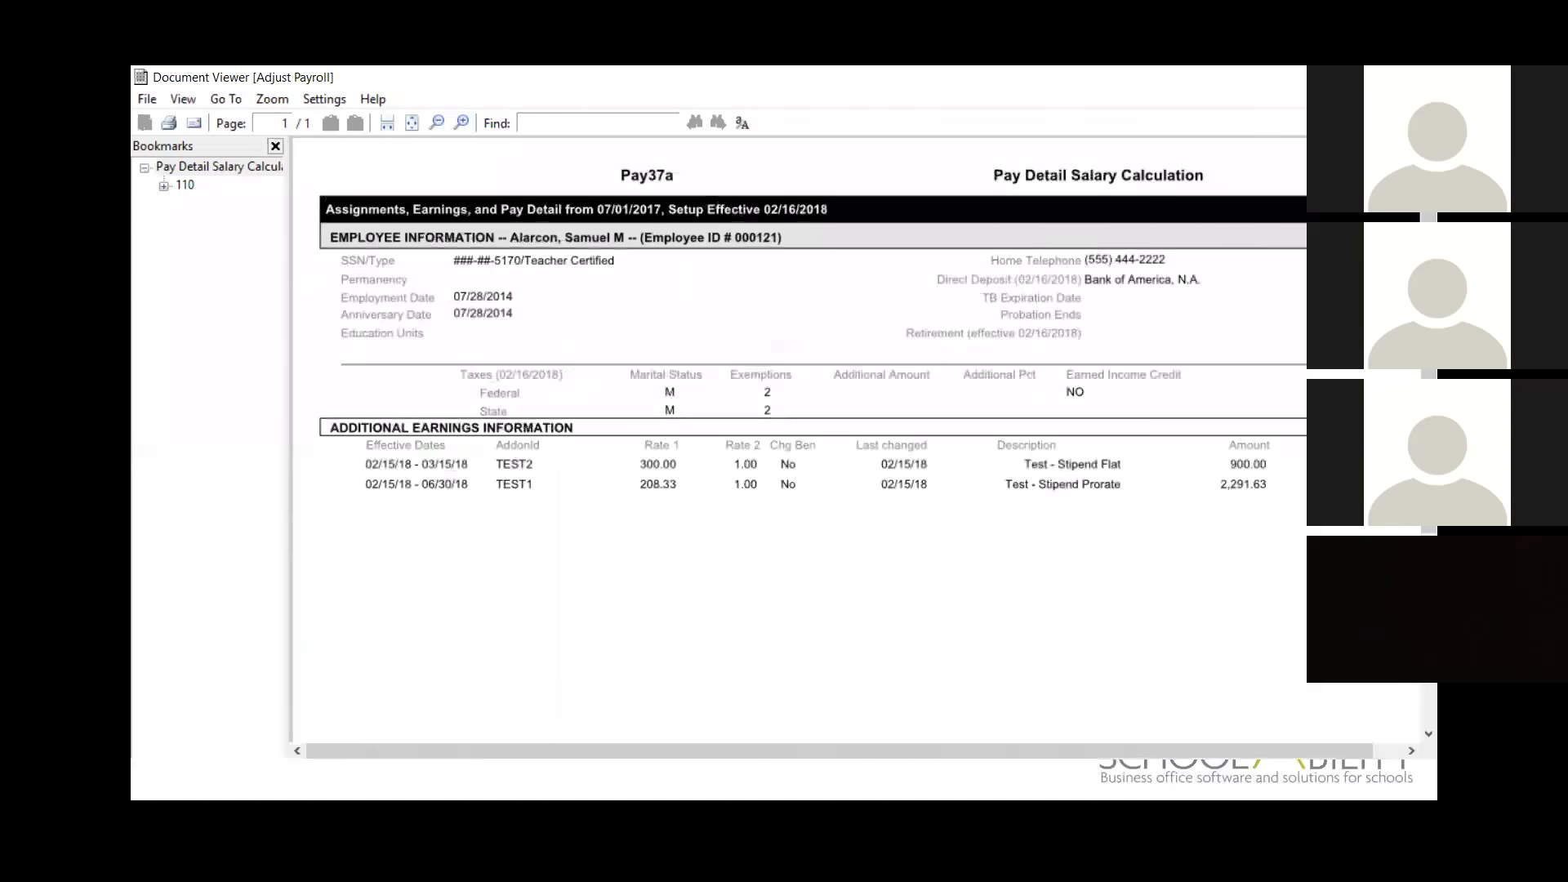
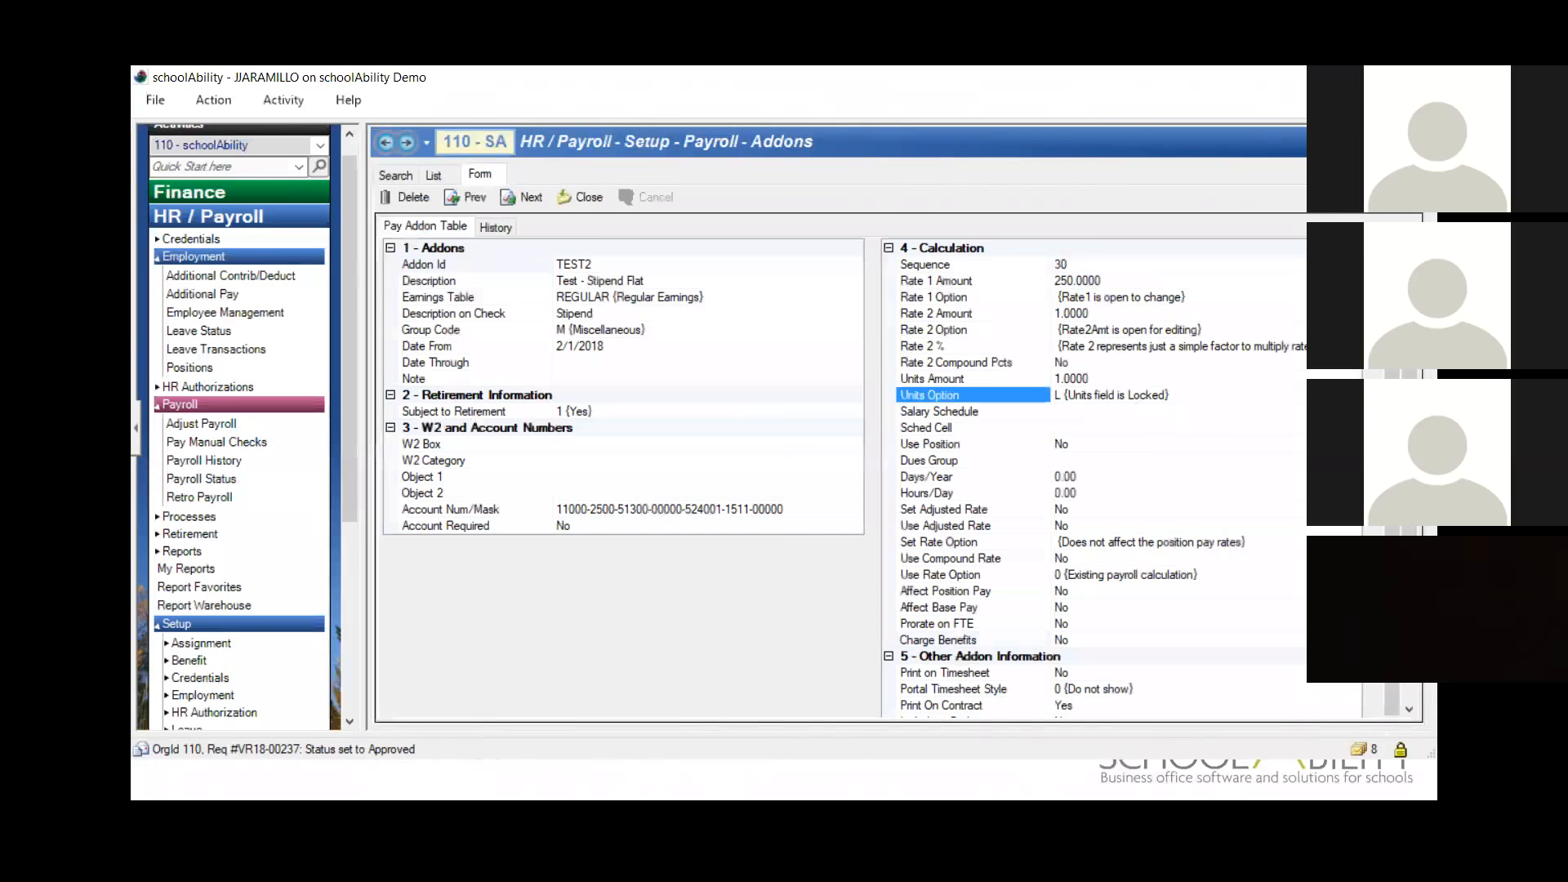
Step: Set the TEST2 addon's Units Option to A (Automatic Adjustment will be generated) and save the addon
left_click(717, 413)
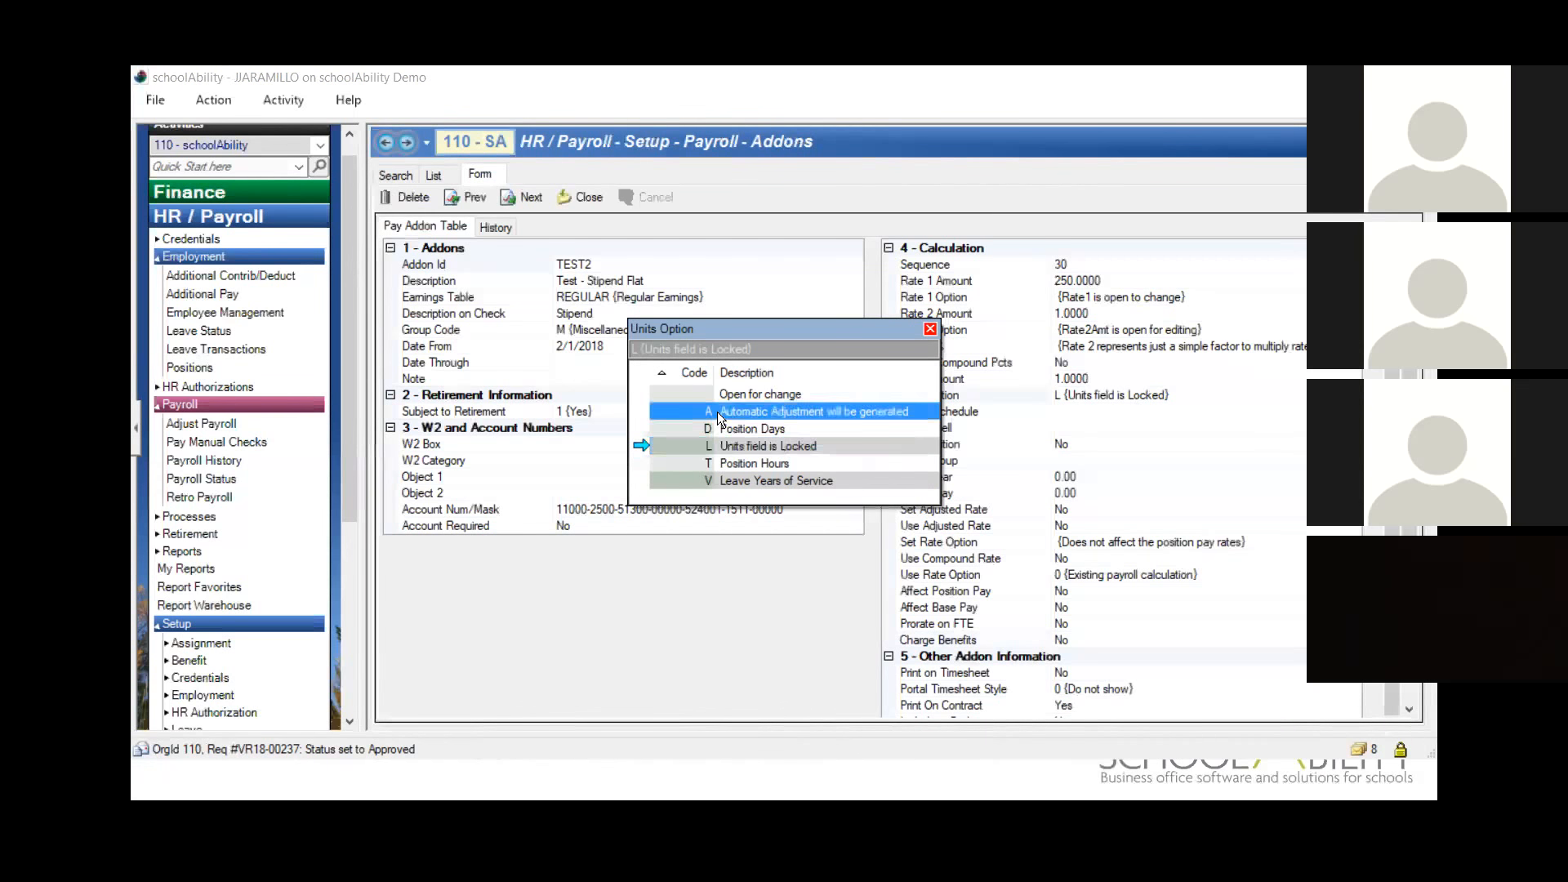
double_click(719, 414)
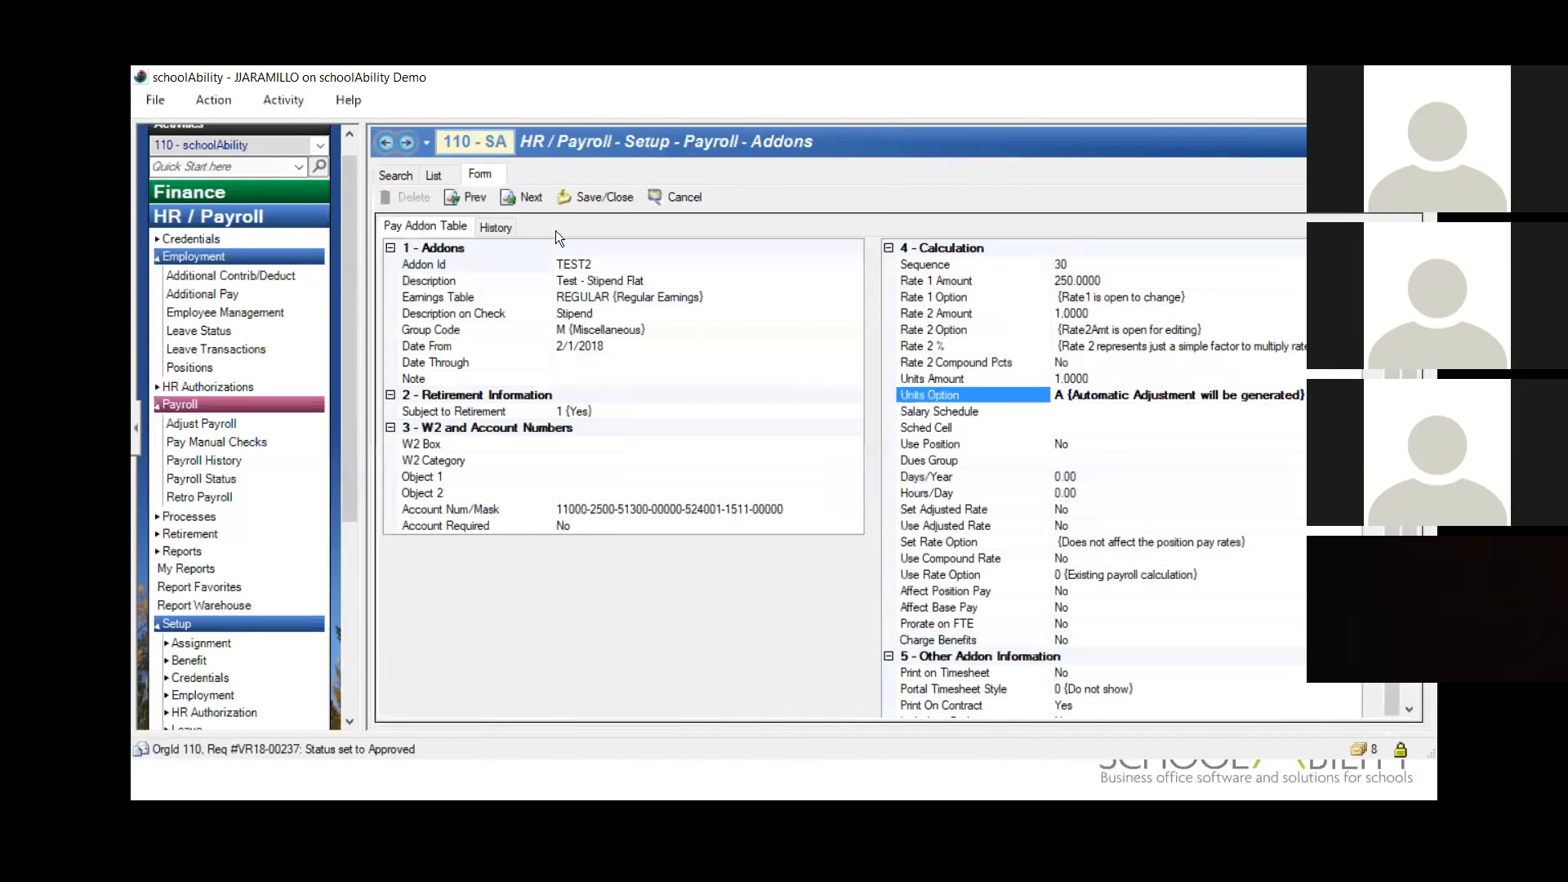
left_click(584, 198)
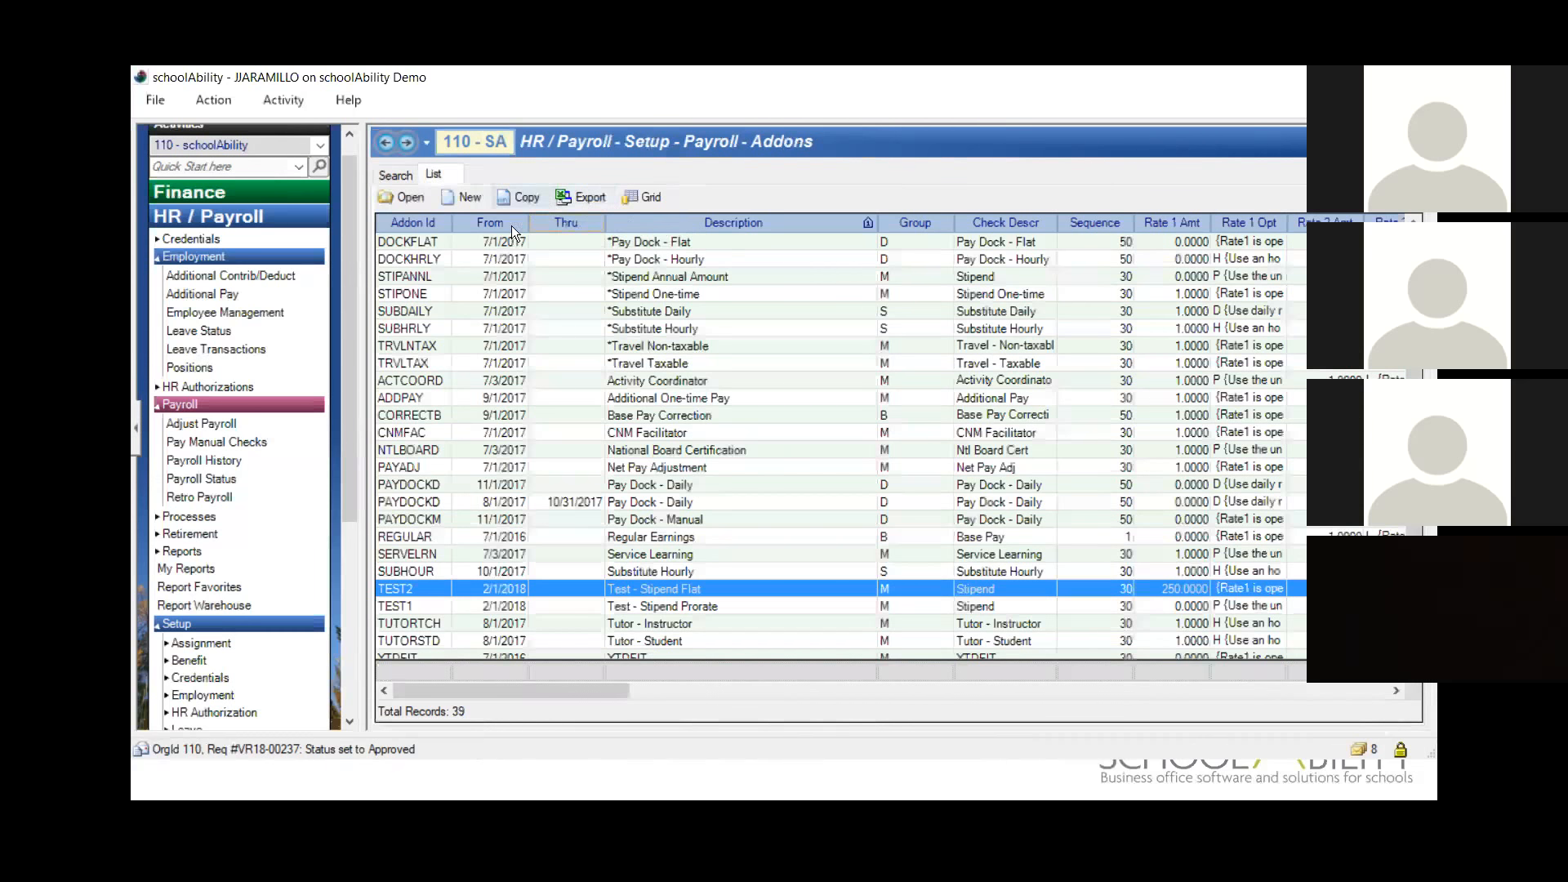
Step: Return to the Adjust Payroll activity and close its report view to get back to the employee's pay list
left_click(423, 147)
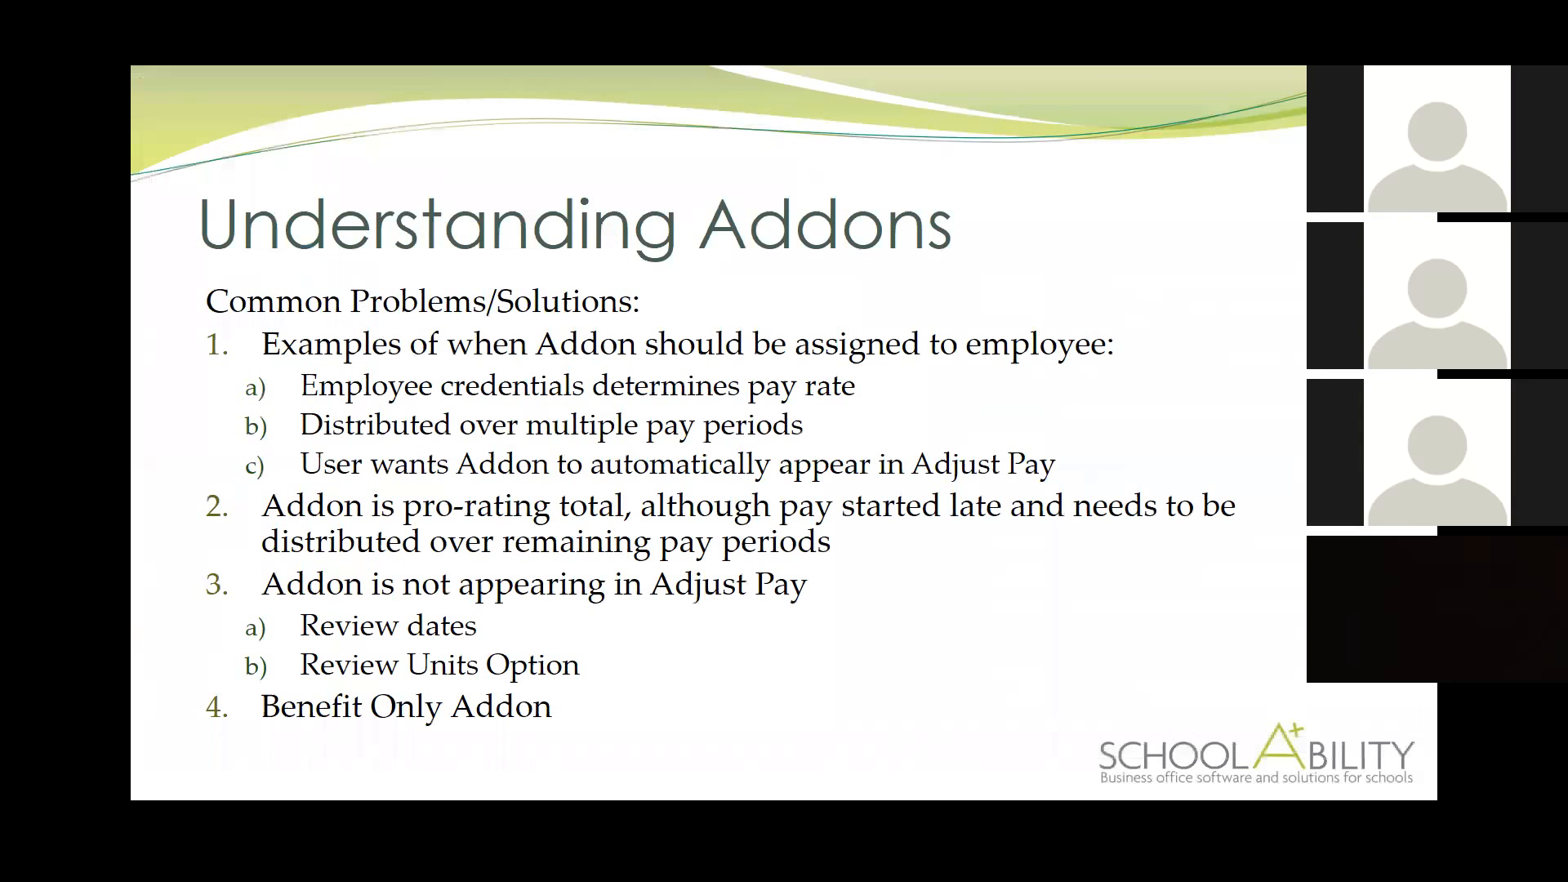
key("alt+Tab")
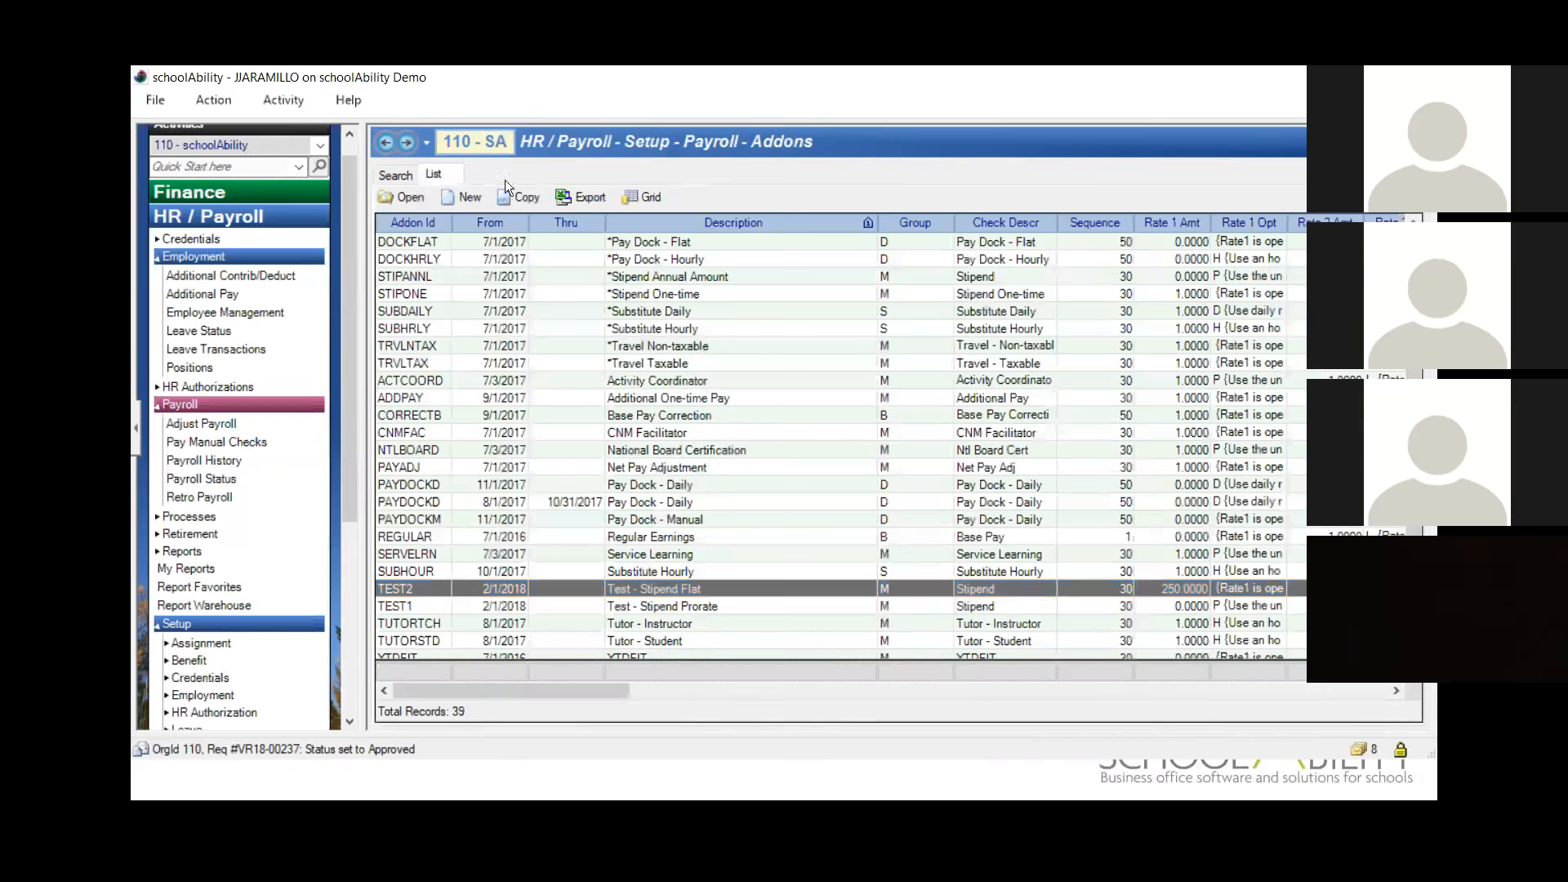
left_click(428, 145)
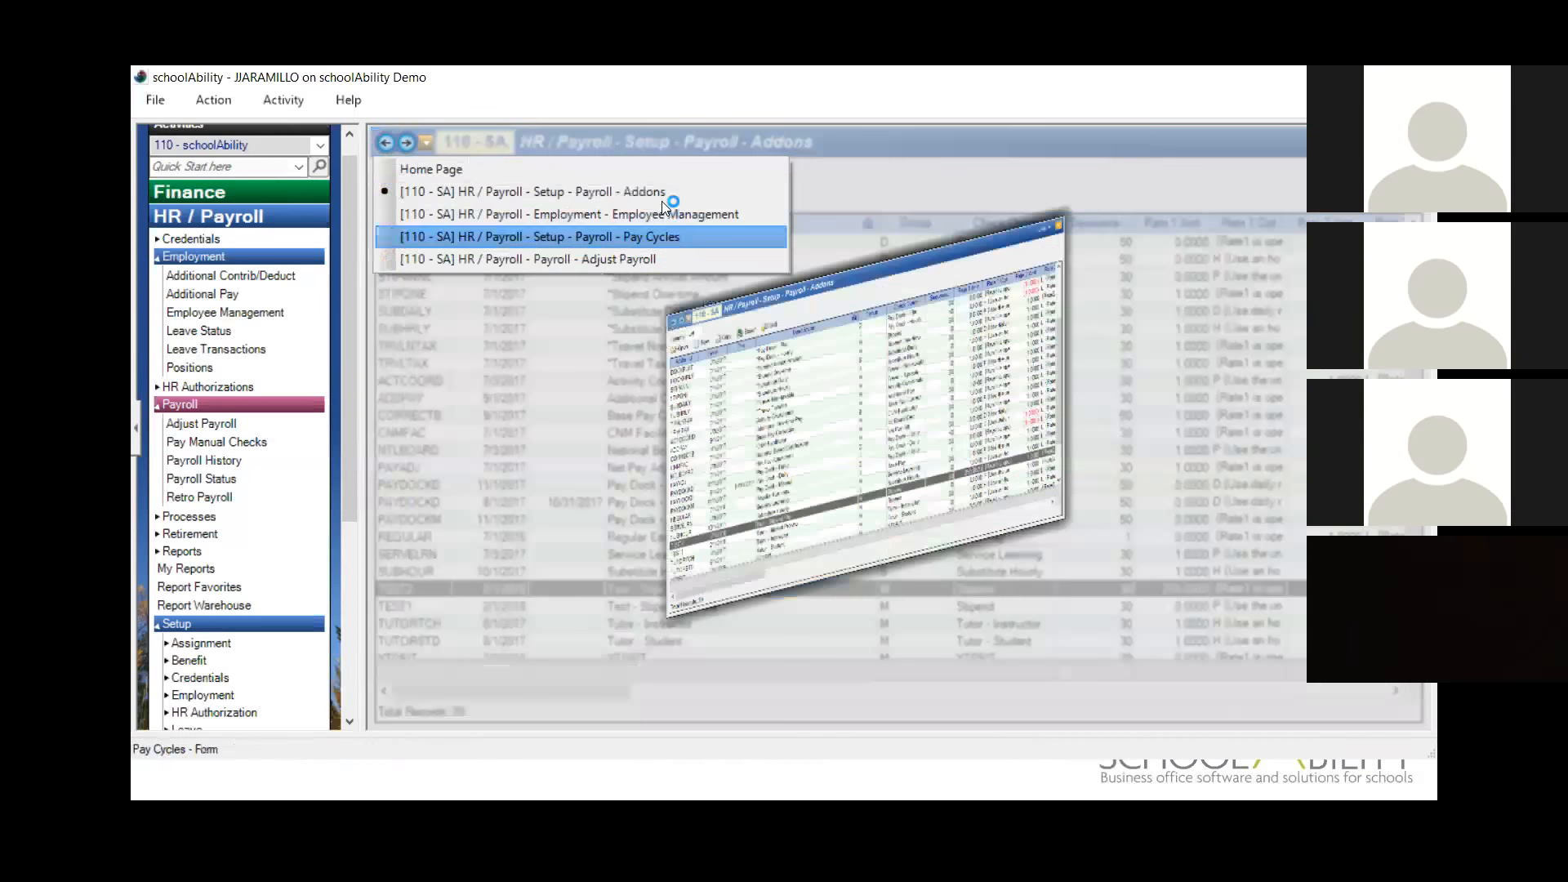
left_click(643, 261)
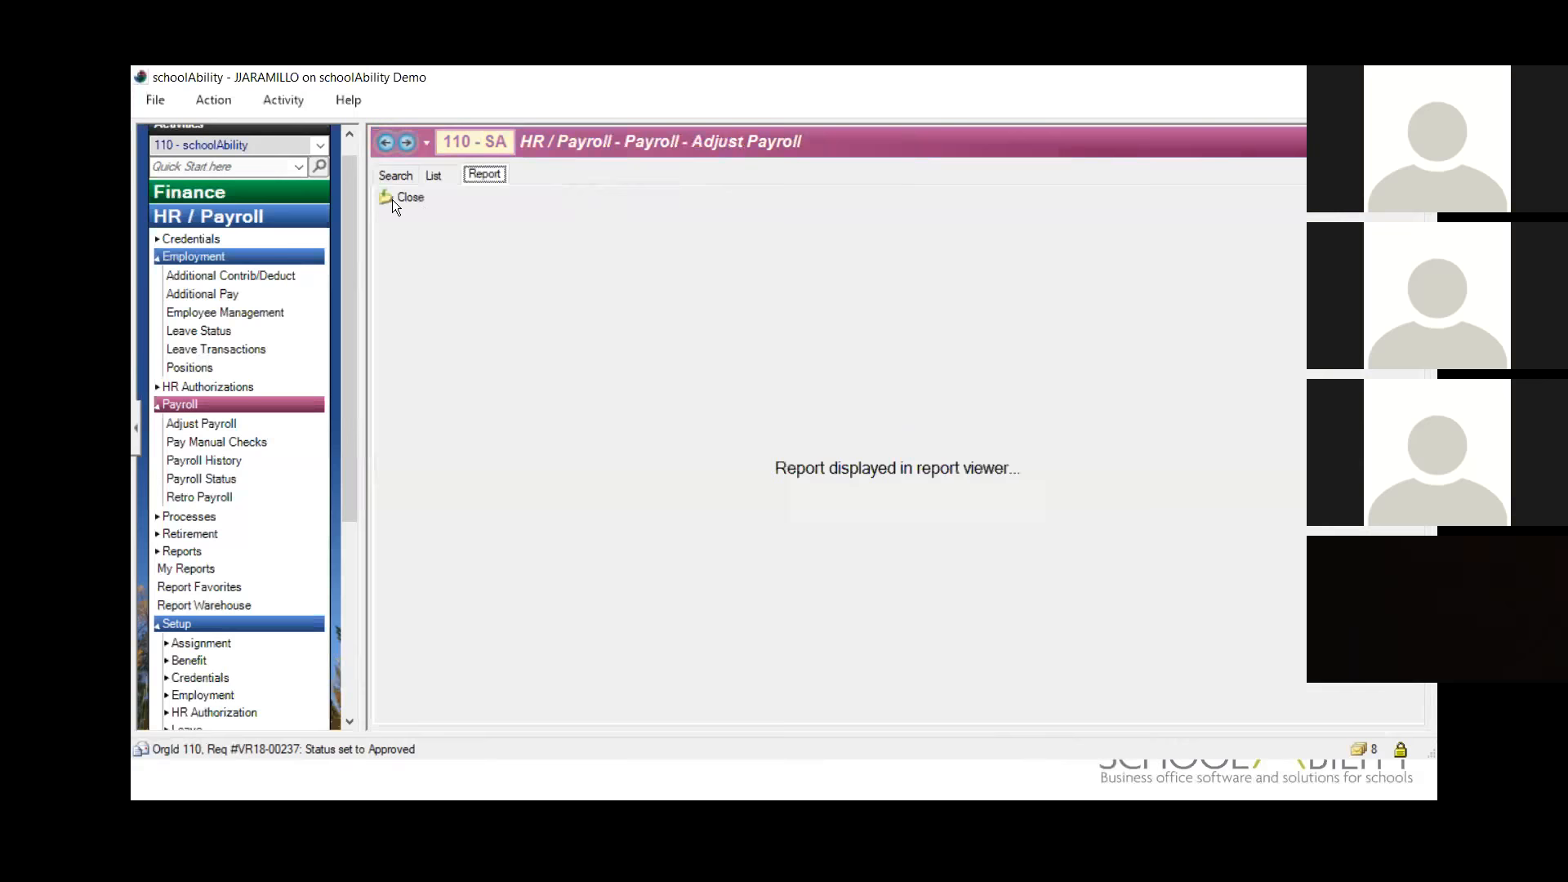
left_click(392, 199)
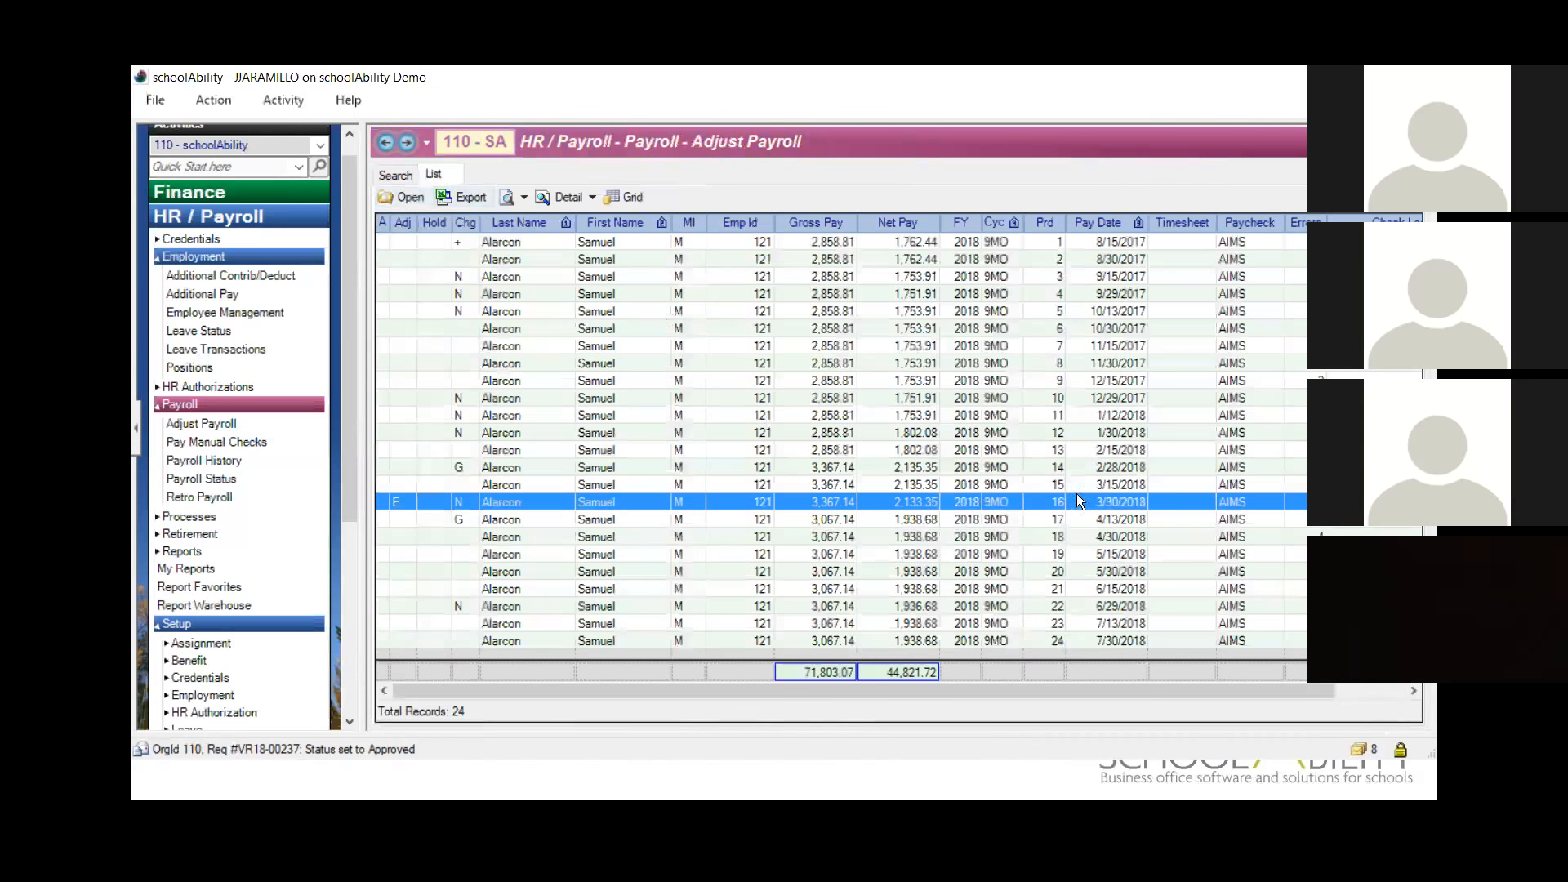
Step: Check the addons on the employee's period 14 pay record dated 2/28/2018, and close the record
left_click(1101, 466)
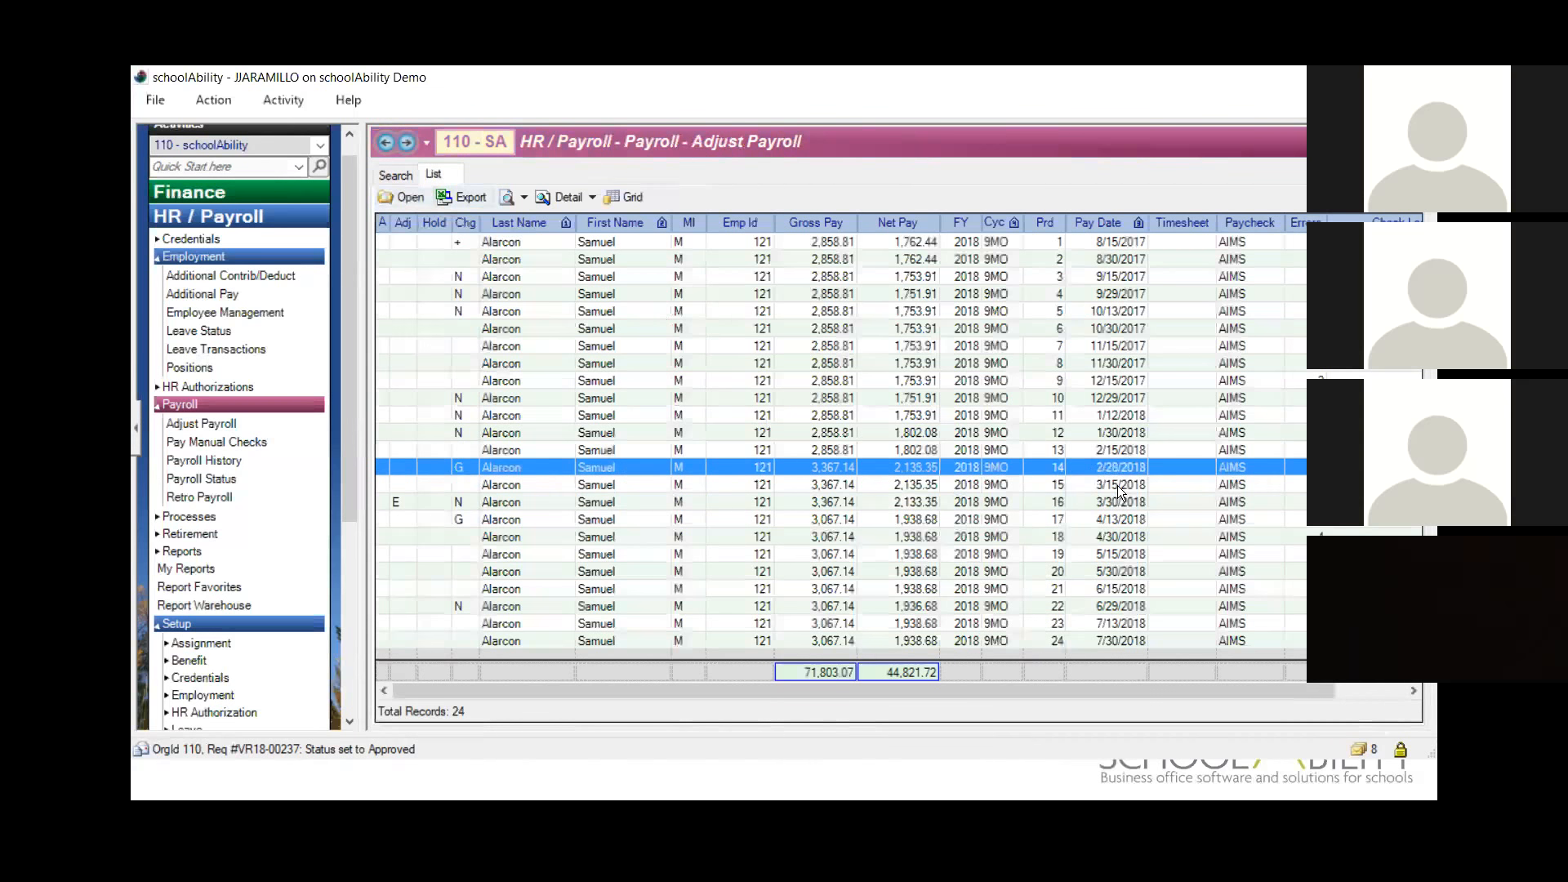
double_click(1114, 470)
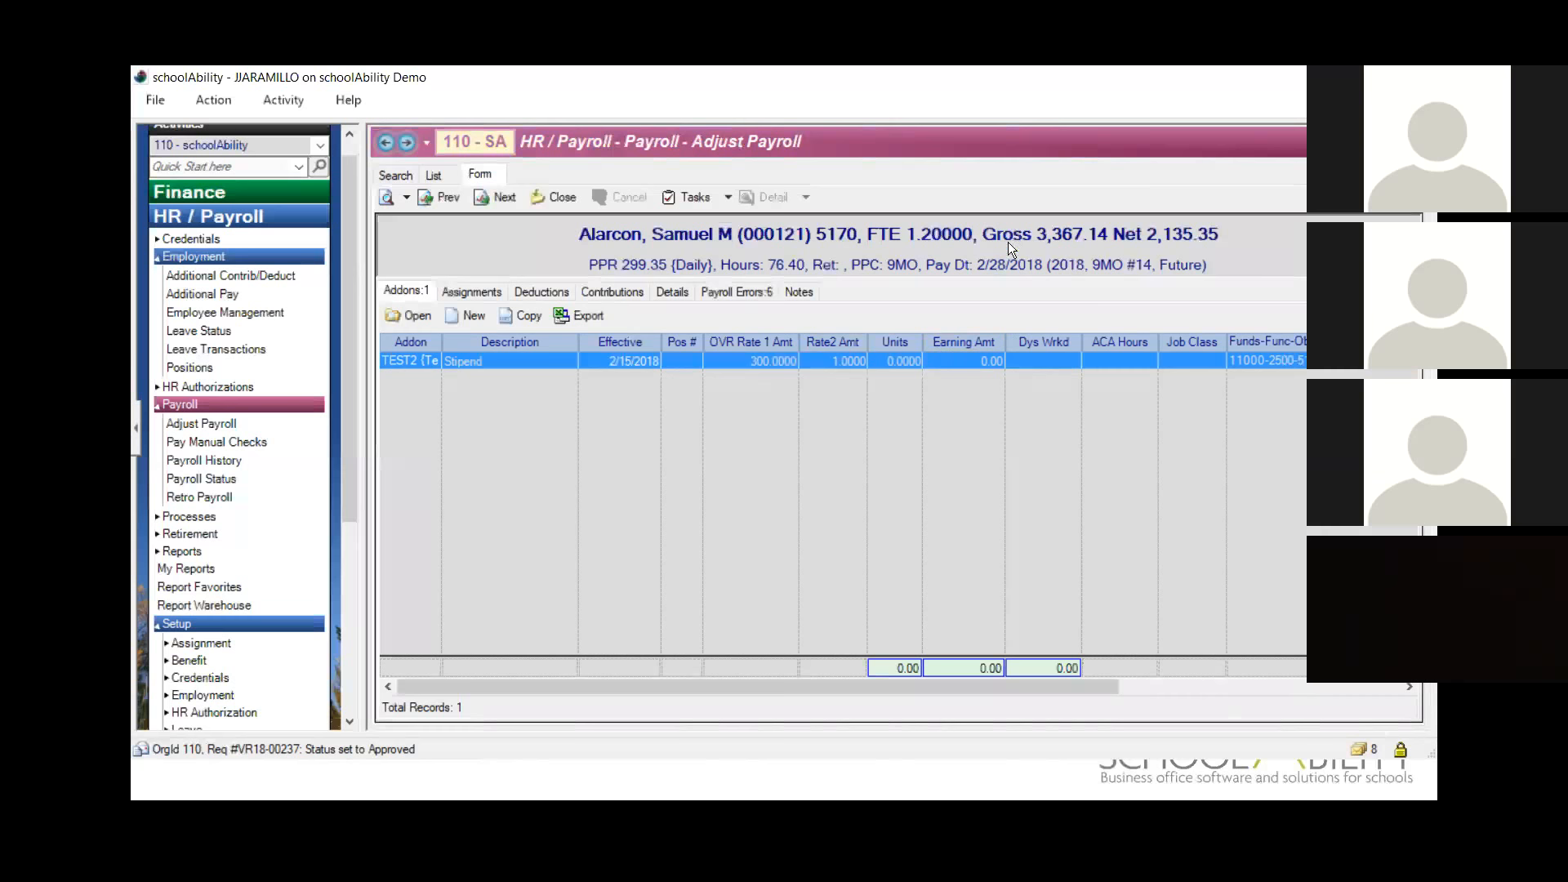
mouse_move(943, 233)
left_click(567, 199)
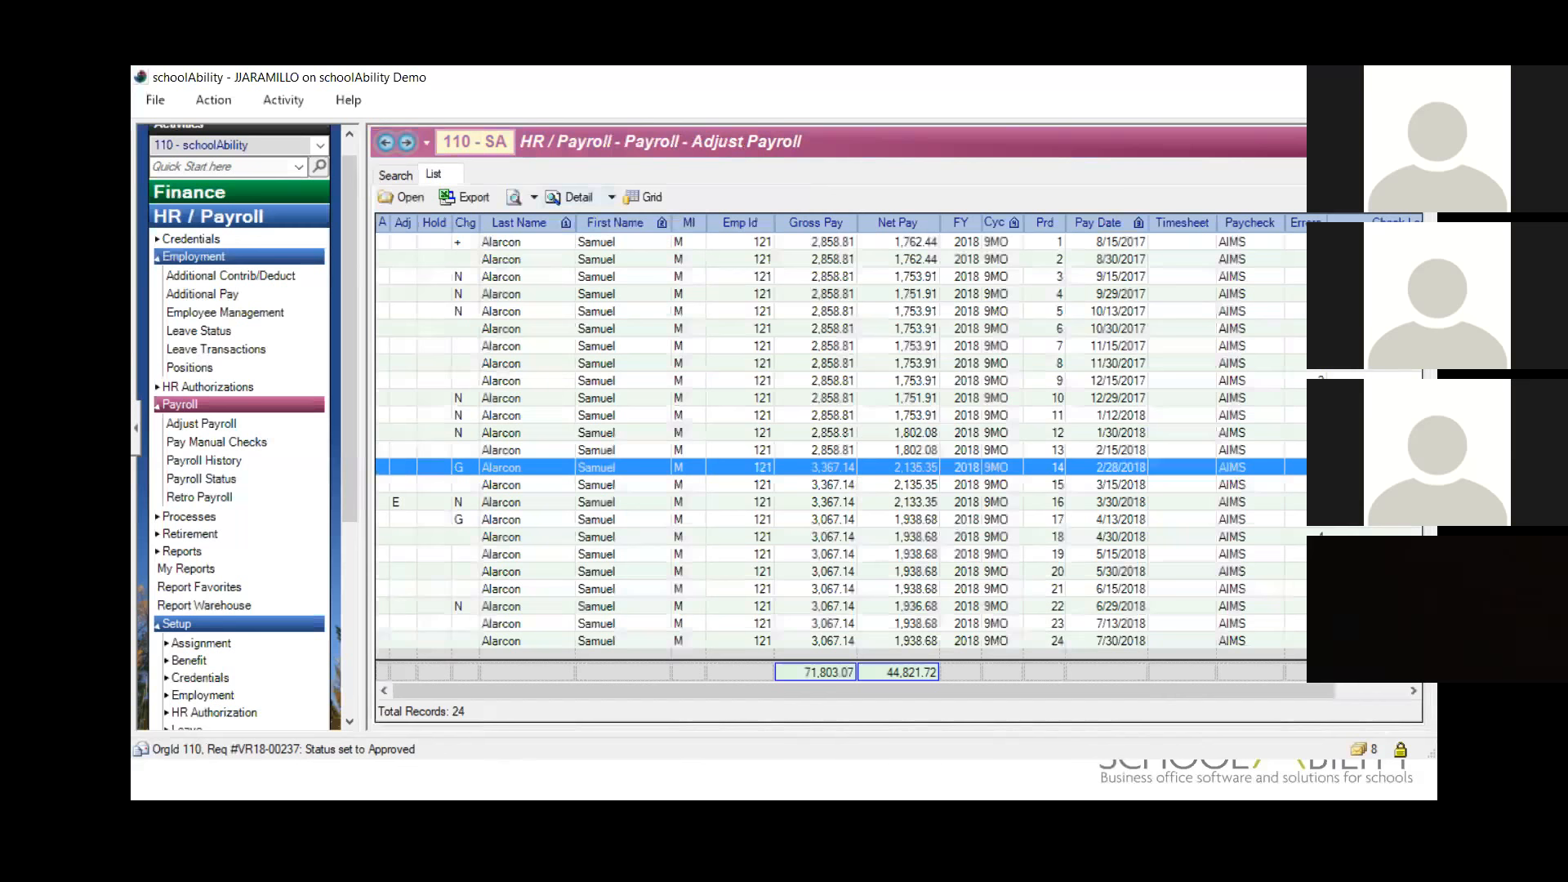
Step: Search Adjust Payroll for all pay records with Pay Date 2/28/2018
left_click(395, 176)
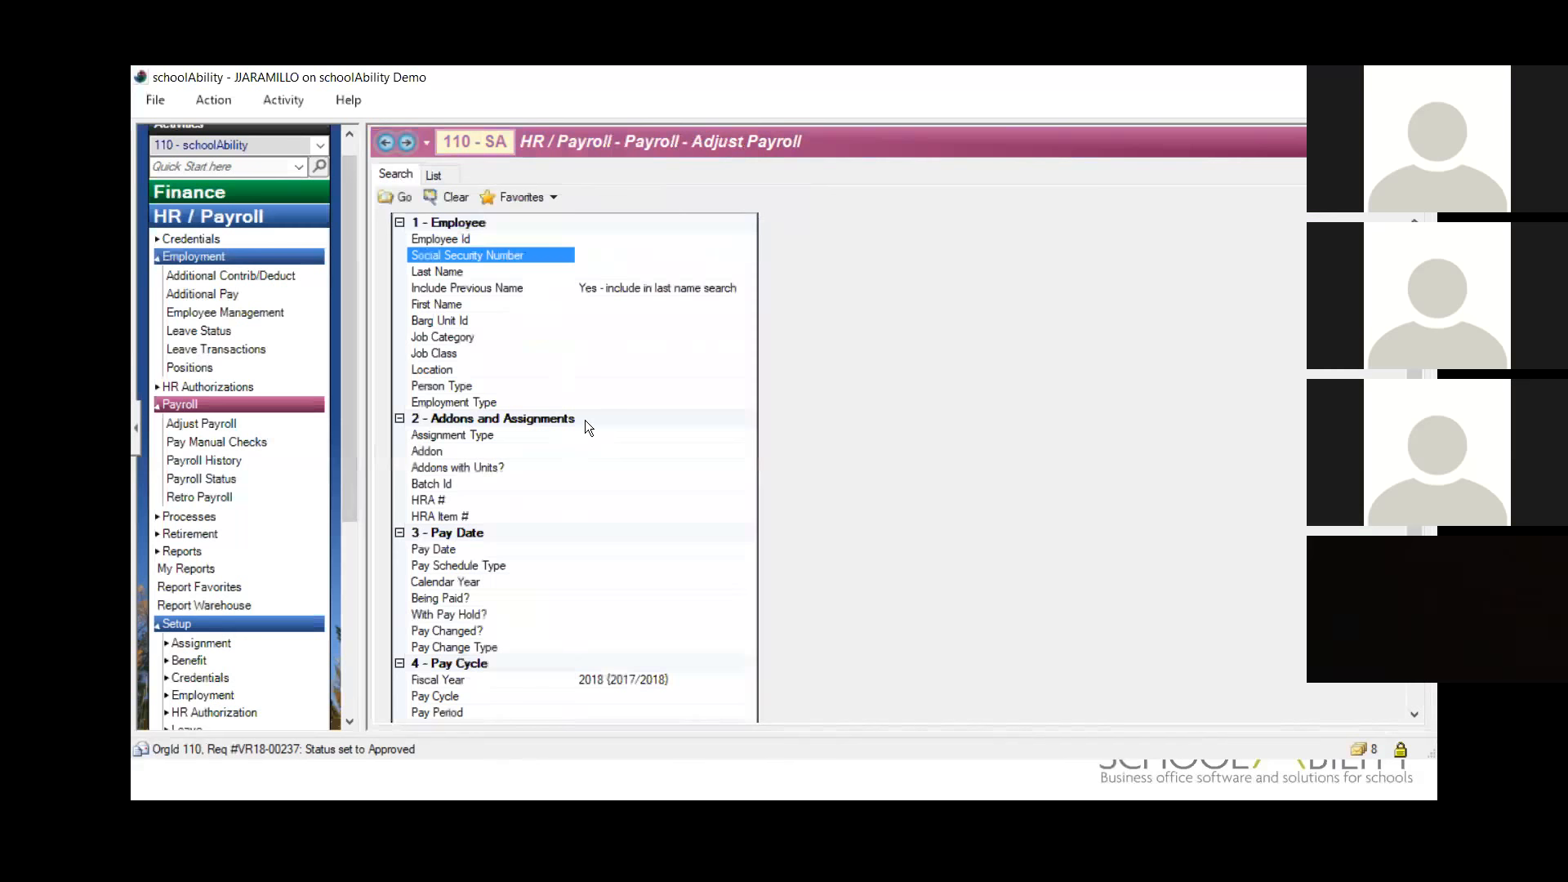
left_click(467, 550)
type("2/28/2018")
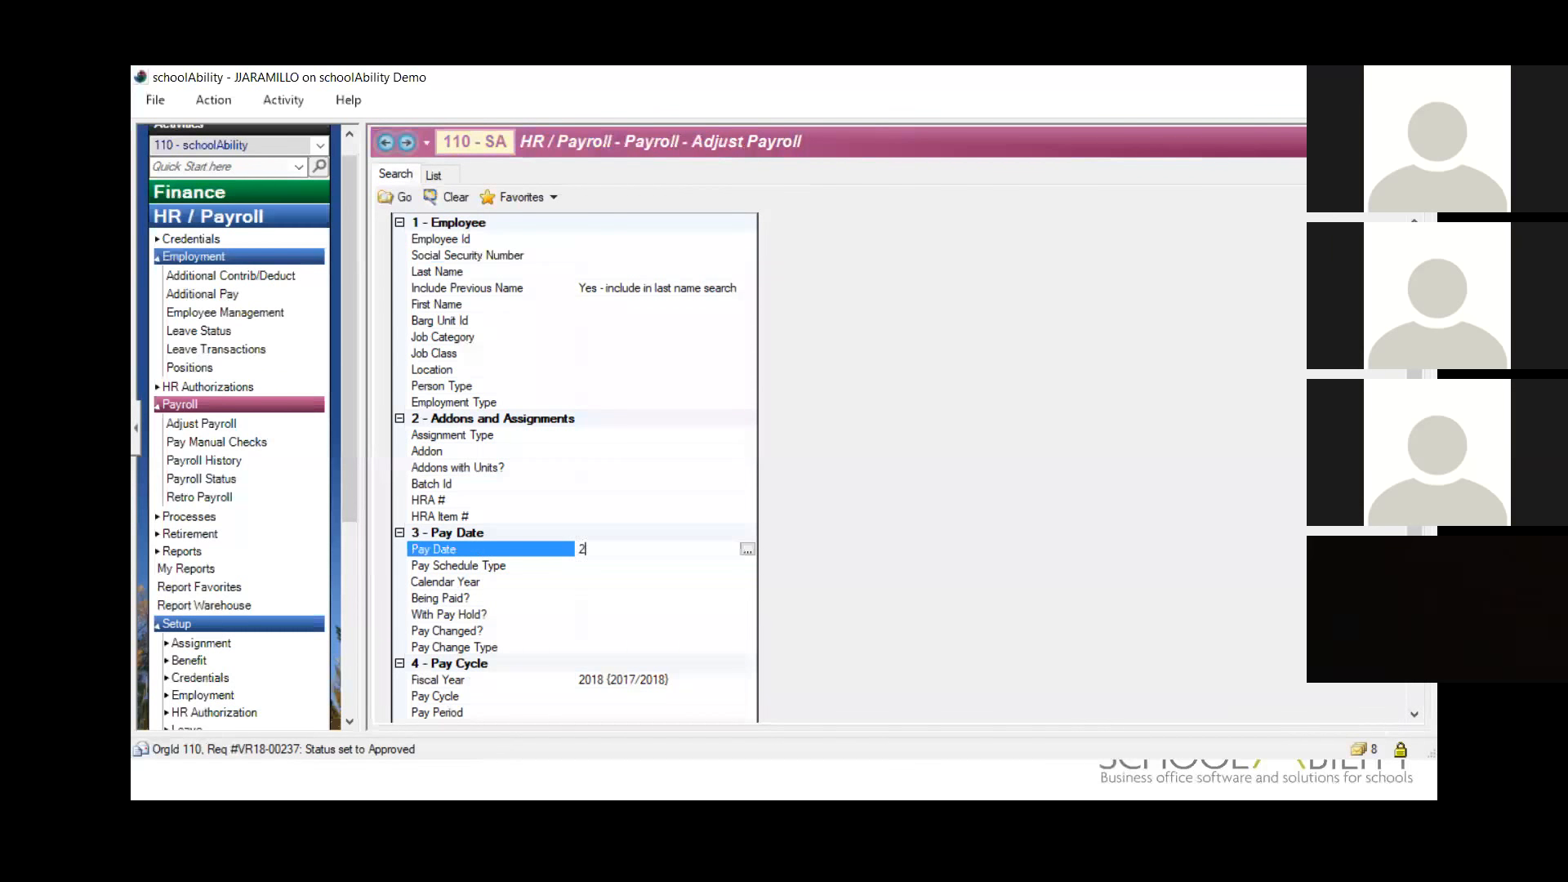
key("Tab")
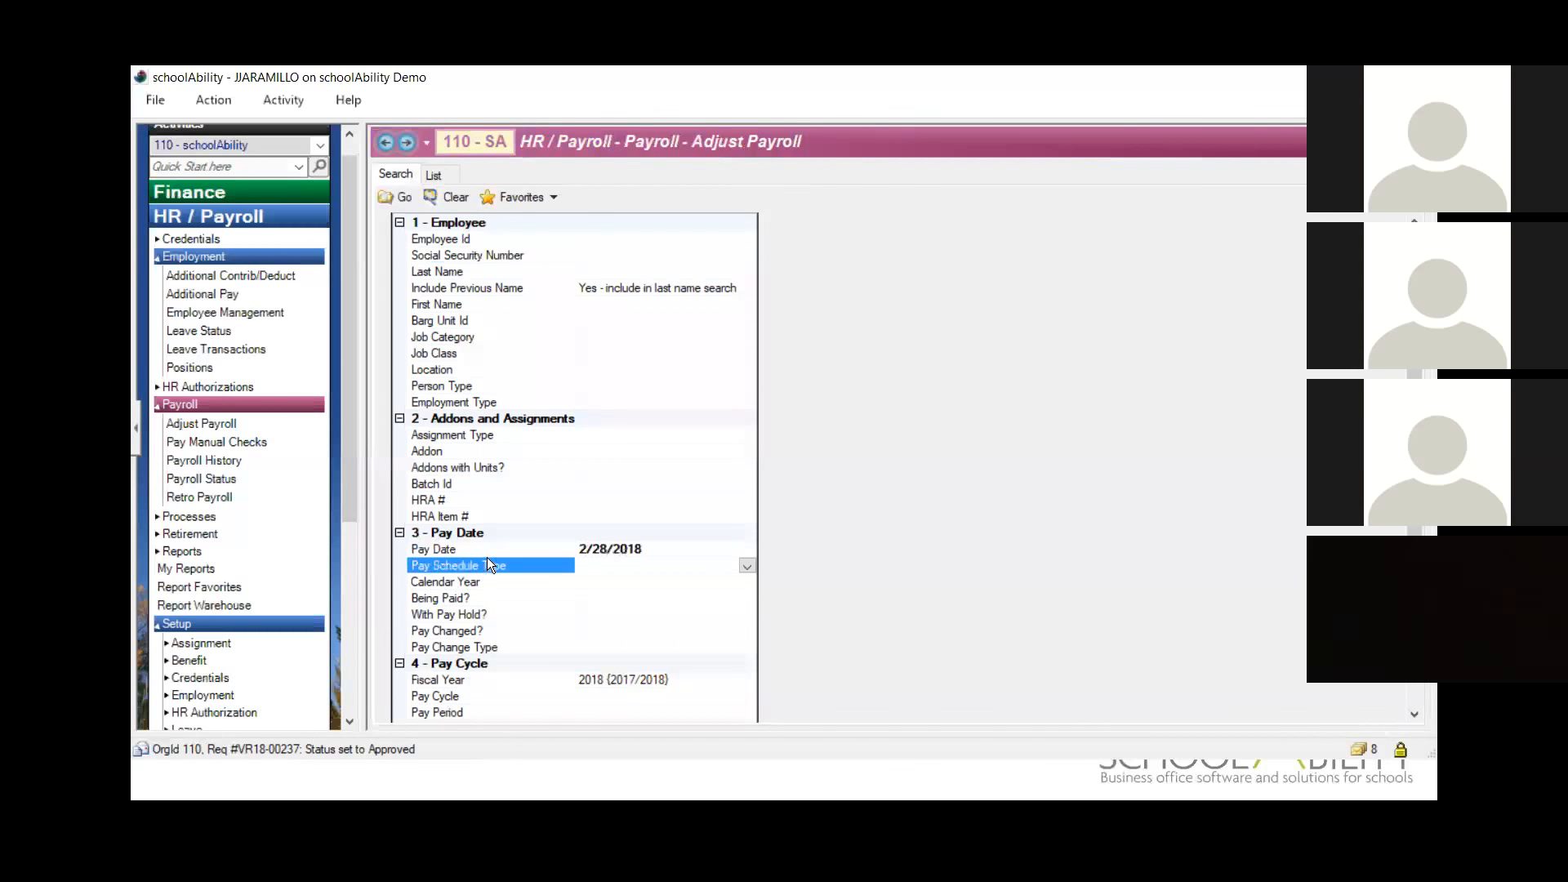
left_click(399, 197)
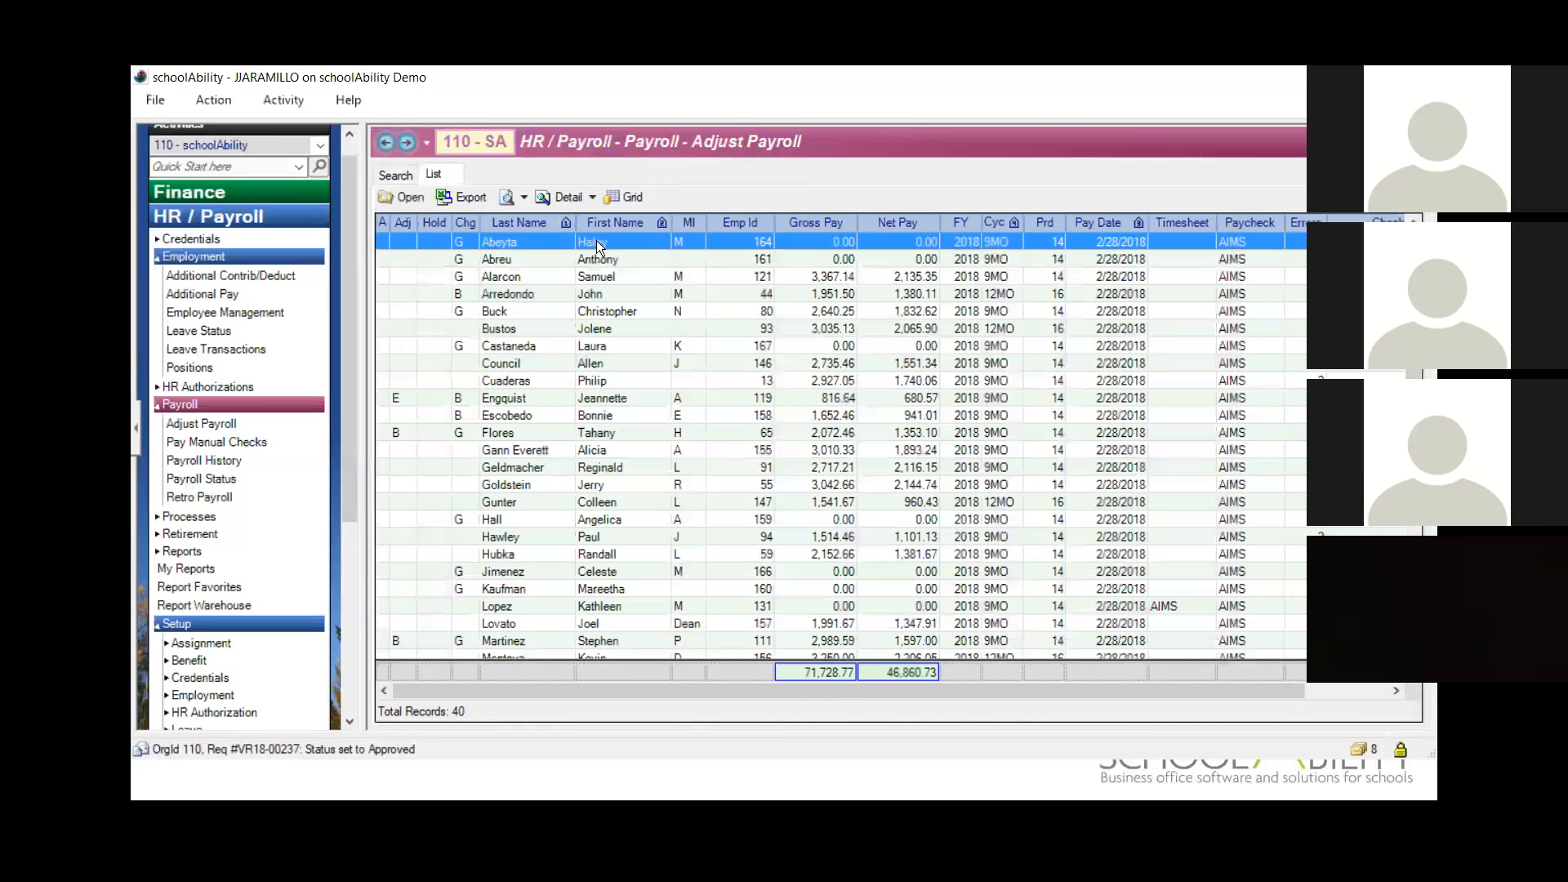
Step: Generate the Employee Payroll Snapshot for the first listed employee, enlarge it to read the earnings and contributions, and close it
left_click(523, 196)
left_click(527, 224)
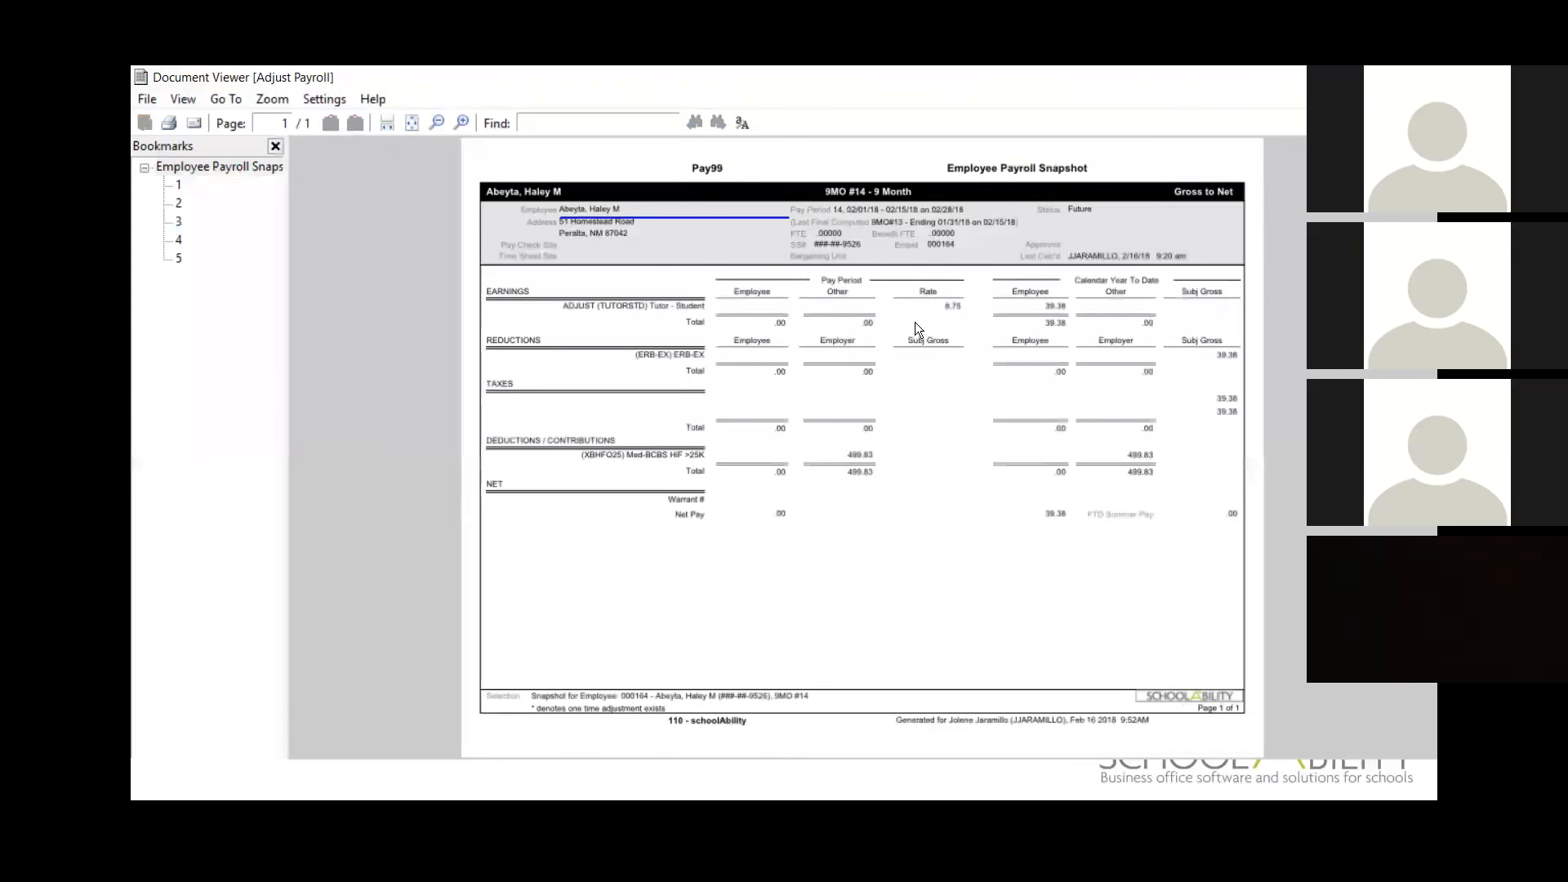
left_click(461, 123)
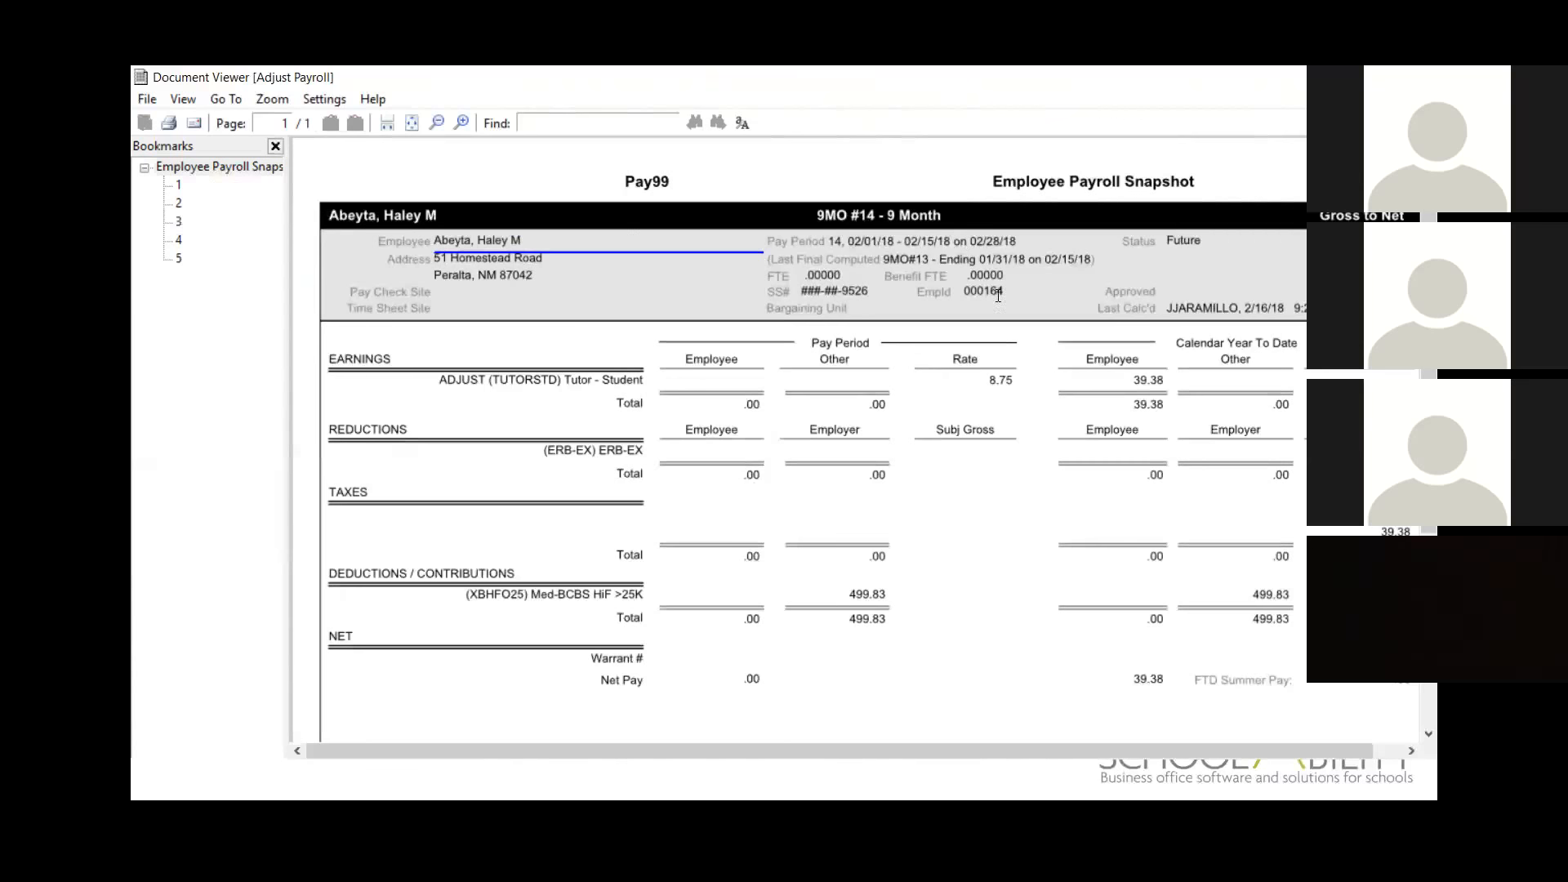
scroll(898, 578, "down", 2)
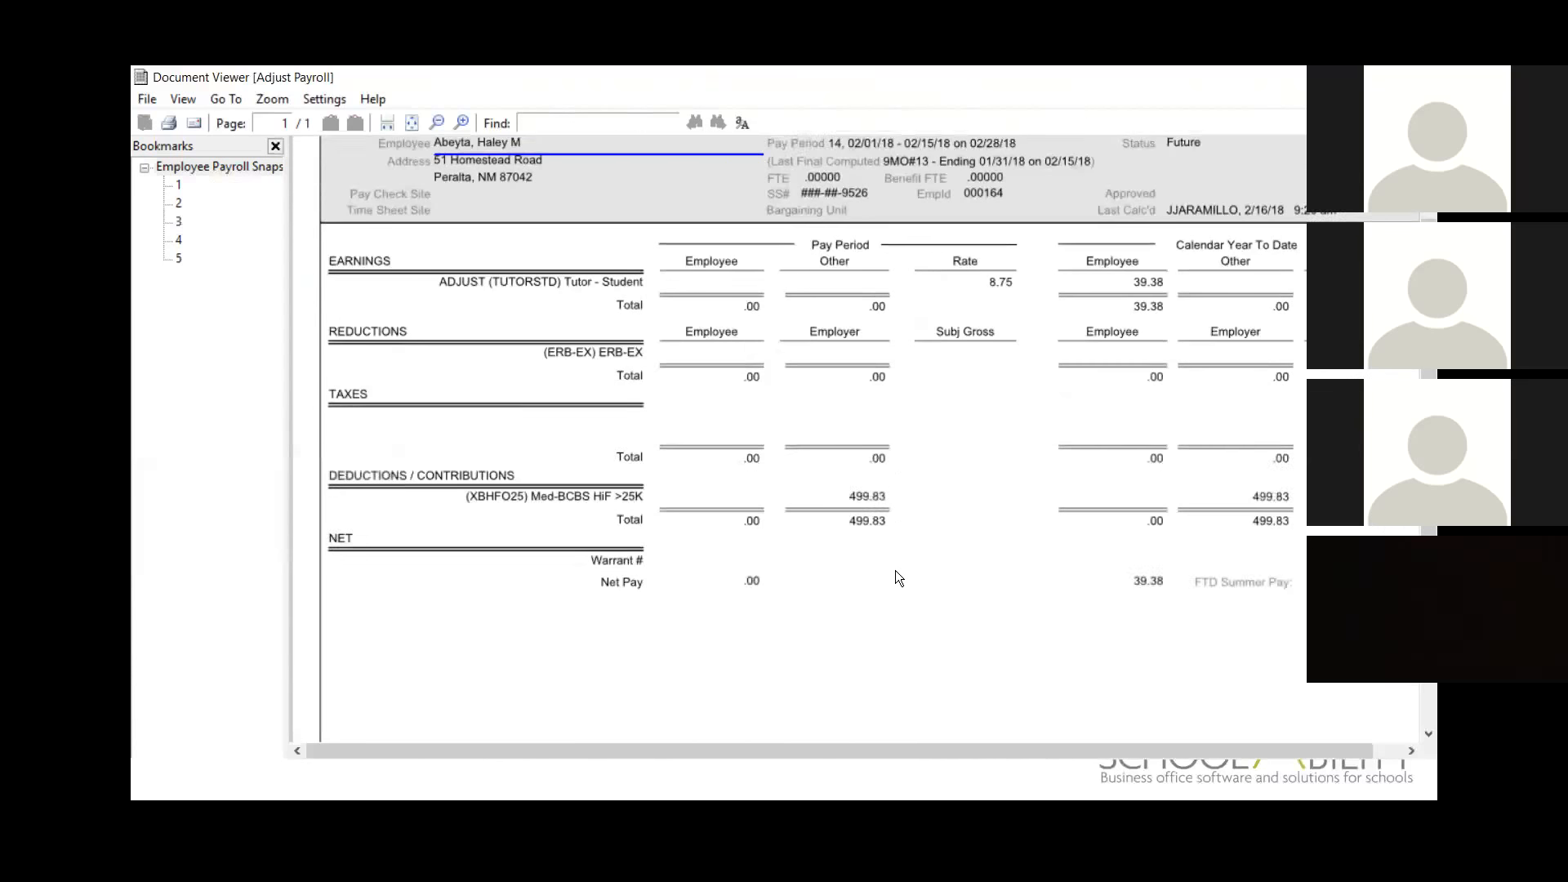
scroll(898, 578, "down", 4)
scroll(902, 555, "up", 6)
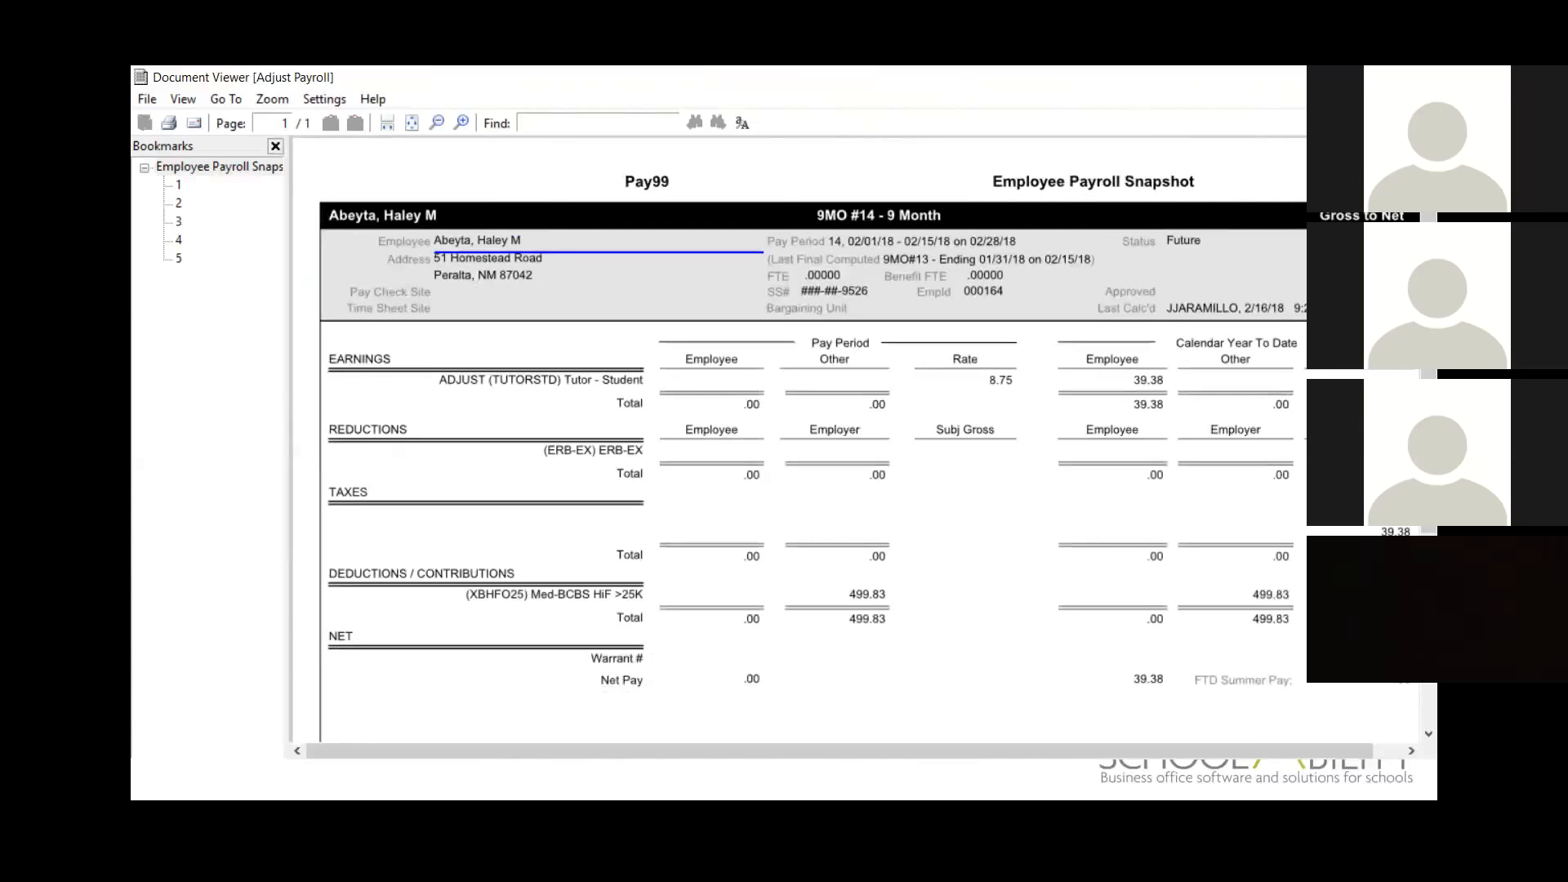
key("alt+F4")
left_click(400, 198)
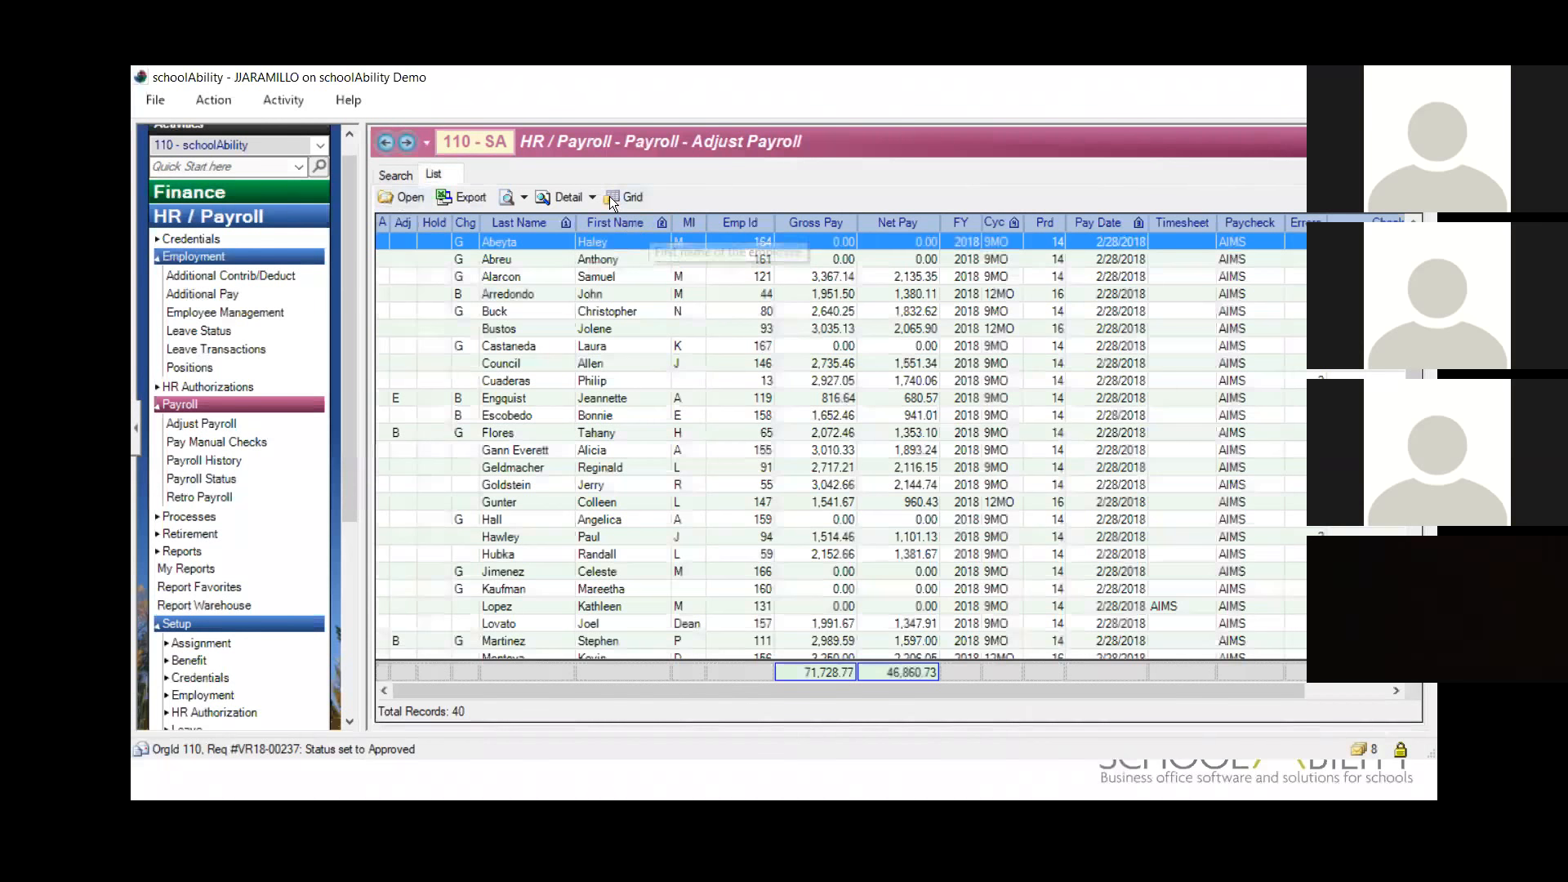
left_click(584, 198)
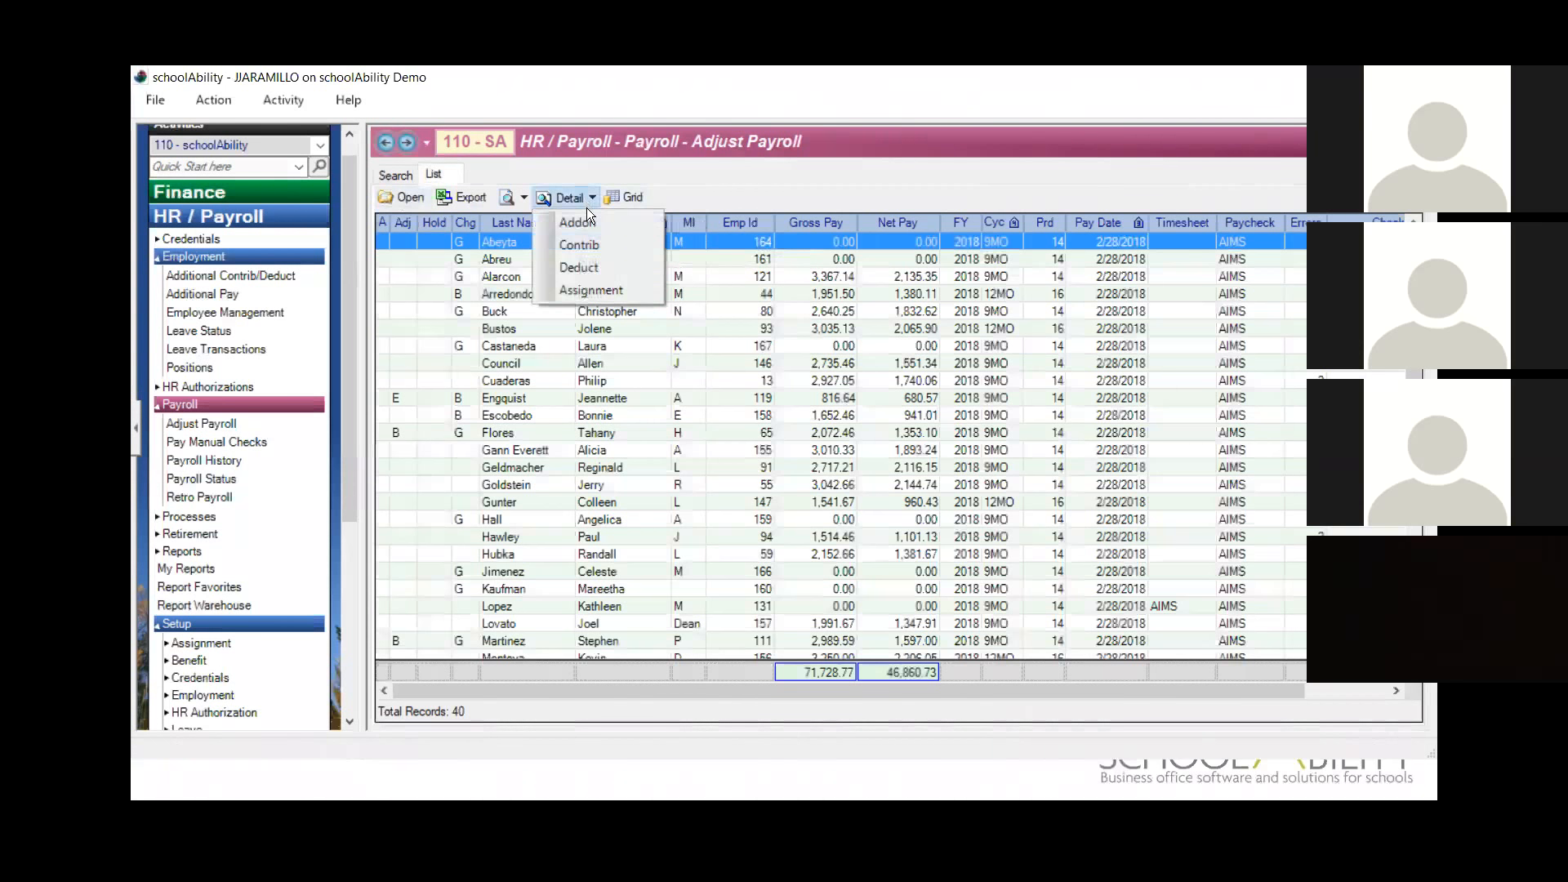
left_click(591, 267)
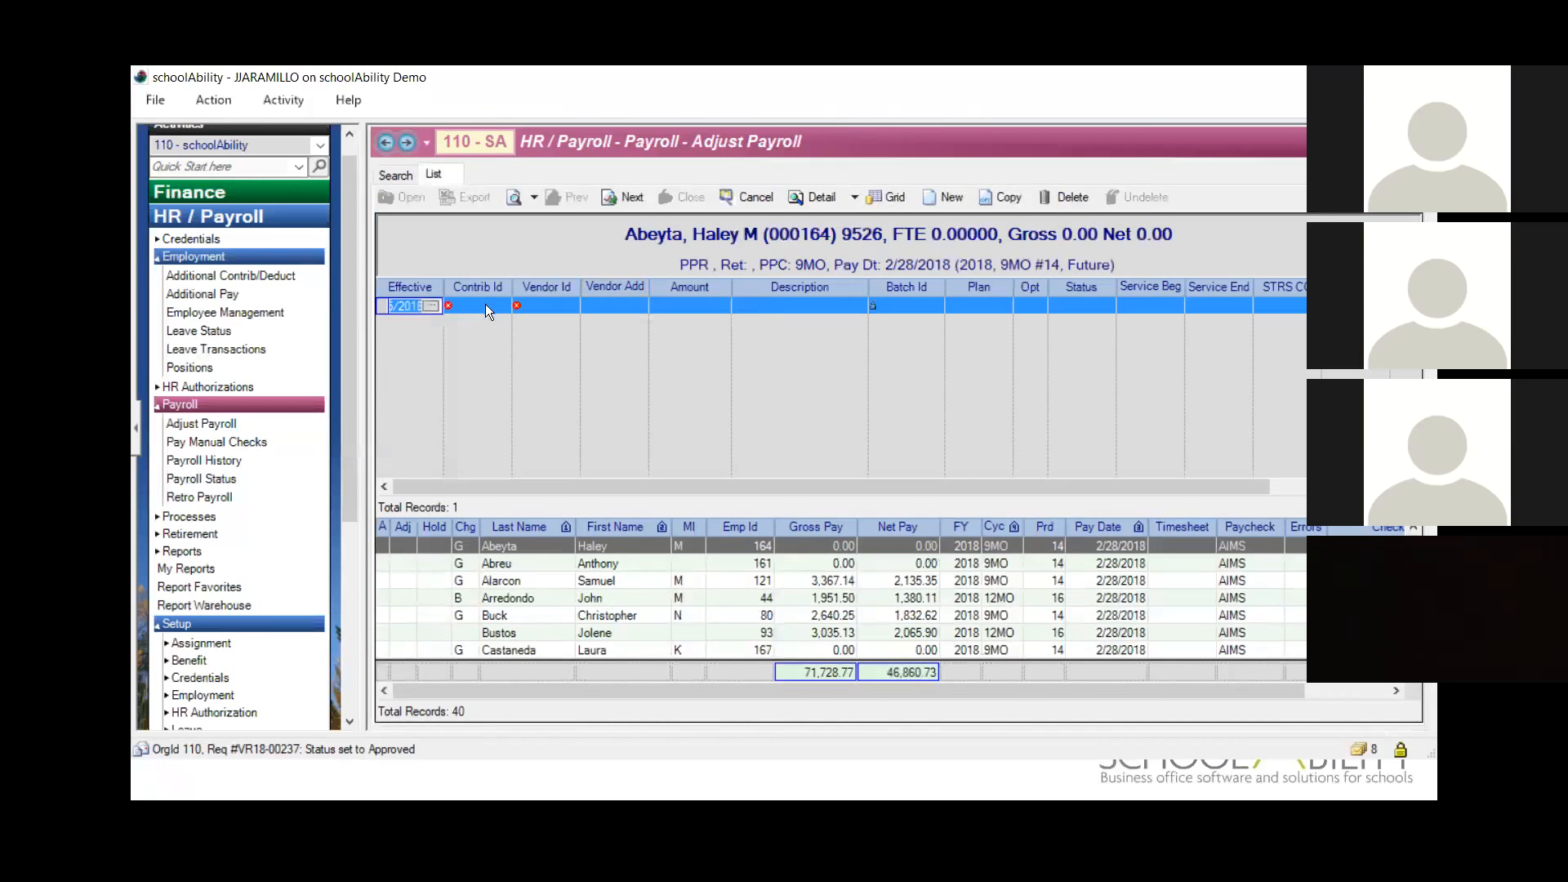
left_click(485, 305)
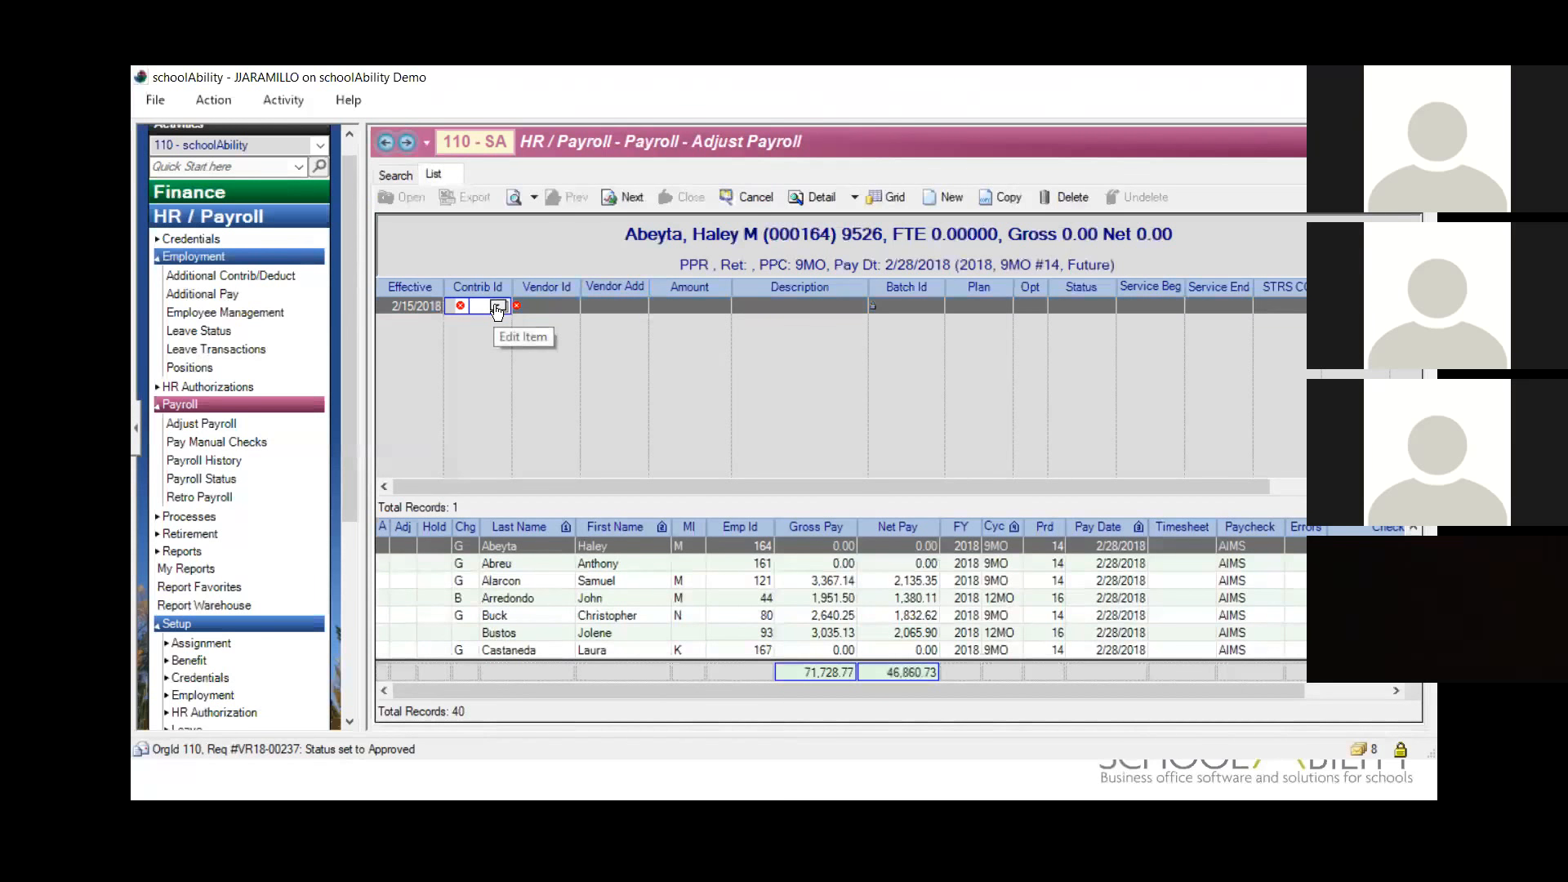
left_click(496, 306)
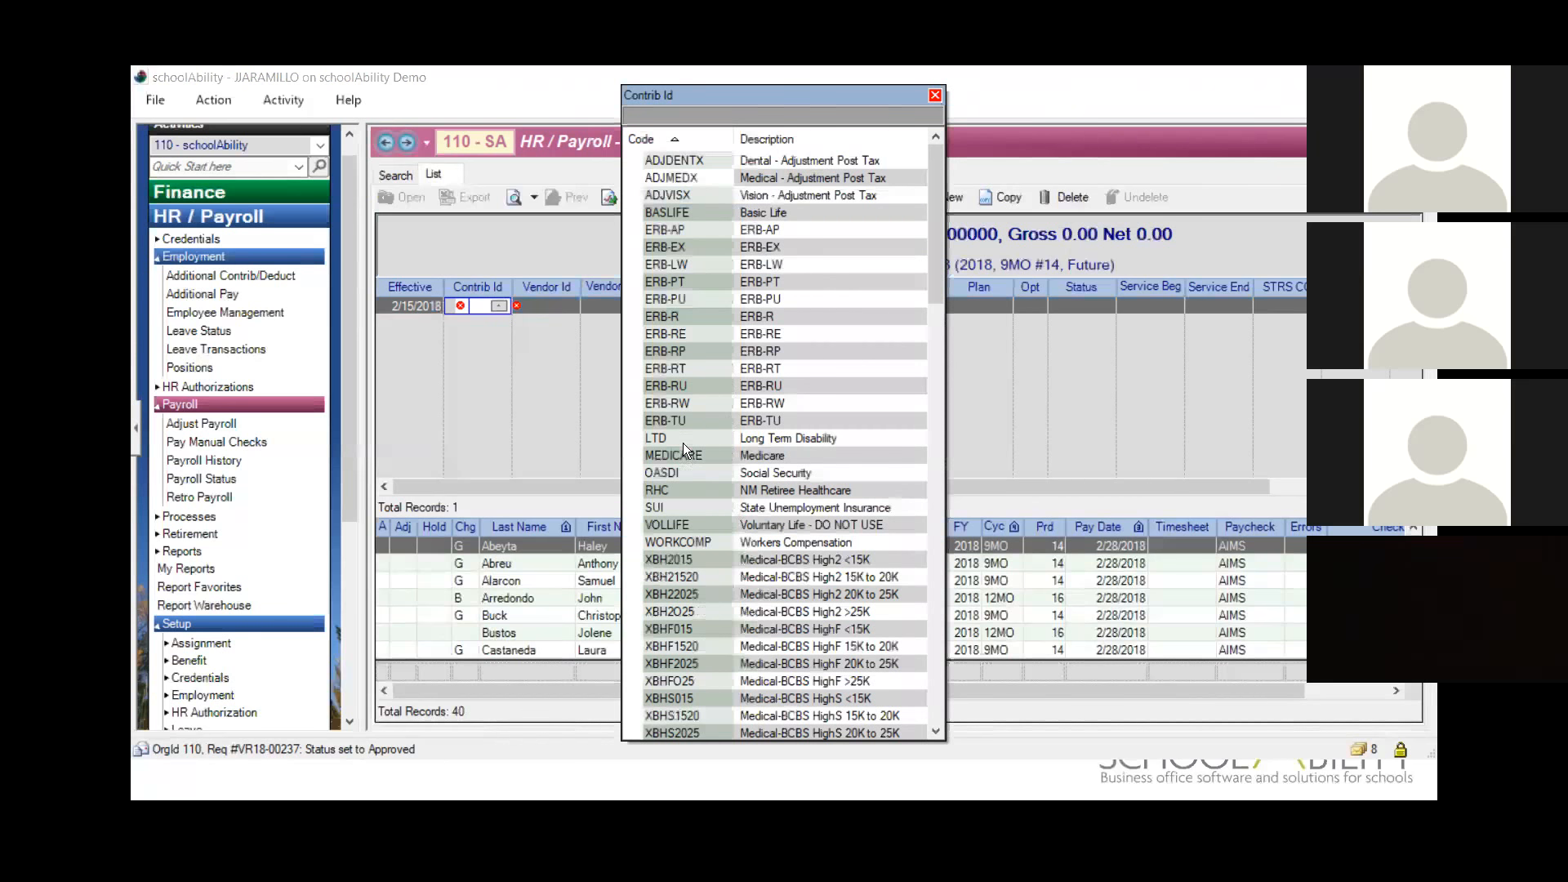
left_click(935, 95)
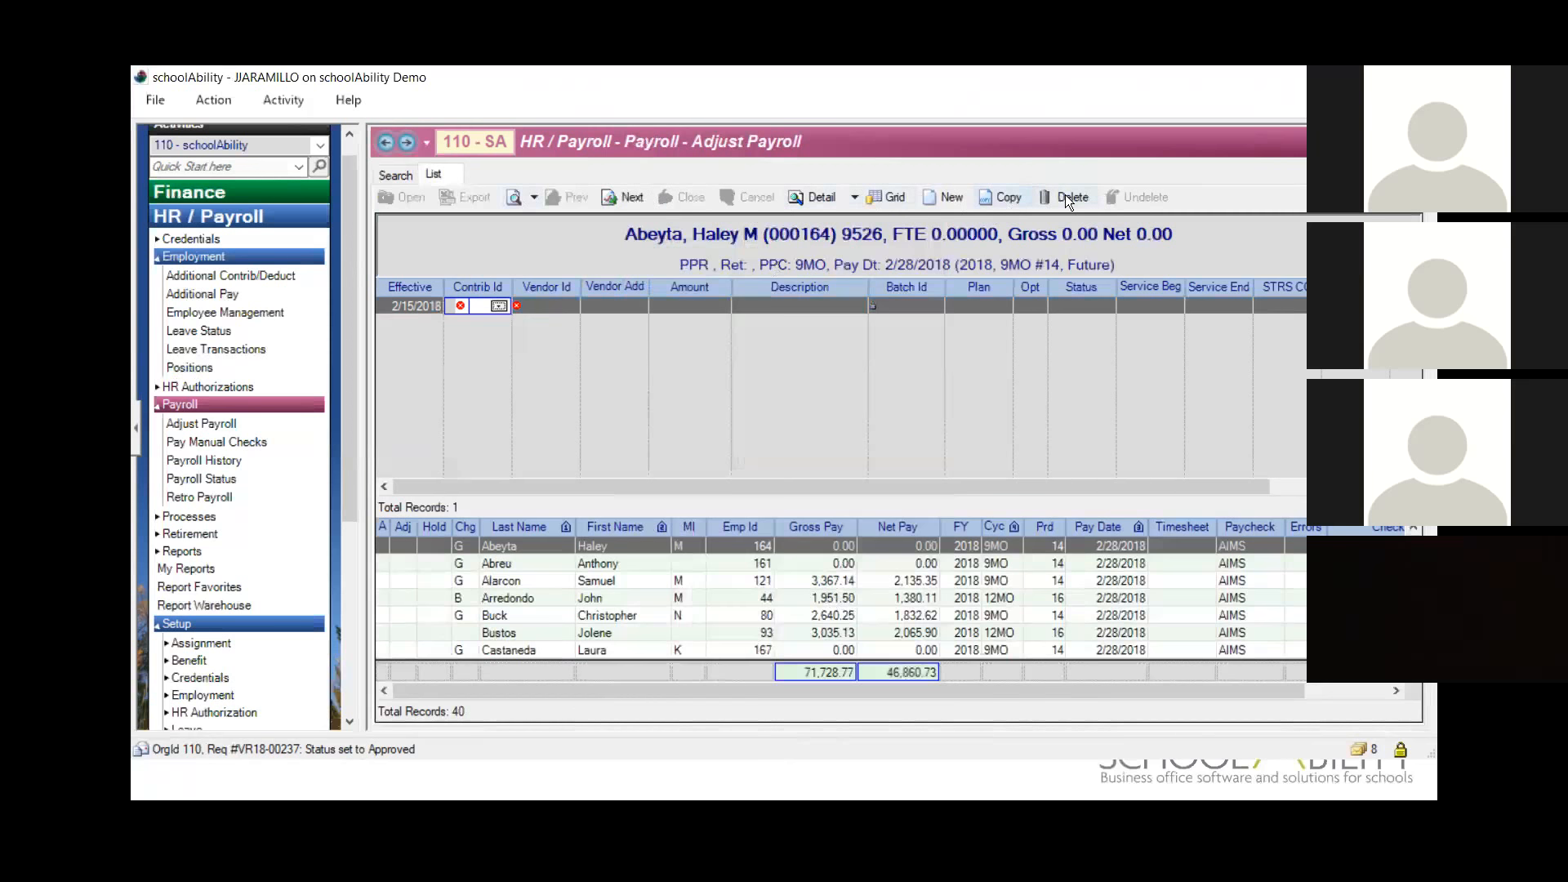
left_click(396, 174)
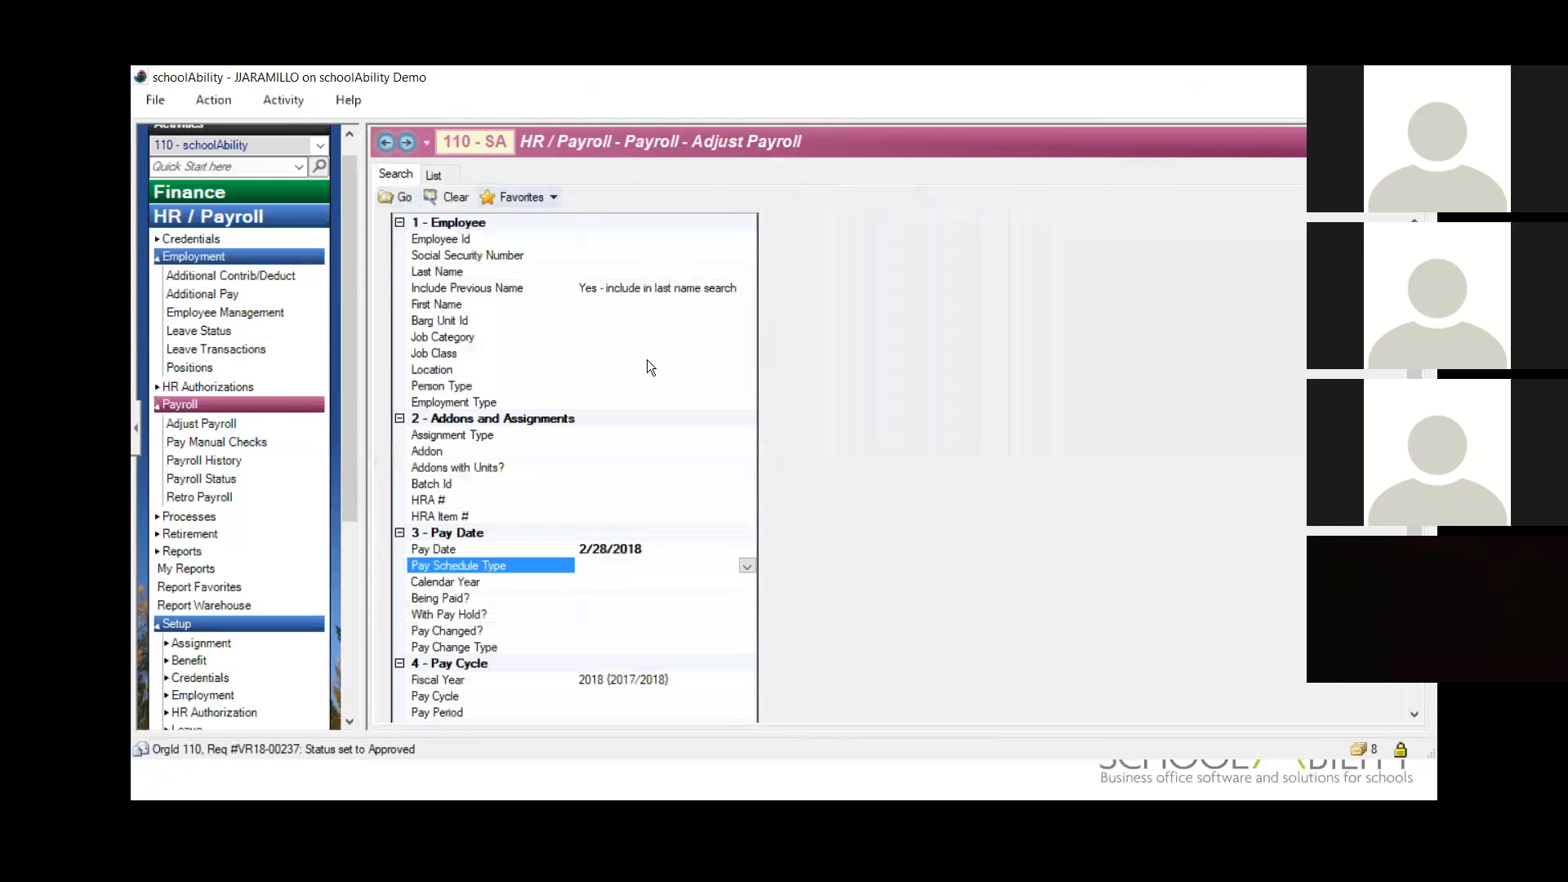
left_click(432, 176)
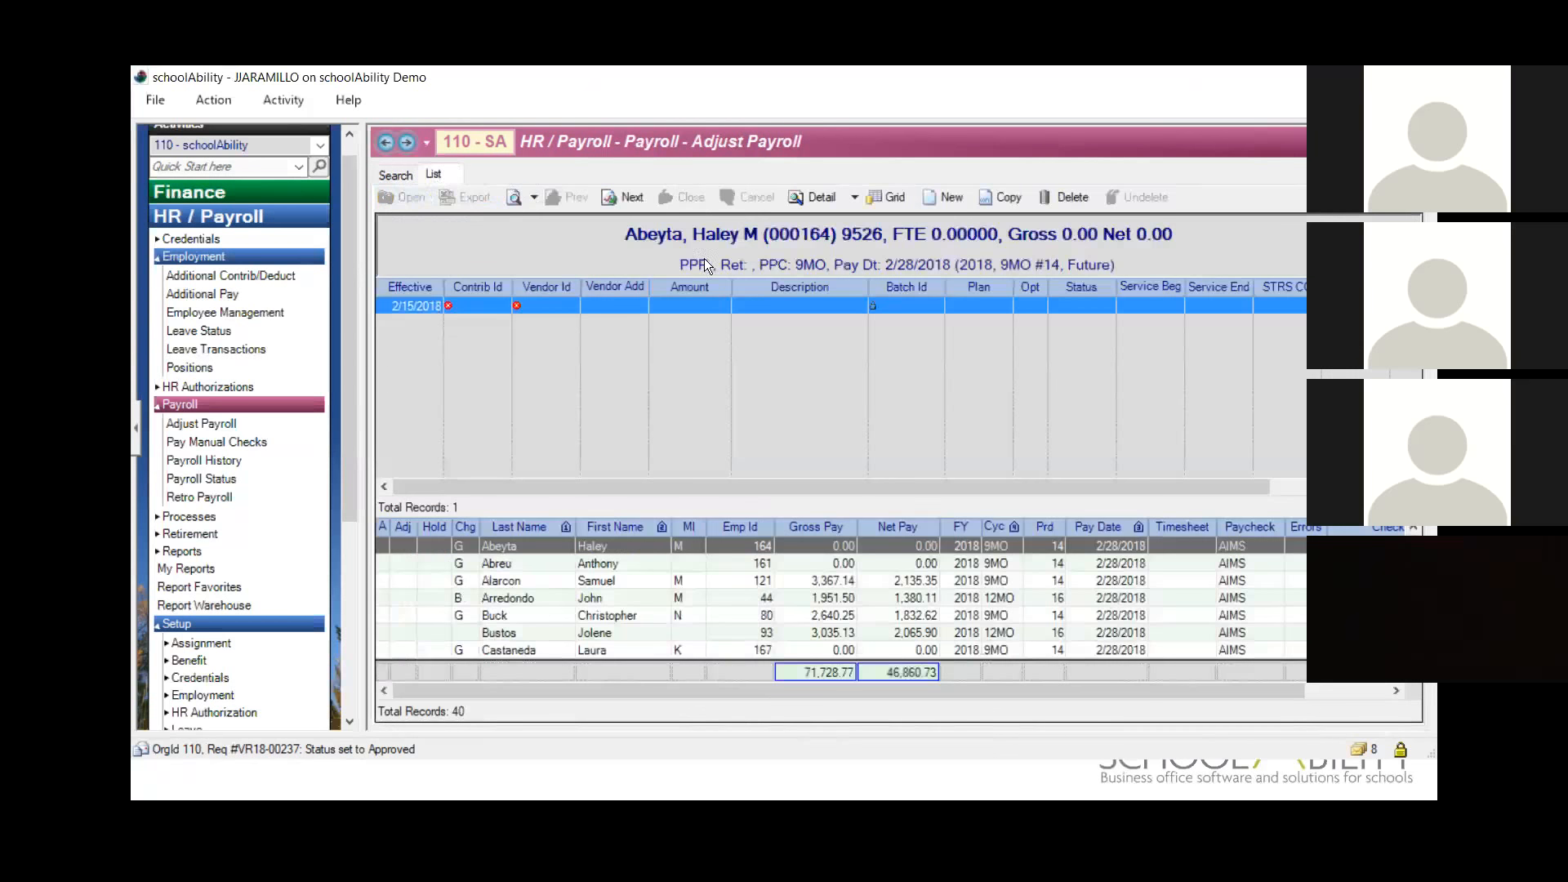
left_click(1066, 197)
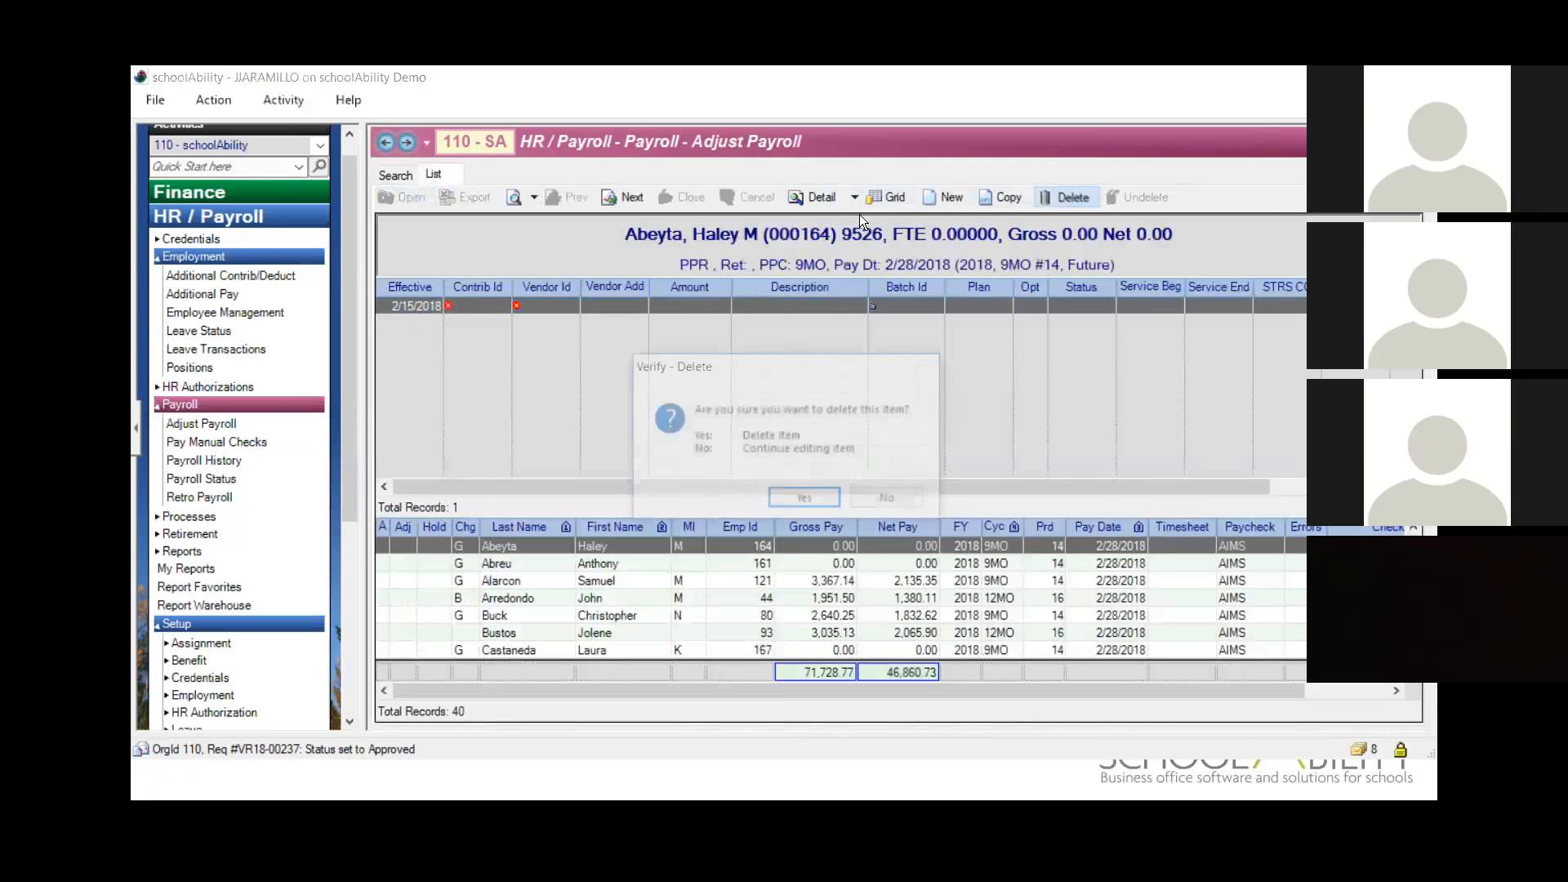
key("Return")
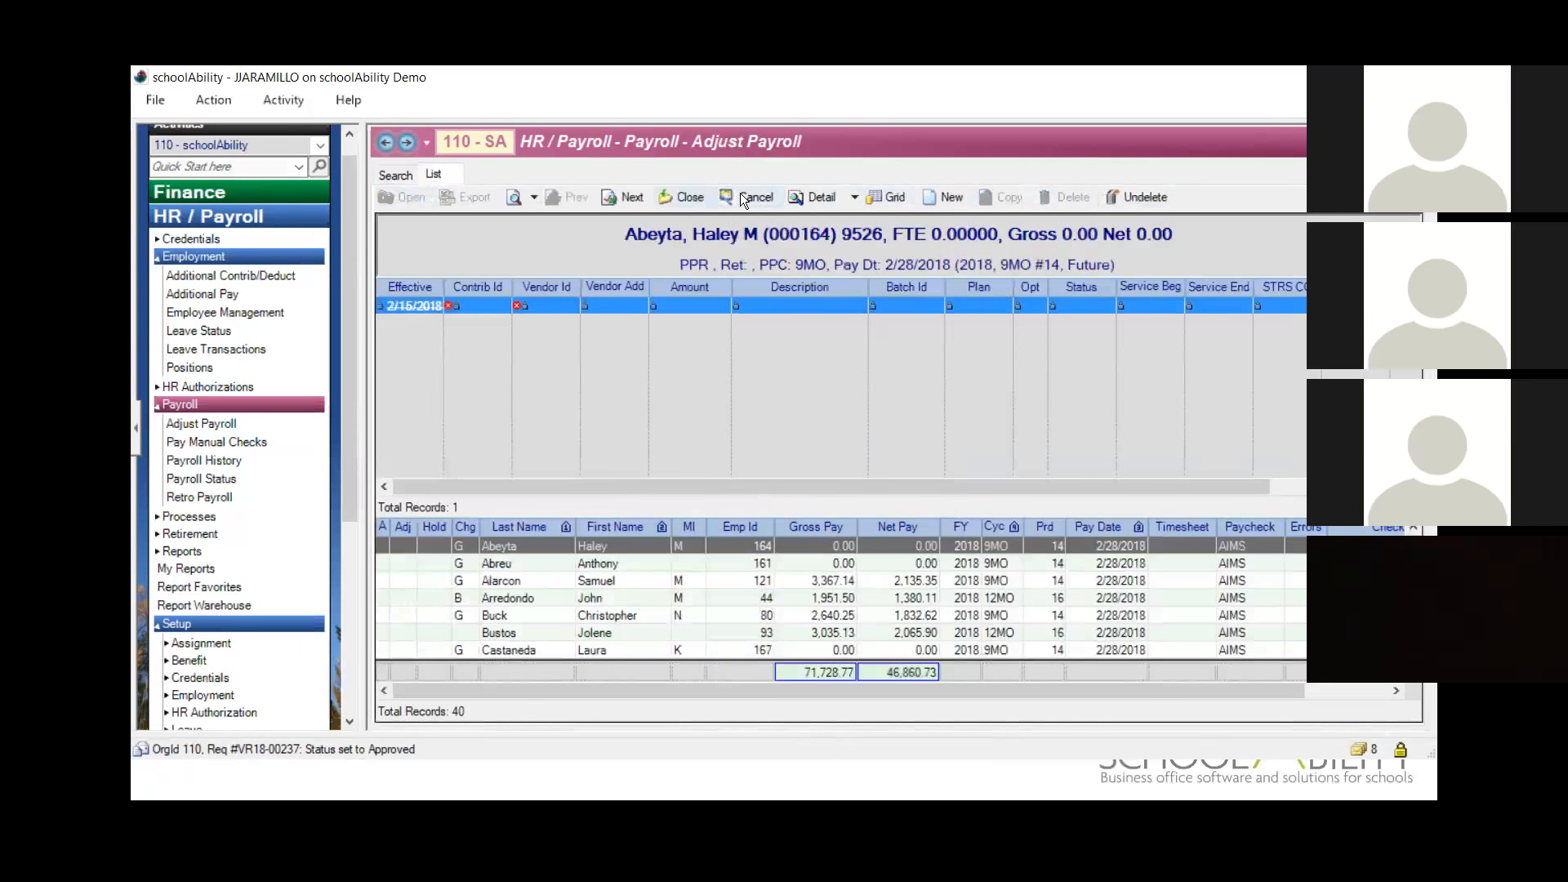
left_click(745, 198)
left_click(841, 501)
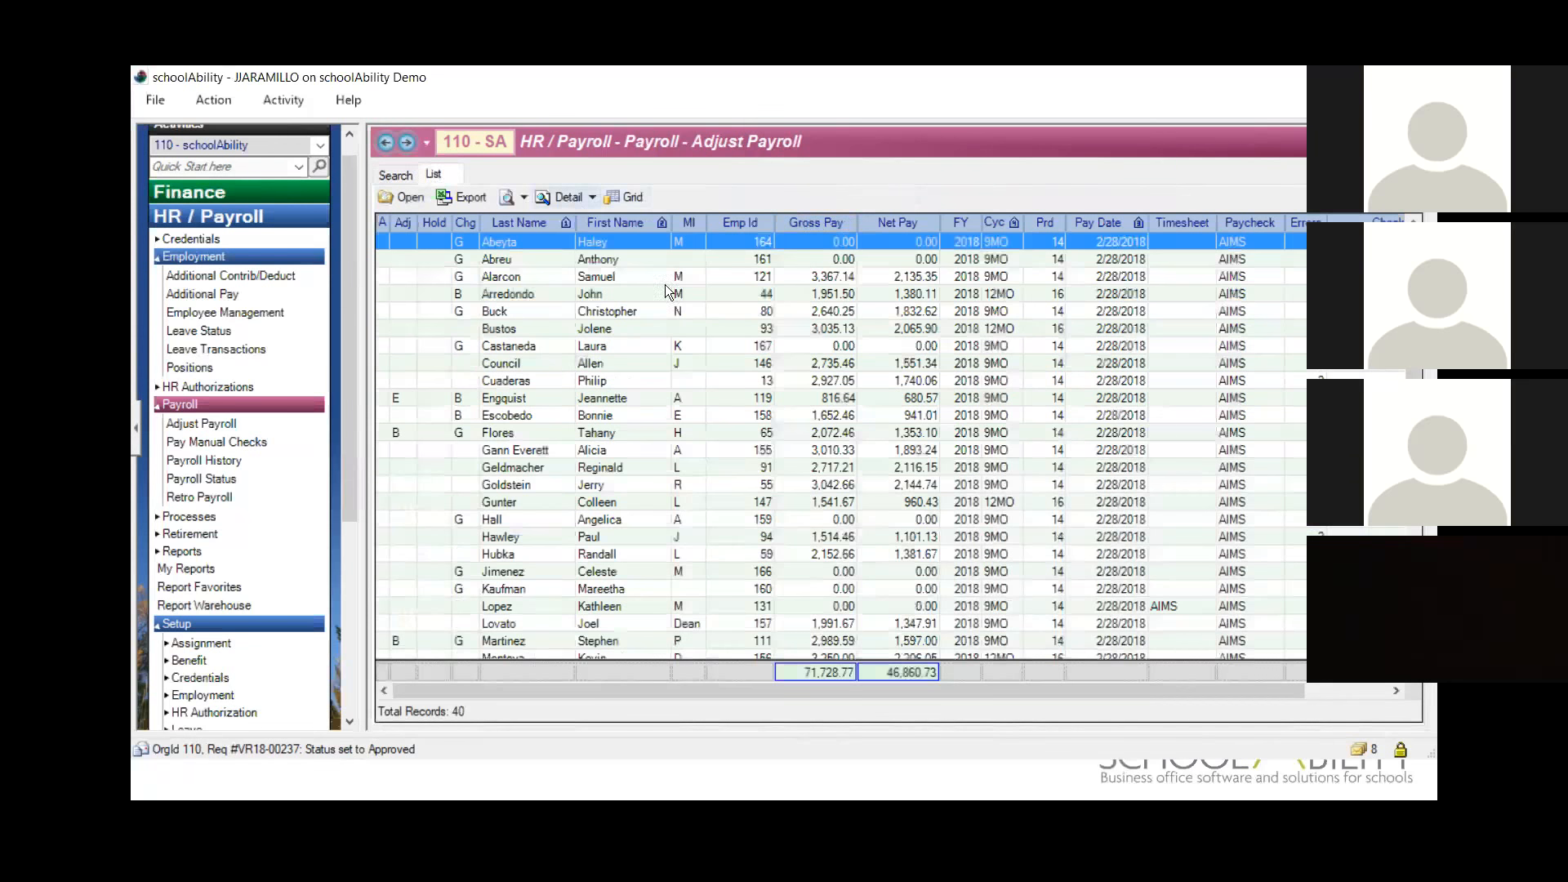
Step: Add a BENEONLY addon to the first listed employee's addon detail for the 2/28/2018 pay date
left_click(568, 196)
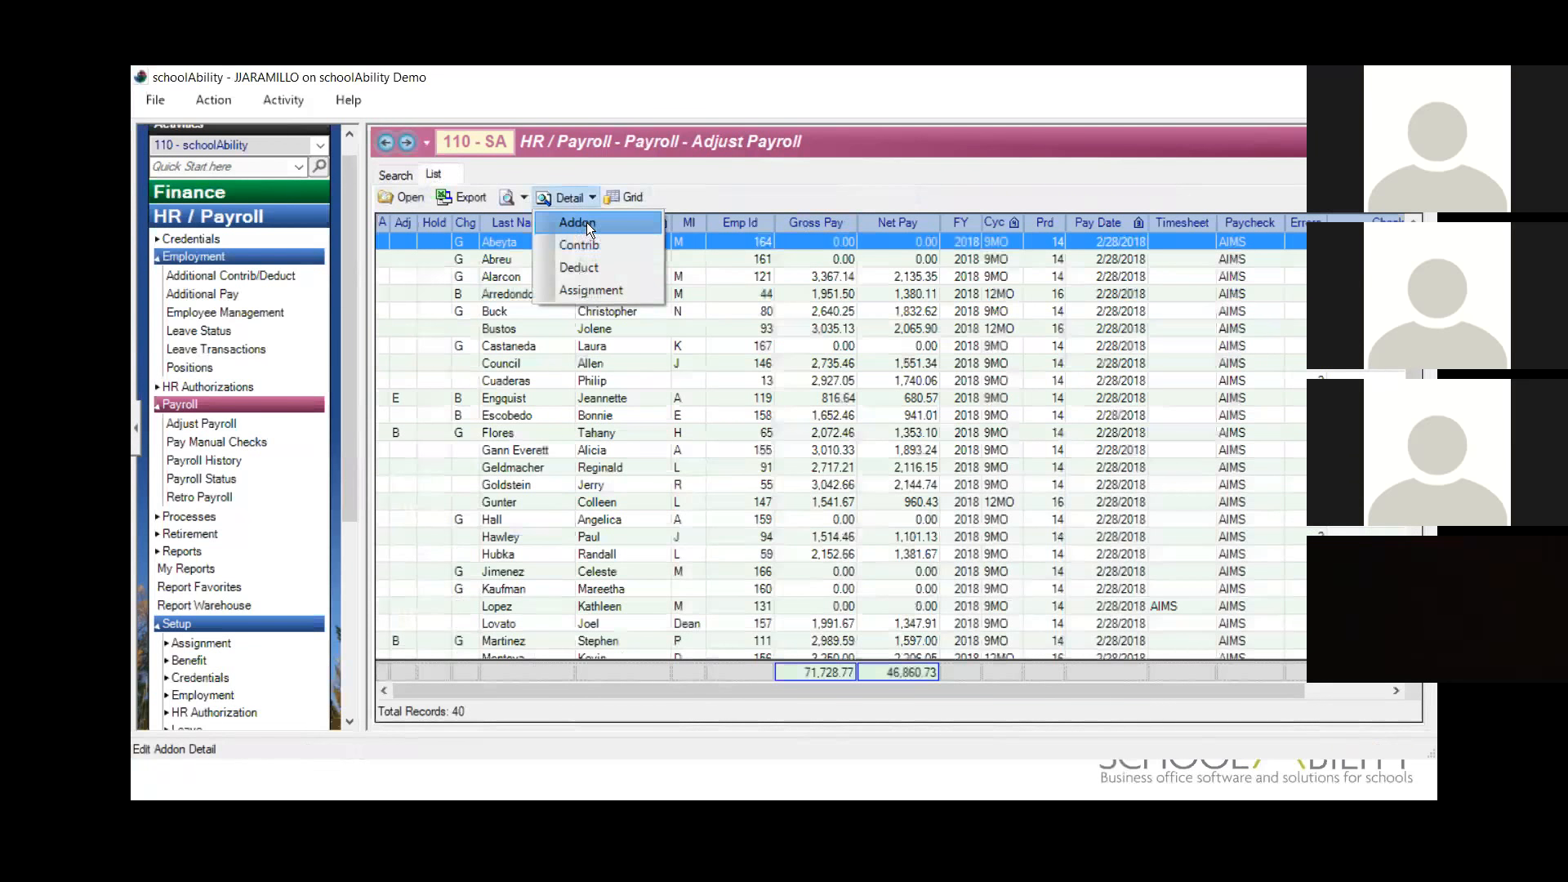
left_click(586, 222)
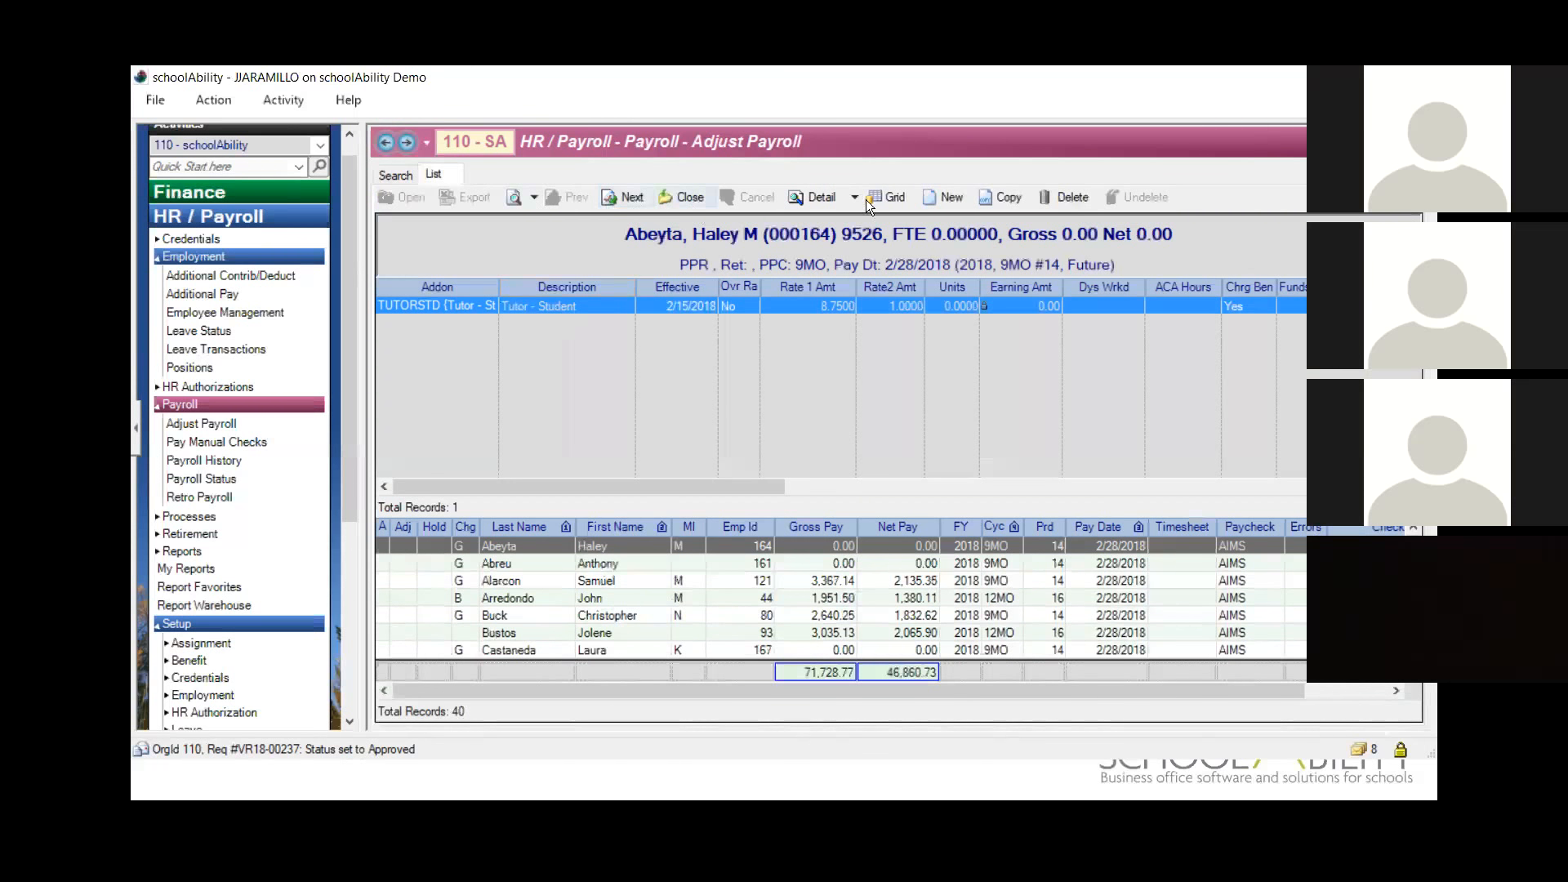
left_click(957, 201)
left_click(485, 323)
double_click(699, 190)
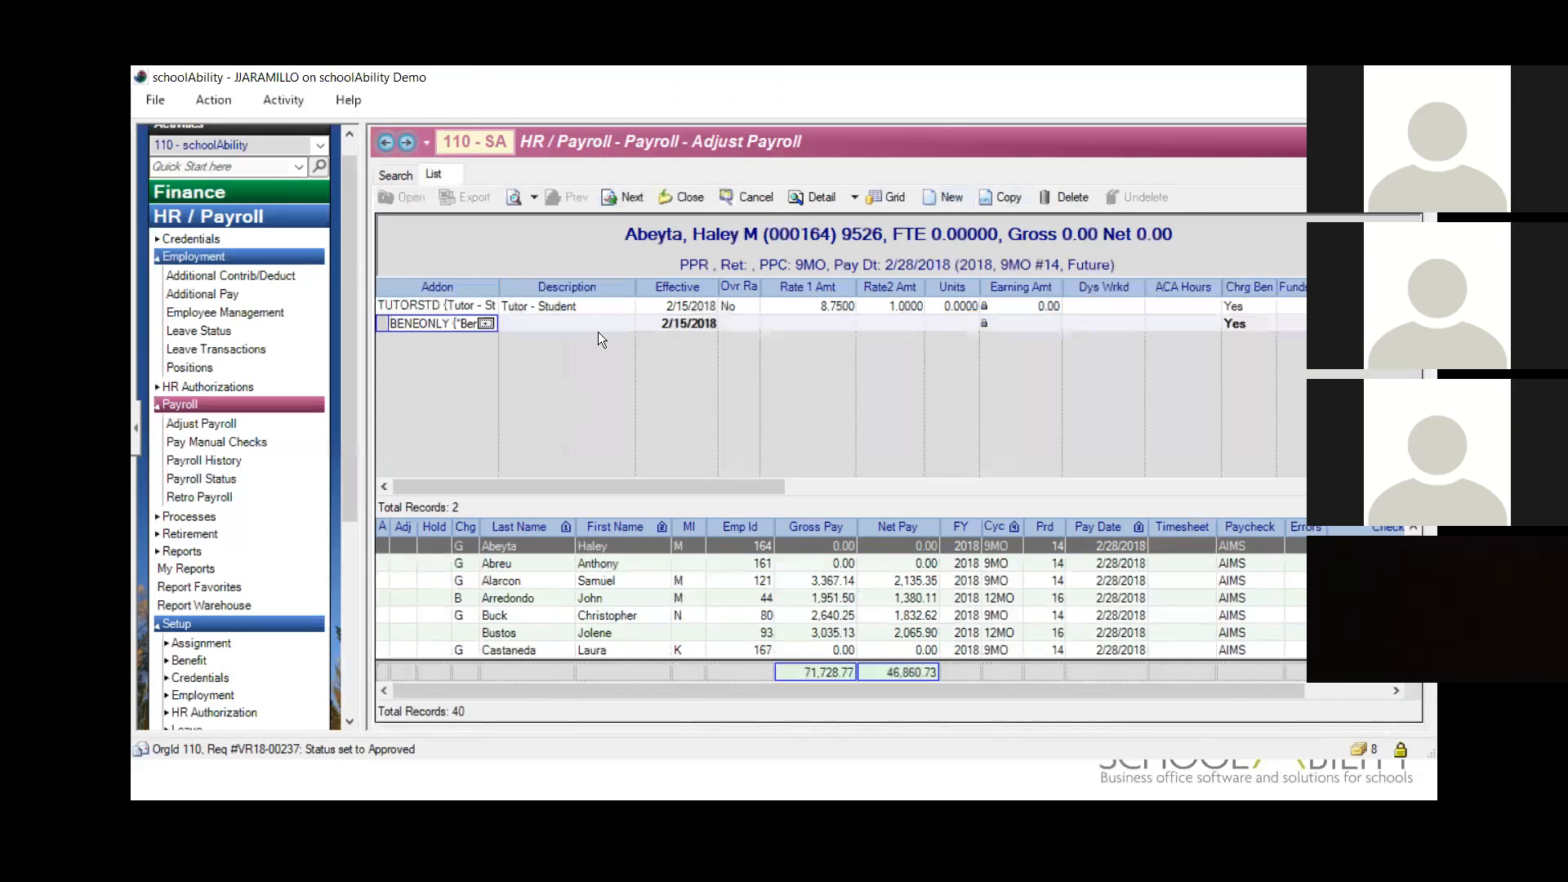
Step: Expand the account components on the BENEONLY addon row and set Funds to 11000 and Func to 1000
left_click(598, 330)
left_click(1326, 324)
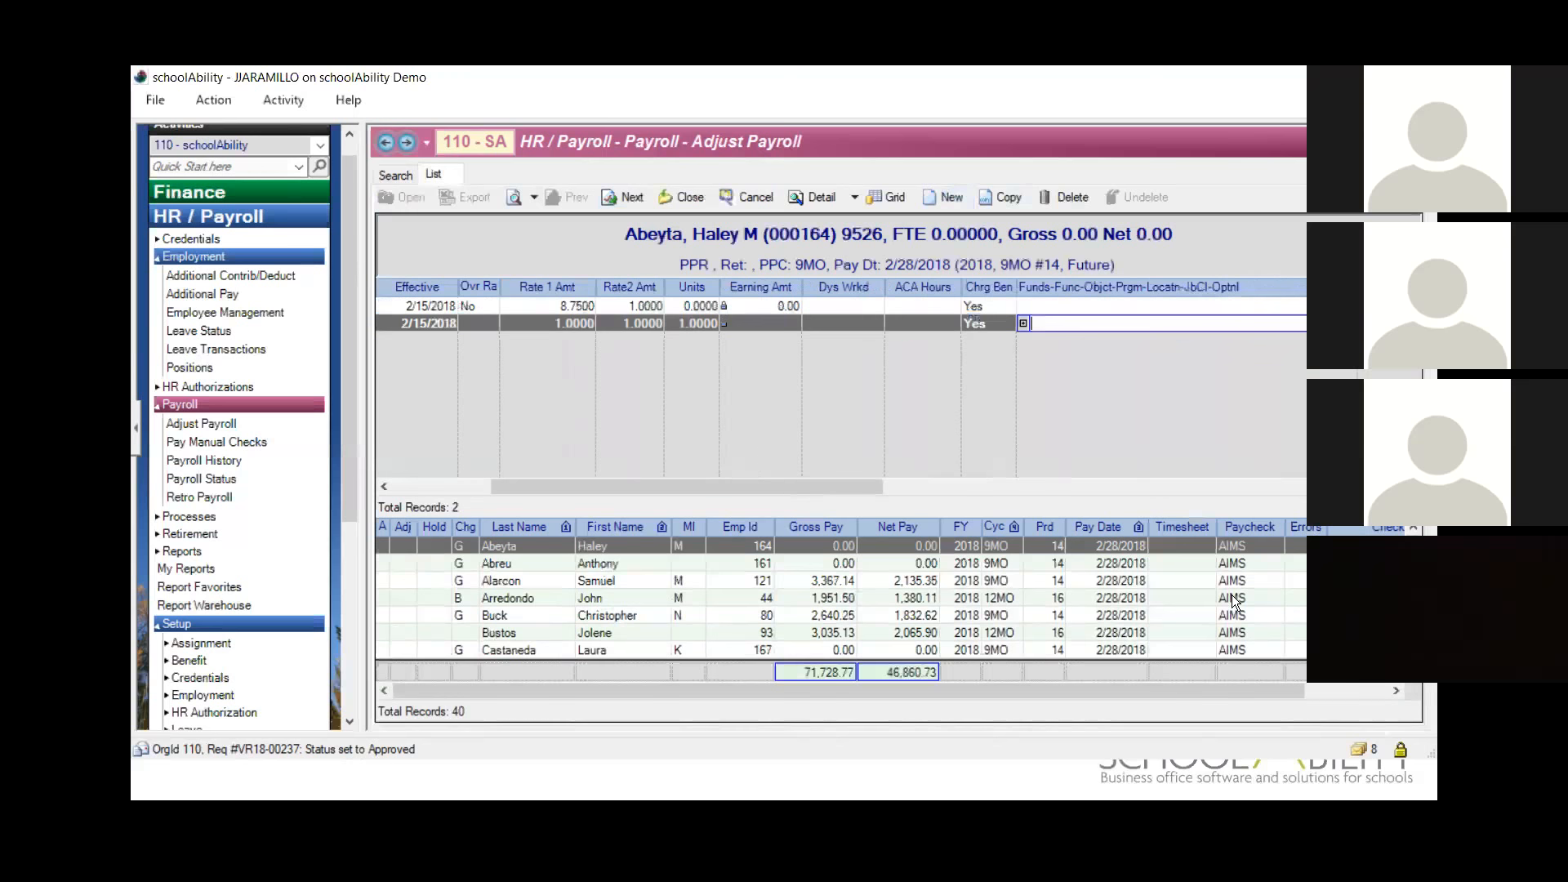
left_click(1024, 324)
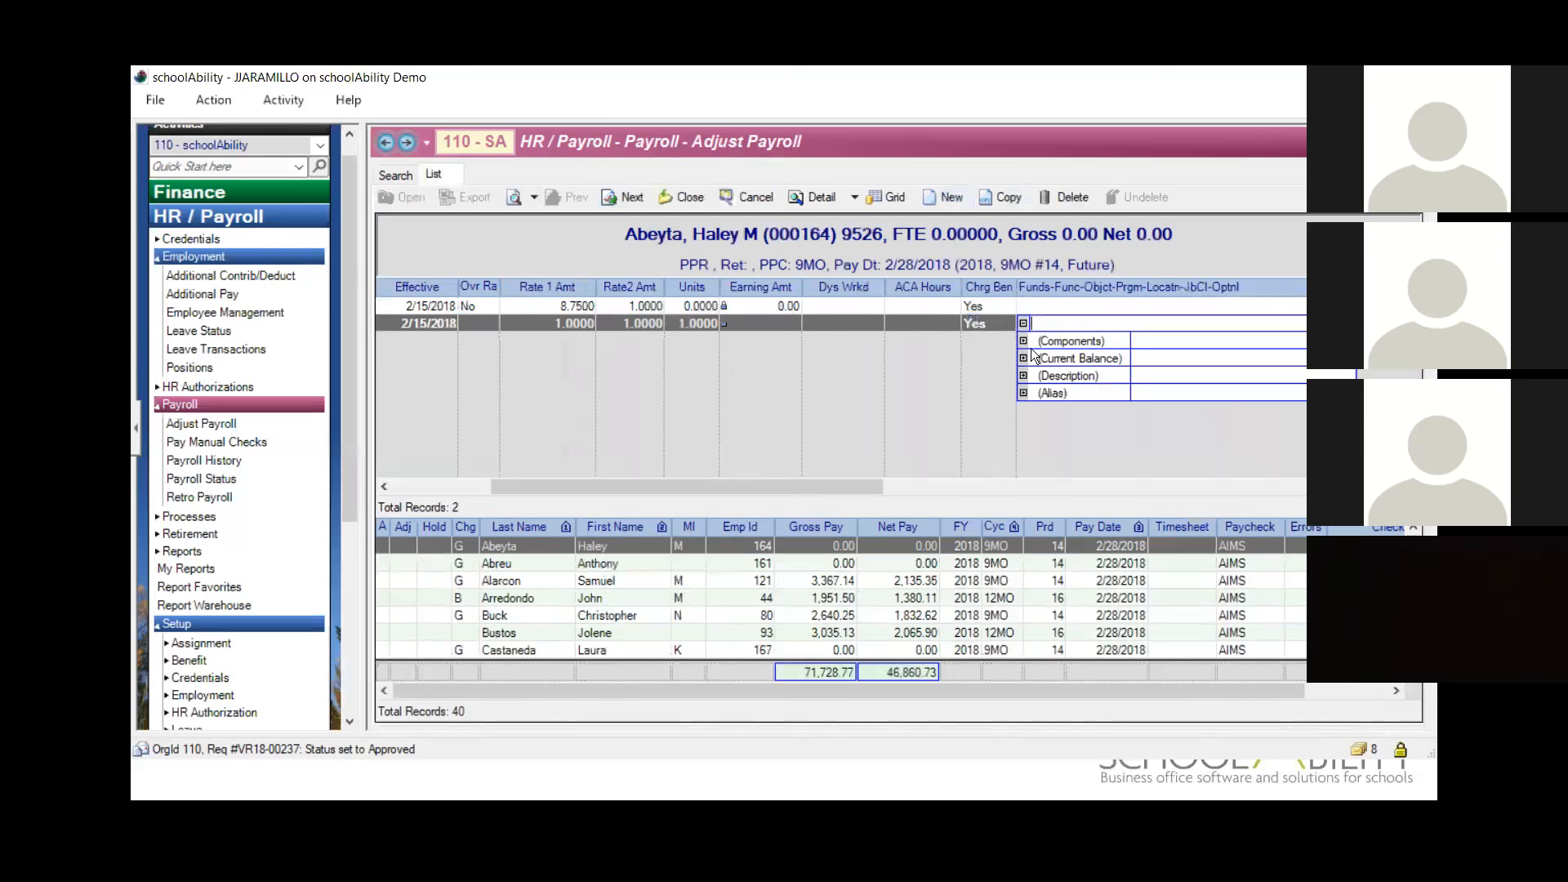
left_click(1023, 341)
type("11000")
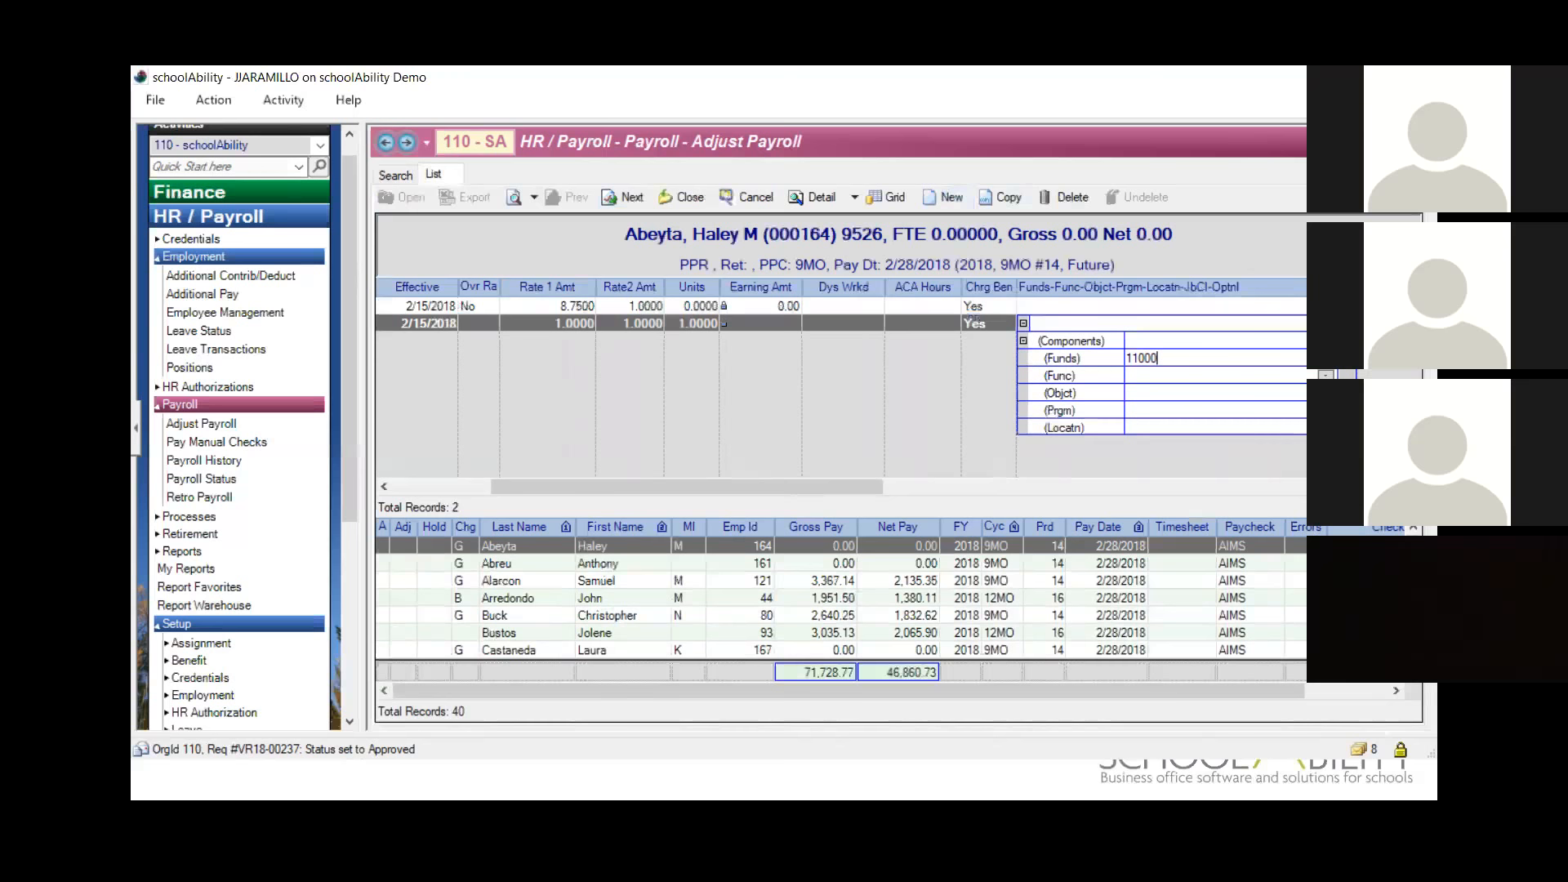
key("Tab")
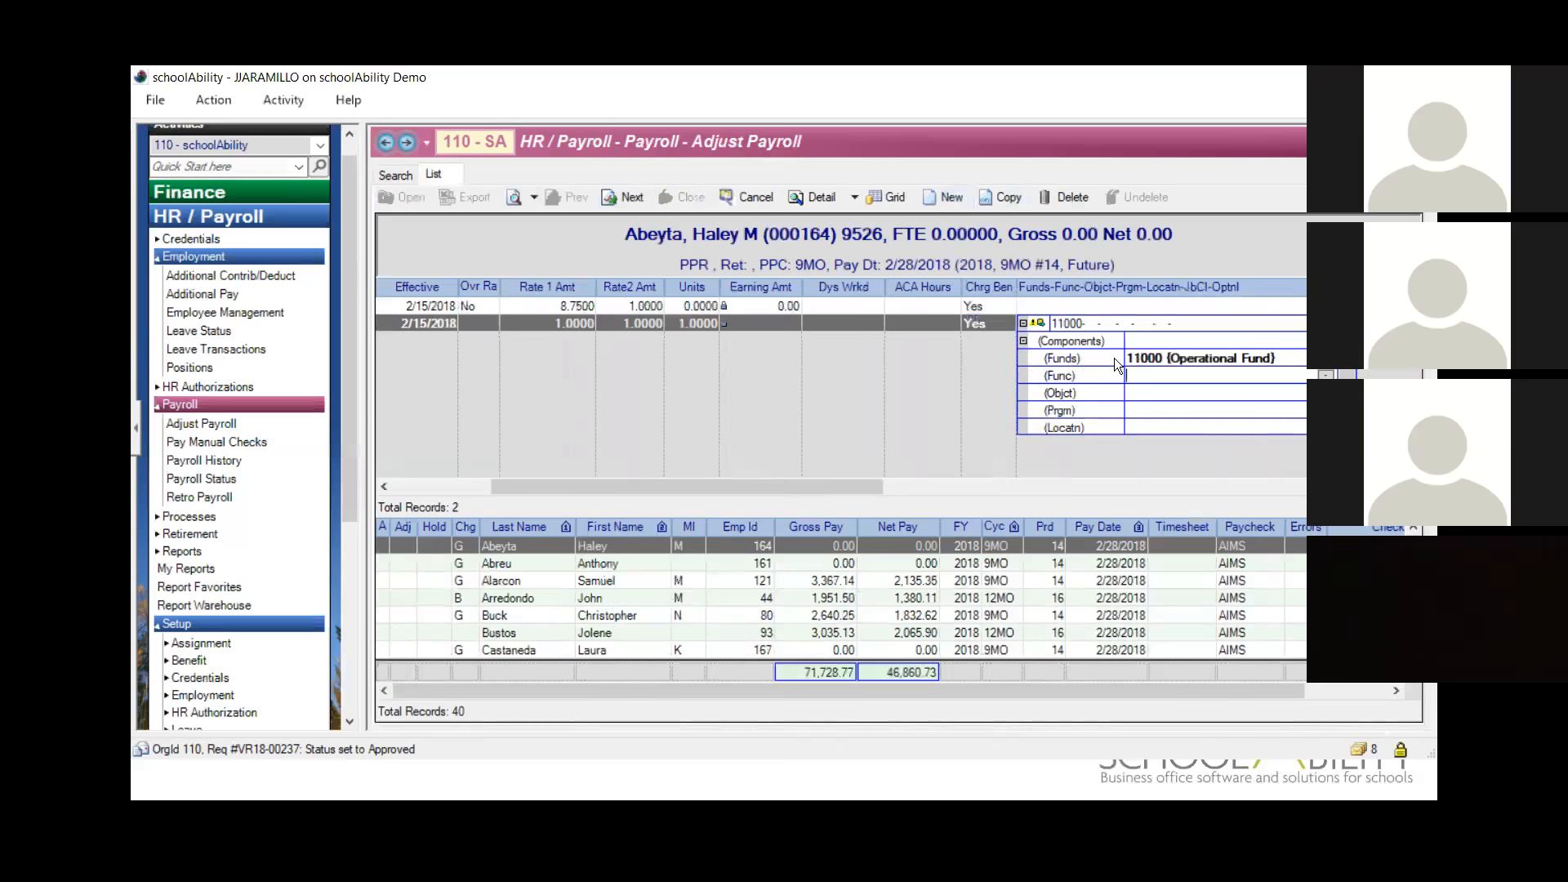
type("1000")
key("Tab")
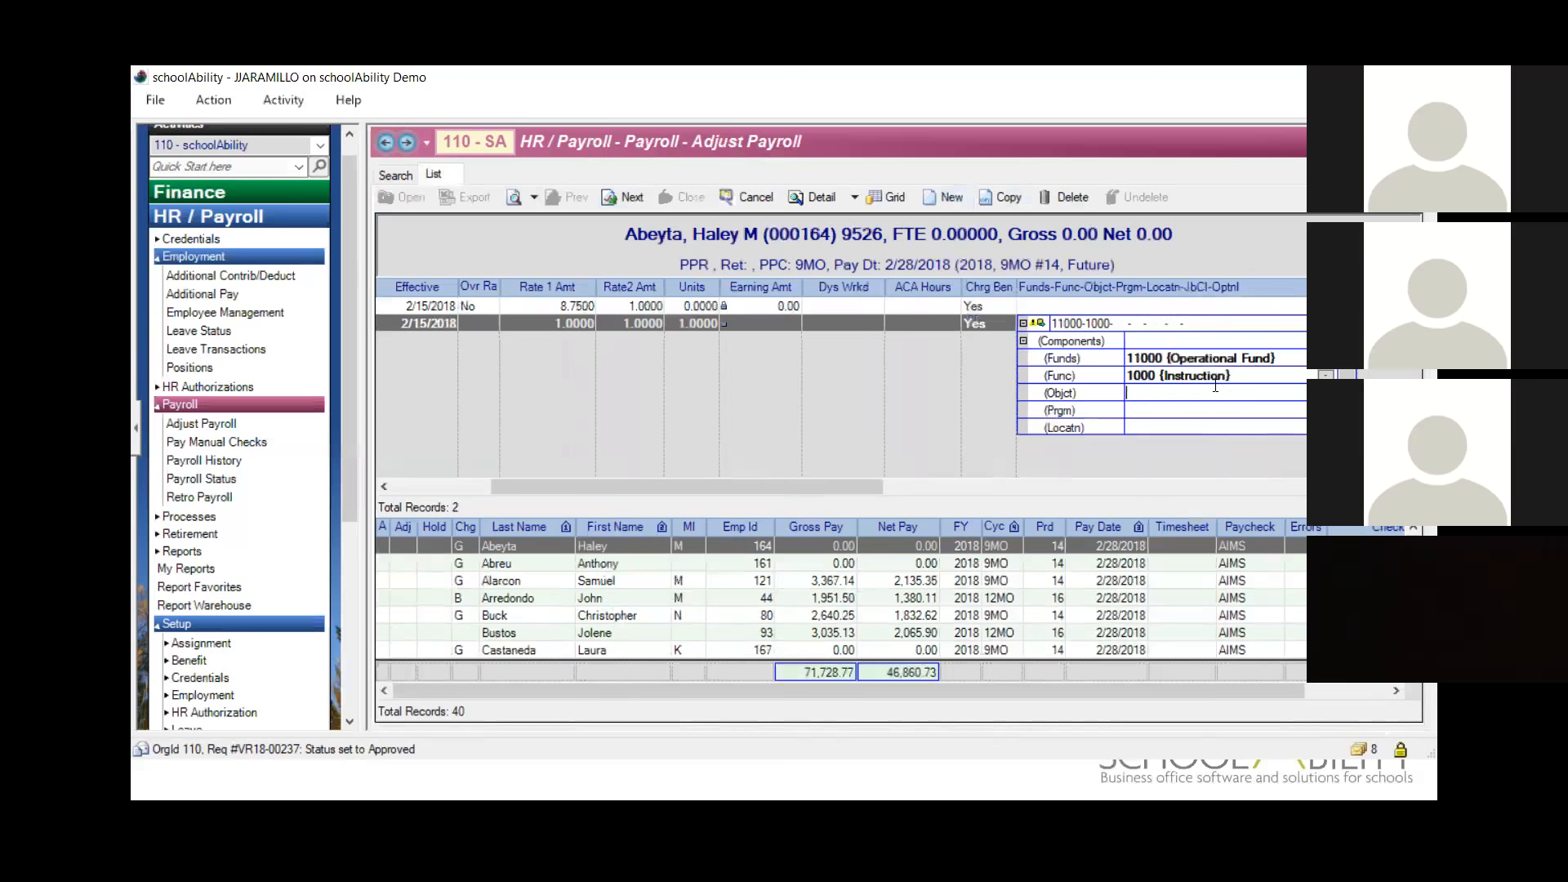
Step: Set the BENEONLY account's Objct to 51100, Prgm to 1010 and Locatn to 524001
type("51100")
key("Tab")
type("1010")
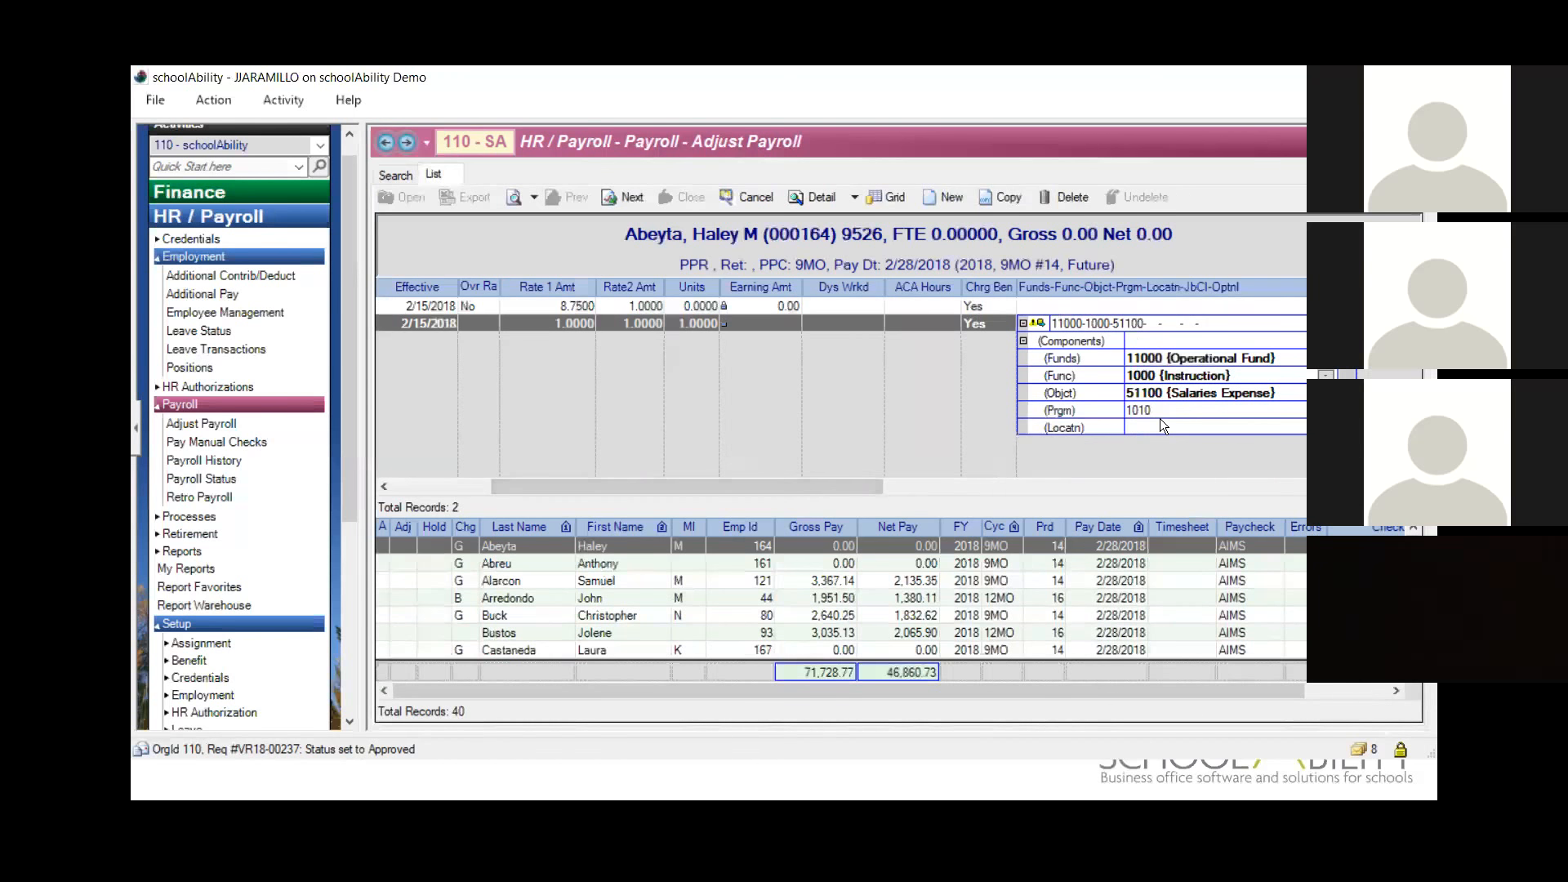
key("Tab")
type("524")
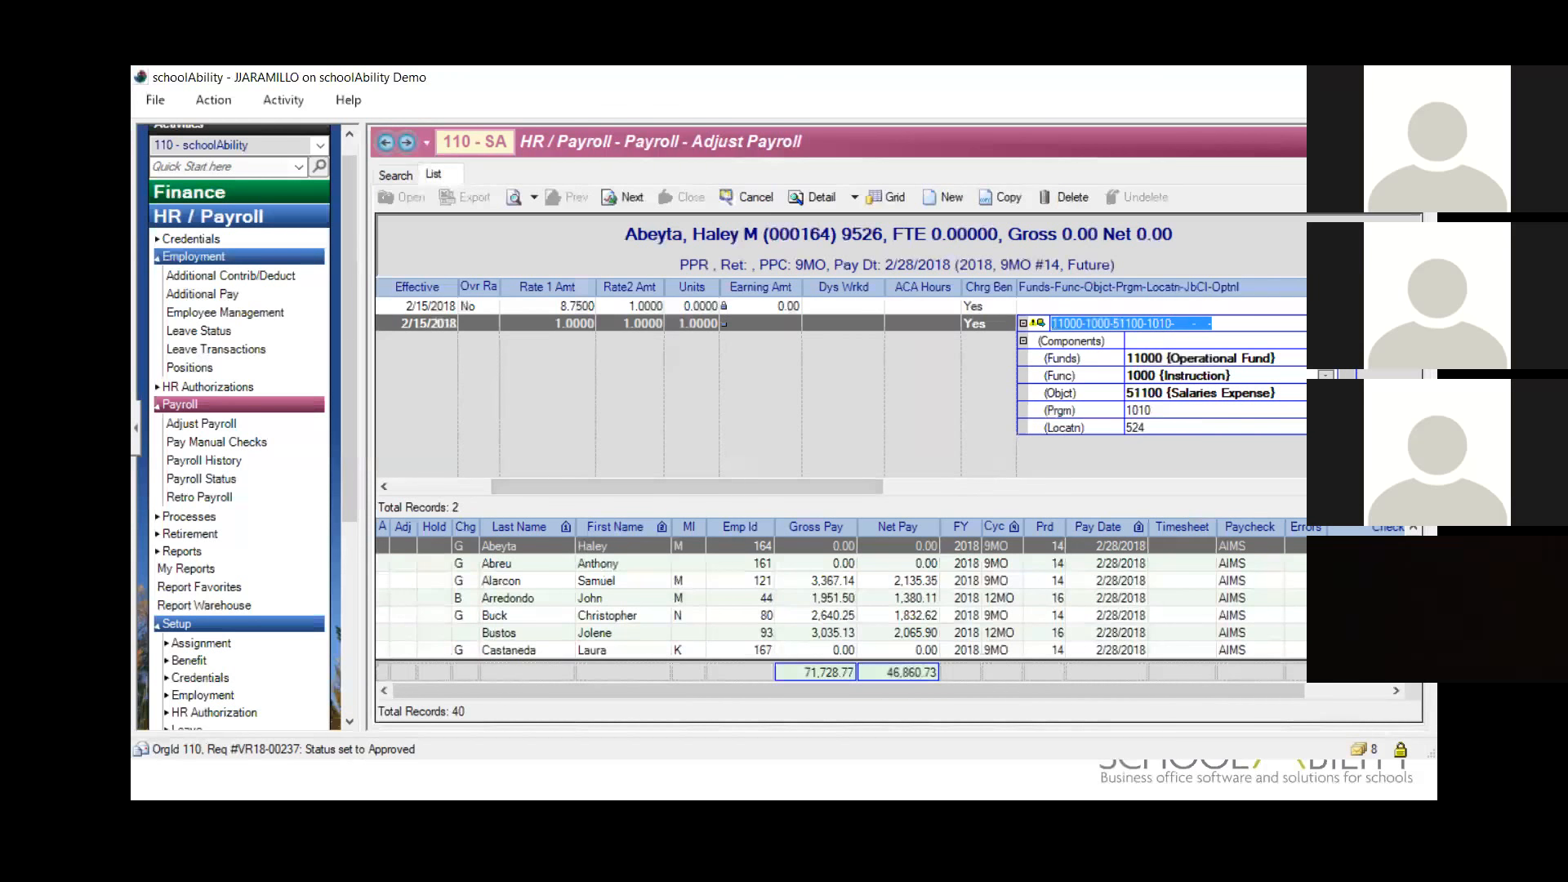
key("Tab")
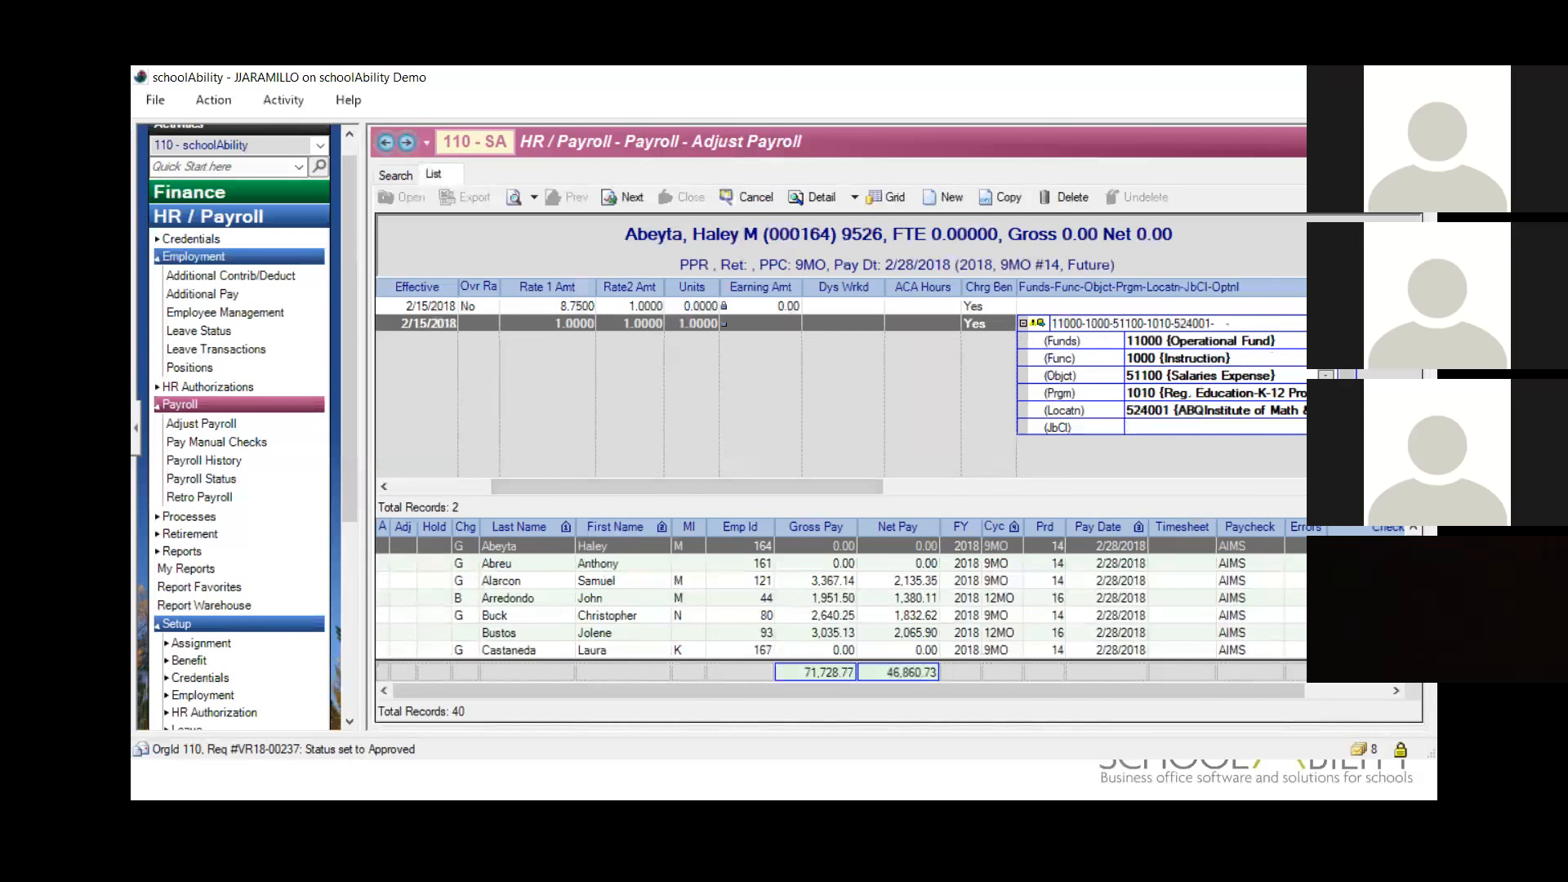
scroll(1161, 384, "down", 1)
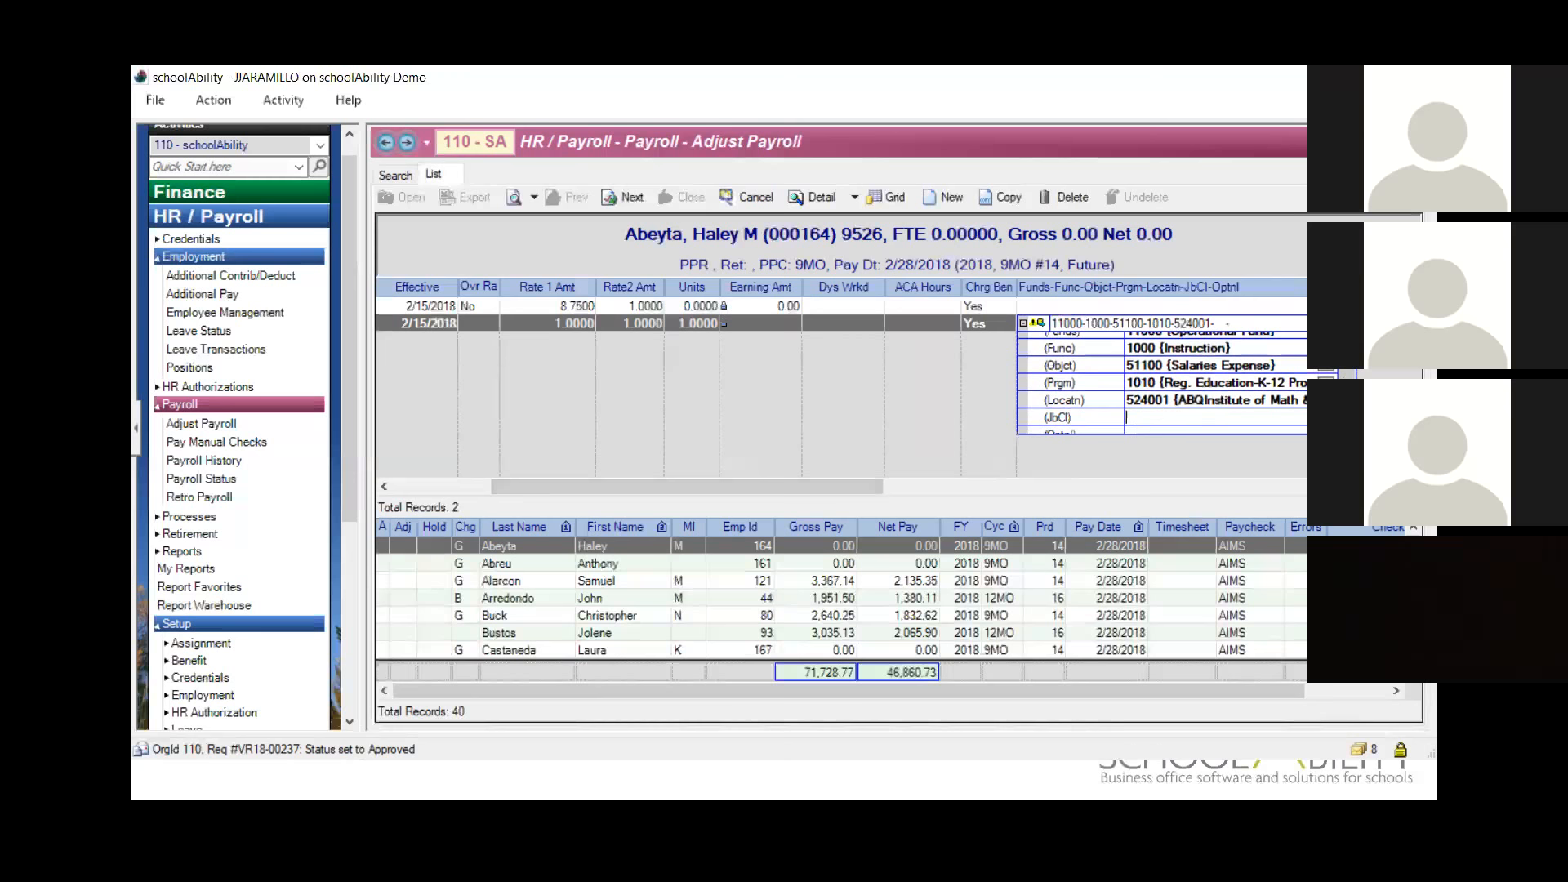
left_click(1345, 323)
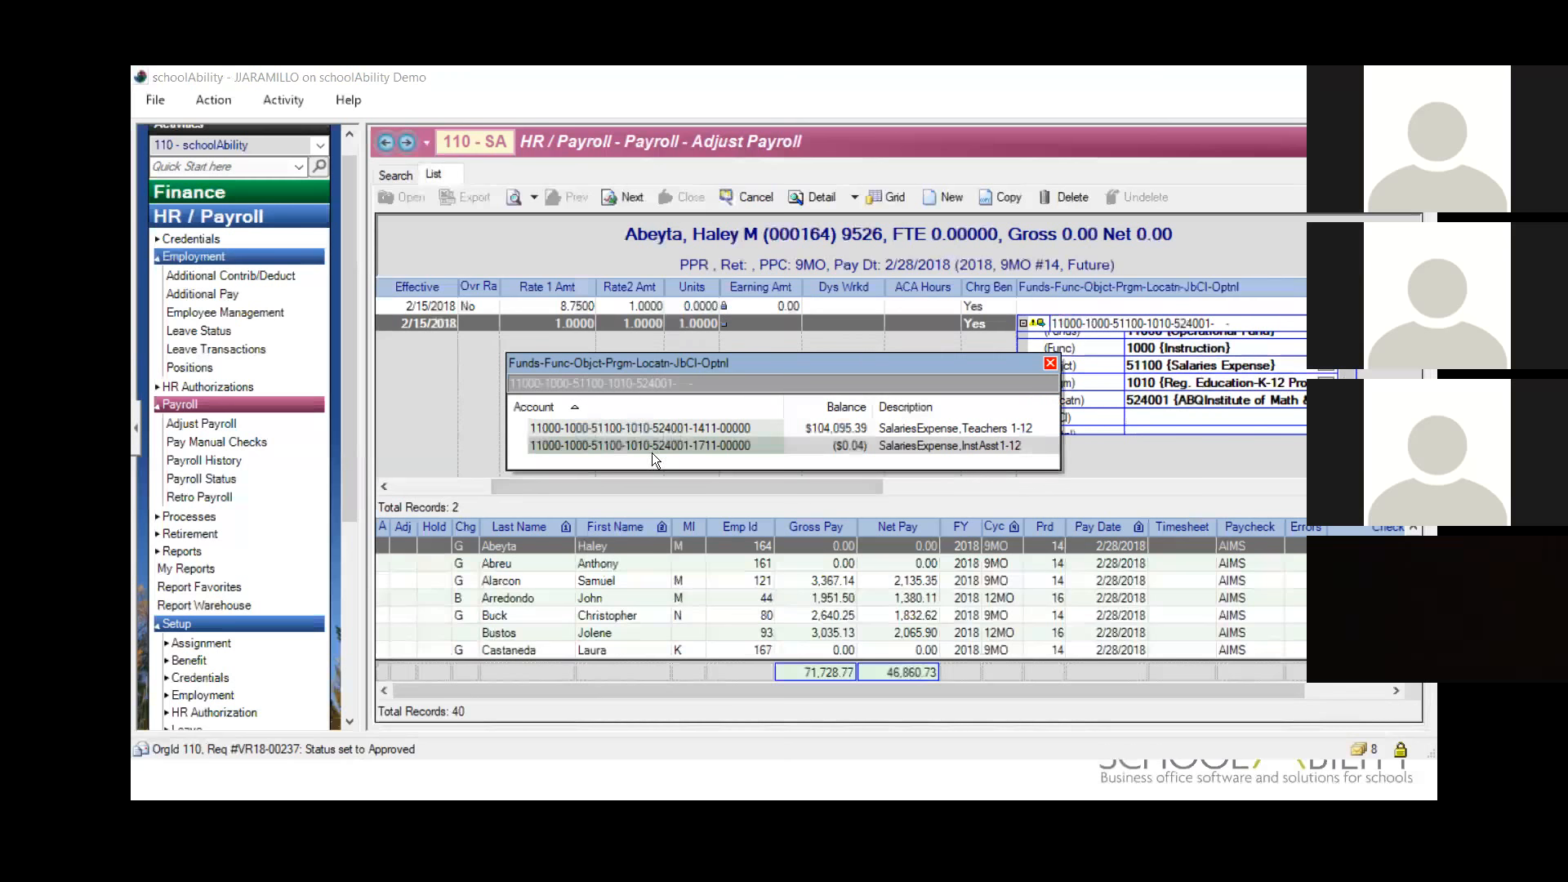
double_click(676, 428)
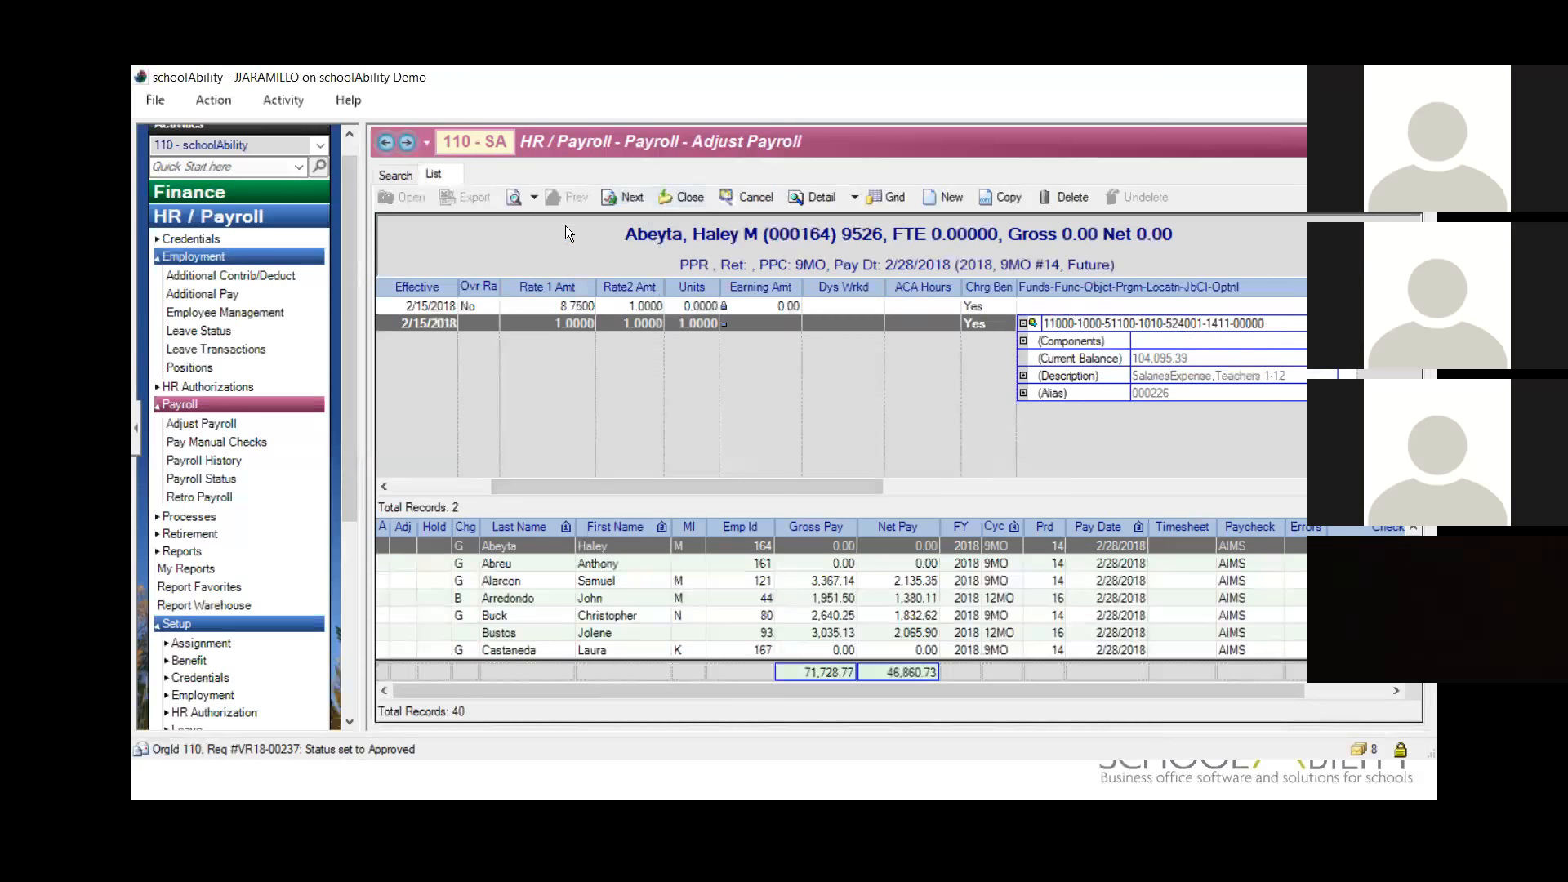
left_click(683, 198)
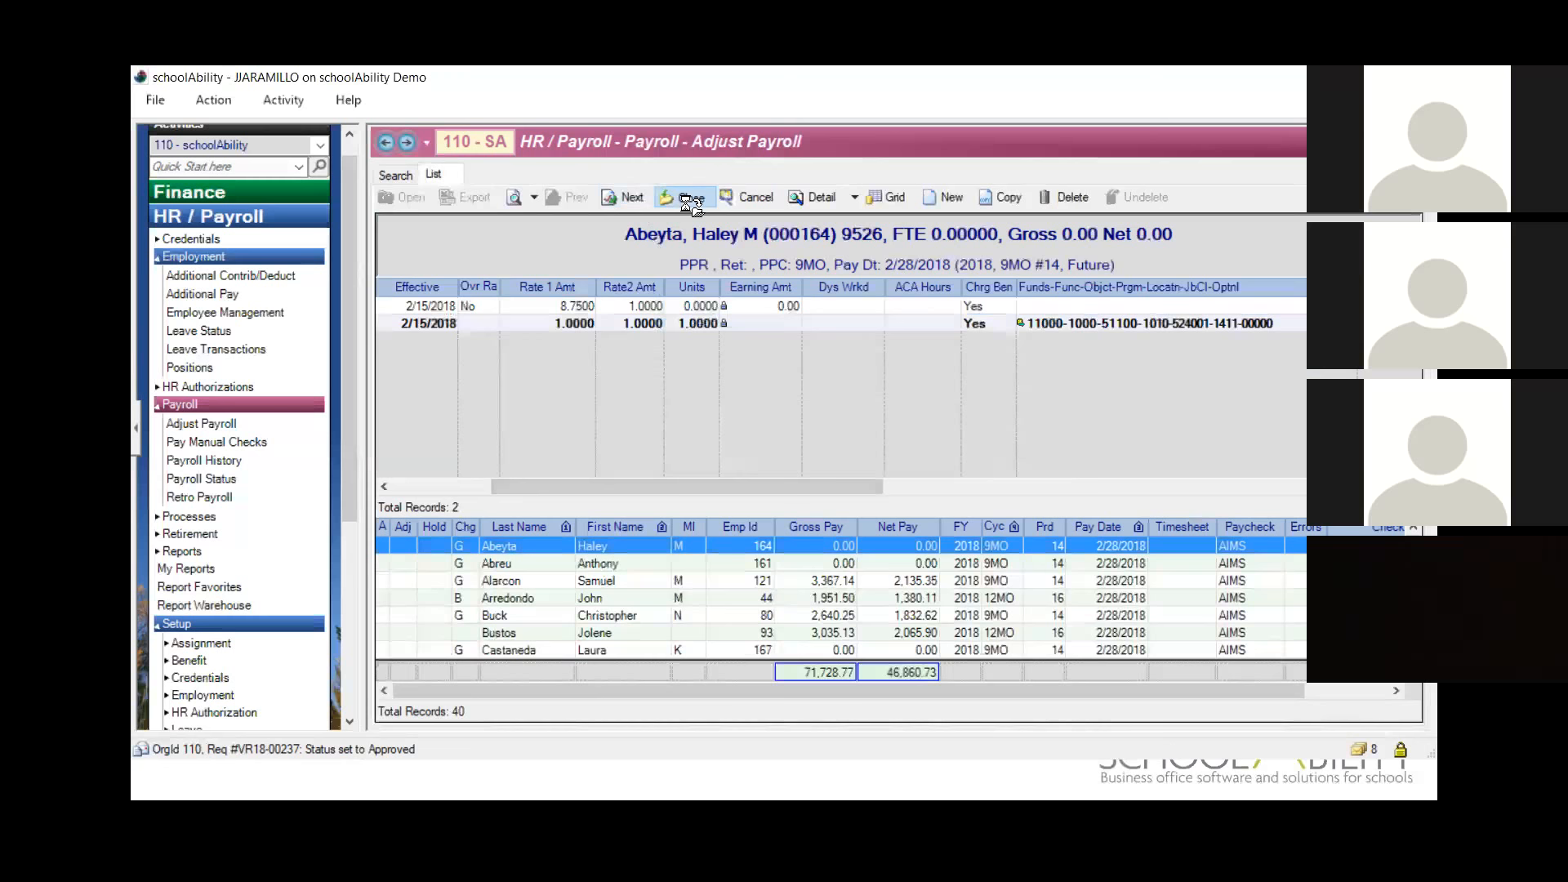
left_click(682, 199)
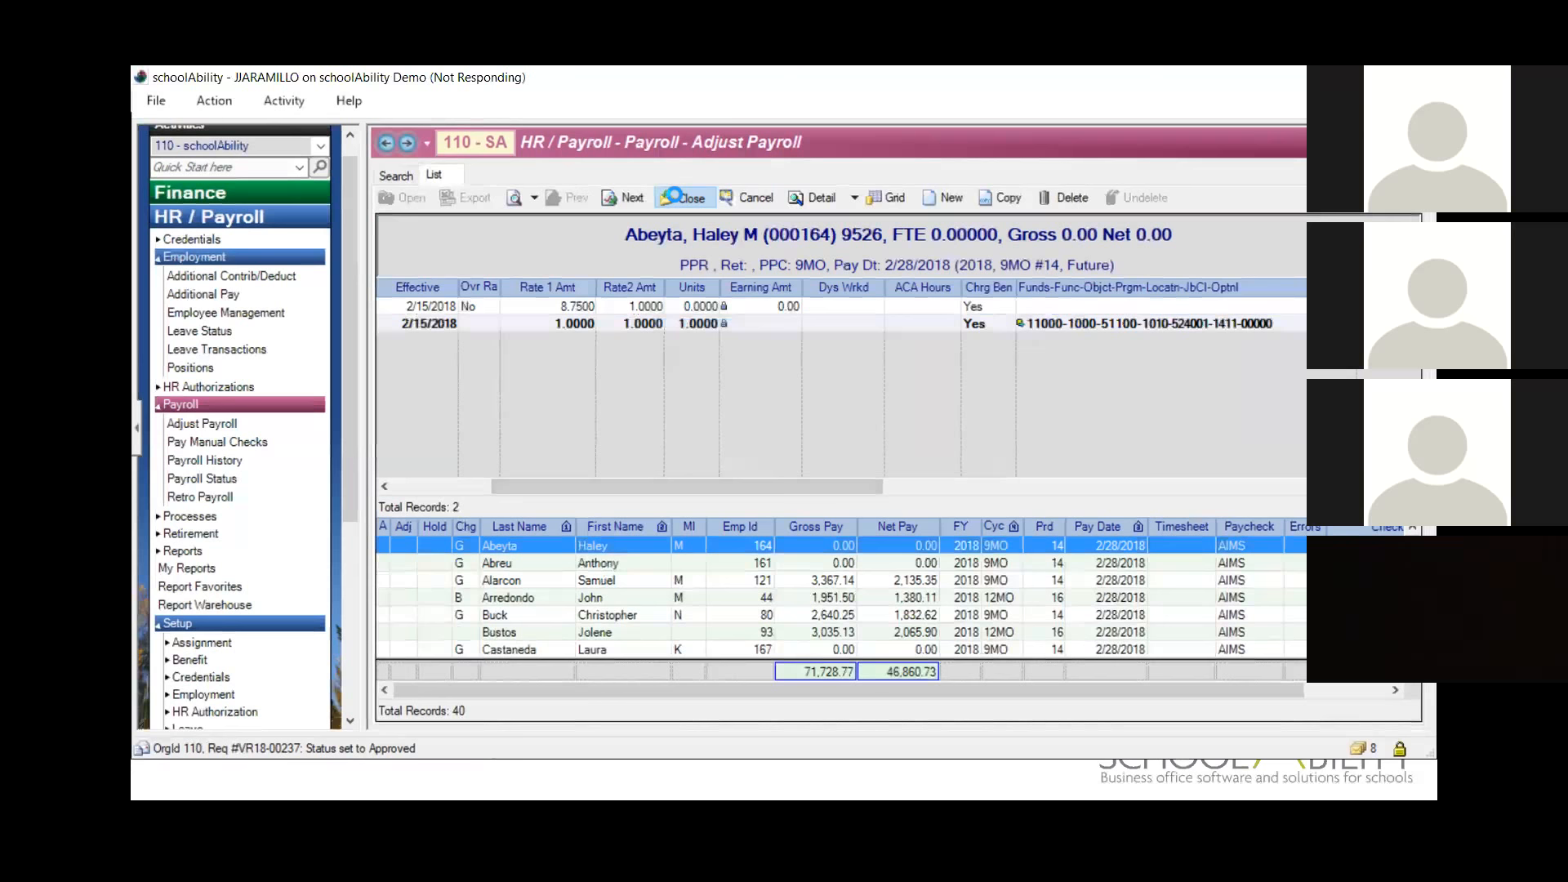
Step: Generate the first listed employee's Employee Payroll Snapshot, review the contributions and enlarged labor distribution, and close the report
left_click(522, 198)
left_click(608, 219)
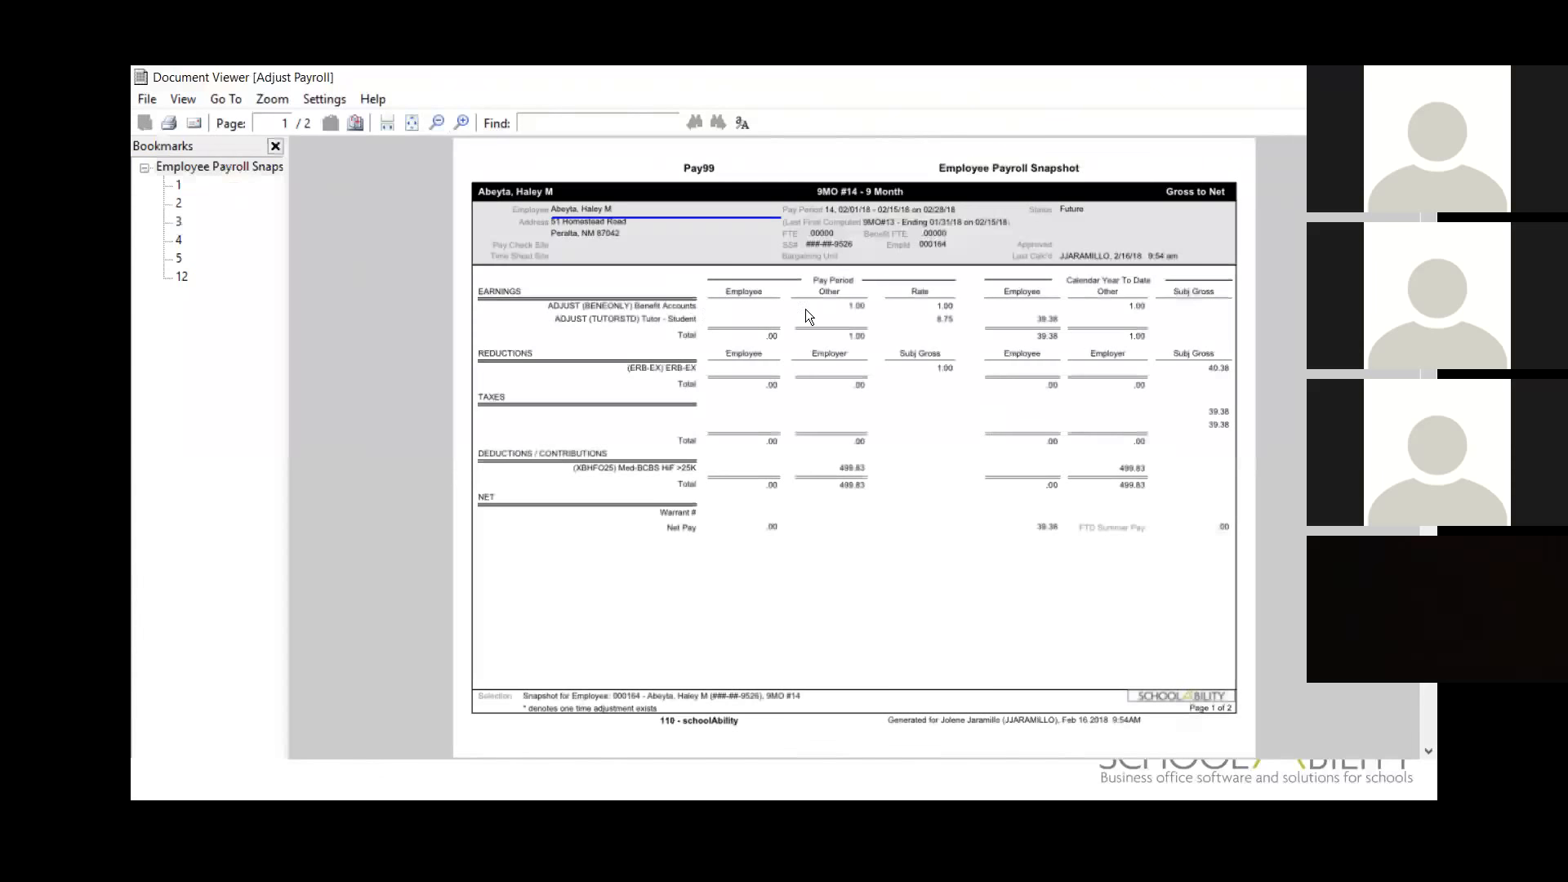
scroll(894, 325, "down", 5)
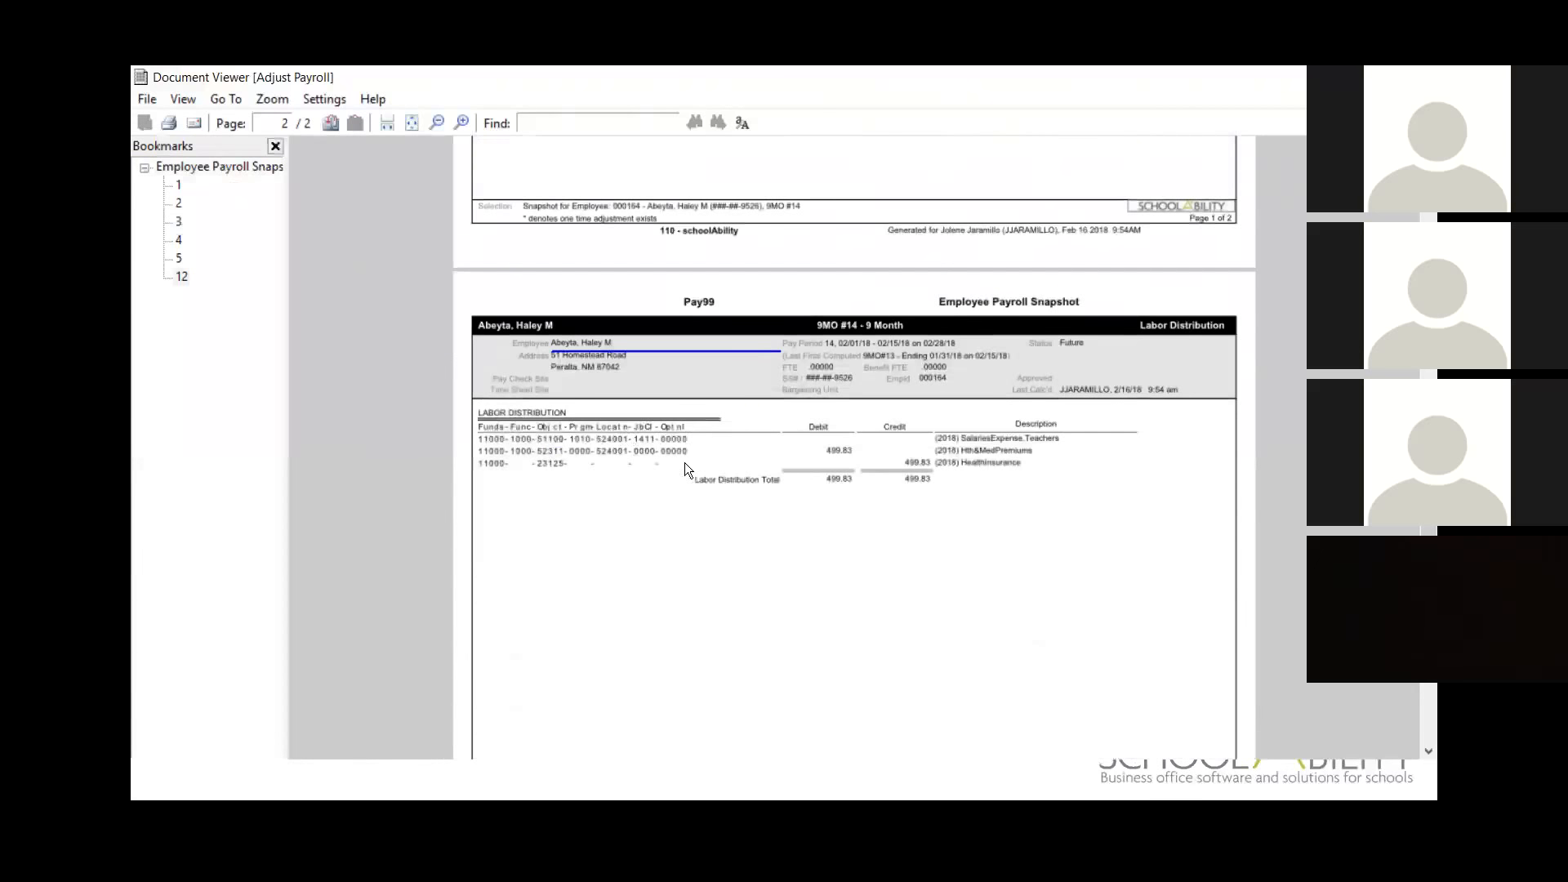
scroll(828, 470, "down", 2)
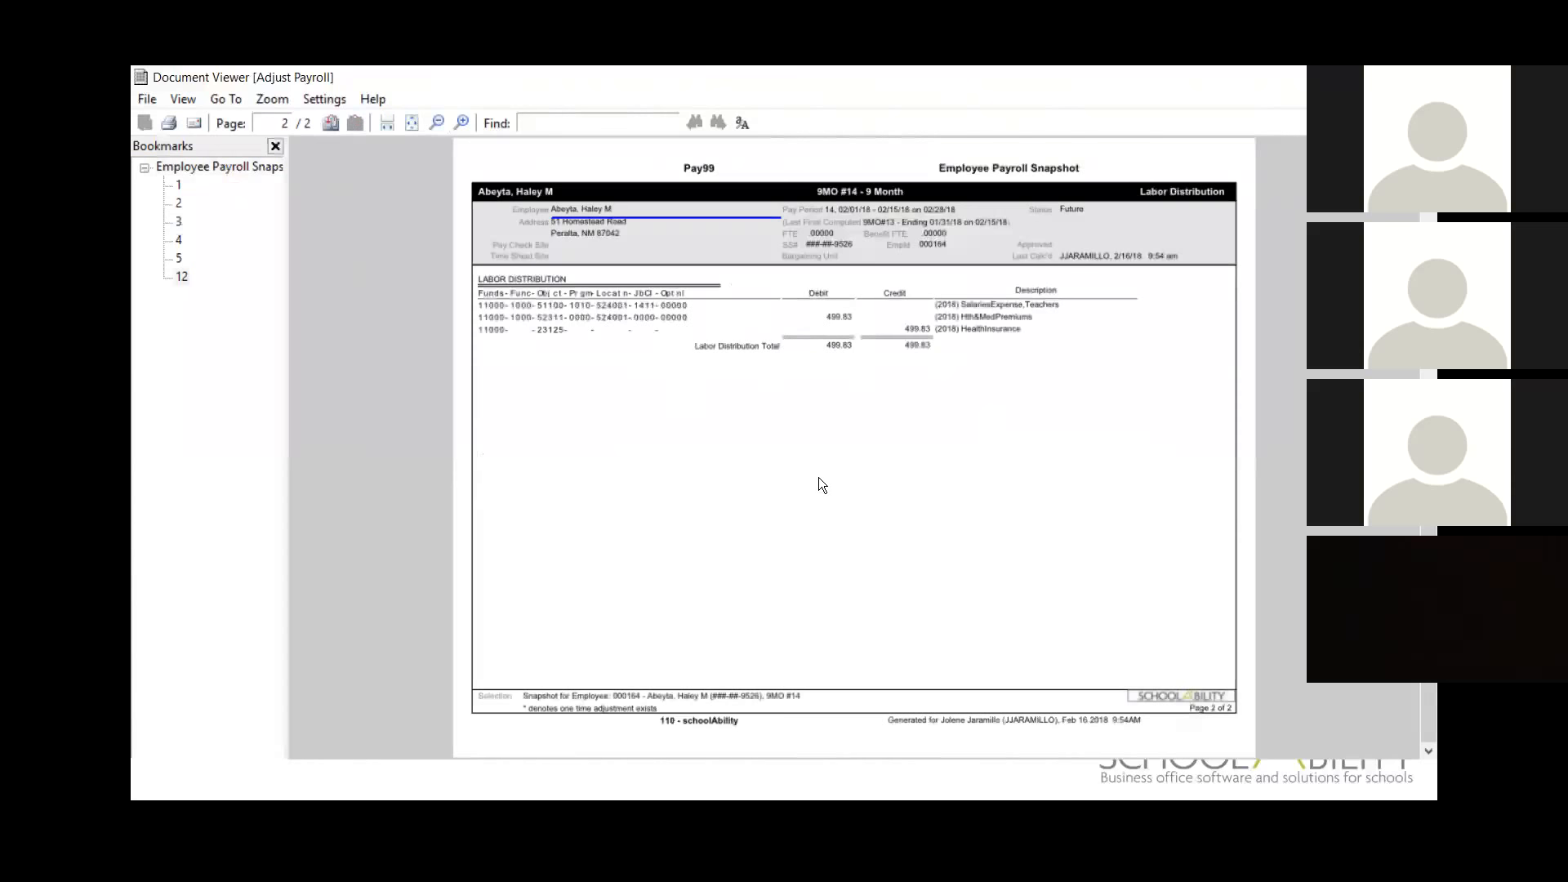
scroll(820, 470, "up", 3)
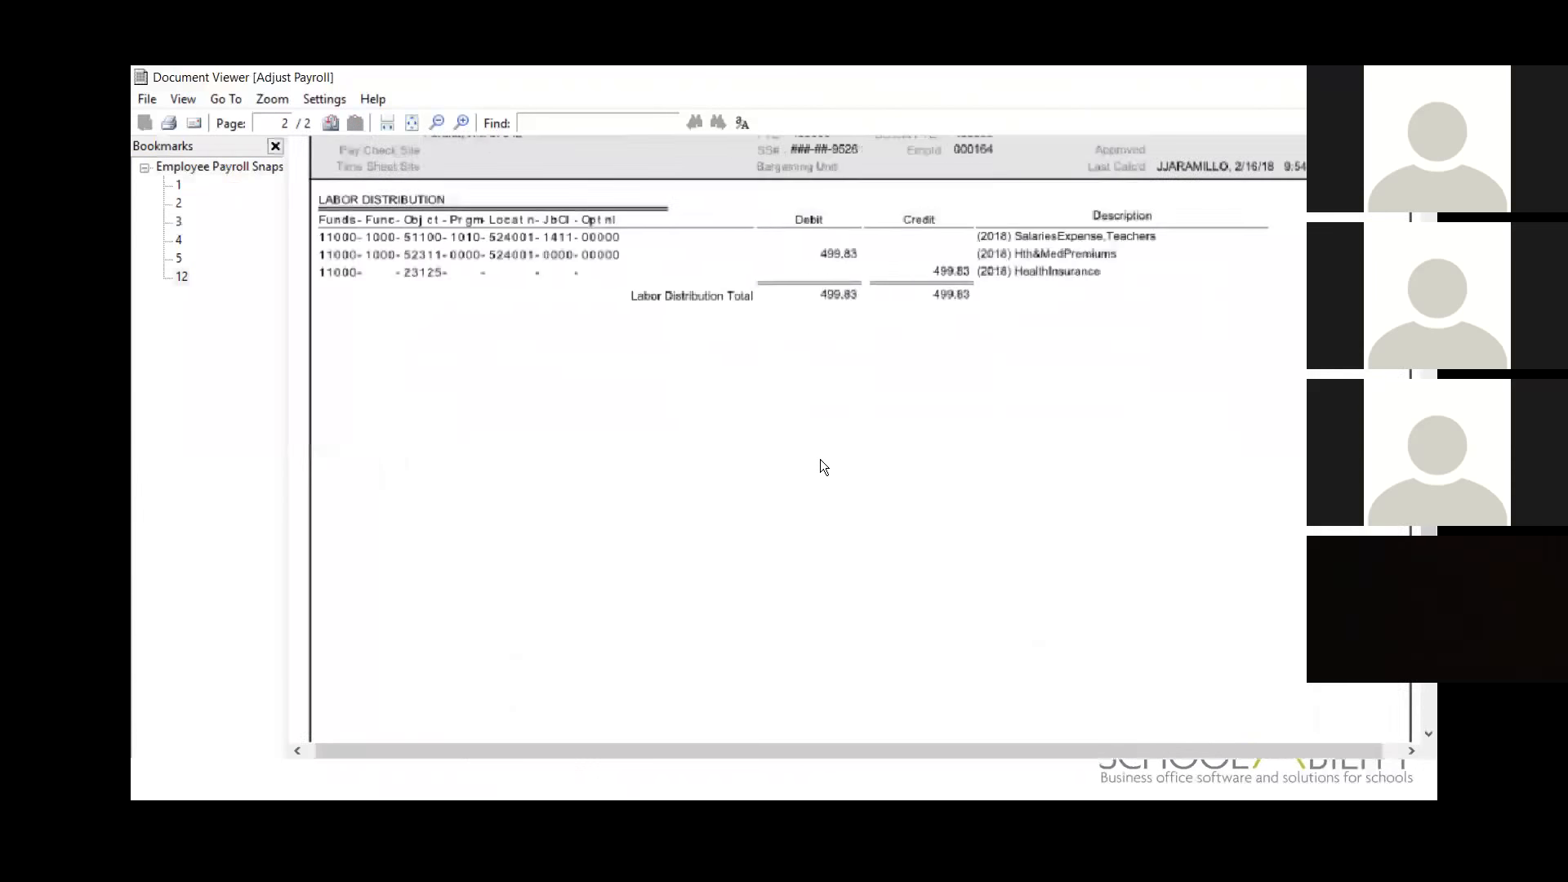
left_click_drag(761, 751, 624, 750)
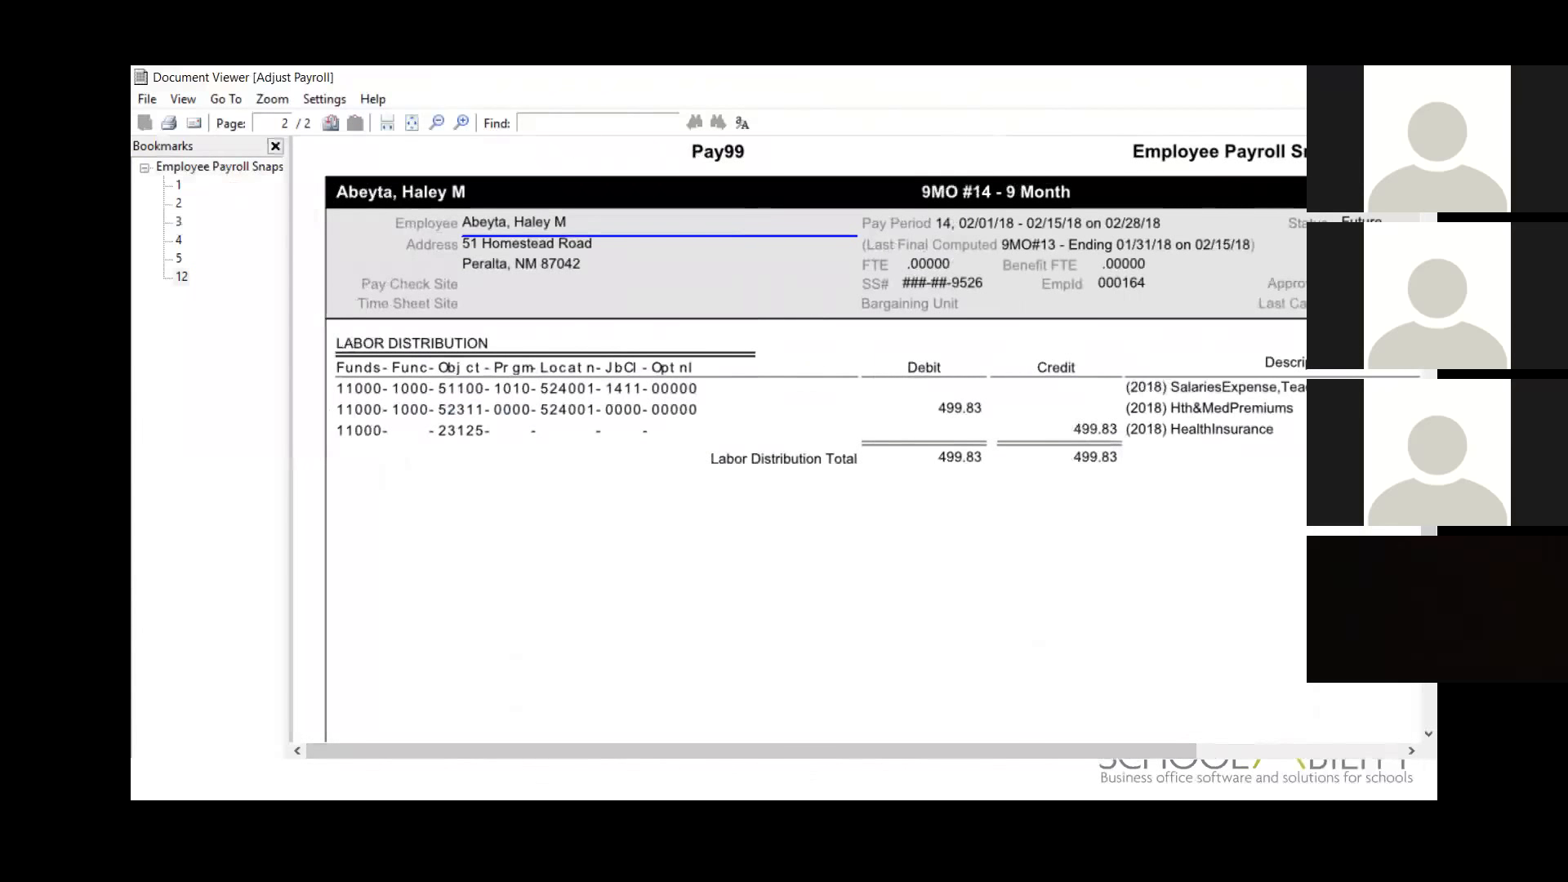
key("alt+F4")
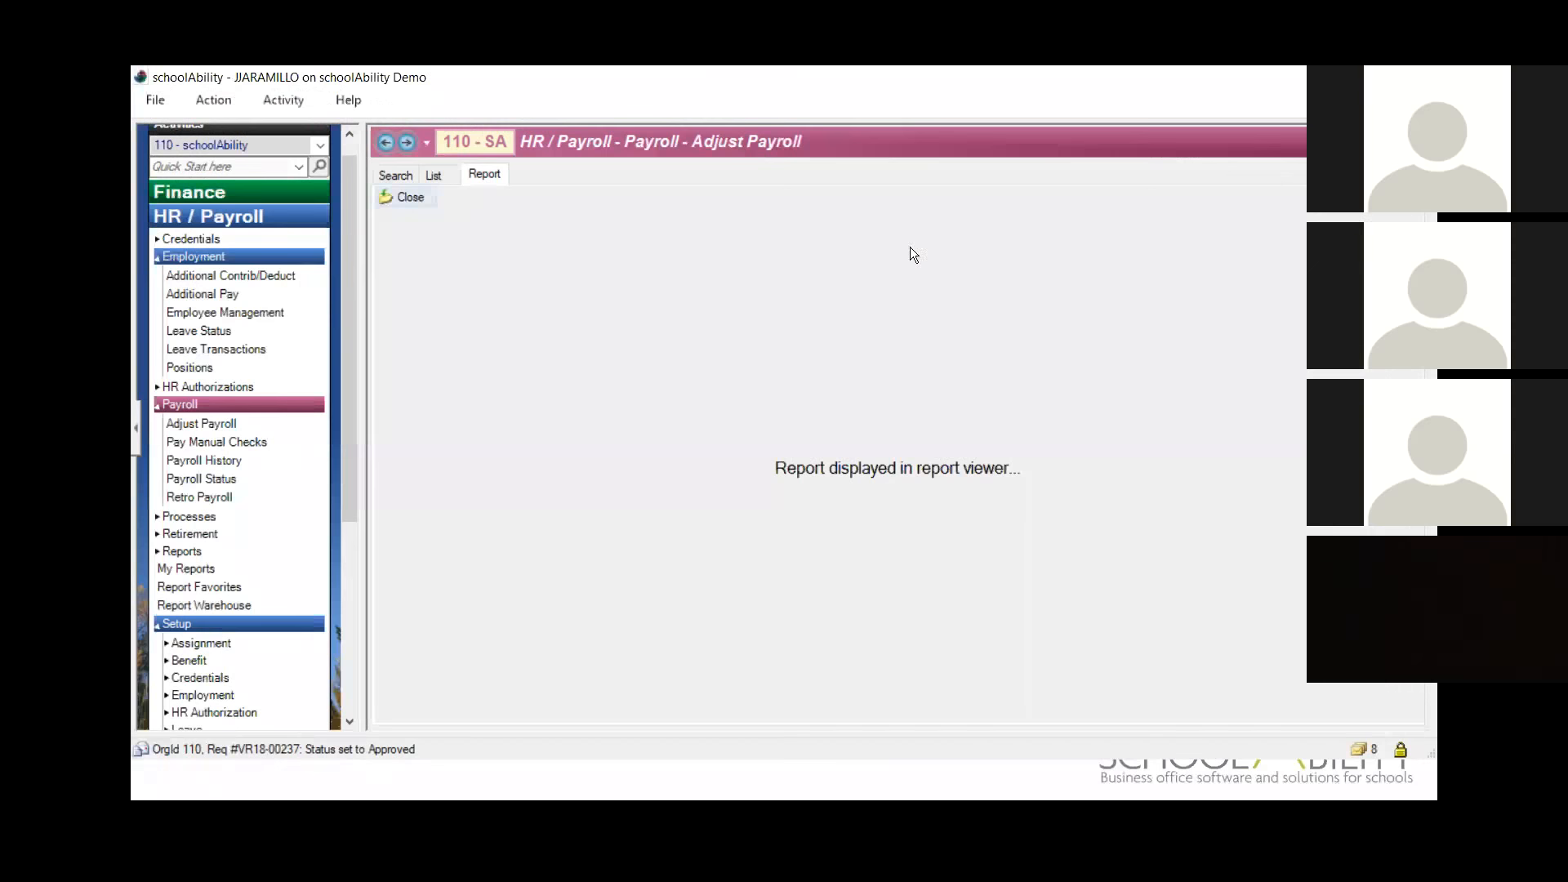
left_click(407, 194)
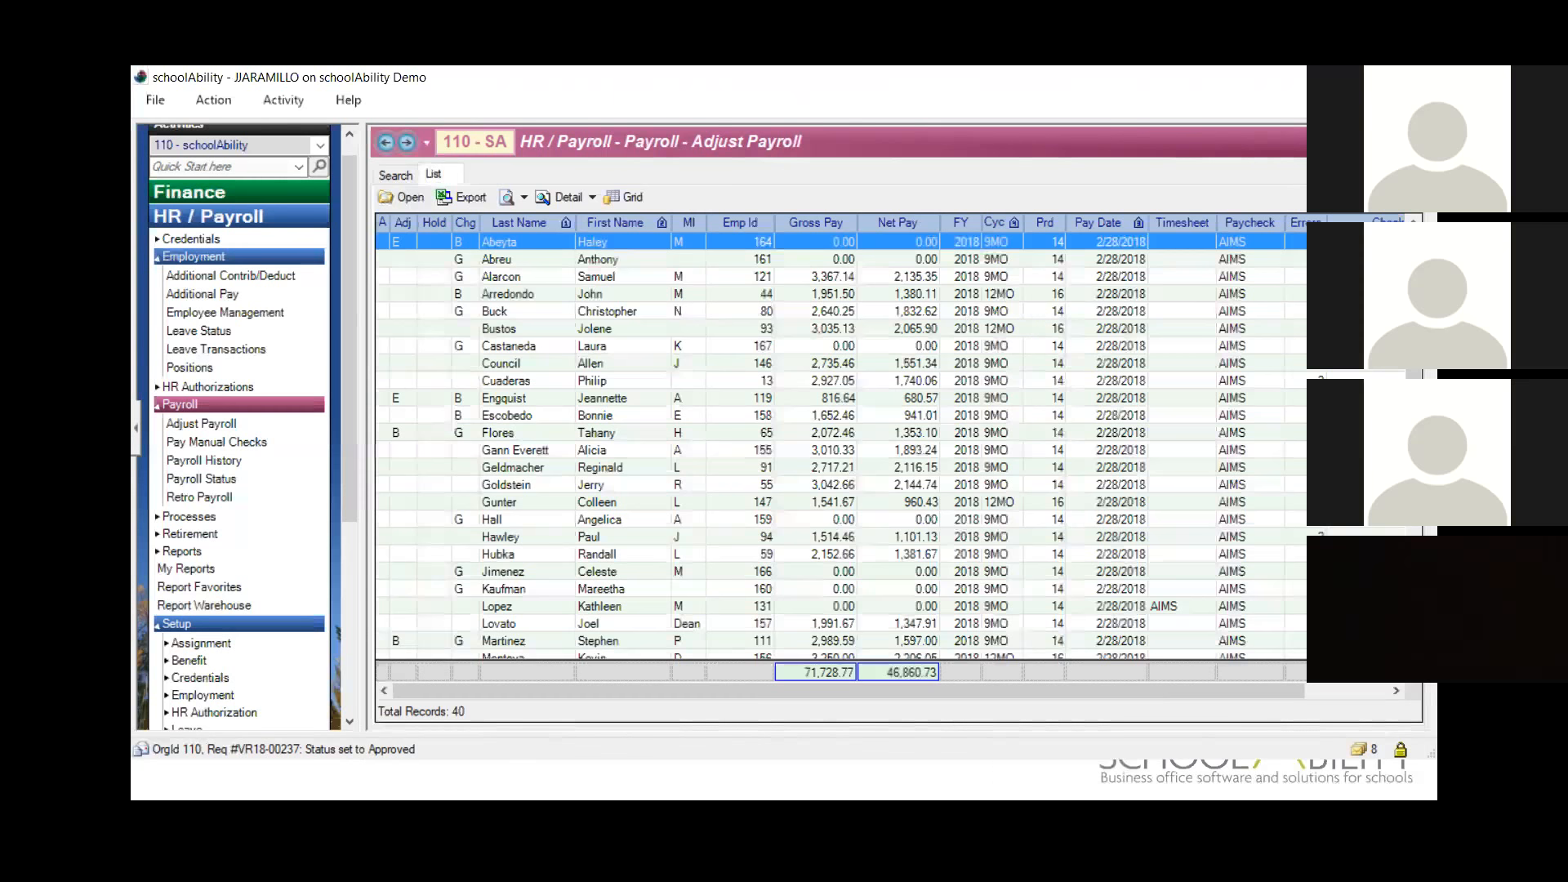
key("alt+Tab")
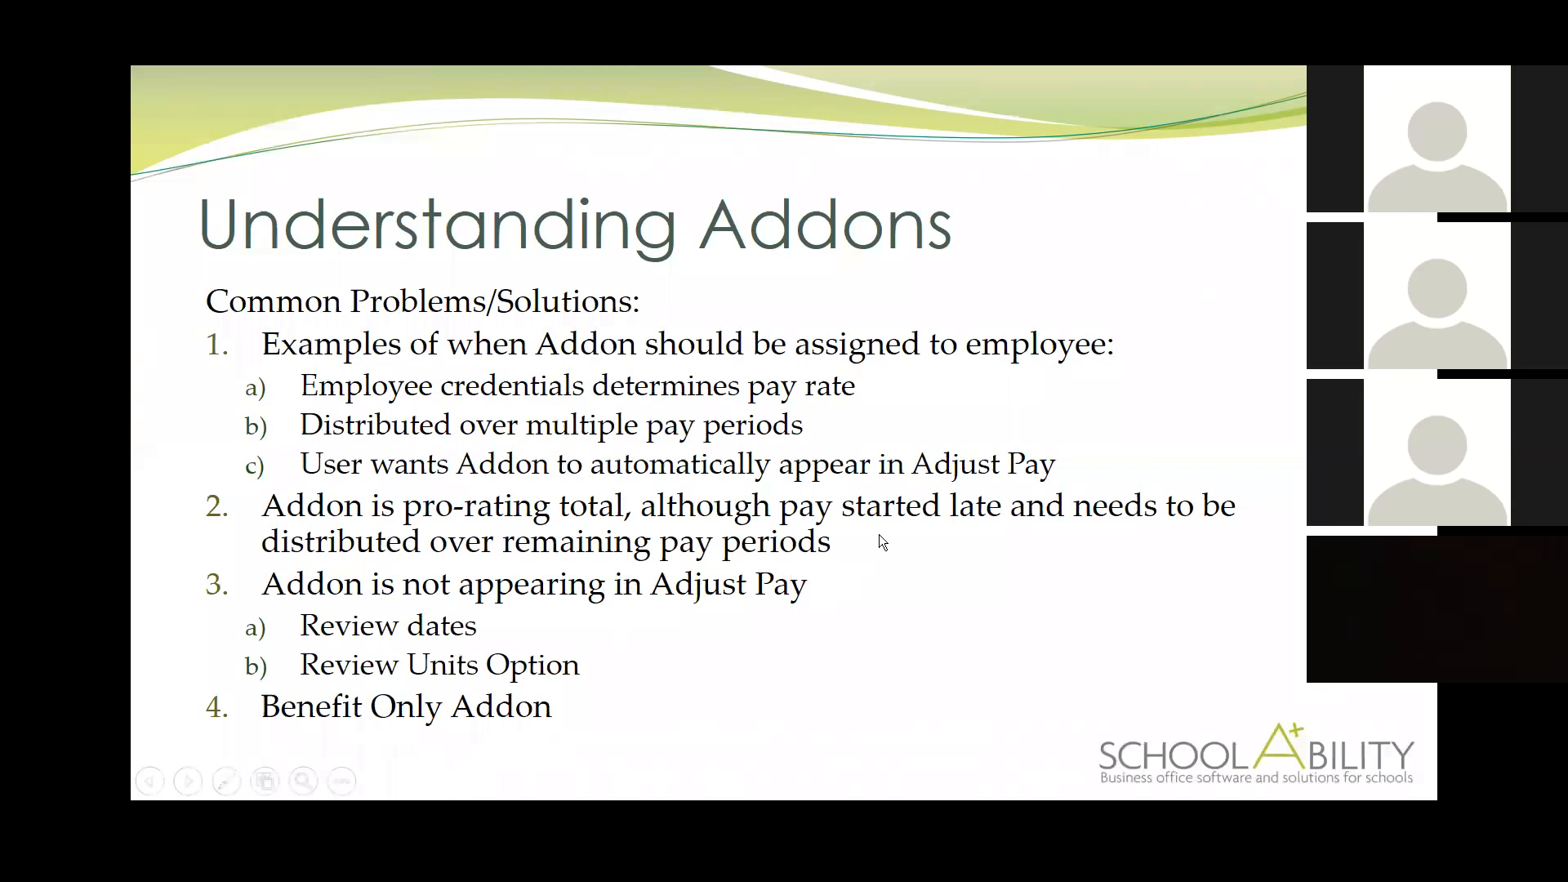
left_click(884, 610)
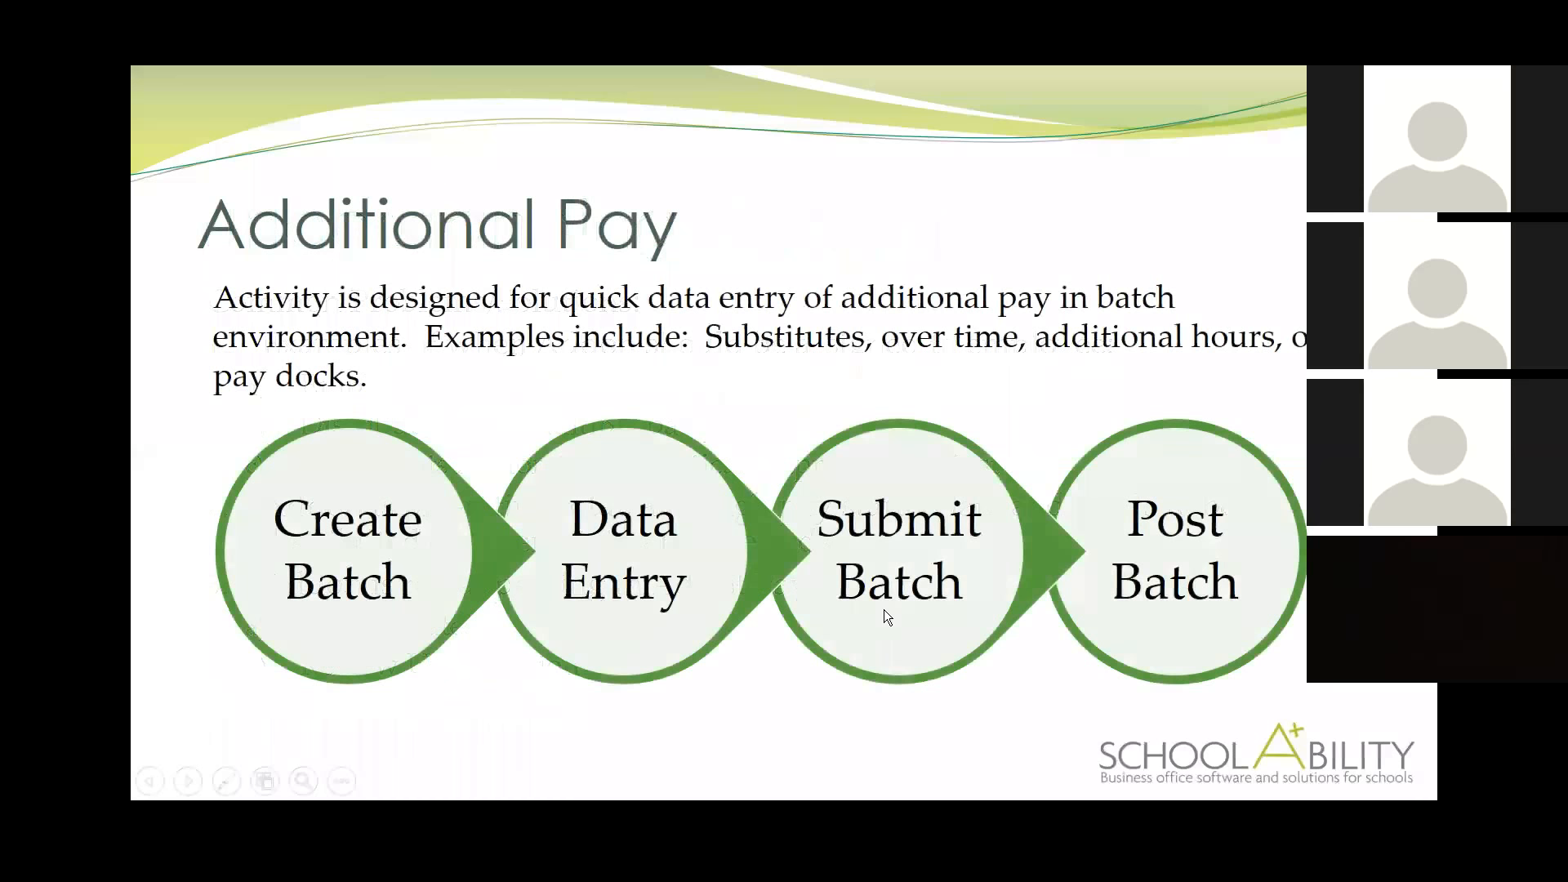
key("Left")
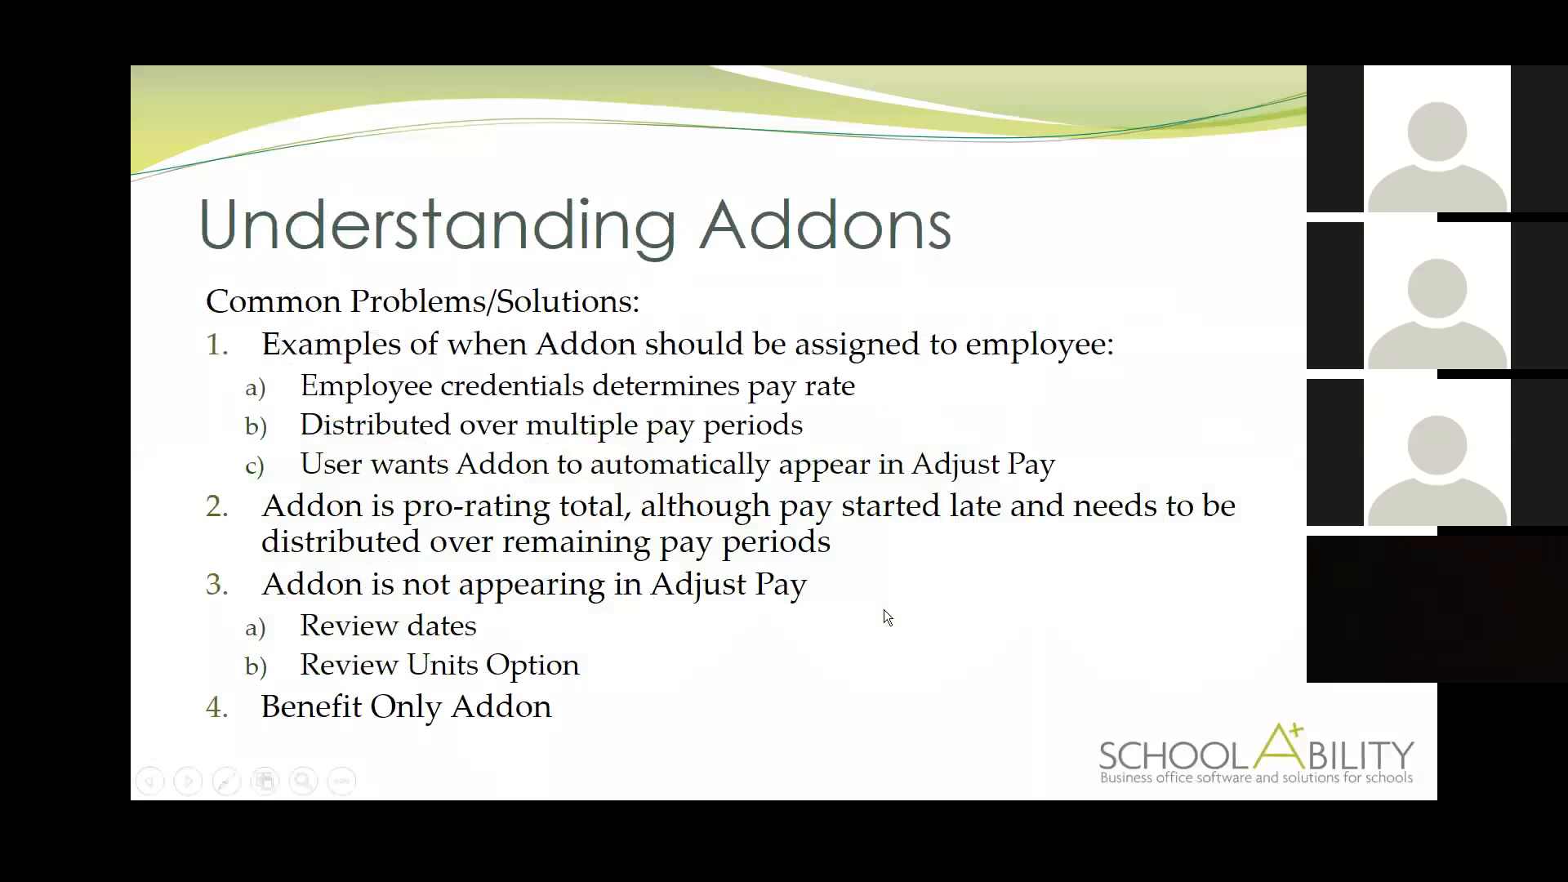
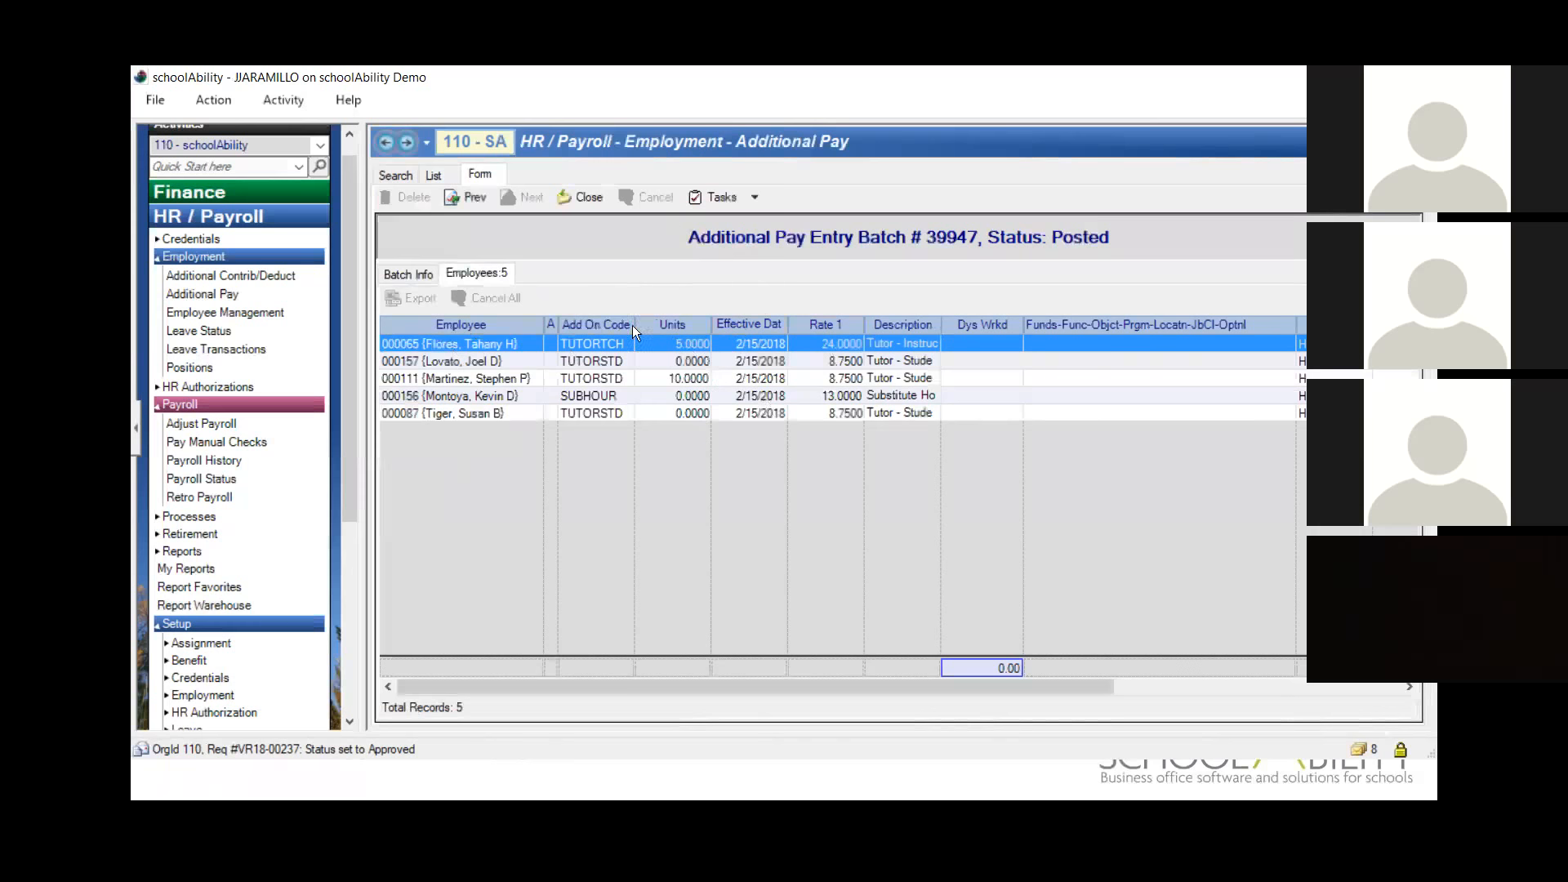
Step: Copy the Time Sheets Template additional pay batch, setting the new batch's pay date to 3/15/2018 and description to Test 2
left_click(586, 198)
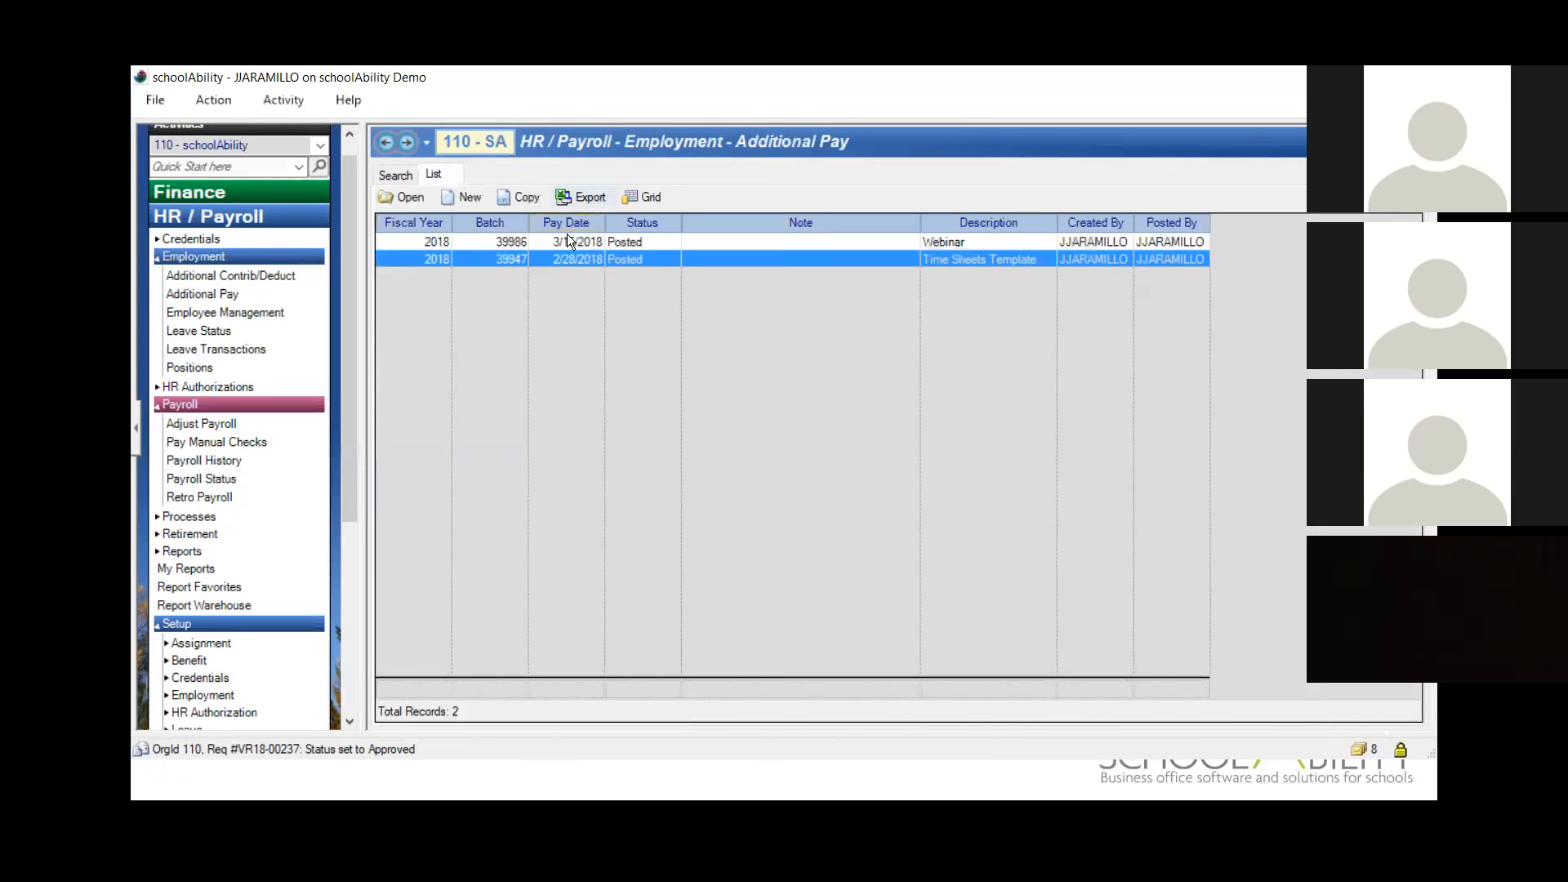
left_click(524, 198)
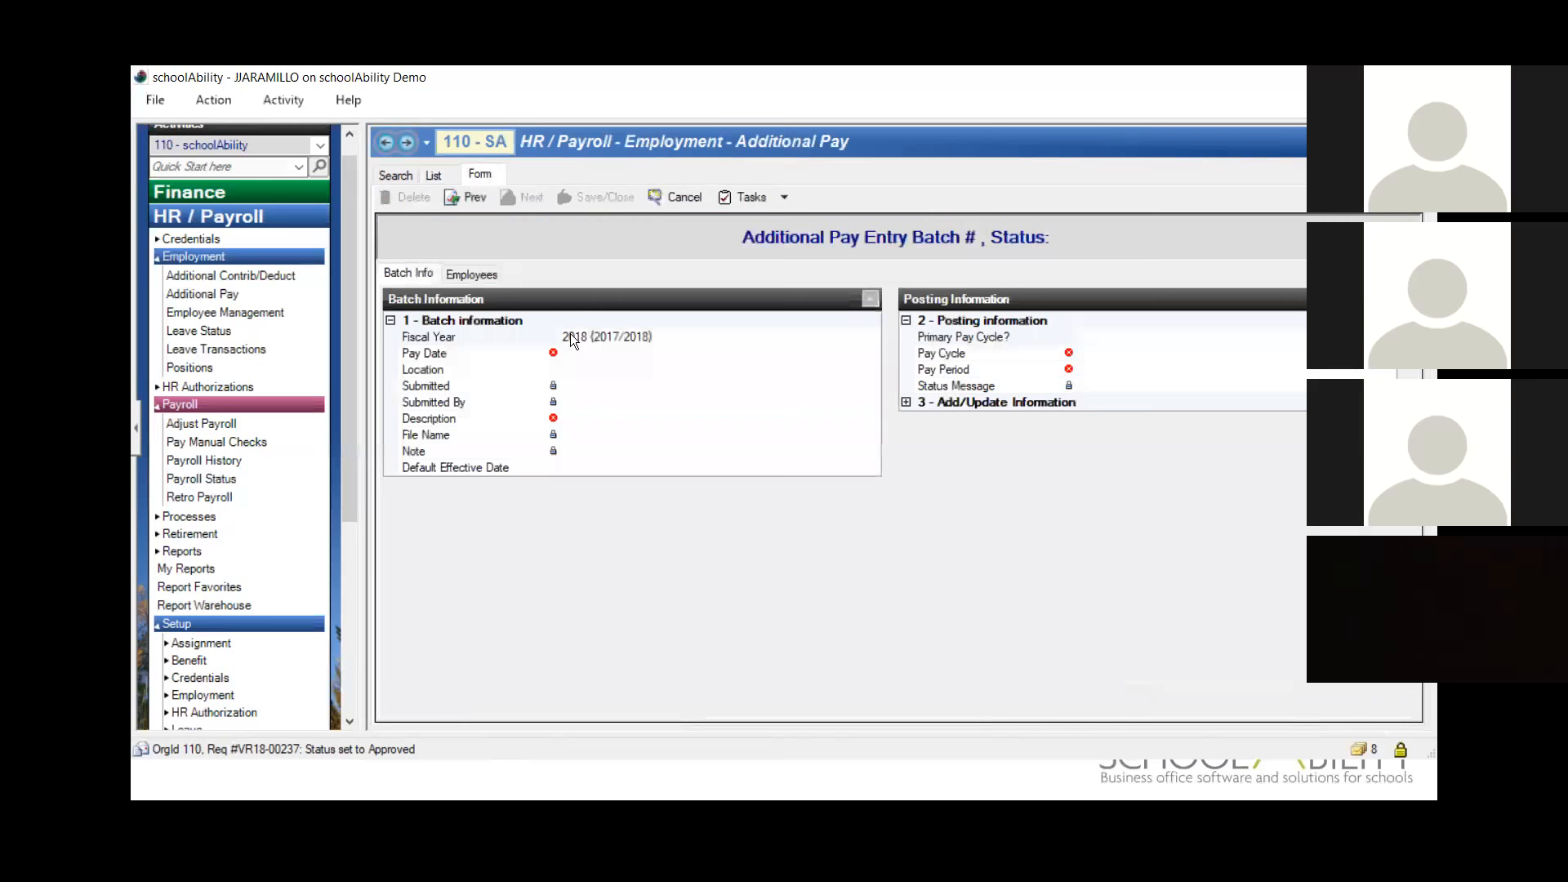
left_click(679, 349)
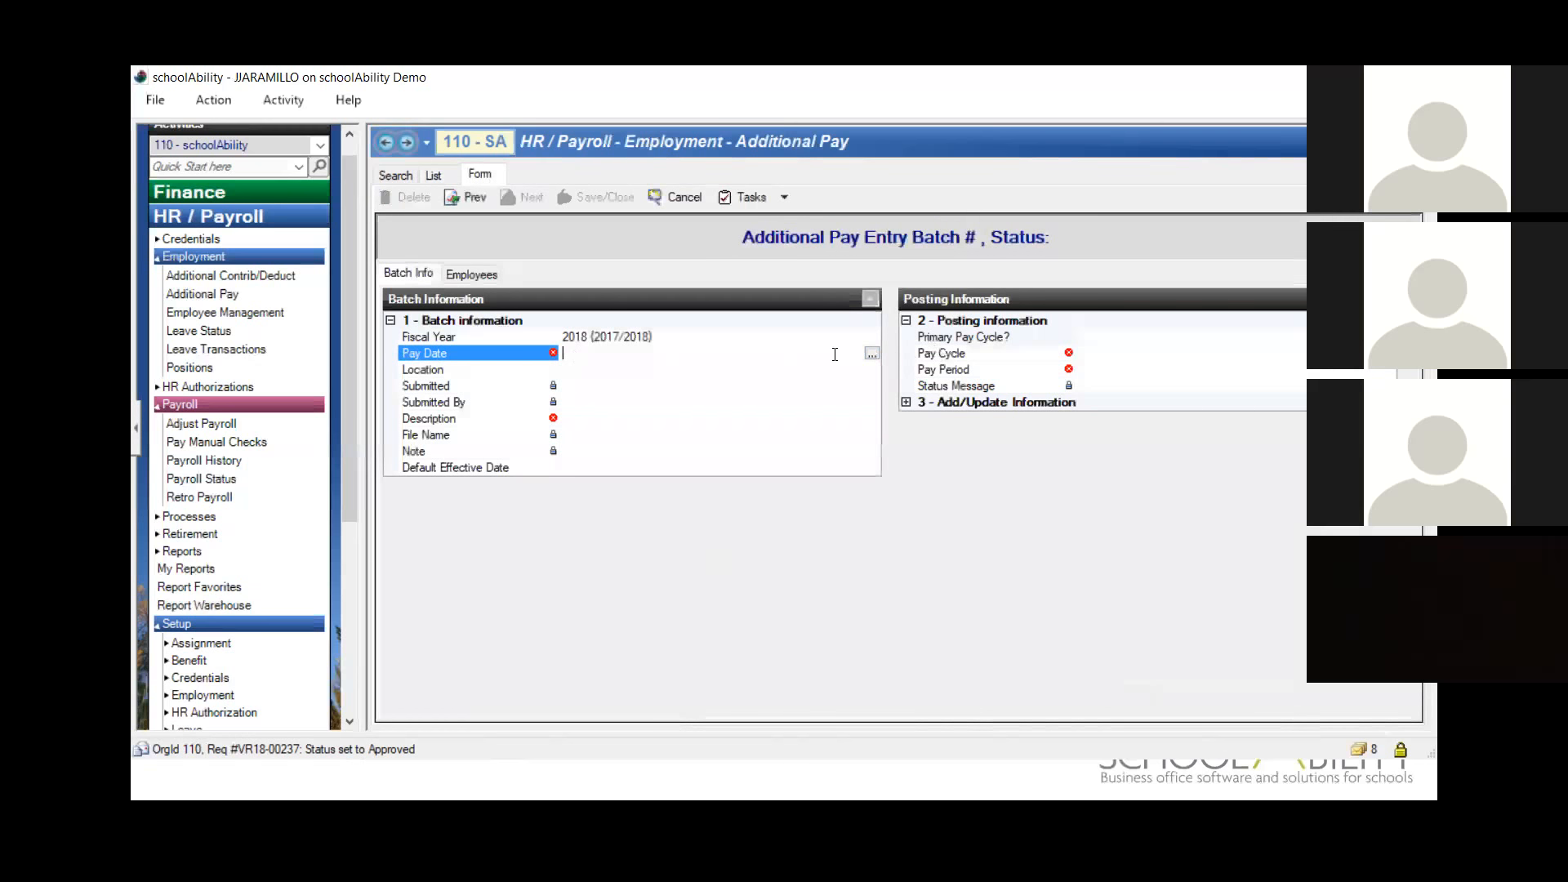
type("3/15/2018")
key("Tab")
left_click(739, 418)
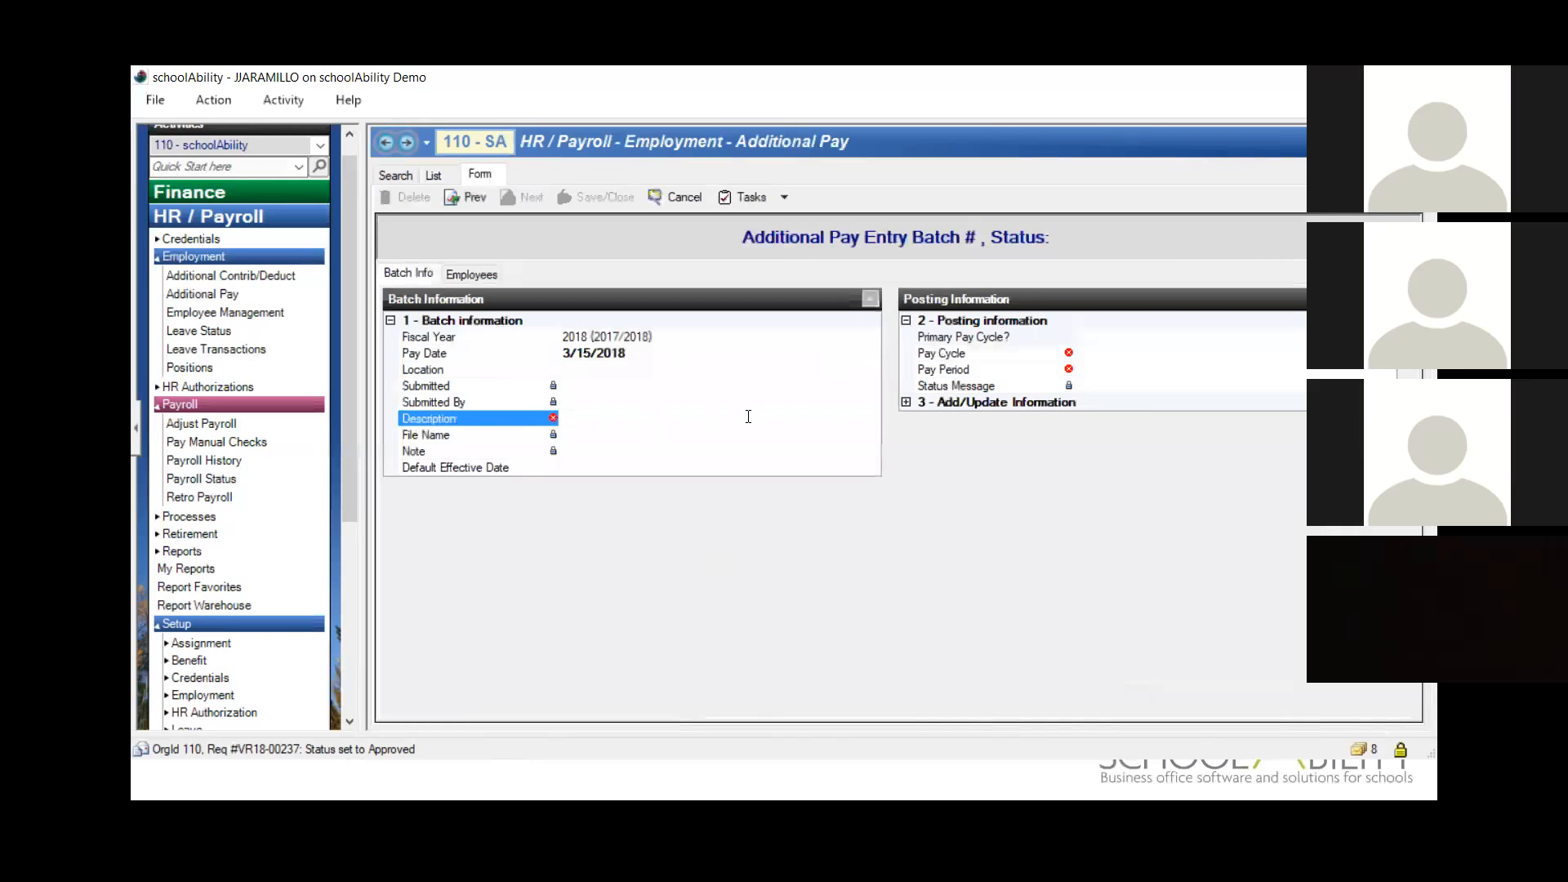
type("Test 2")
key("Tab")
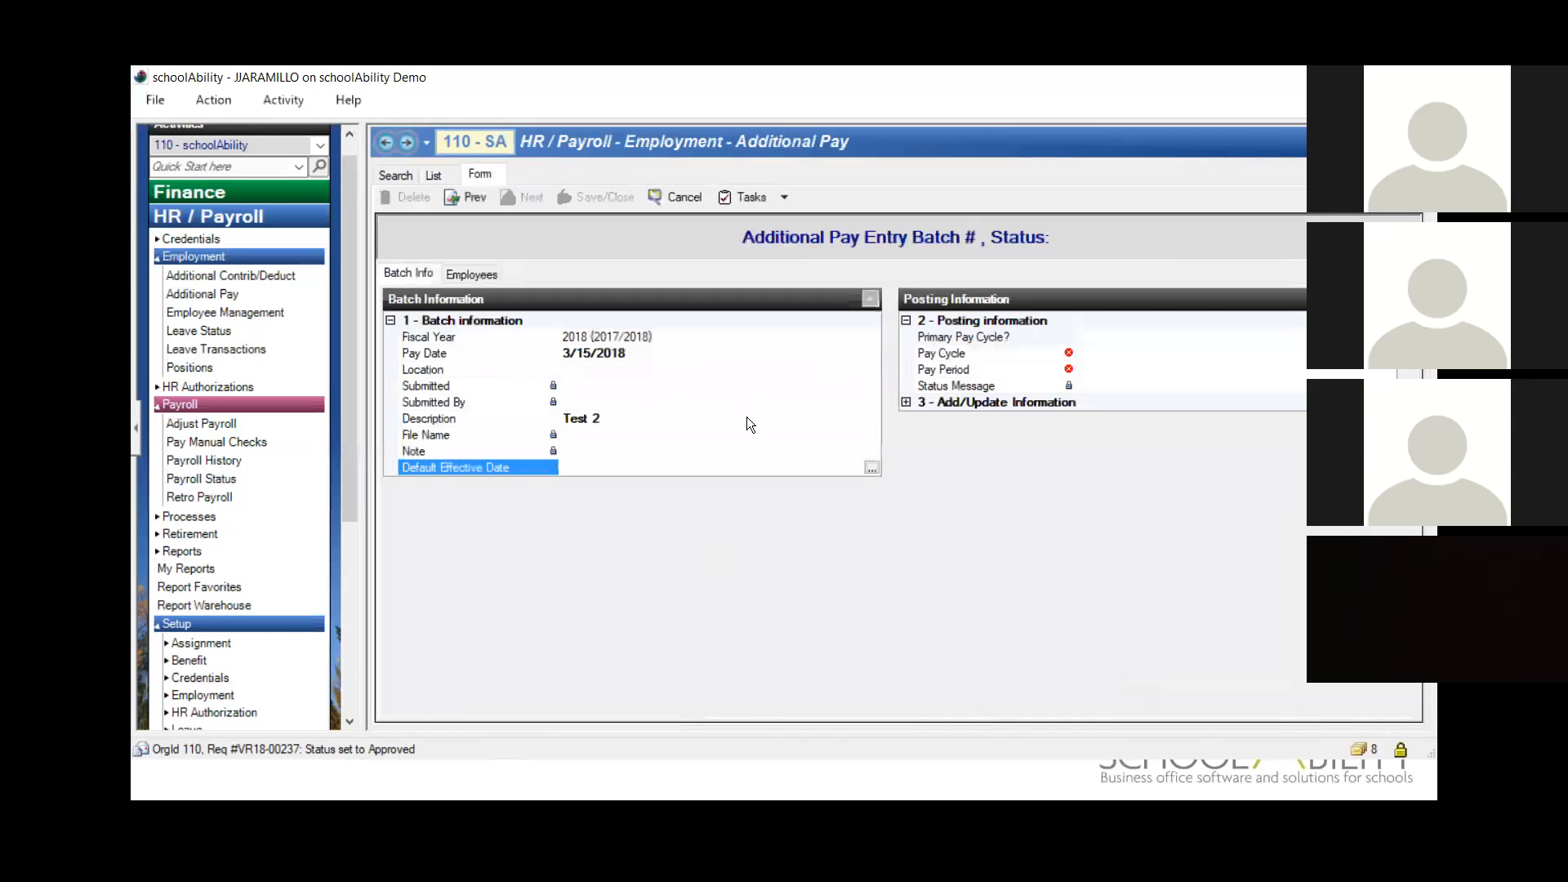
Step: Set Primary Pay Cycle to Yes, Pay Cycle to 9MO (9 Month) and Pay Period to 15, and save the batch
left_click(978, 337)
type("Yes")
key("Tab")
key("F4")
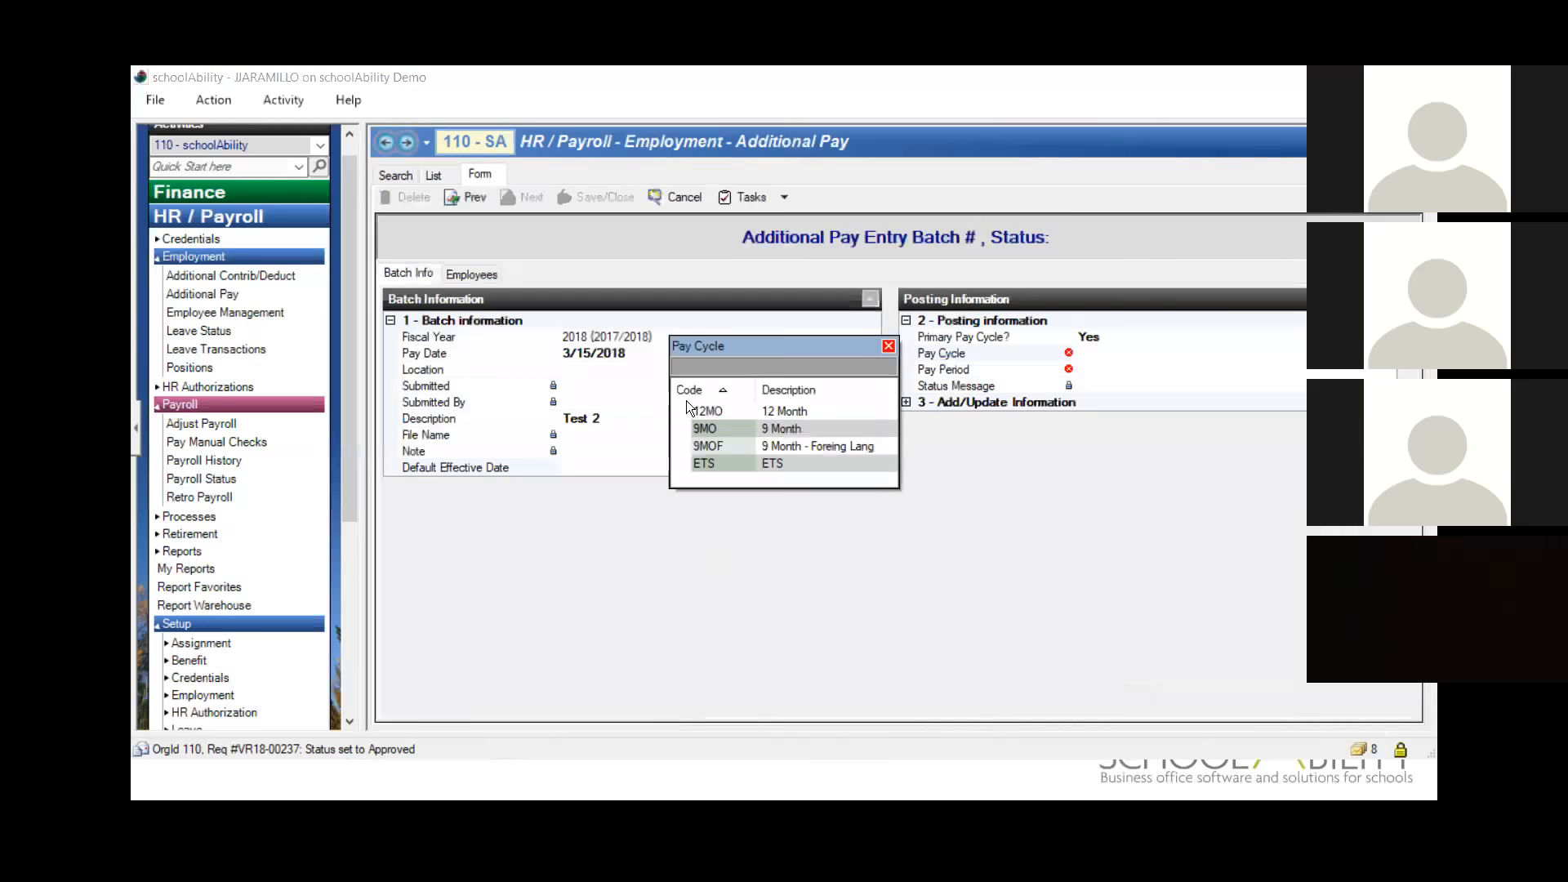
double_click(752, 429)
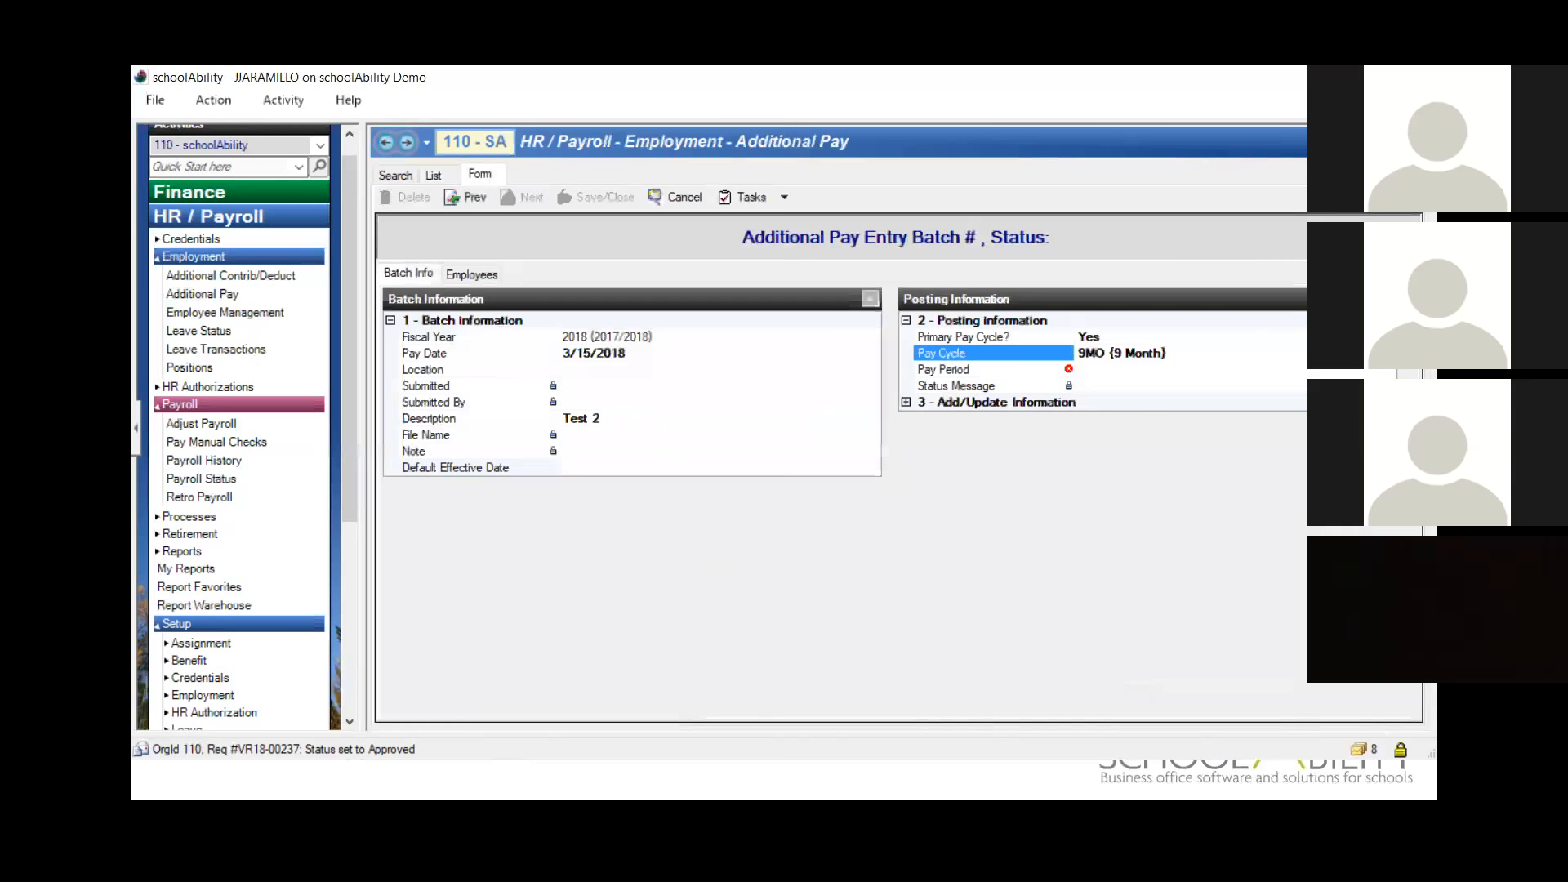
key("Tab")
key("F4")
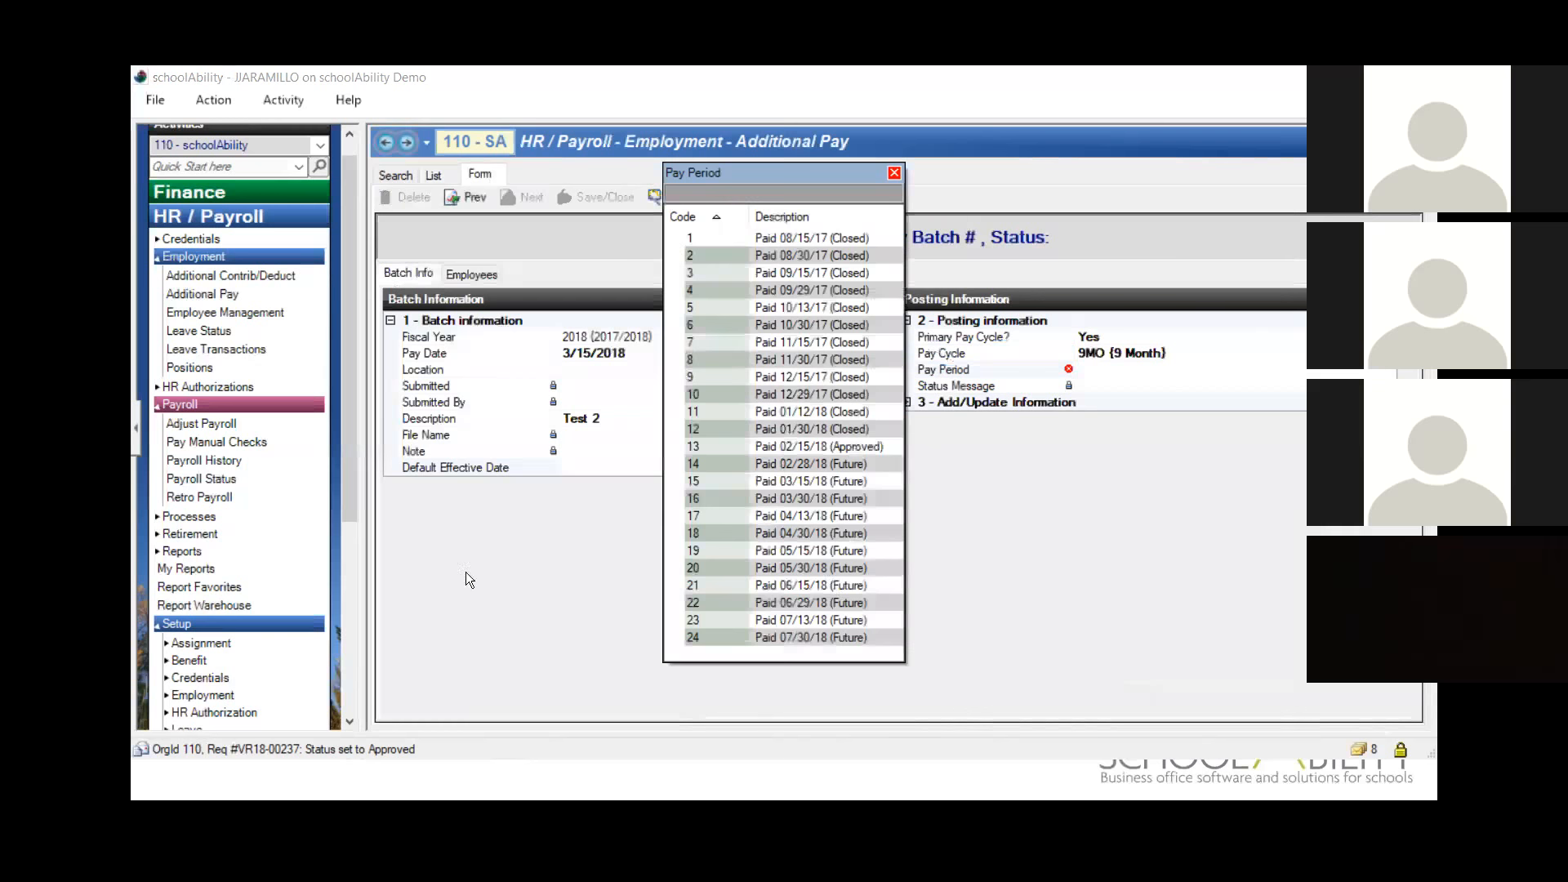
double_click(799, 481)
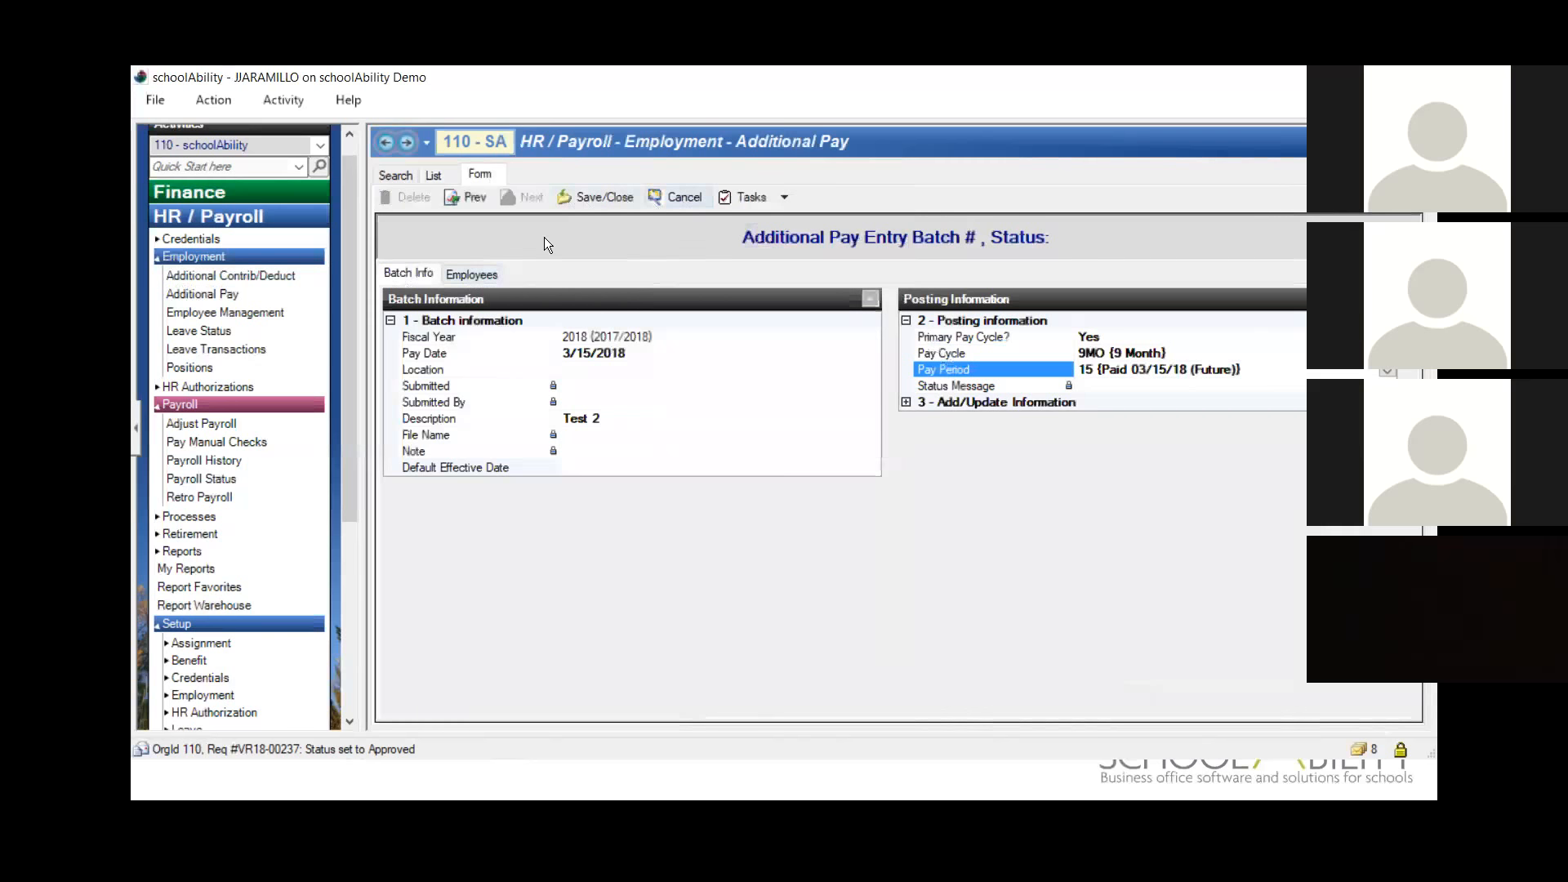
left_click(596, 196)
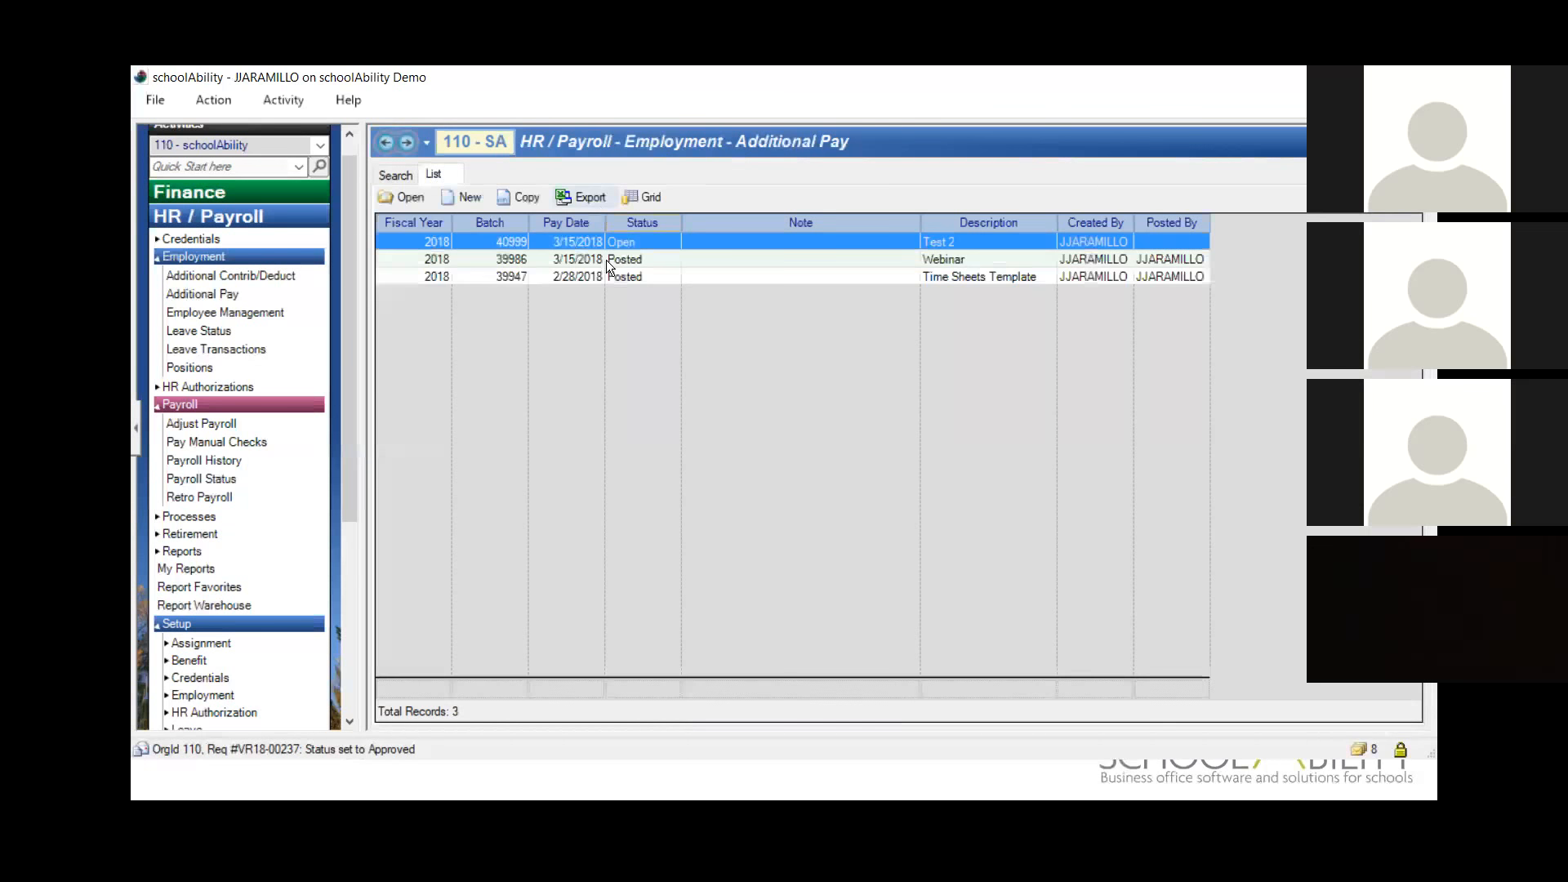
Step: Open the Test 2 batch's employees and give the TUTORTCH row 10 units with effective date 2/28/2018
double_click(630, 241)
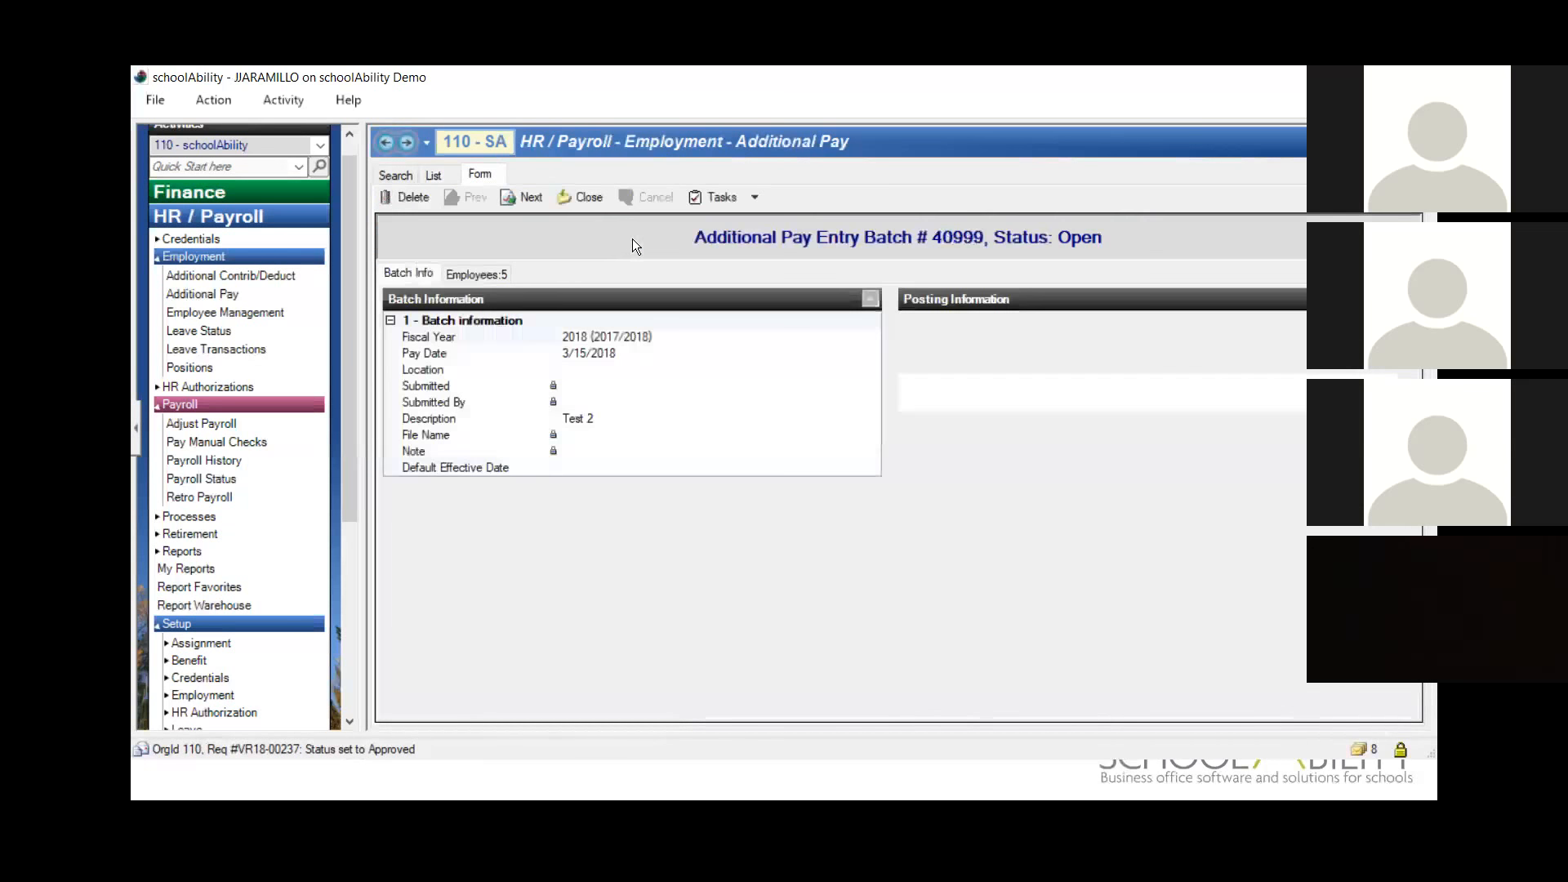
left_click(492, 273)
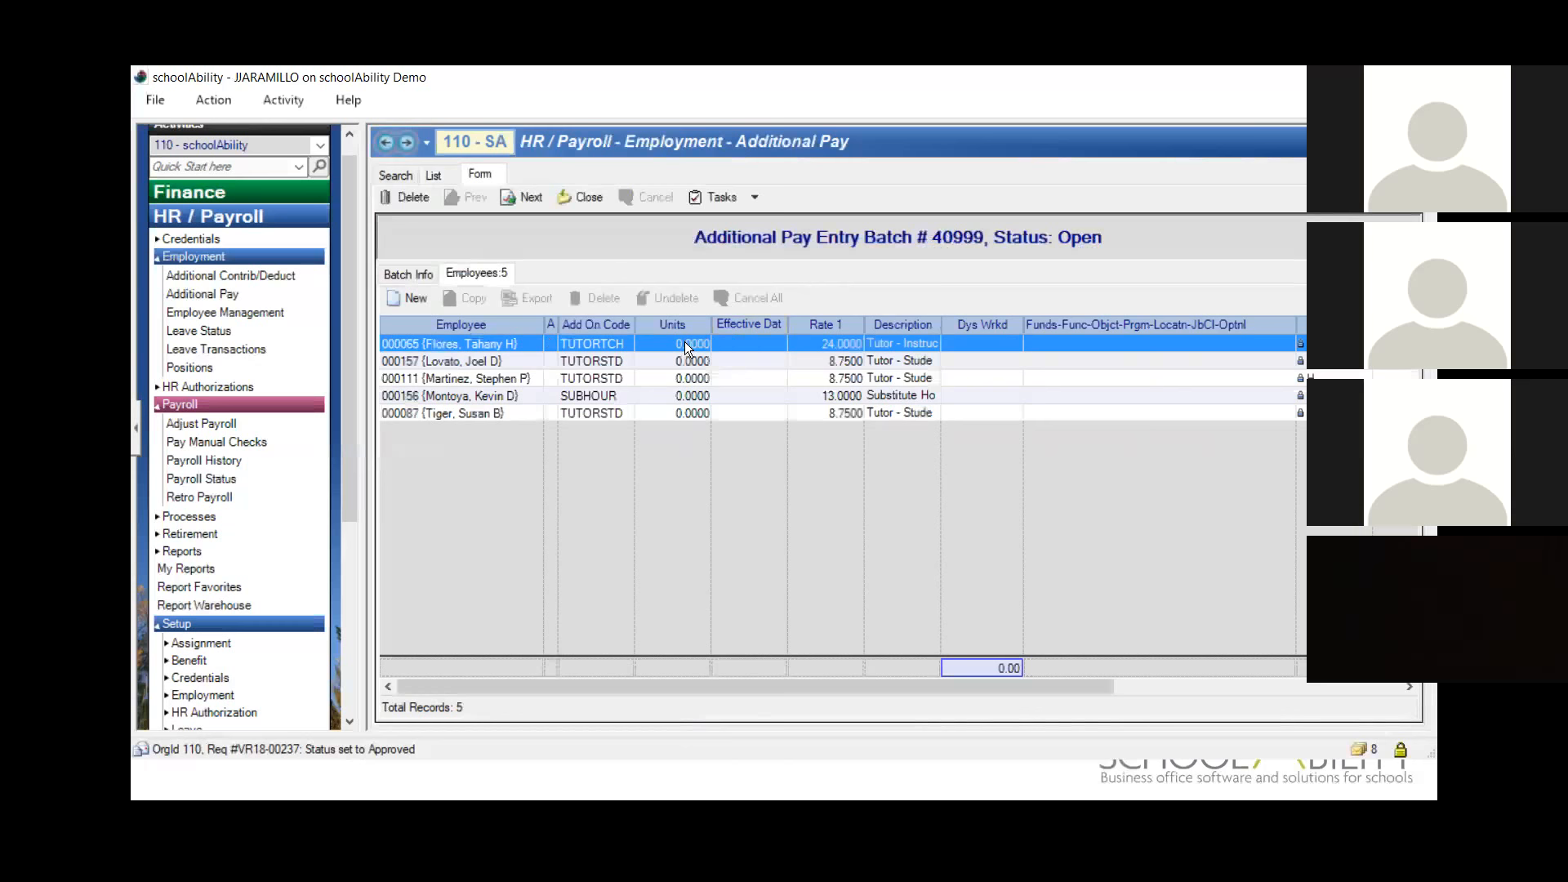
left_click(686, 344)
type("10")
key("Tab")
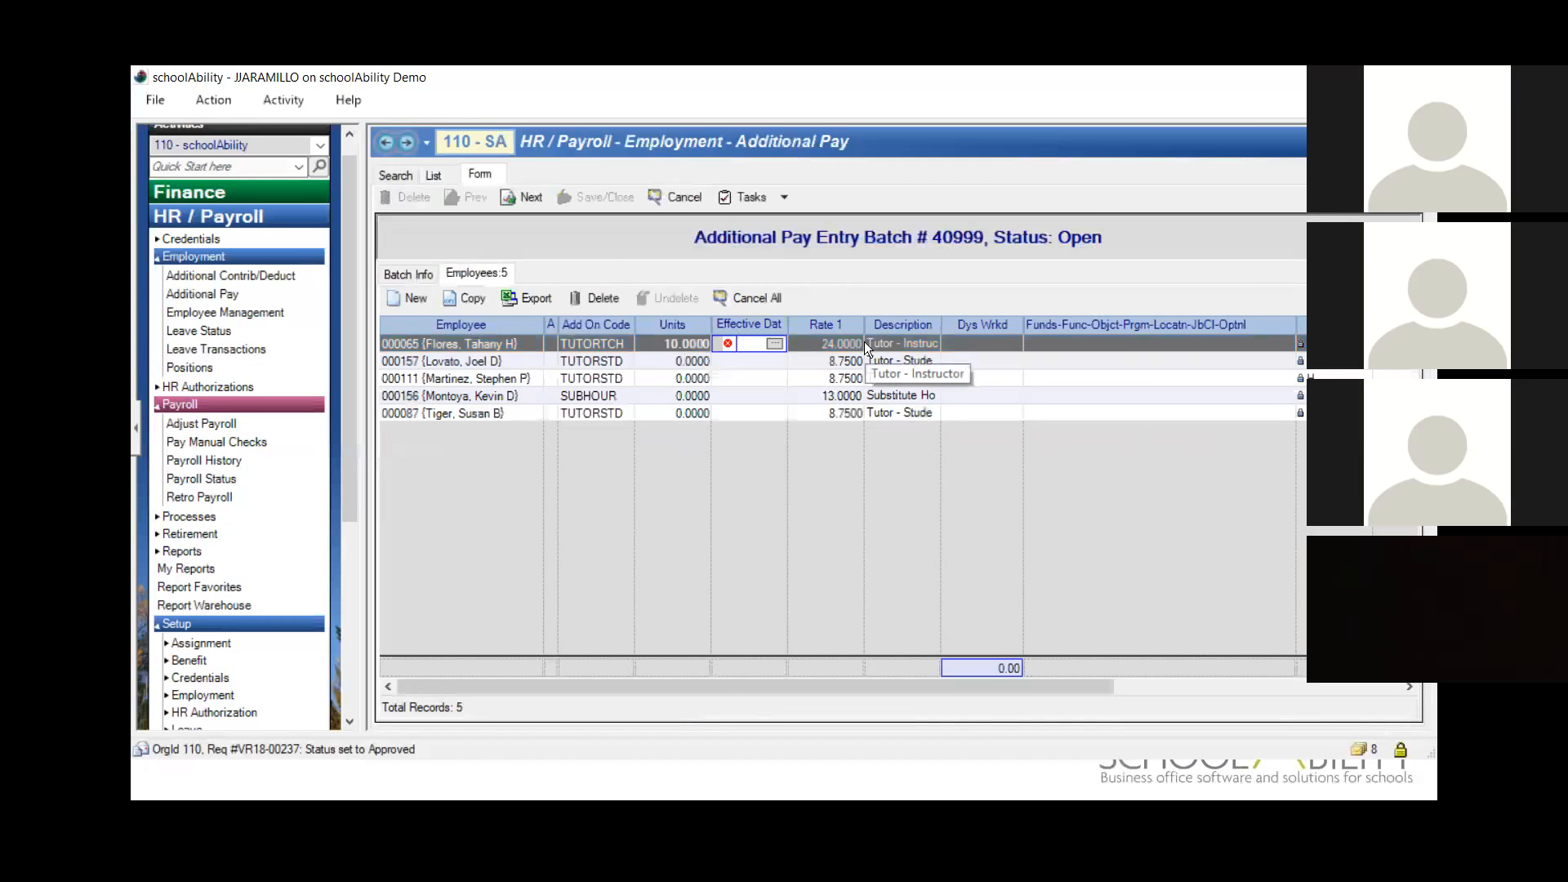
type("28")
key("Tab")
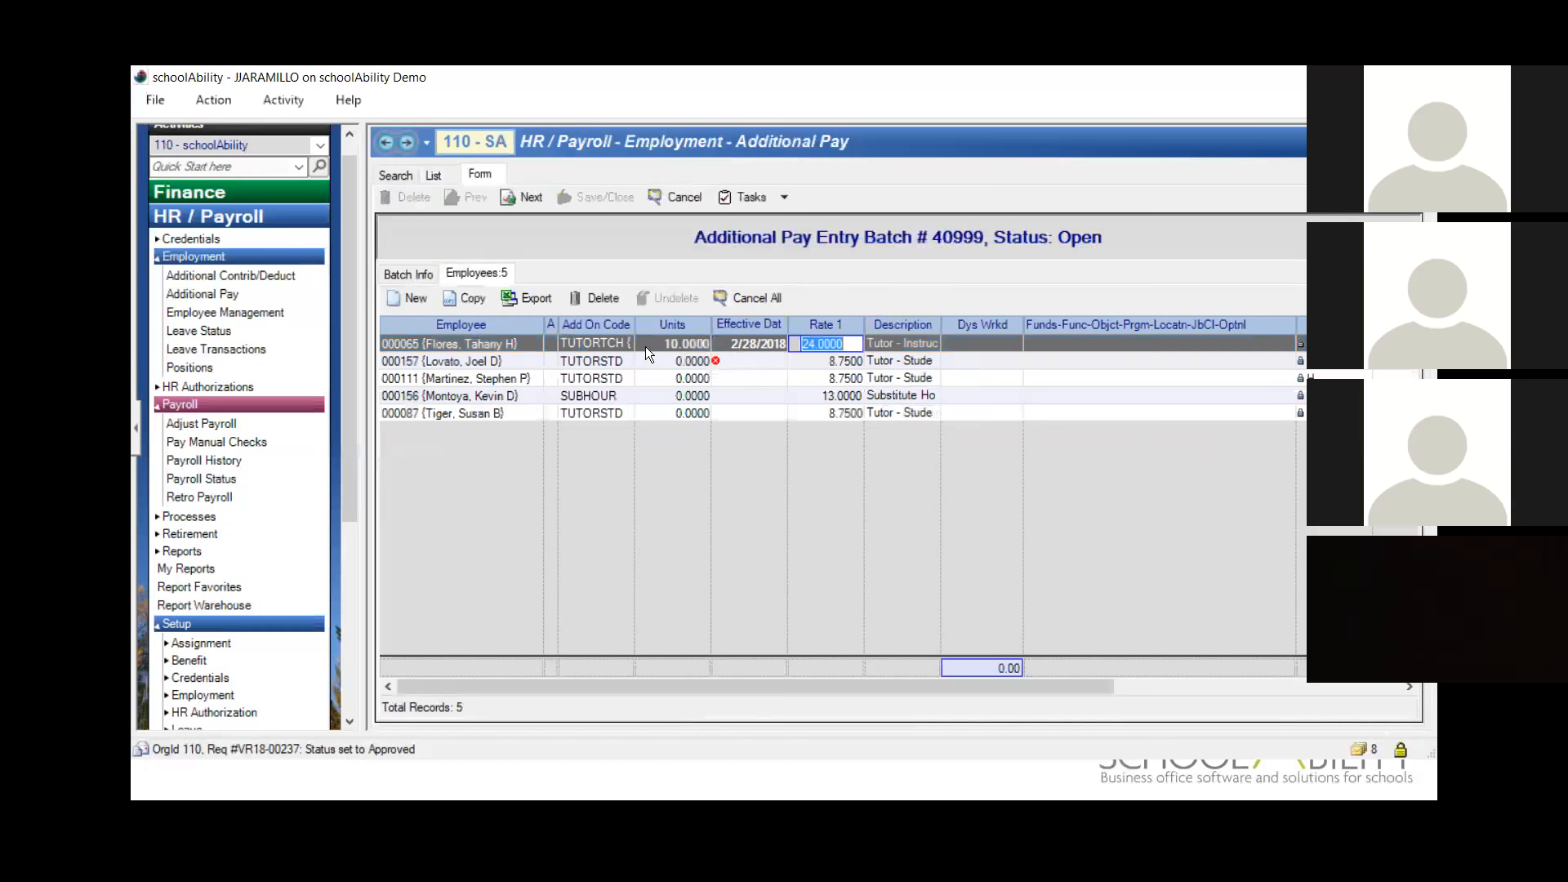
Step: Enter 5 units on the first TUTORSTD row and 15 on the second, both effective 2/28/2018
left_click(665, 362)
type("5")
key("Tab")
type("28")
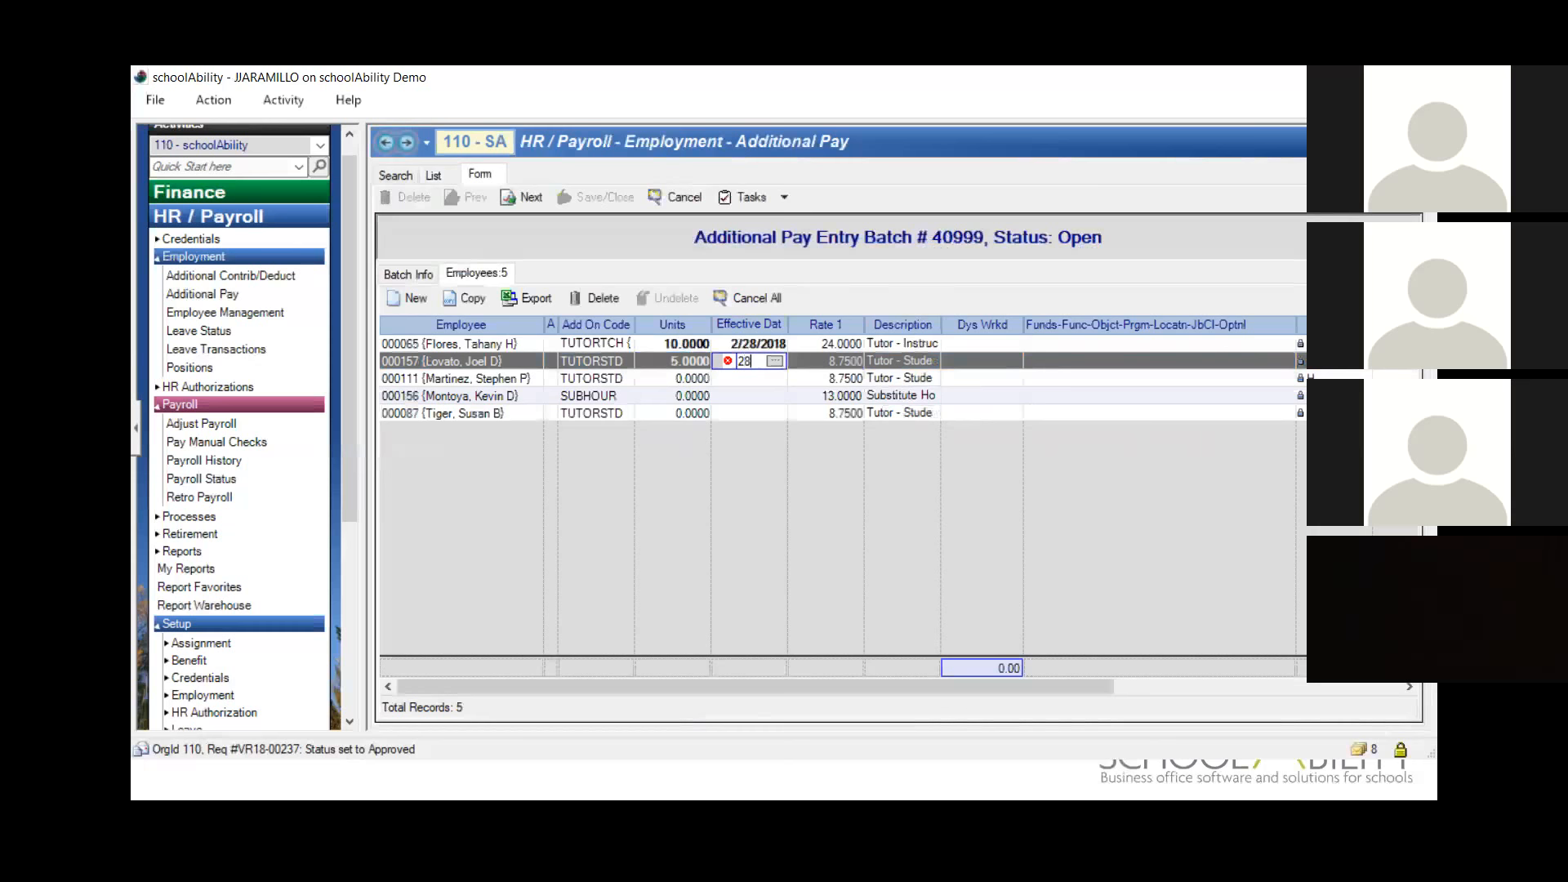
key("Tab")
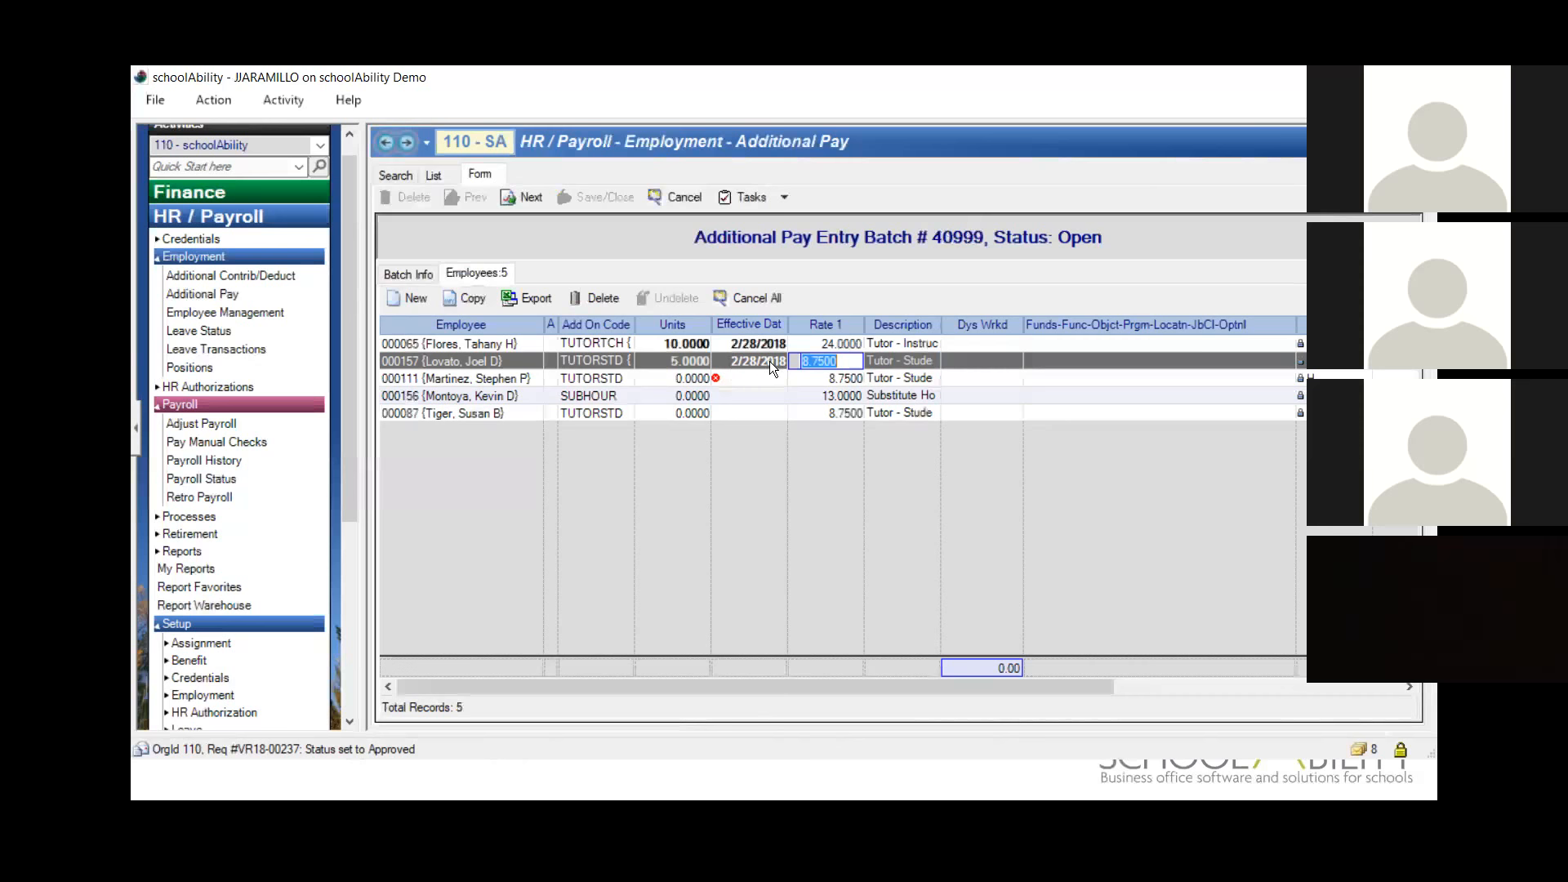
left_click(686, 378)
type("15")
key("Tab")
type("28")
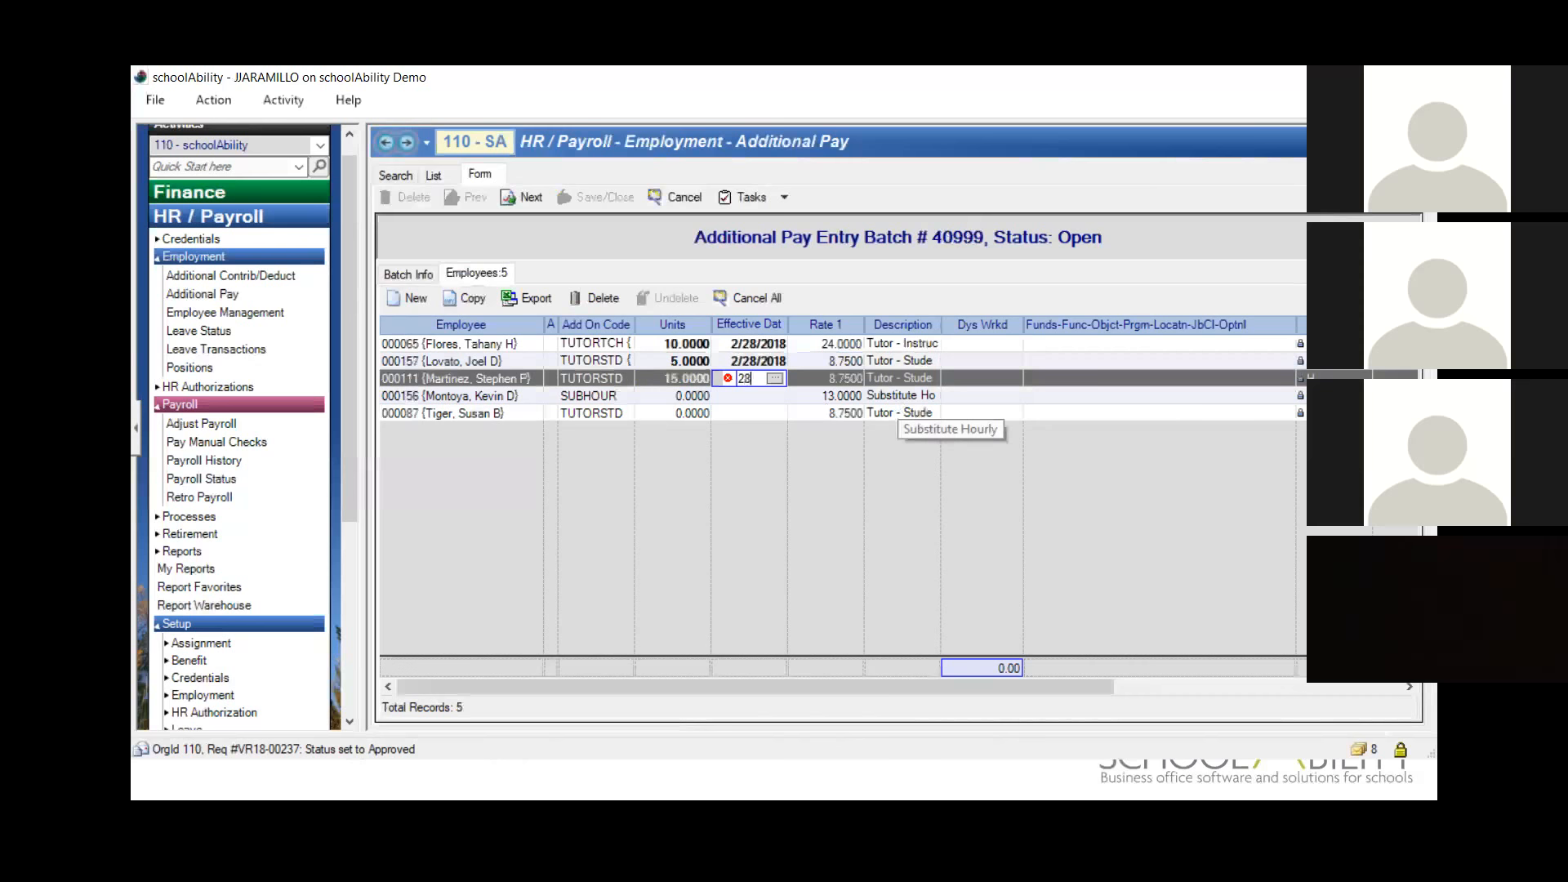
Step: Enter 2 units on the SUBHOUR row and 5 on the last TUTORSTD row, both effective 2/28/2018
left_click(668, 396)
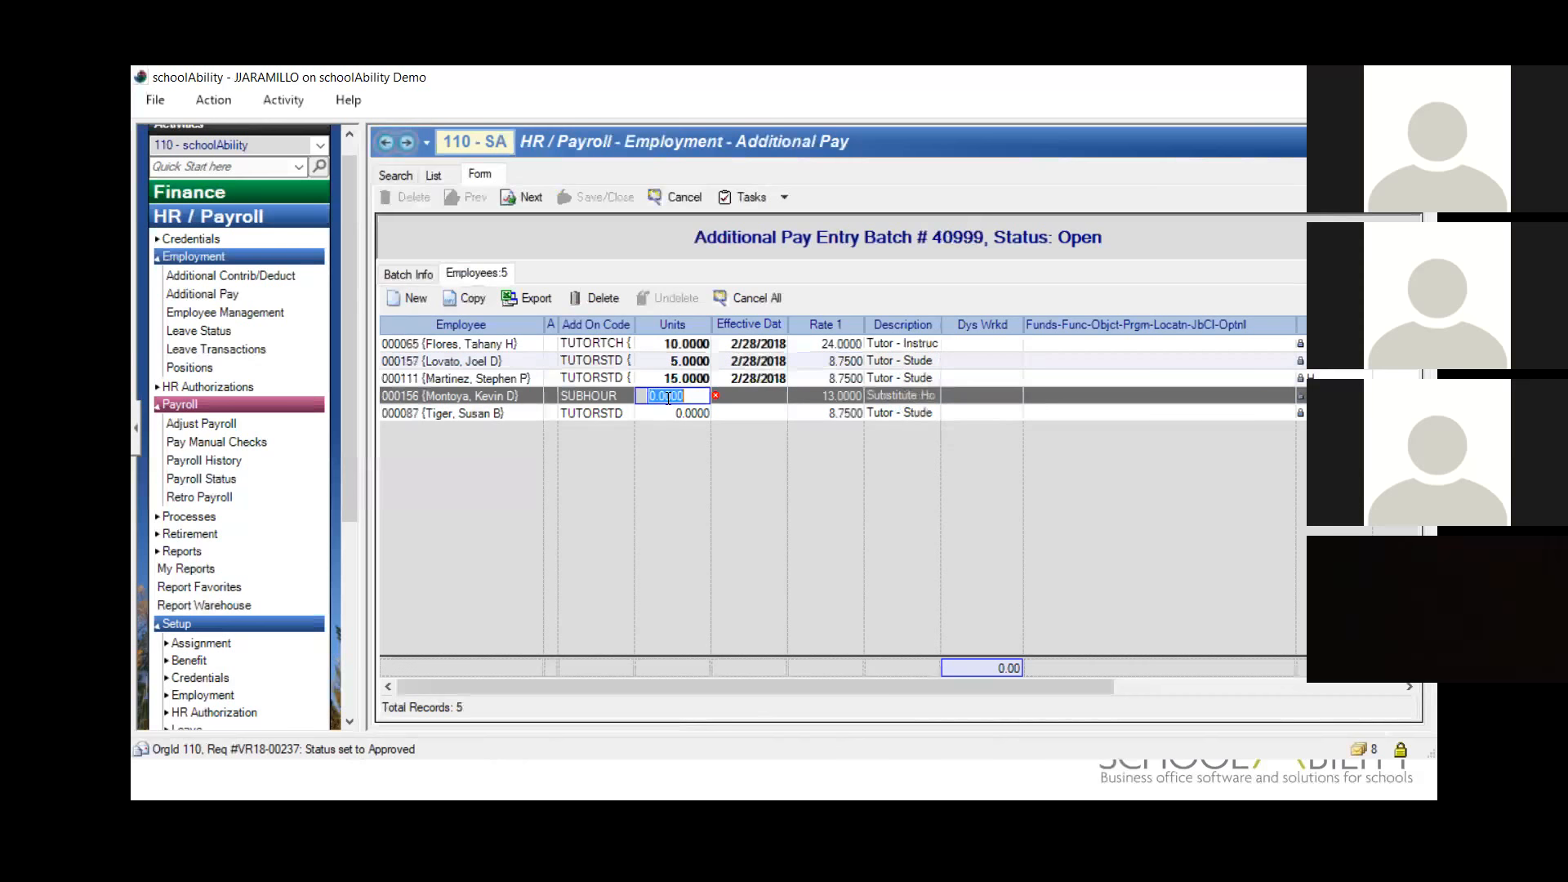
type("2")
key("Tab")
type("2")
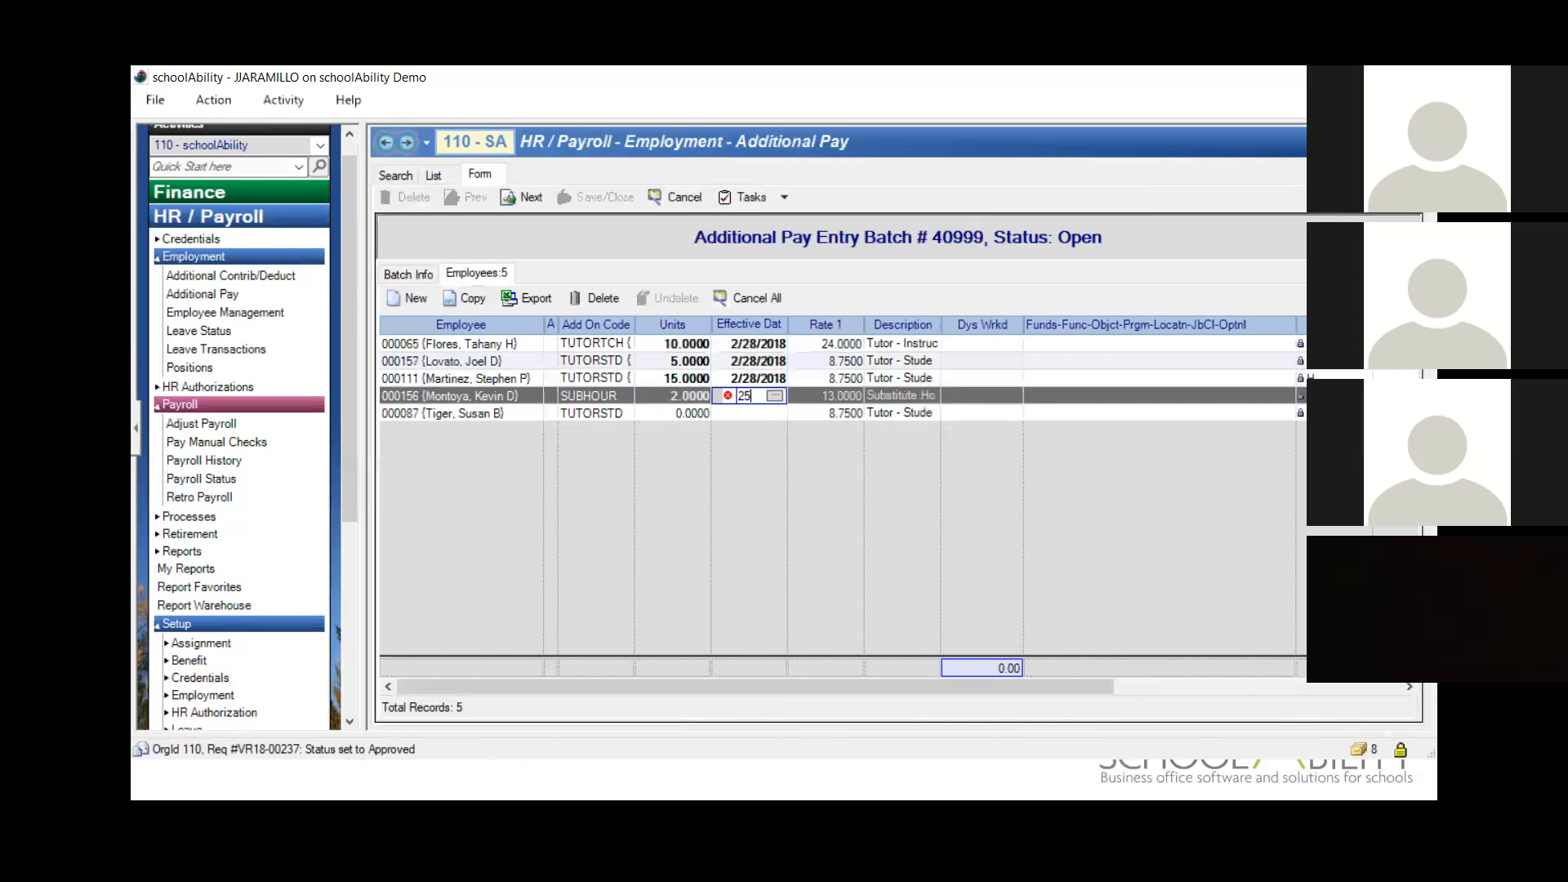
type("8")
key("Tab")
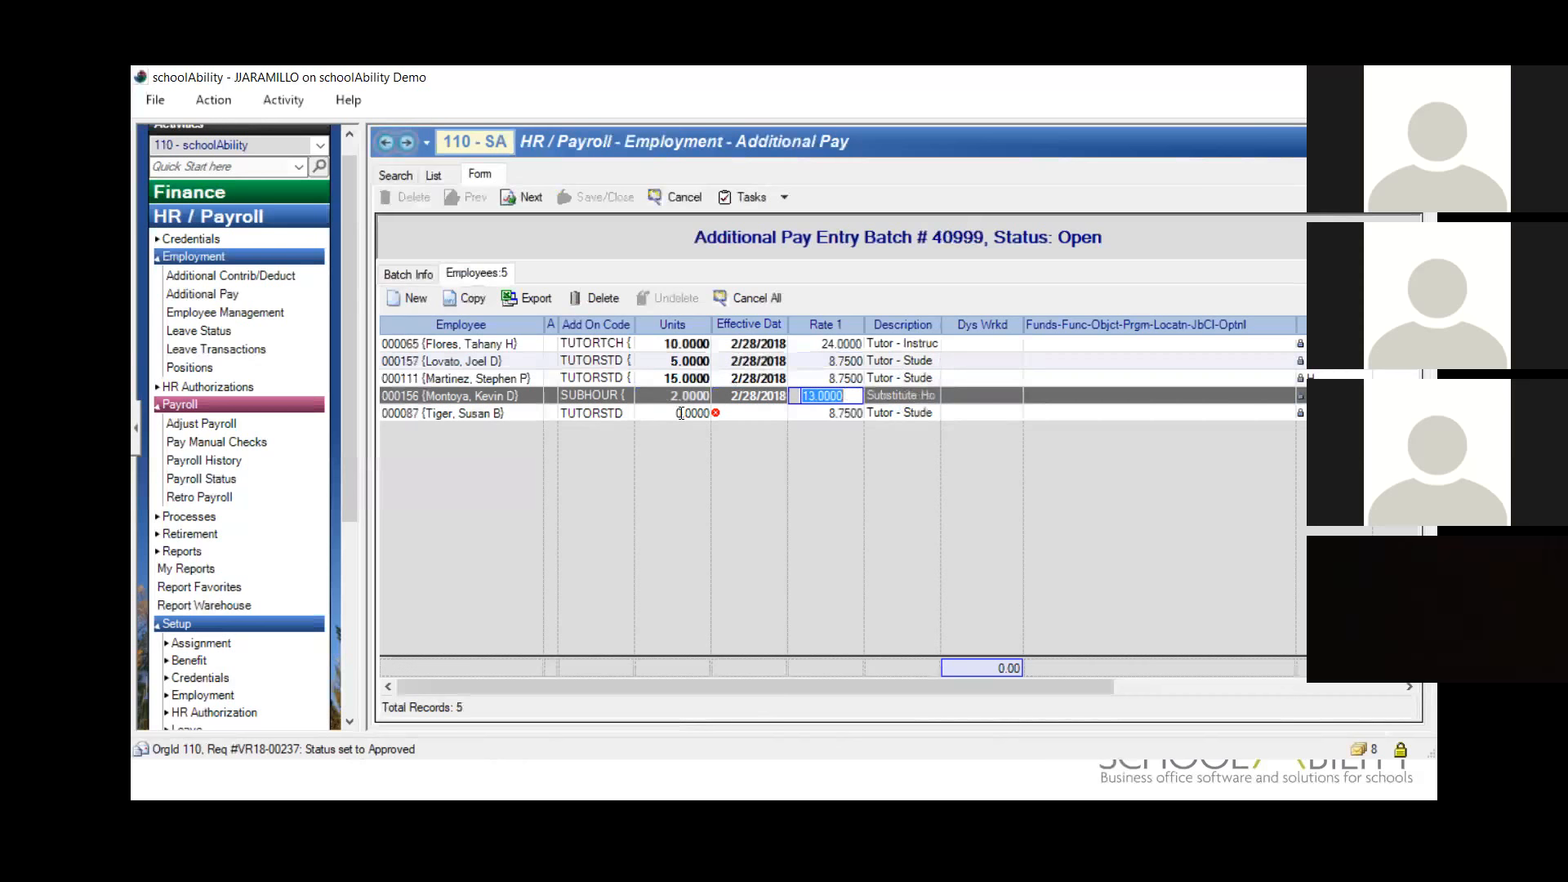
left_click(682, 414)
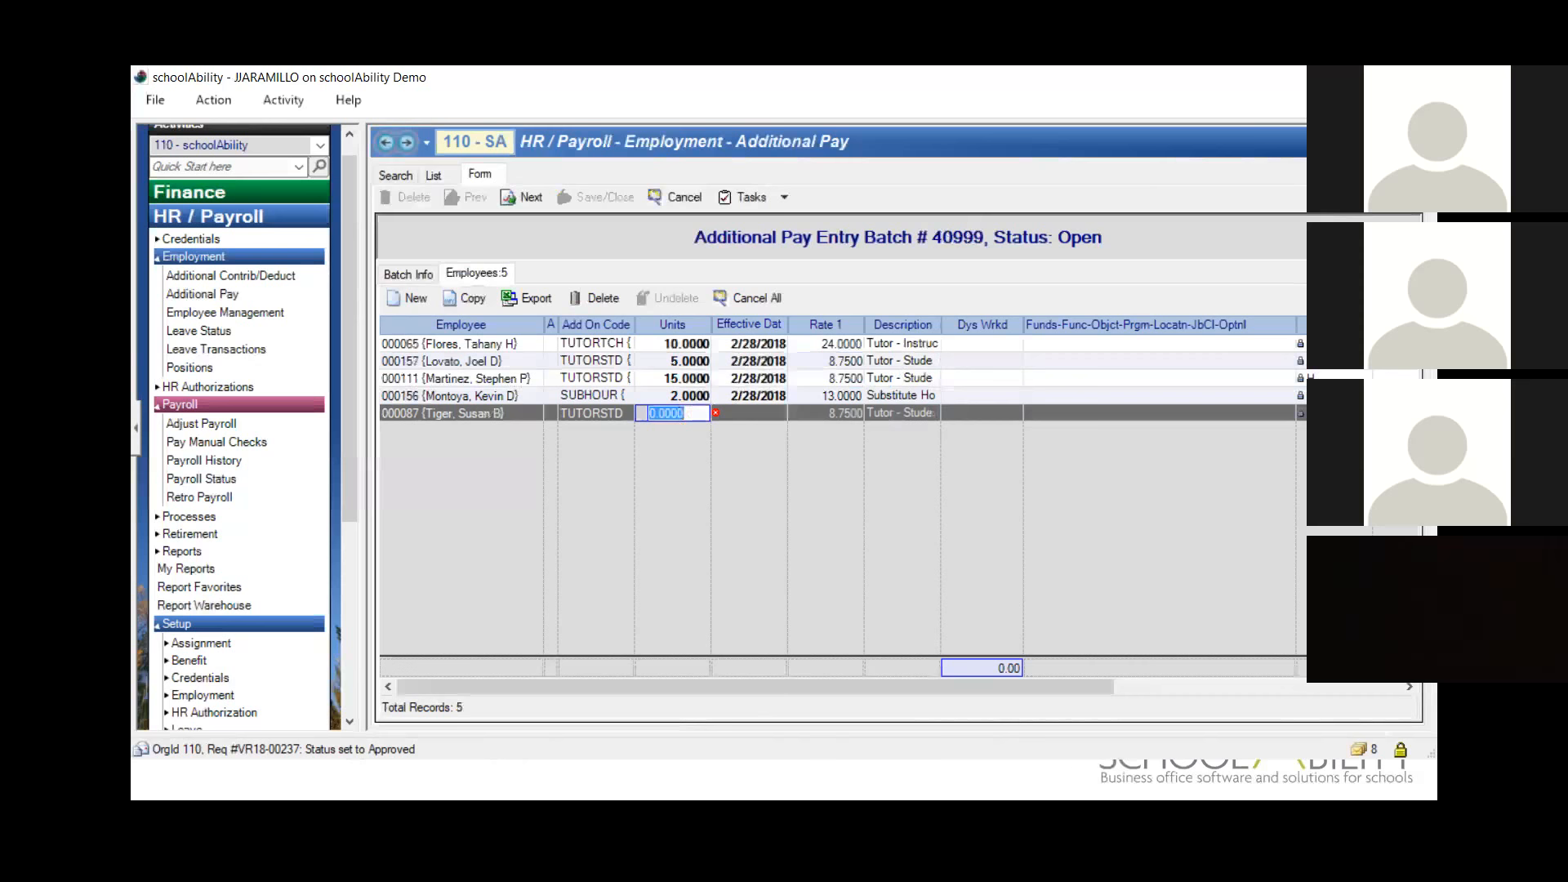
type("5")
key("Tab")
type("28")
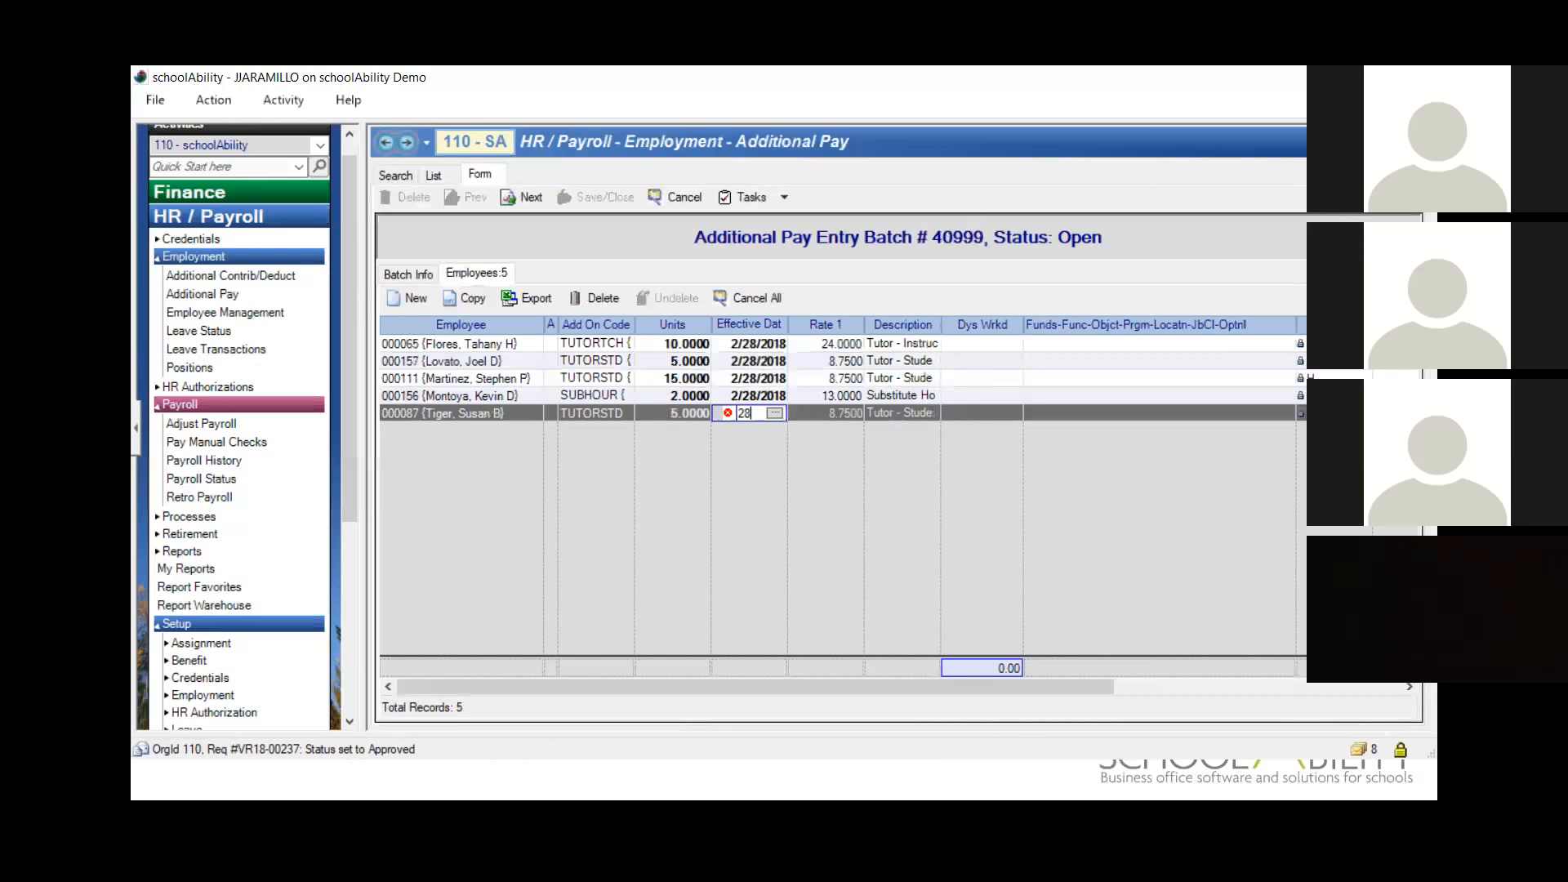
key("Tab")
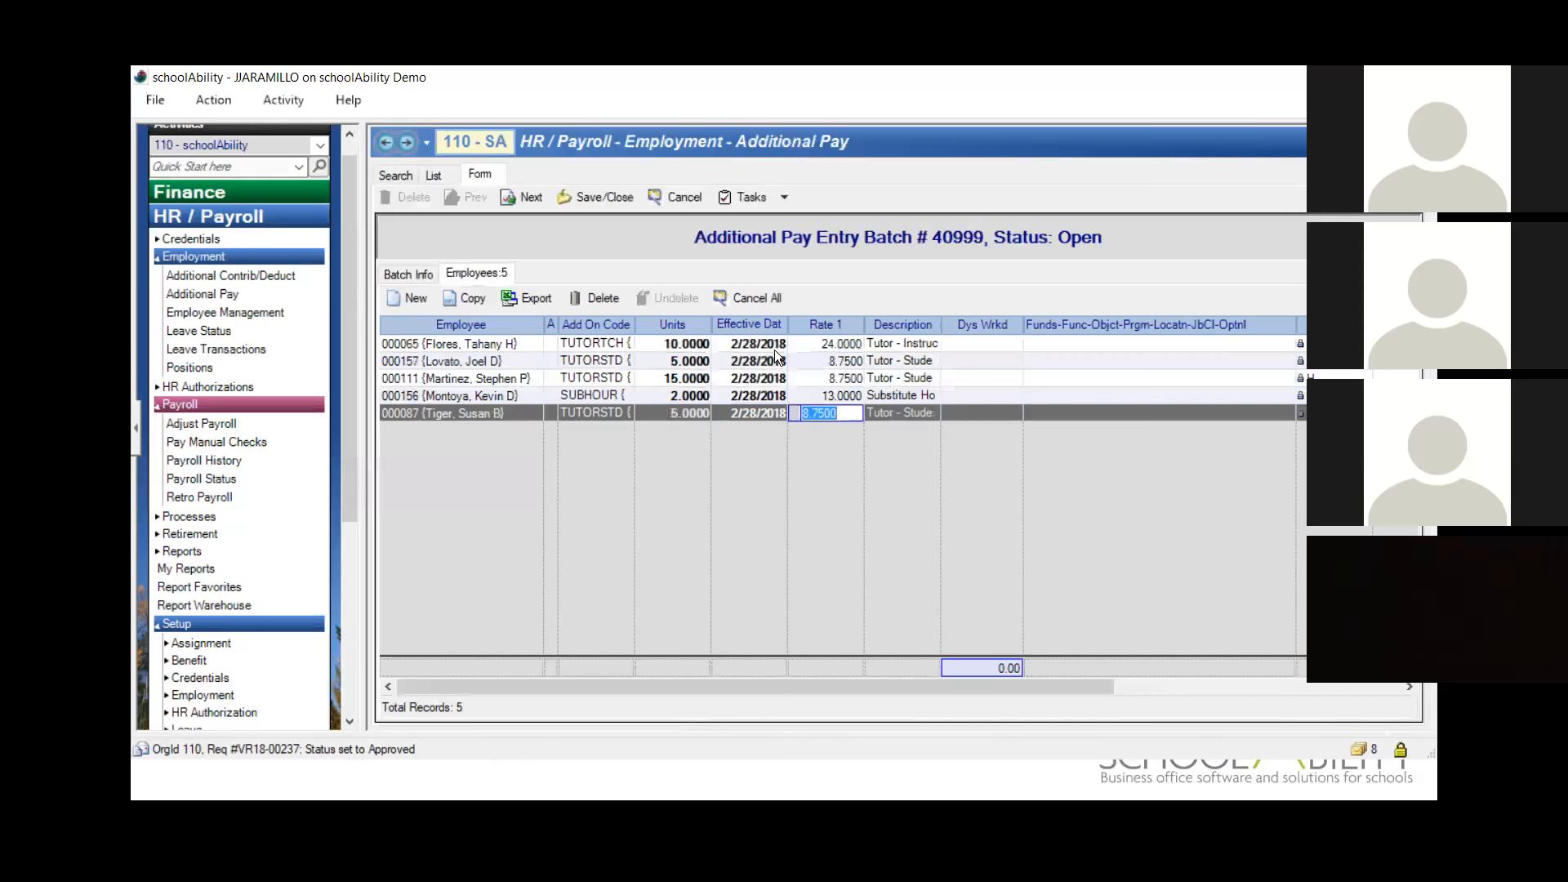
Step: Submit the Test 2 additional pay batch, reopen it and post its addon pay
left_click(774, 197)
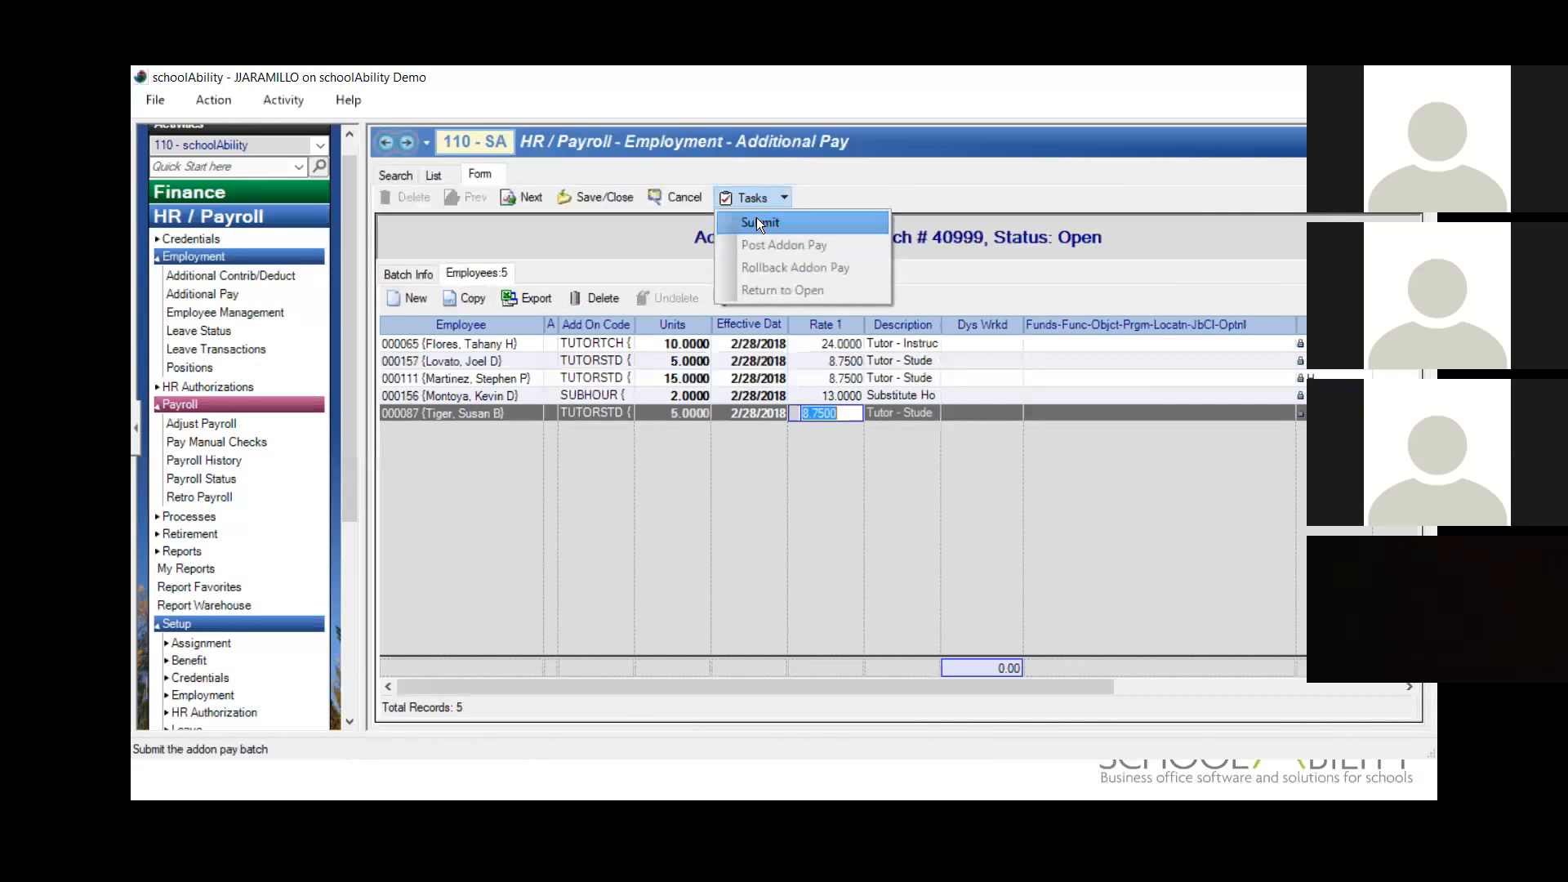
left_click(757, 220)
left_click(849, 520)
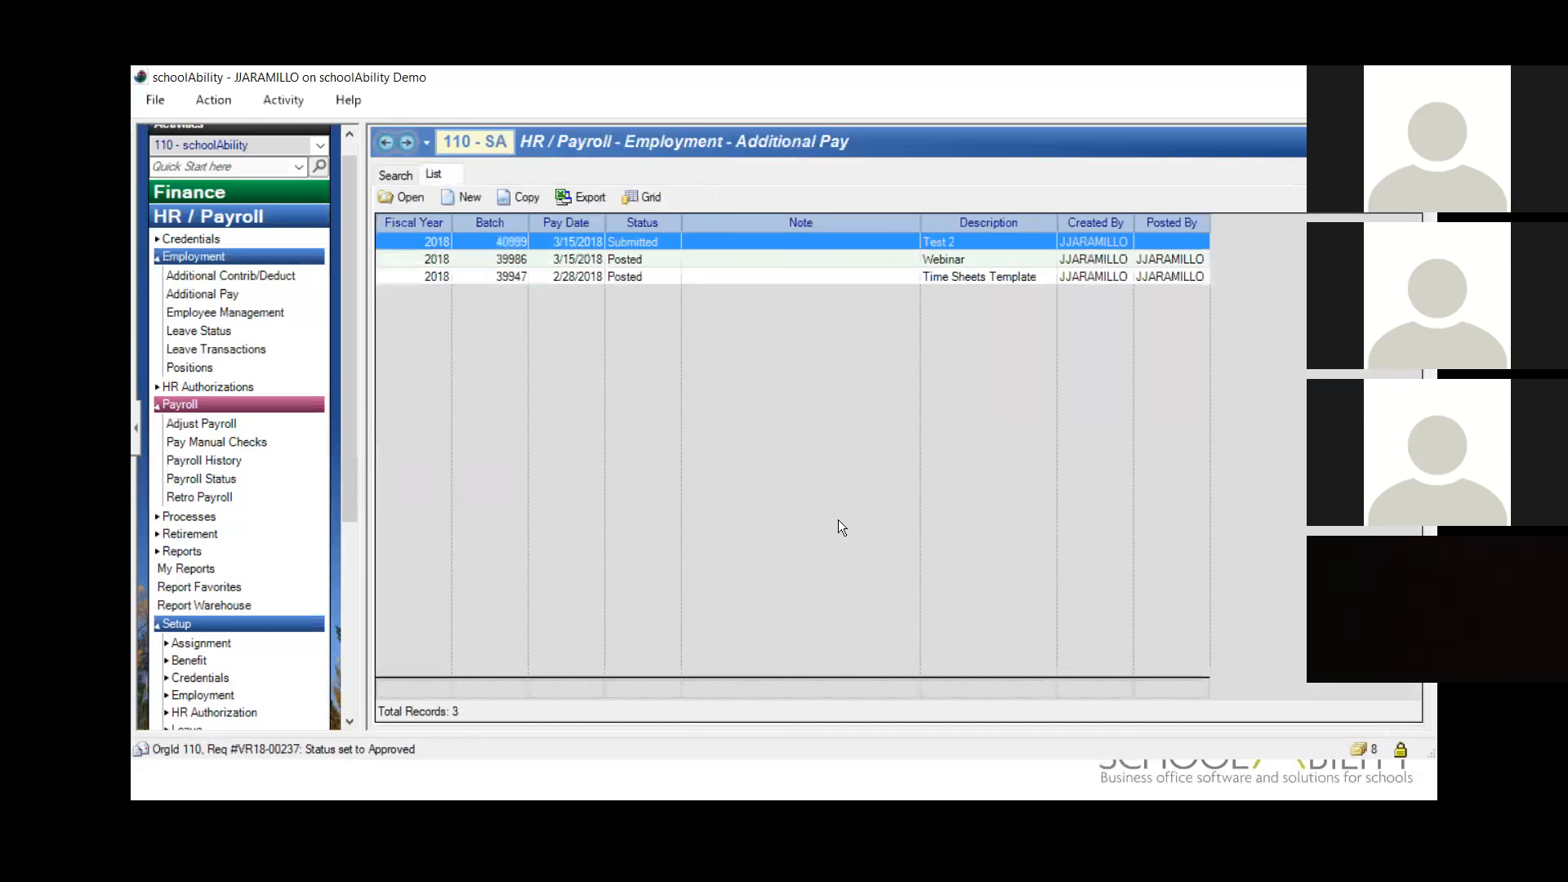
double_click(721, 243)
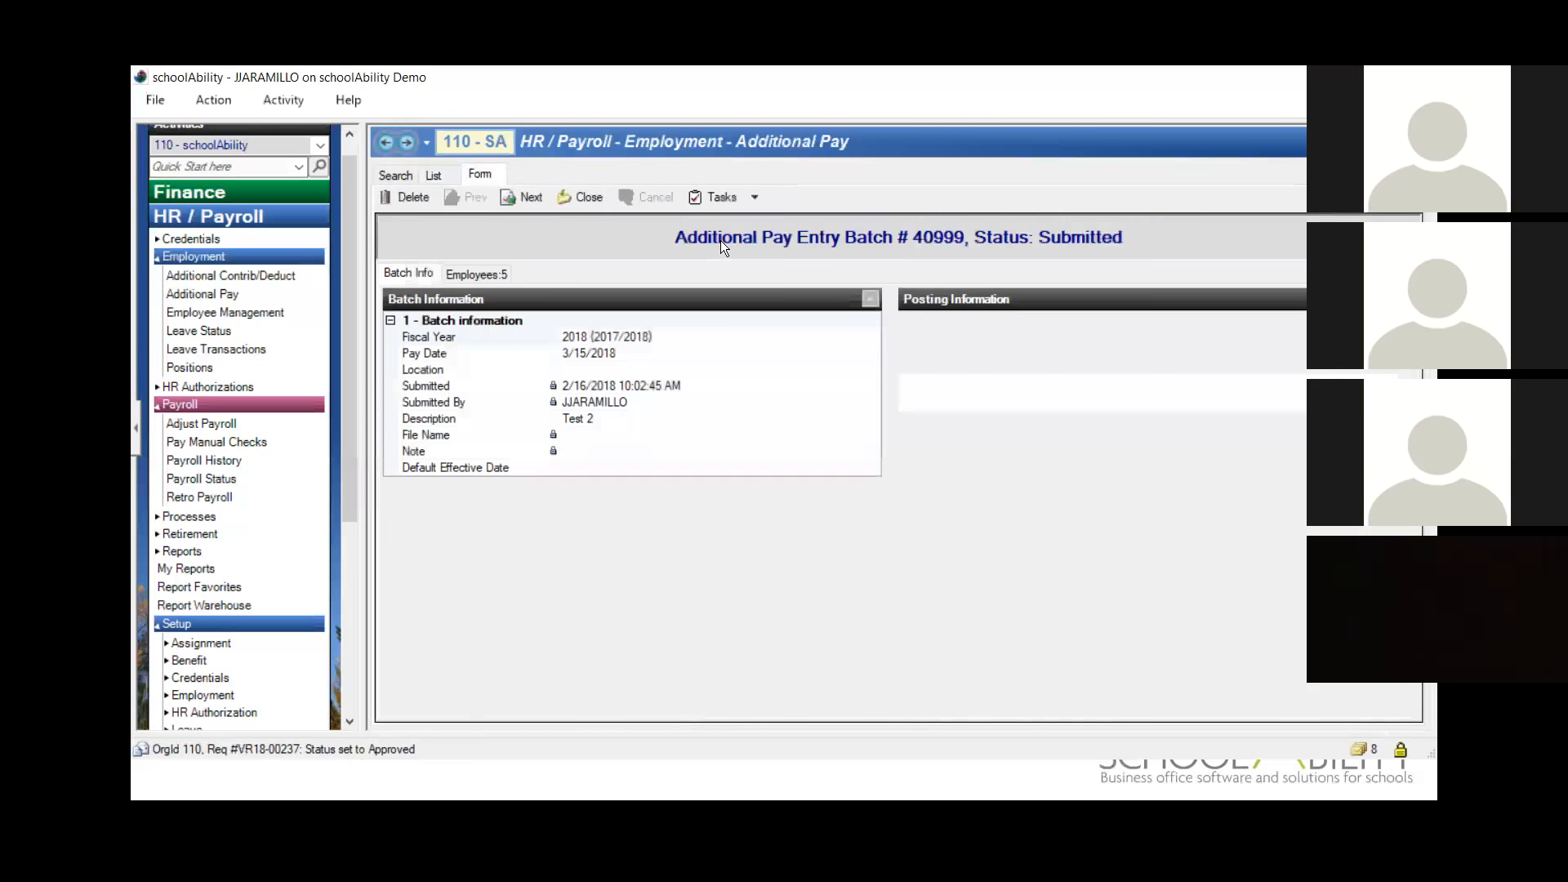
left_click(737, 198)
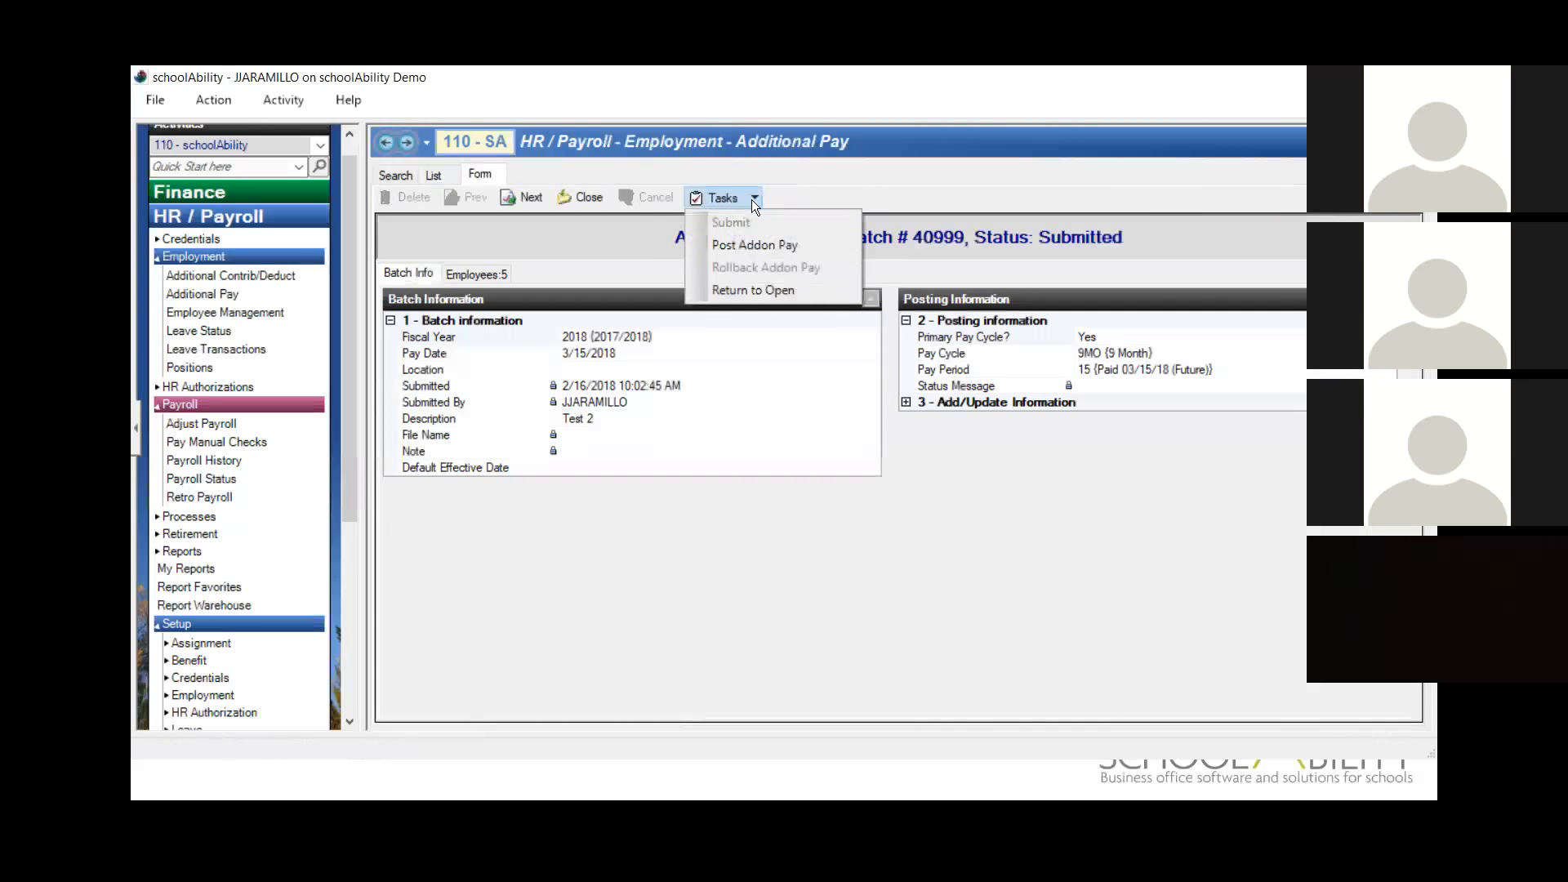
left_click(815, 248)
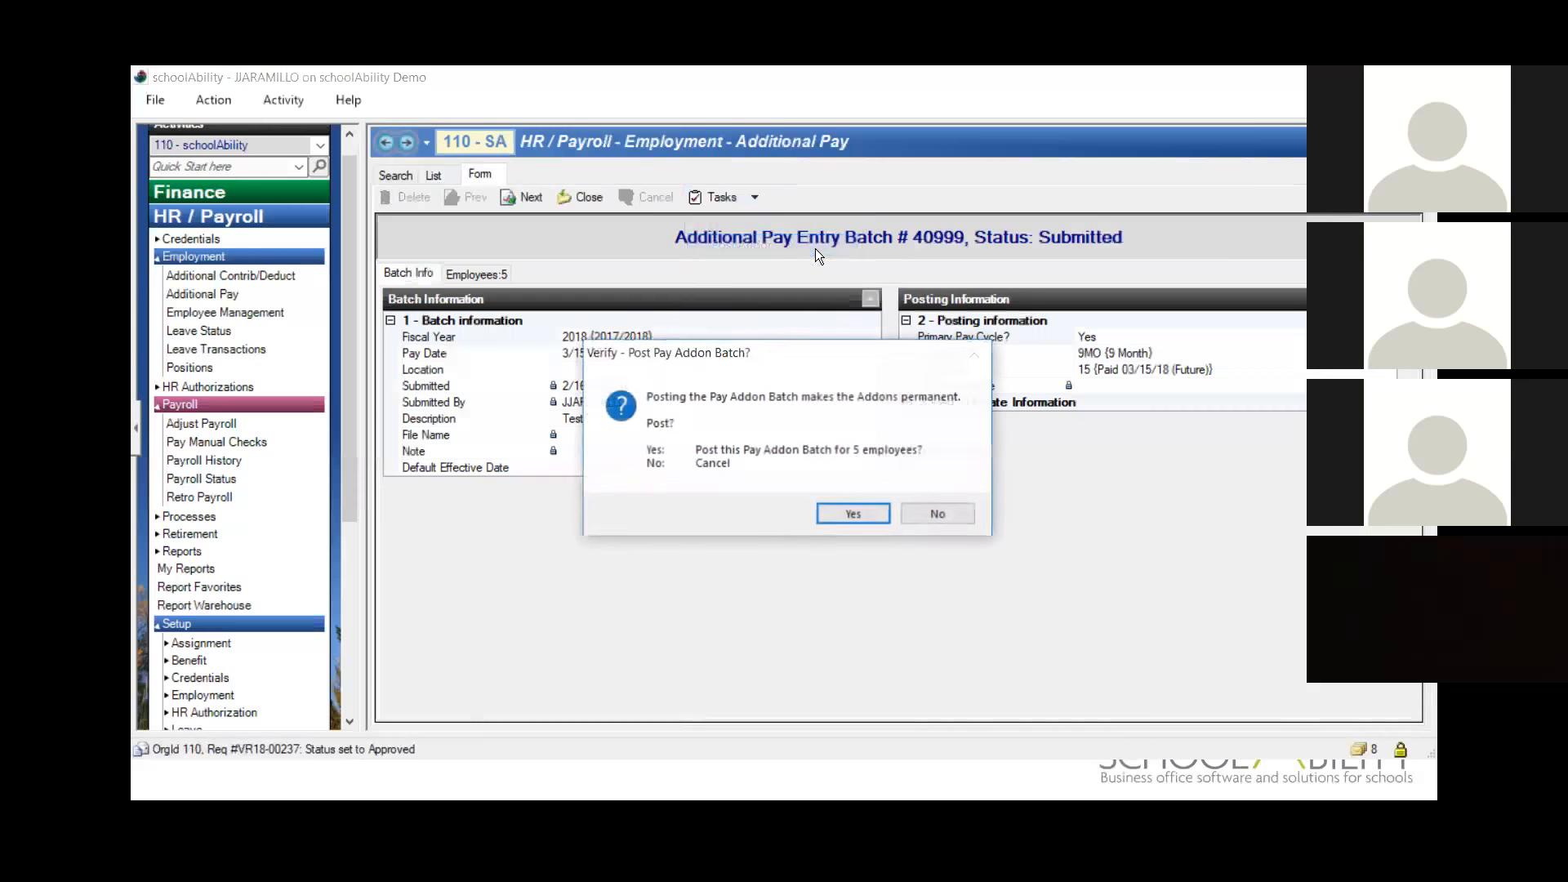
left_click(852, 513)
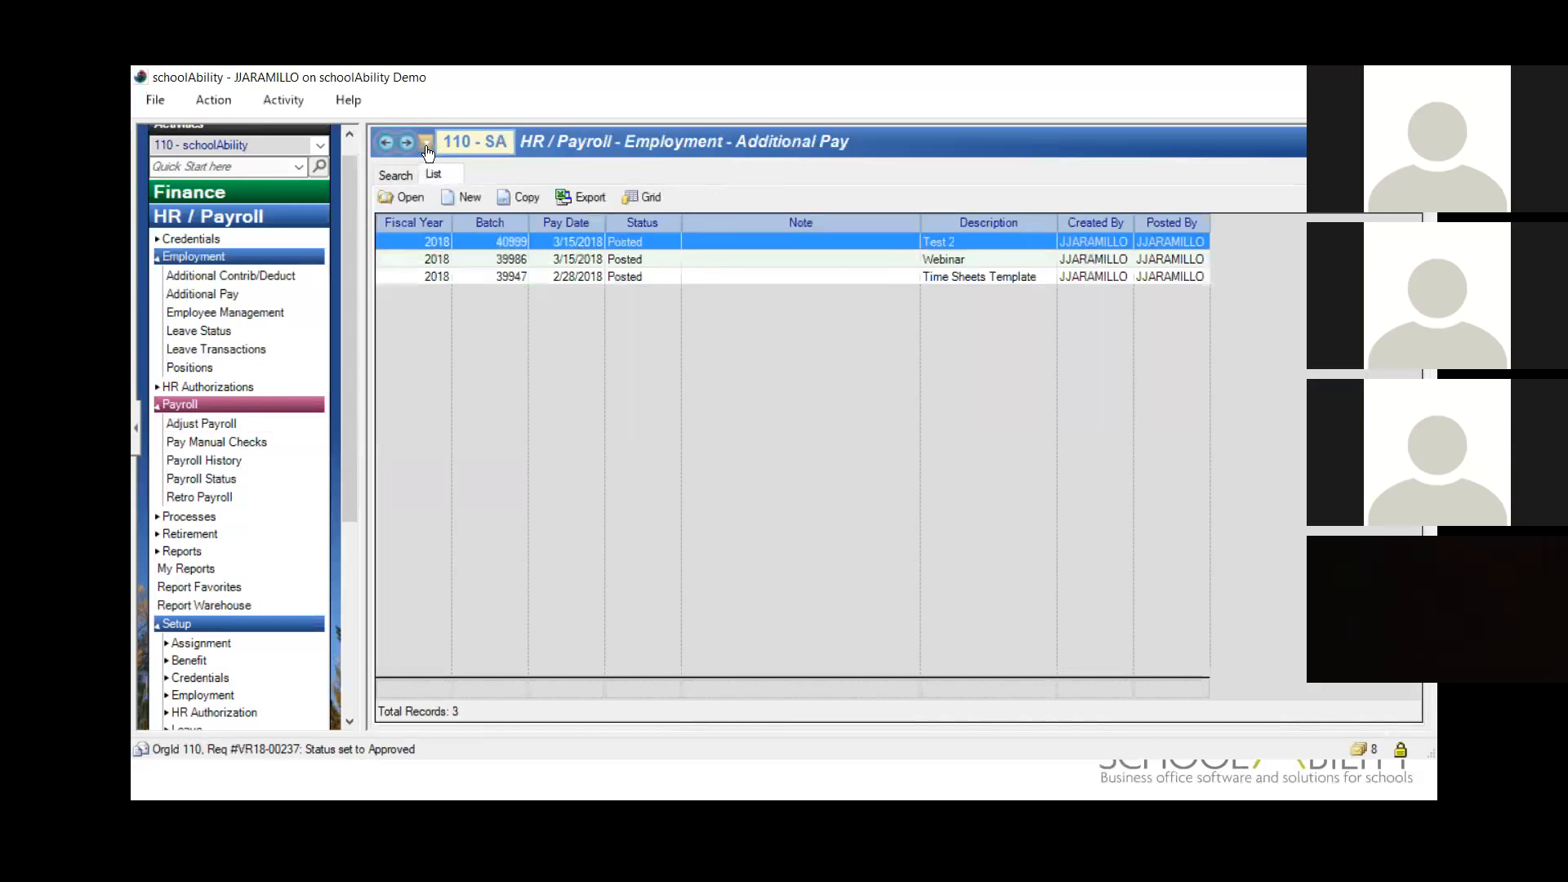
Step: Return to the Adjust Payroll search criteria and set the pay date to 3/15/2018
left_click(386, 146)
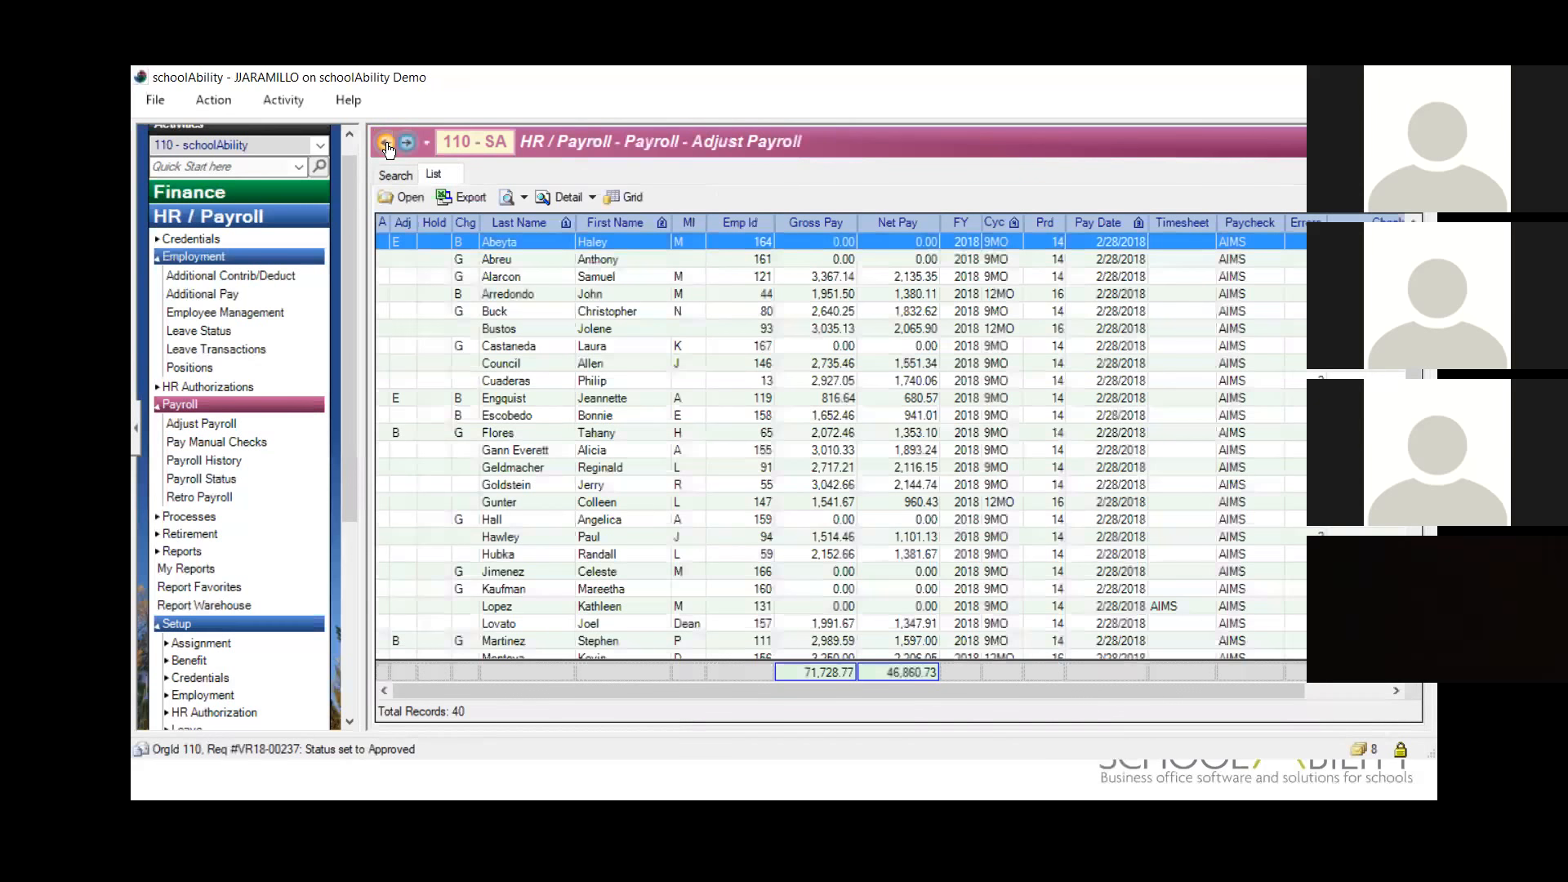
left_click(392, 175)
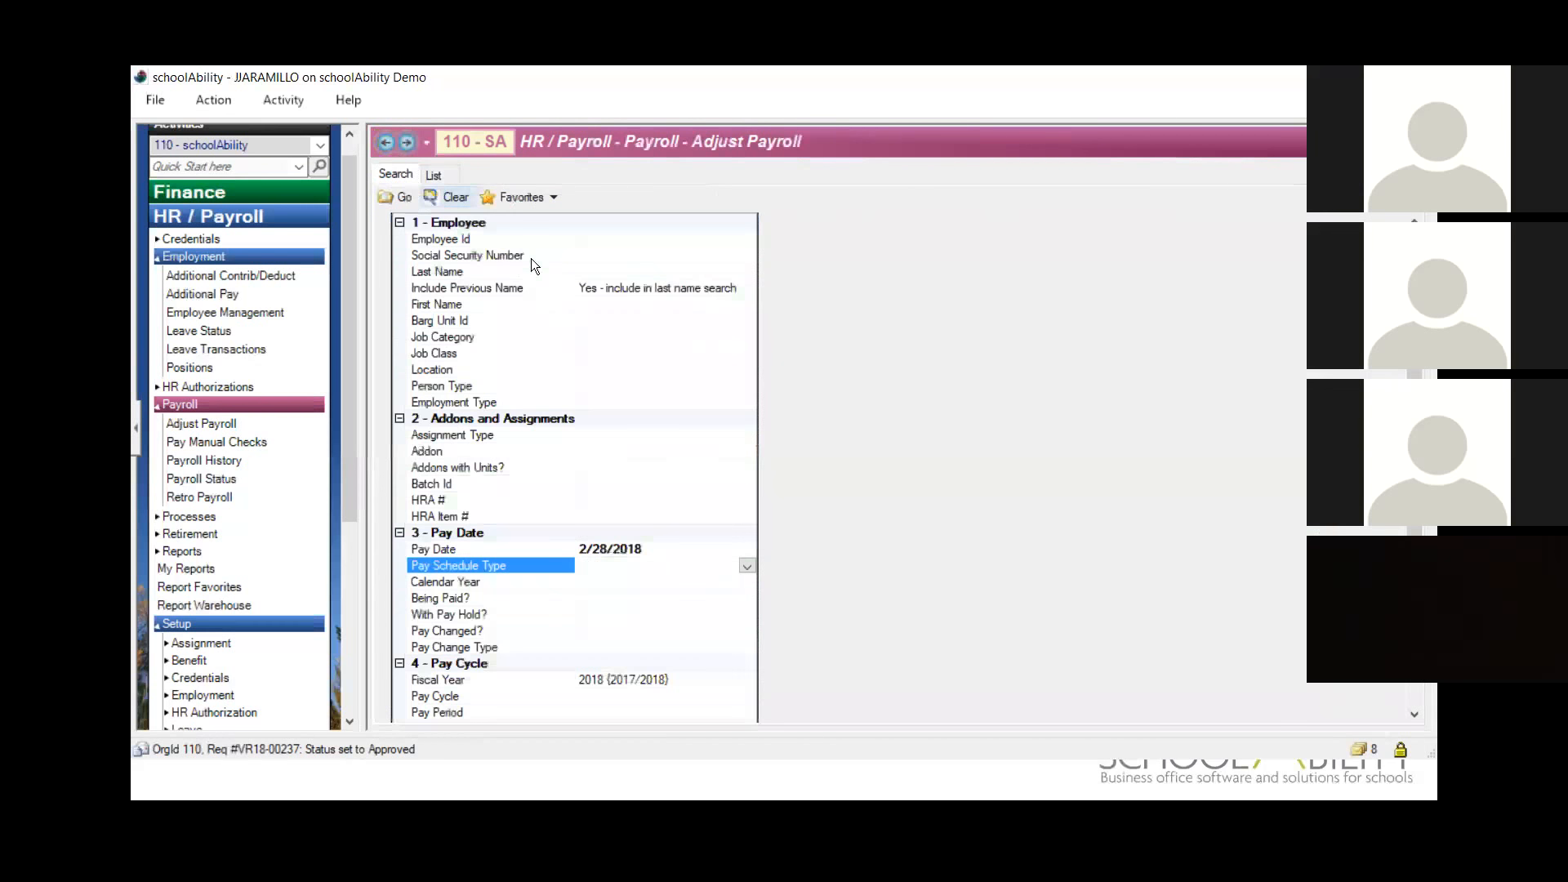
left_click(510, 547)
type("0")
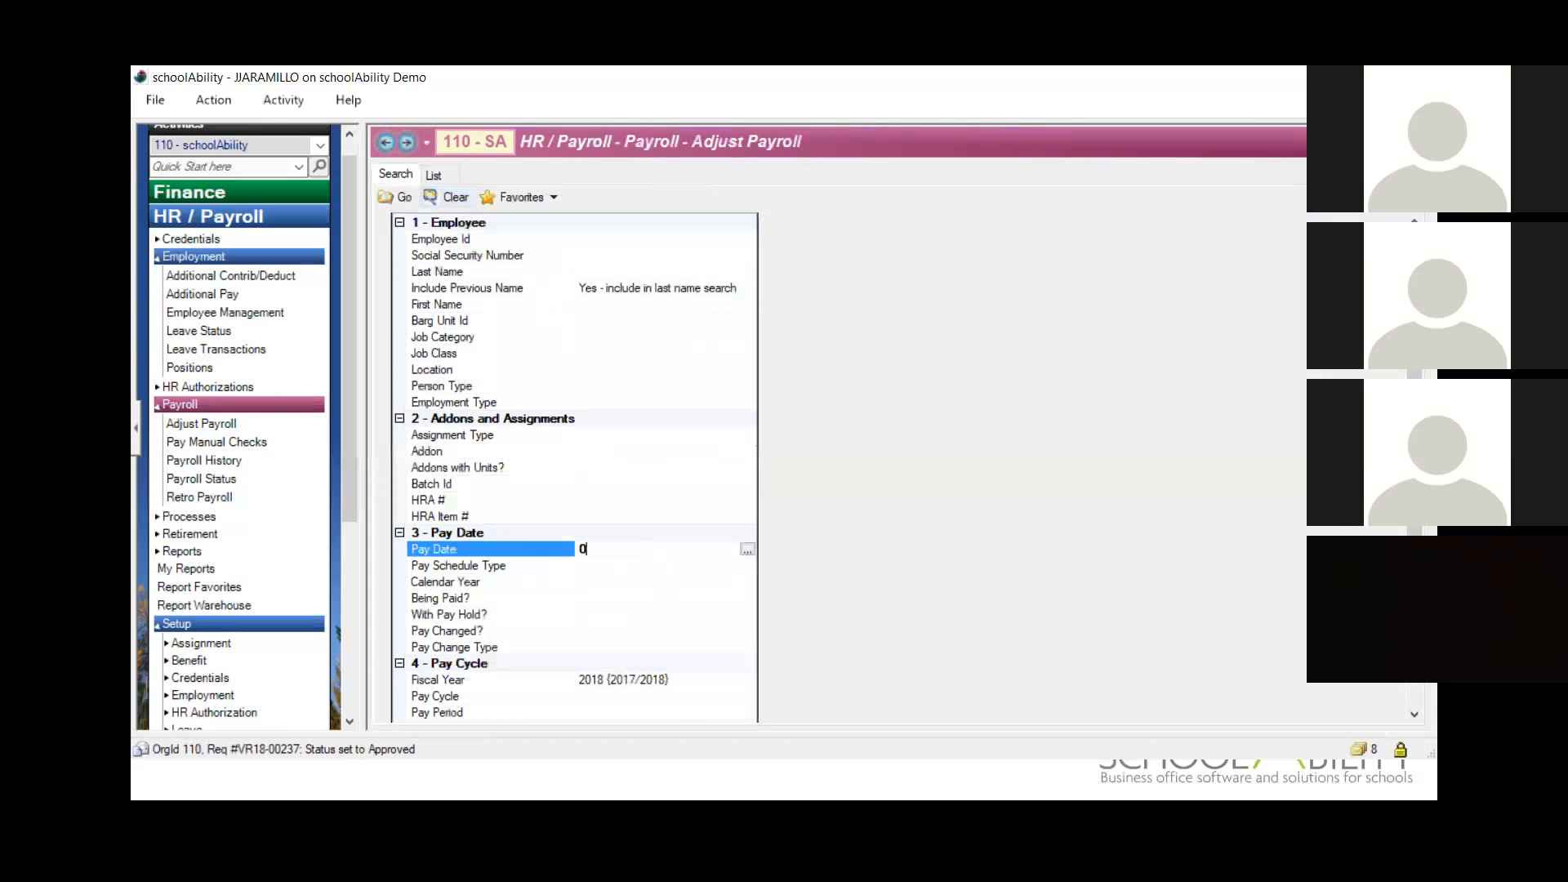
type("3/15/2018")
key("Tab")
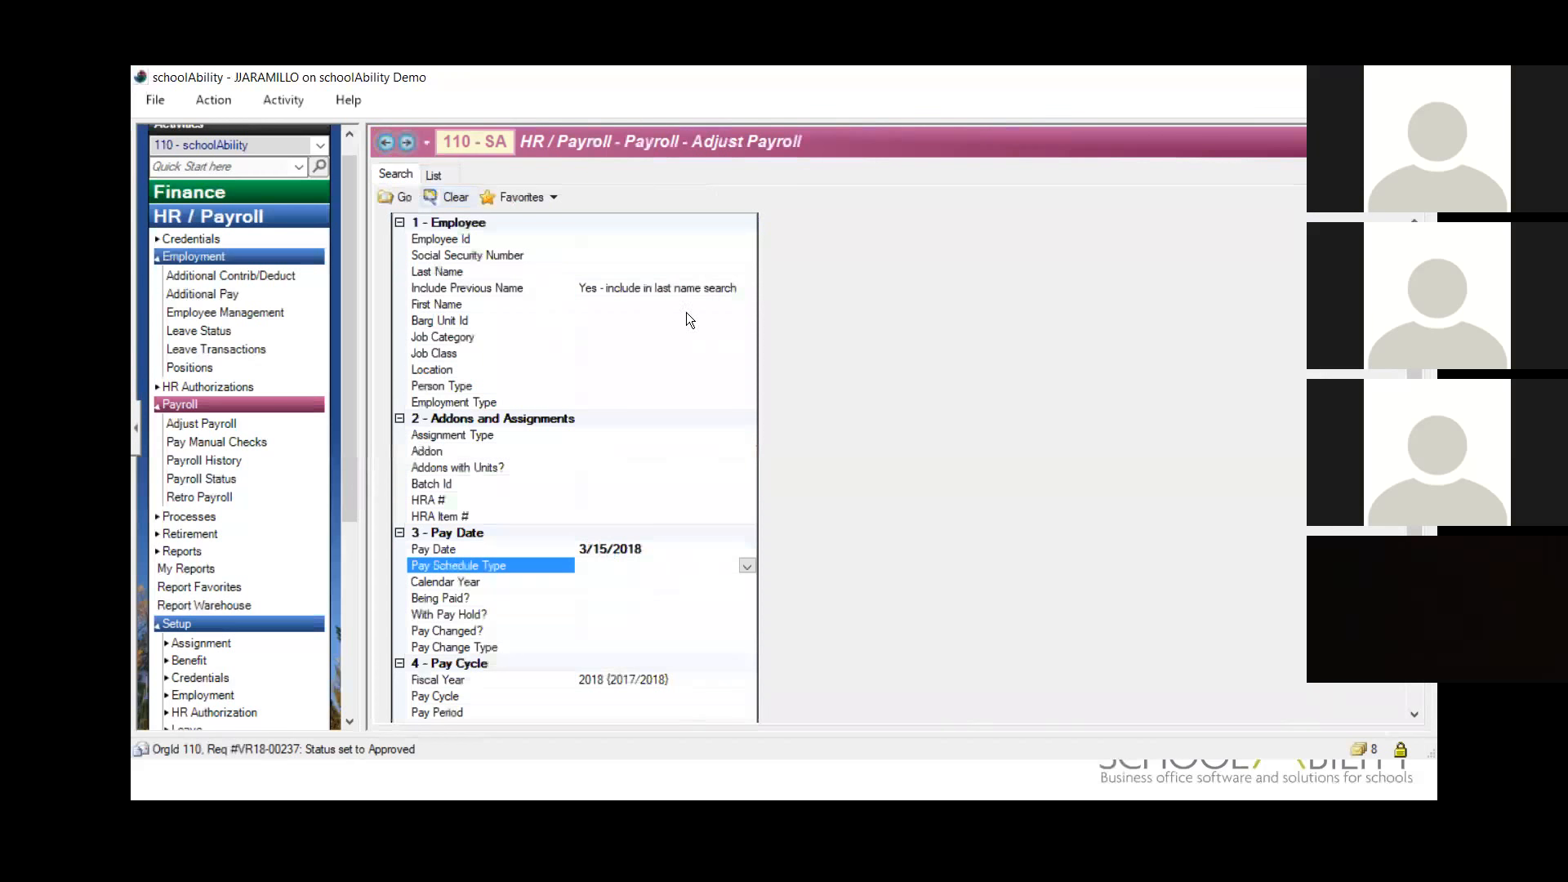
Step: Return to the Additional Pay list and open the posted Test 2 batch
left_click(383, 144)
left_click(410, 142)
left_click(410, 144)
left_click(409, 145)
left_click(382, 142)
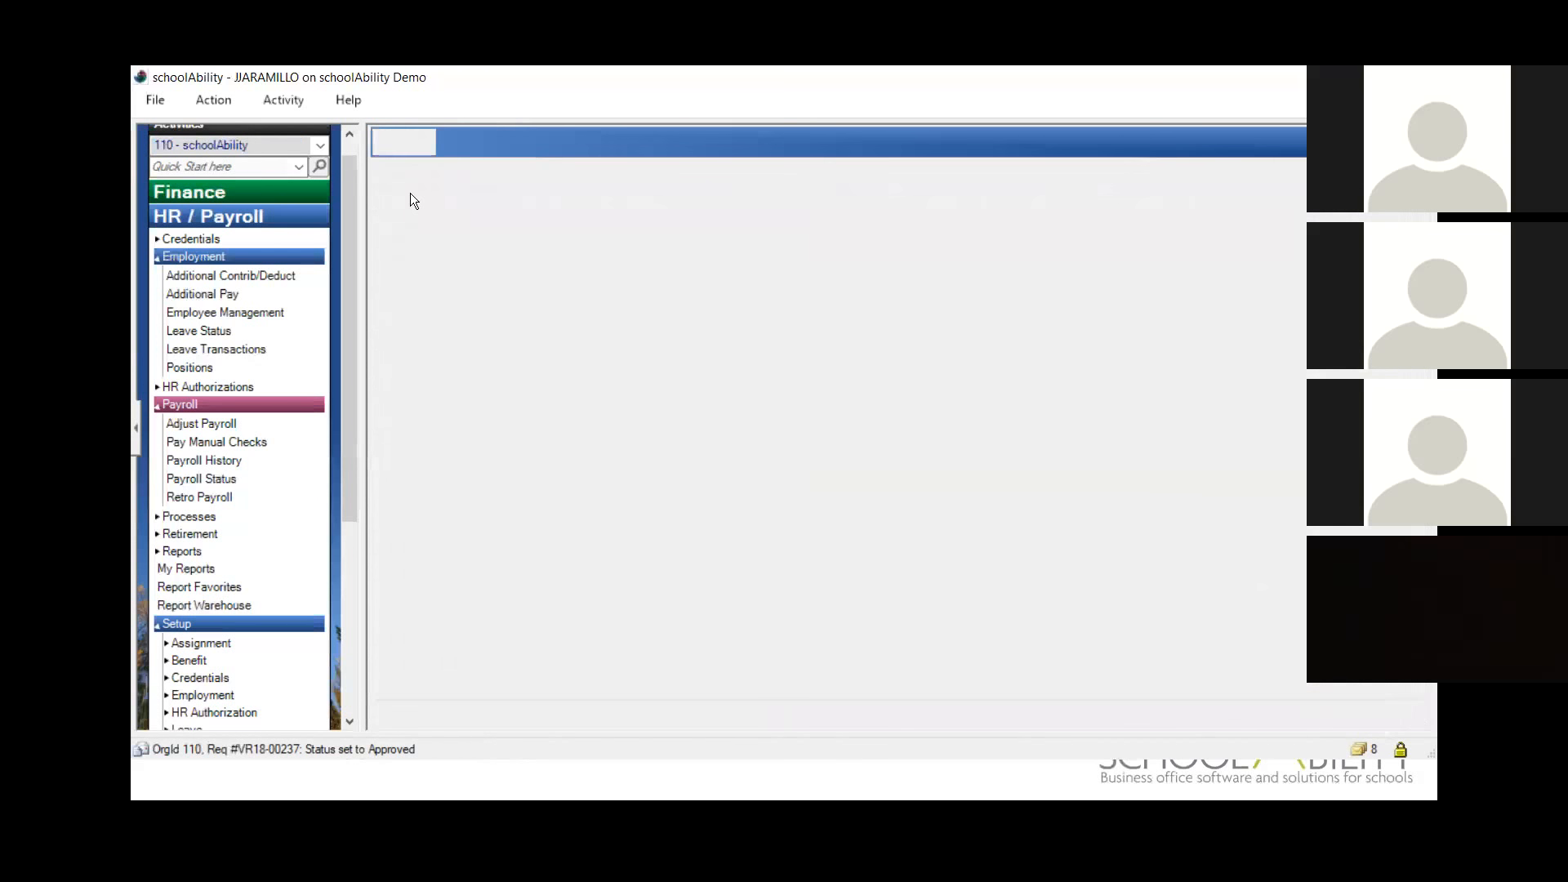
left_click(387, 175)
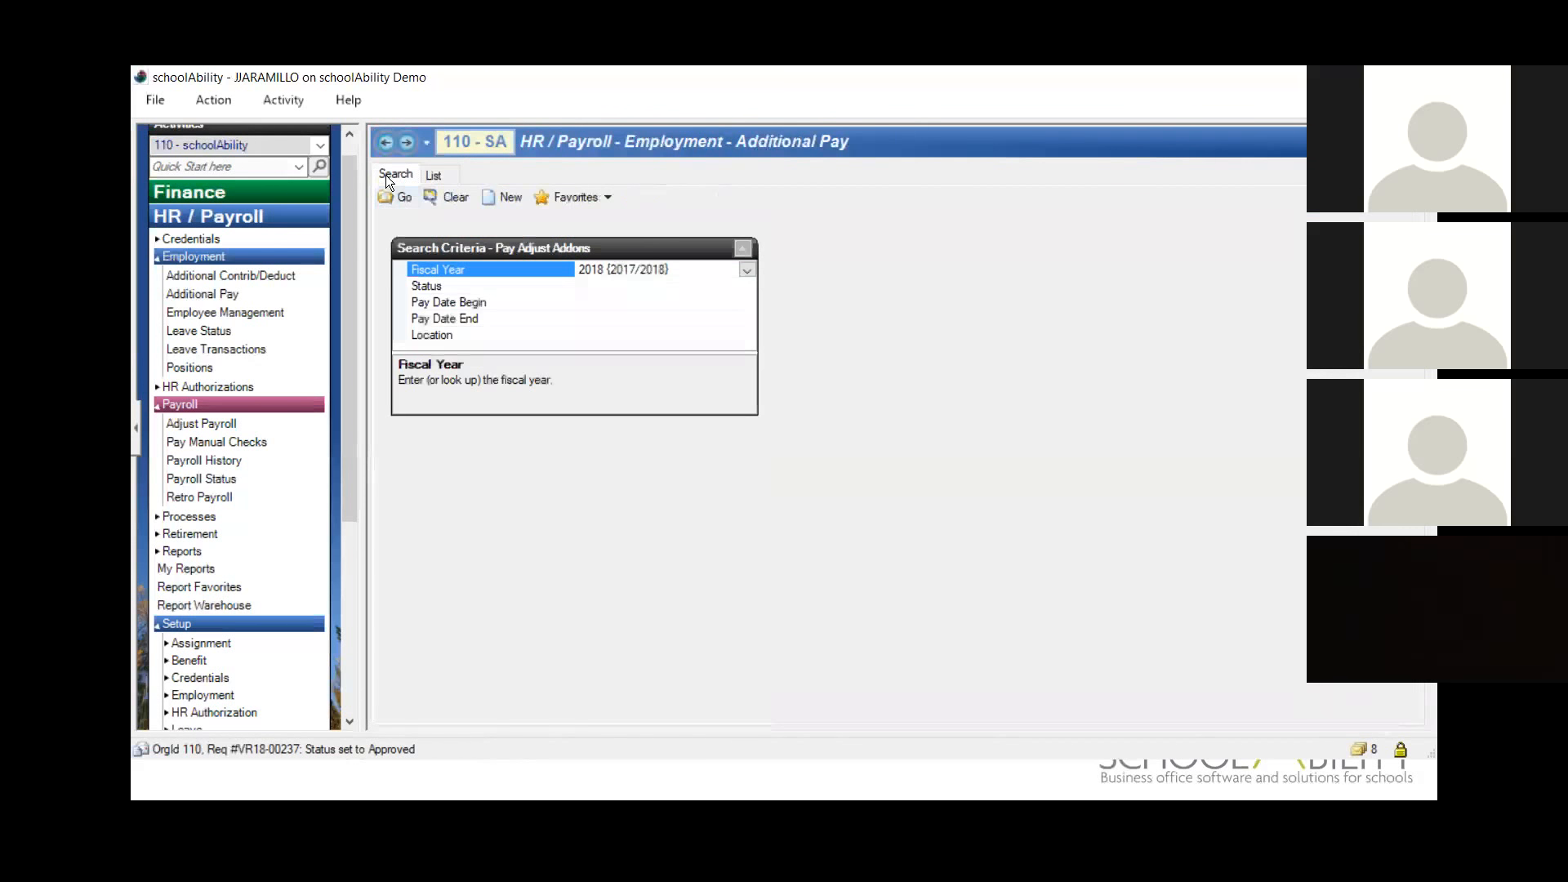
left_click(431, 175)
double_click(414, 243)
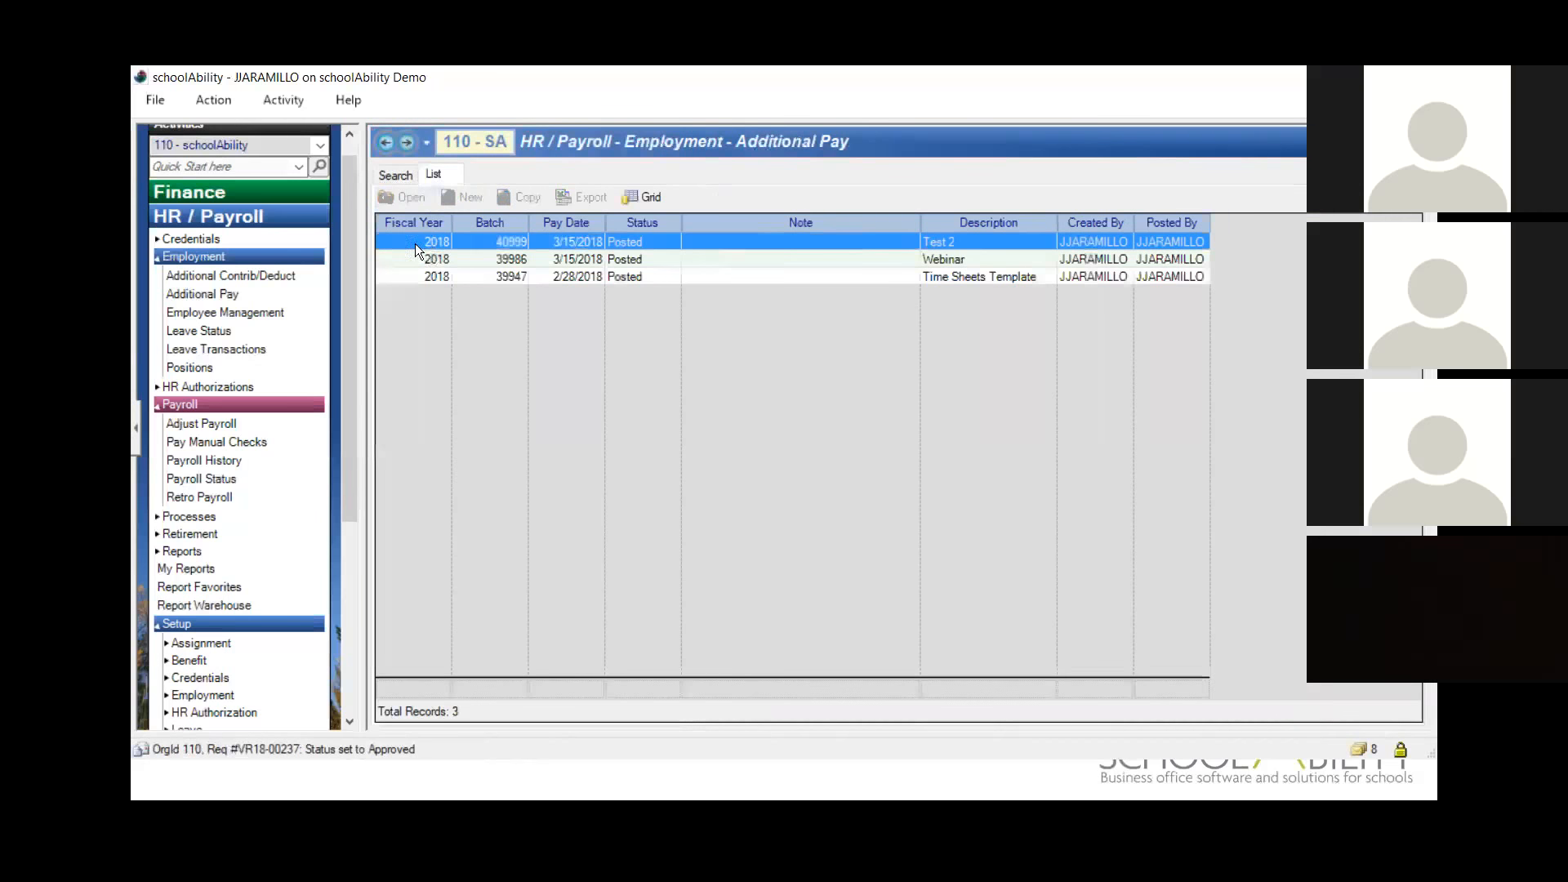
Step: Search Adjust Payroll for the 3/15/2018 pay date, then return to the search criteria
left_click(382, 142)
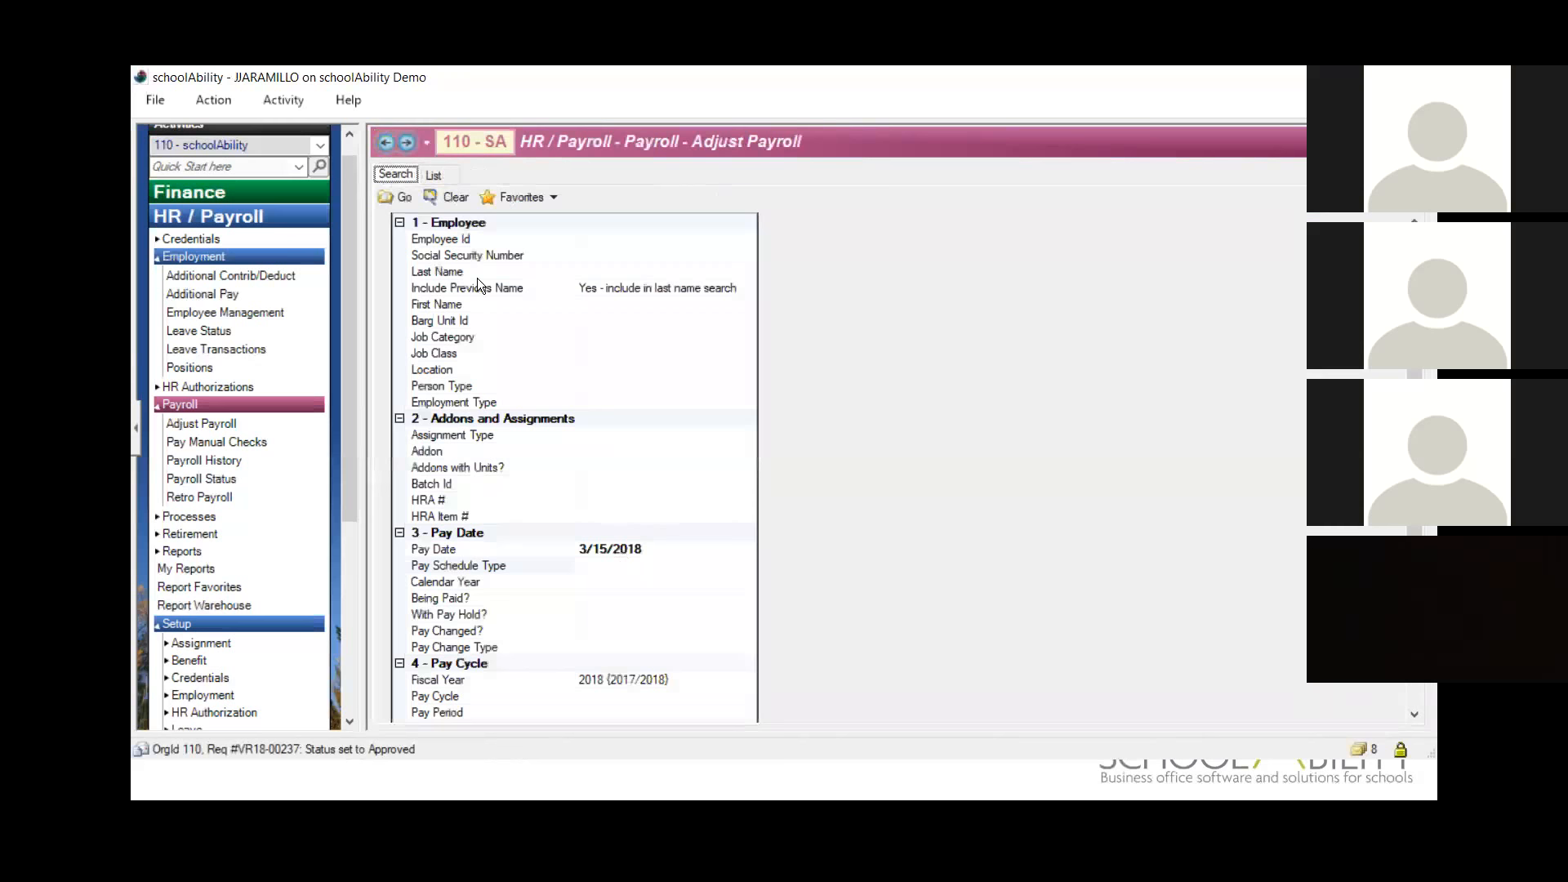
left_click(397, 196)
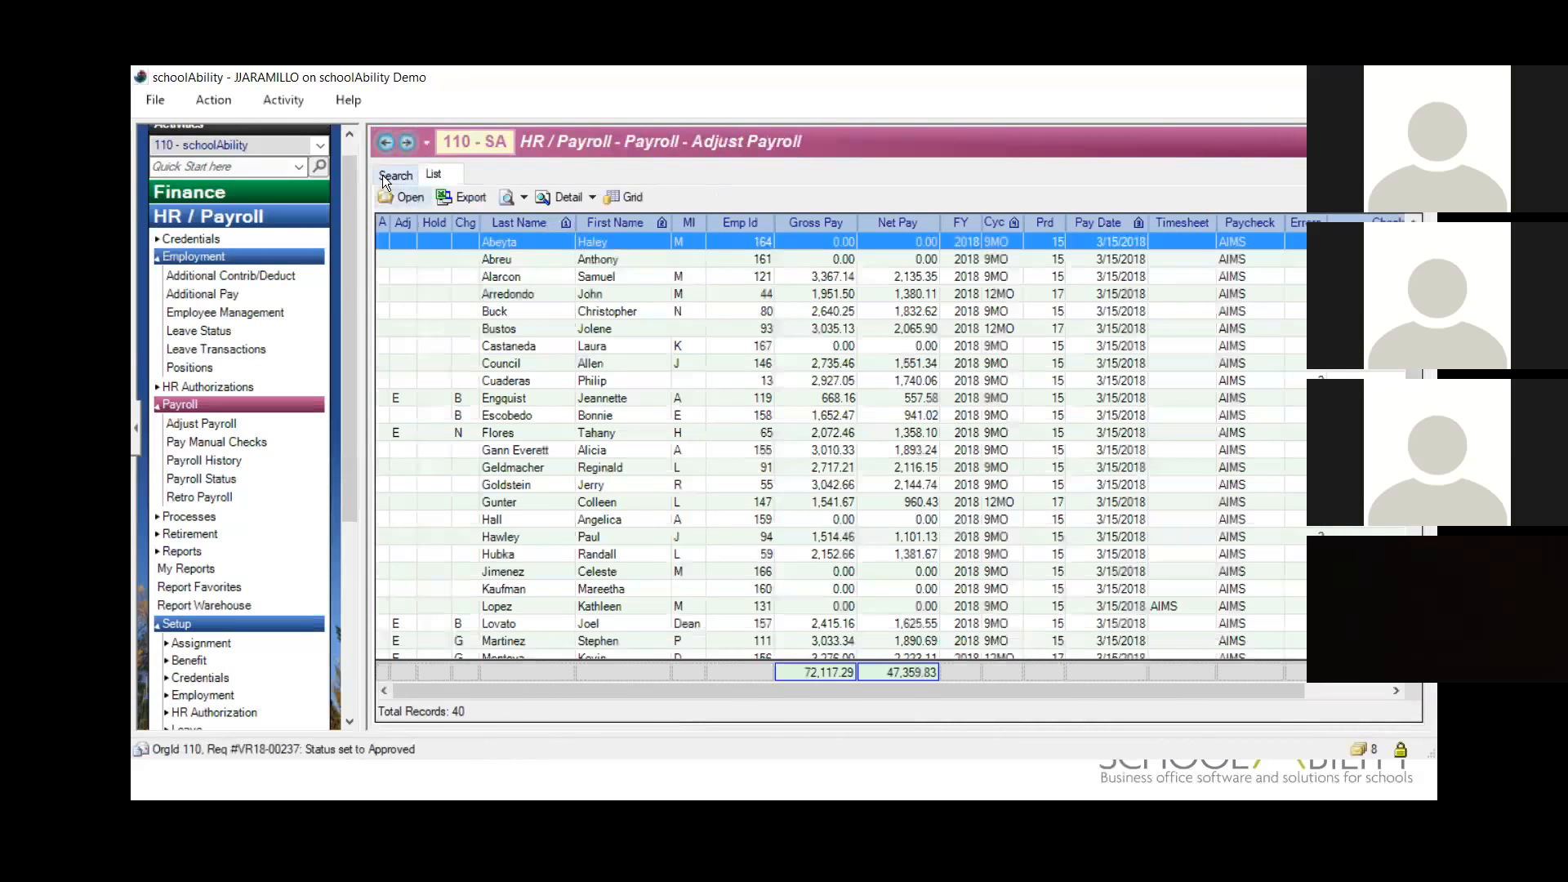
left_click(406, 173)
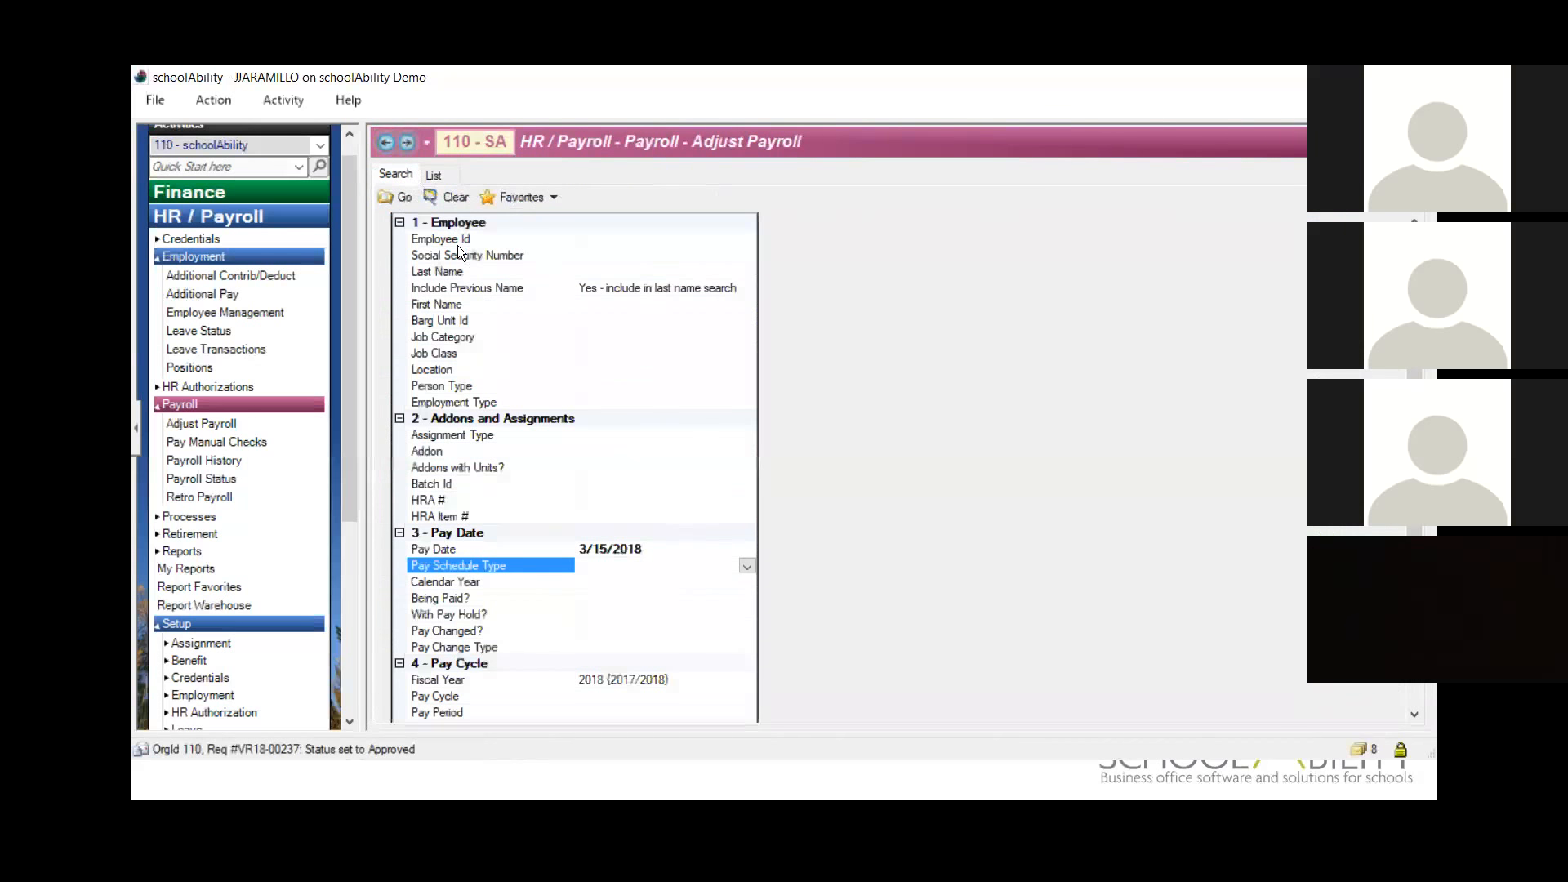
Step: Check the Test 2 batch's number in Additional Pay and search Adjust Payroll for batch ID 40999
left_click(406, 144)
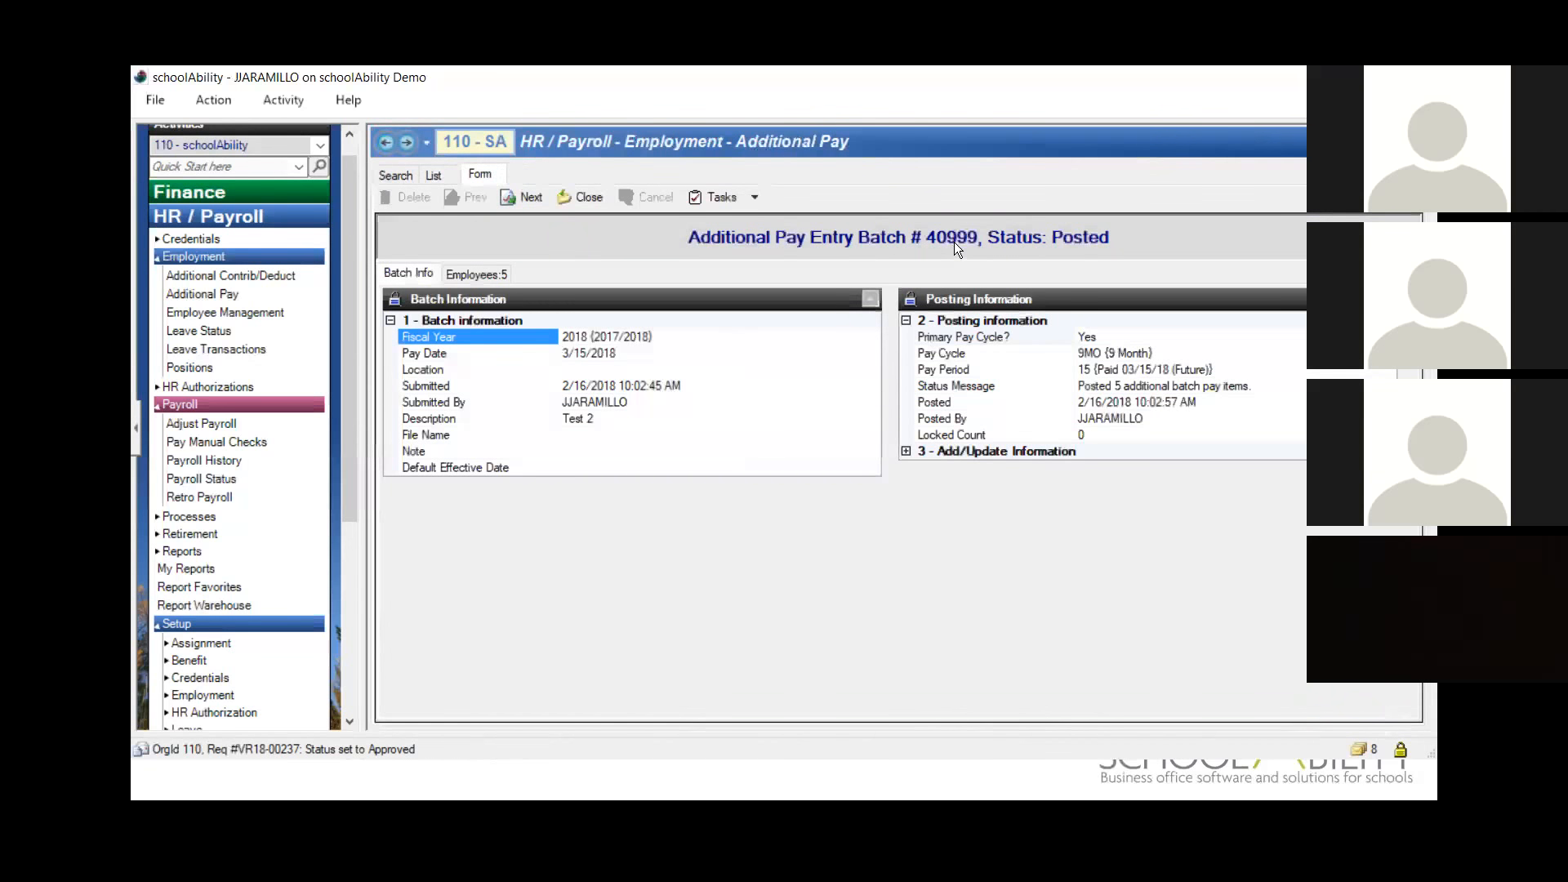
left_click(385, 143)
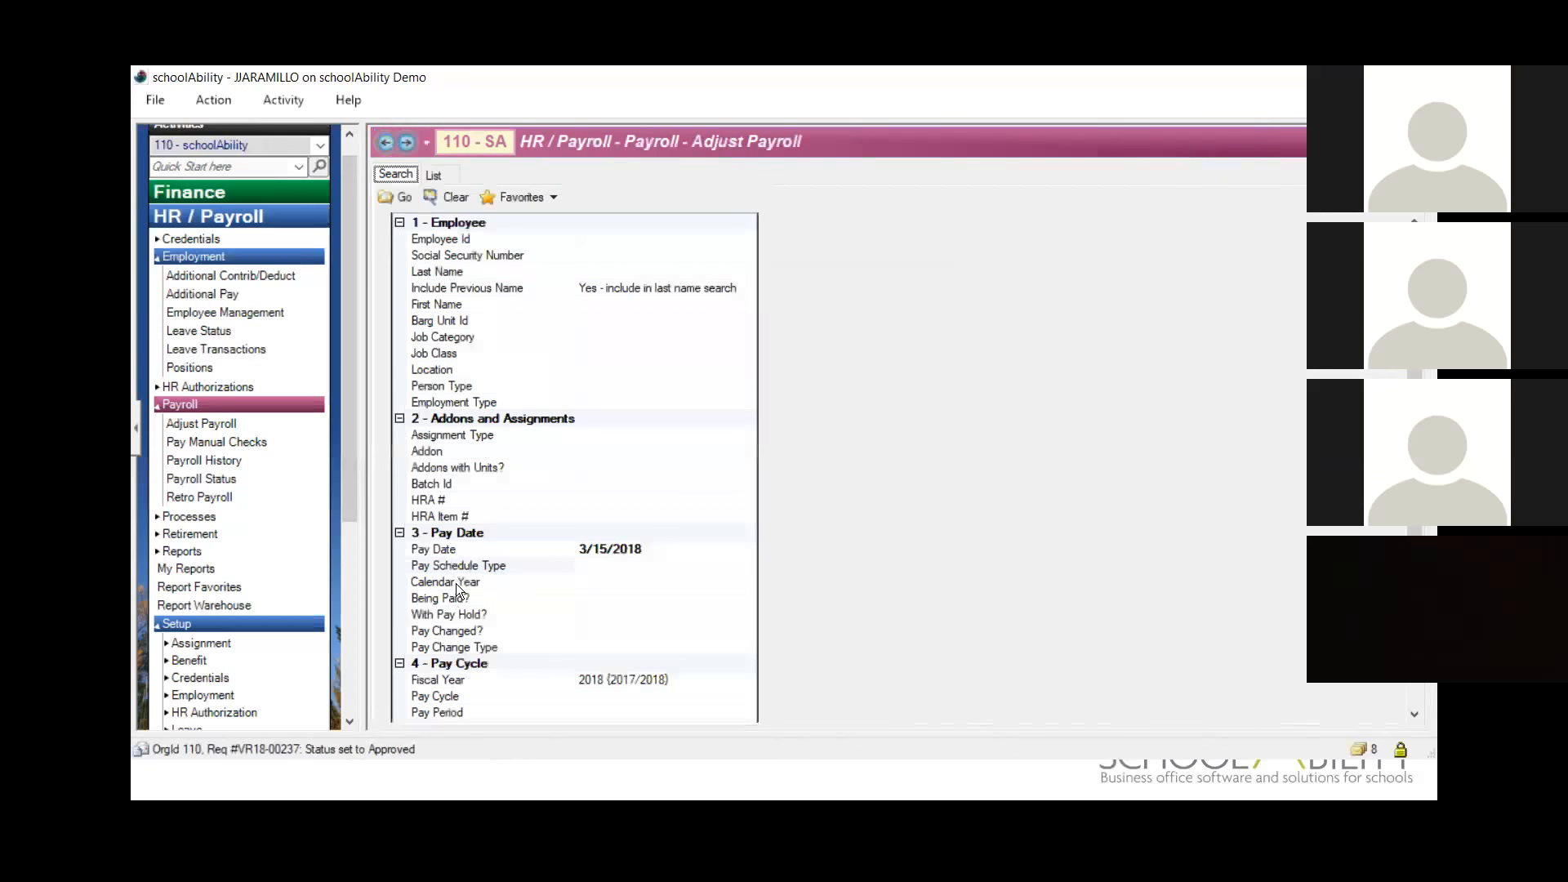
left_click(463, 485)
type("40999")
key("Tab")
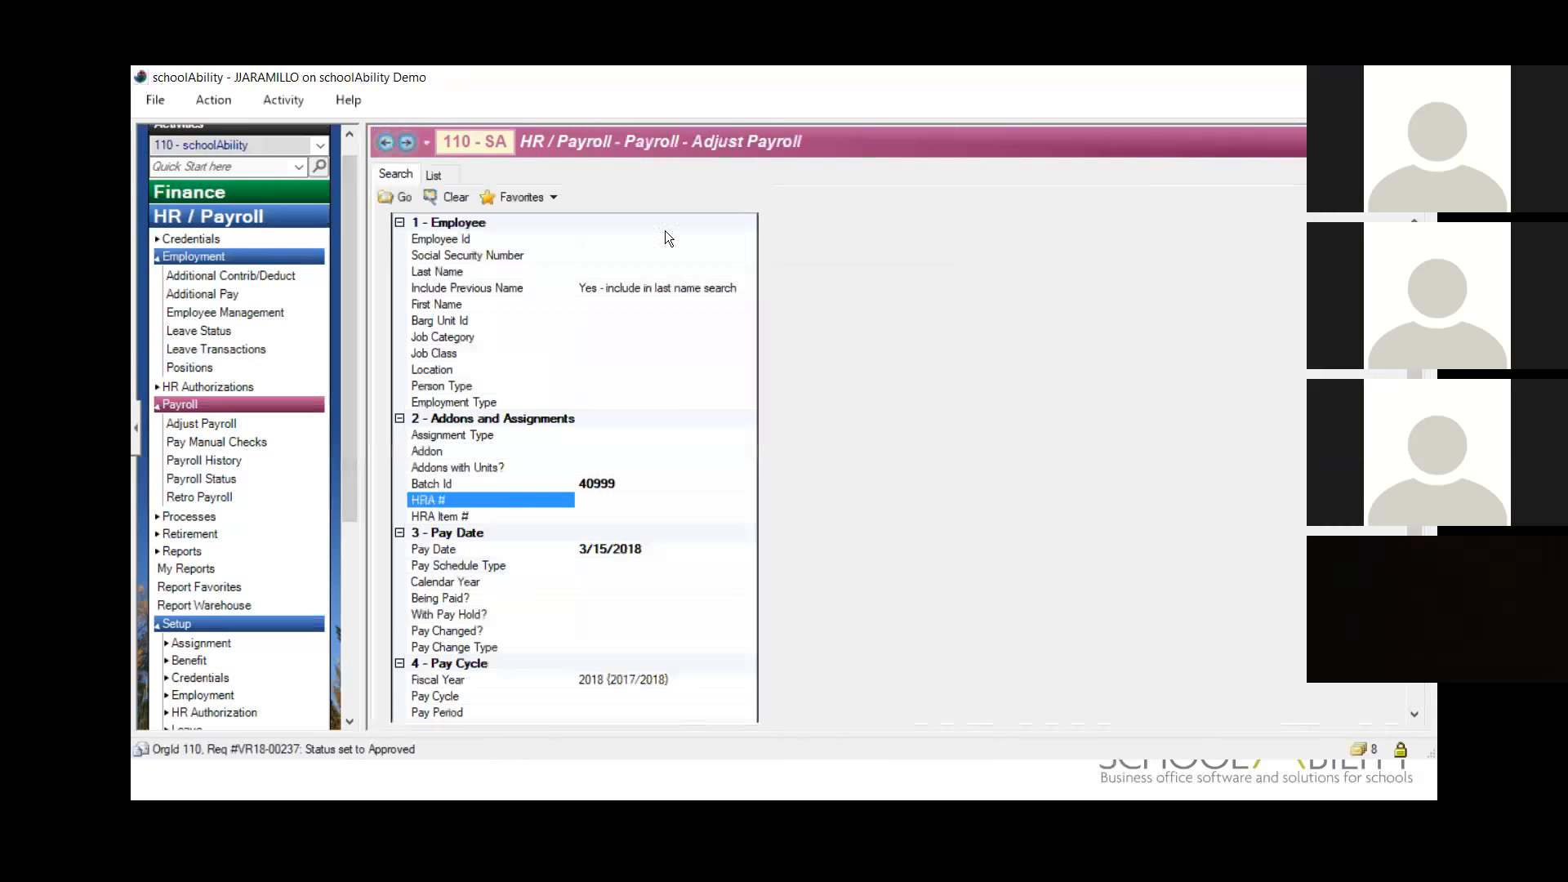
left_click(400, 196)
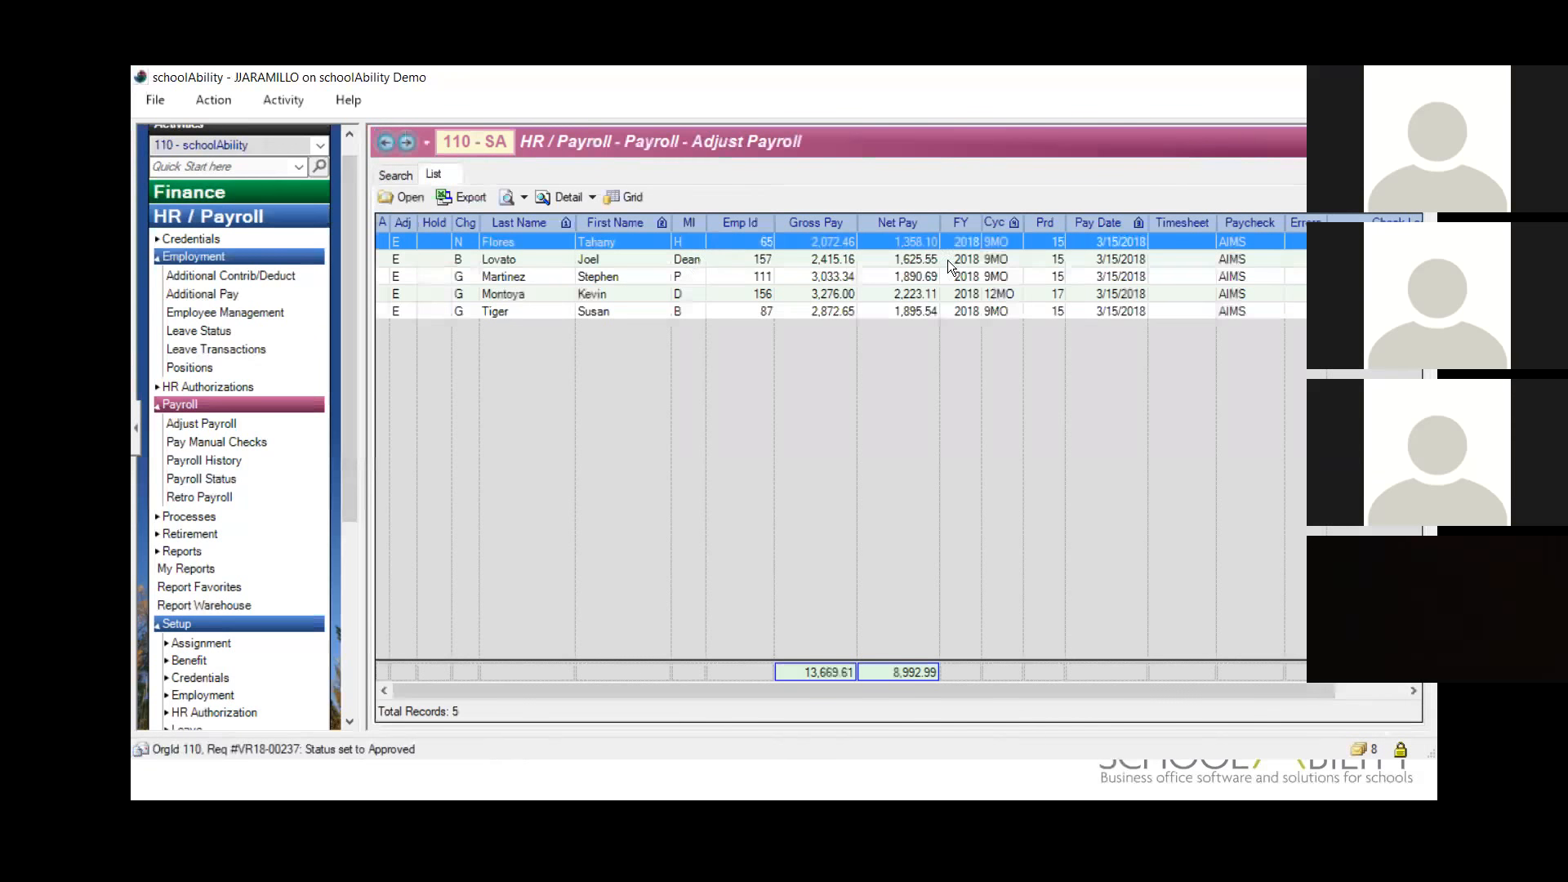
Step: View the addon detail of the first employee in the Adjust Payroll results and close it
left_click(593, 197)
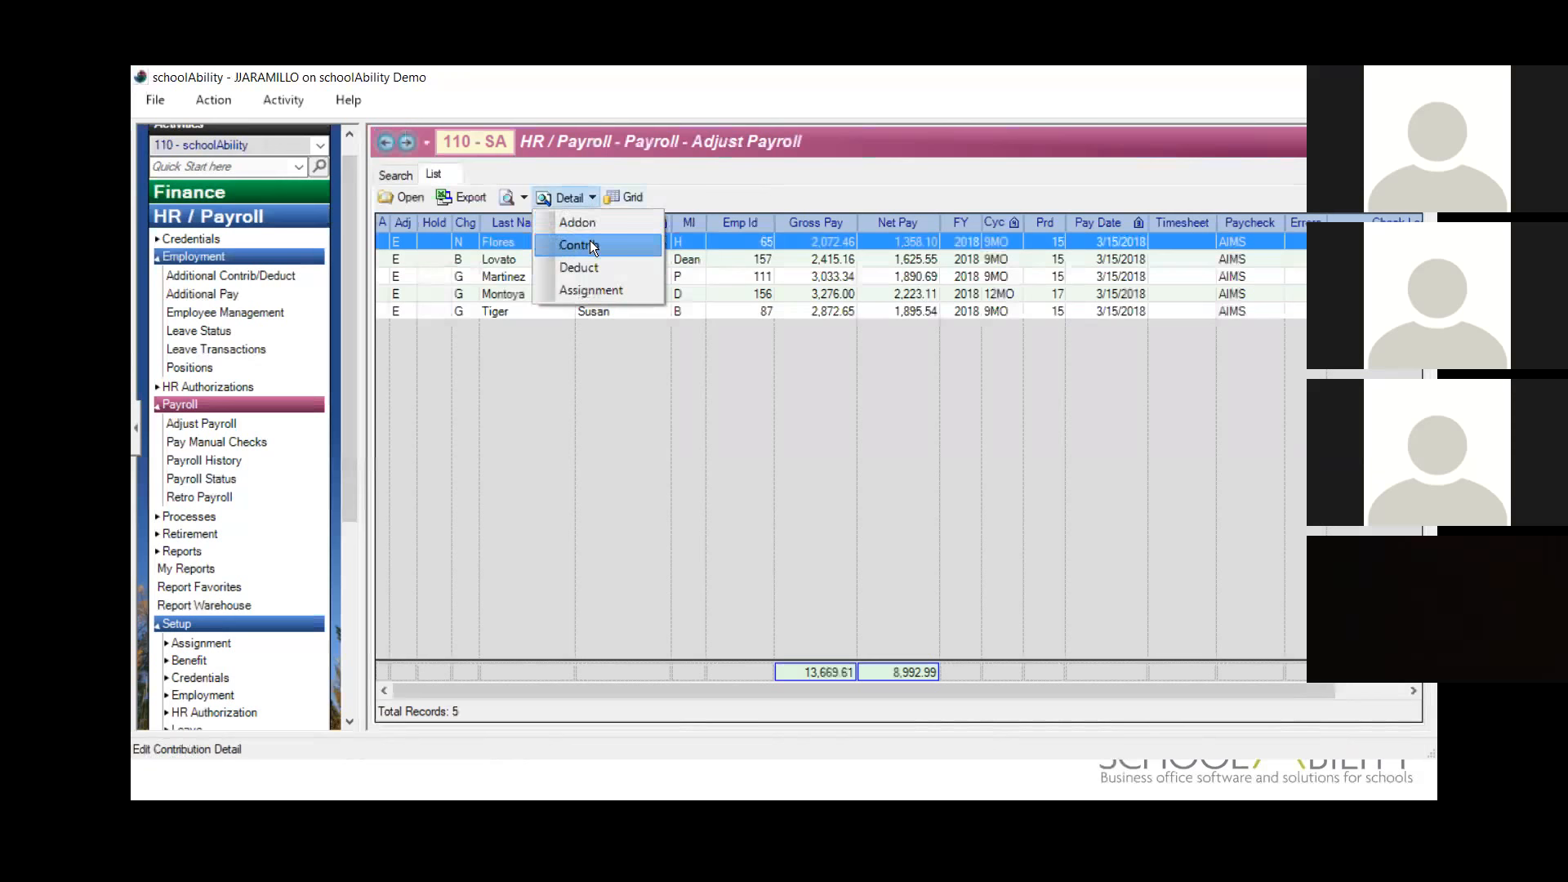
left_click(587, 220)
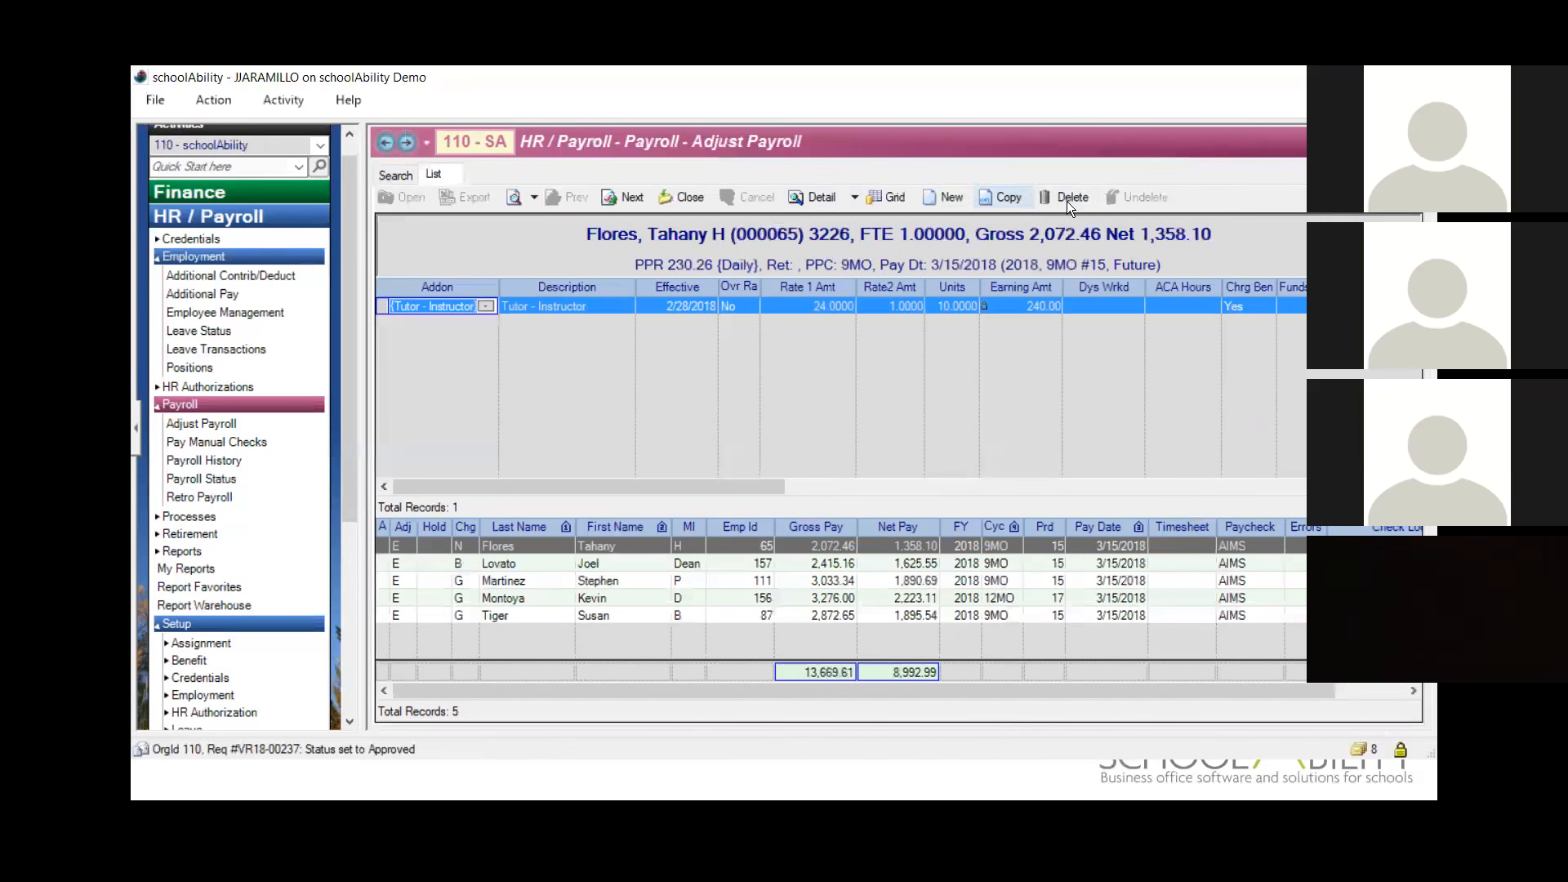
left_click(689, 198)
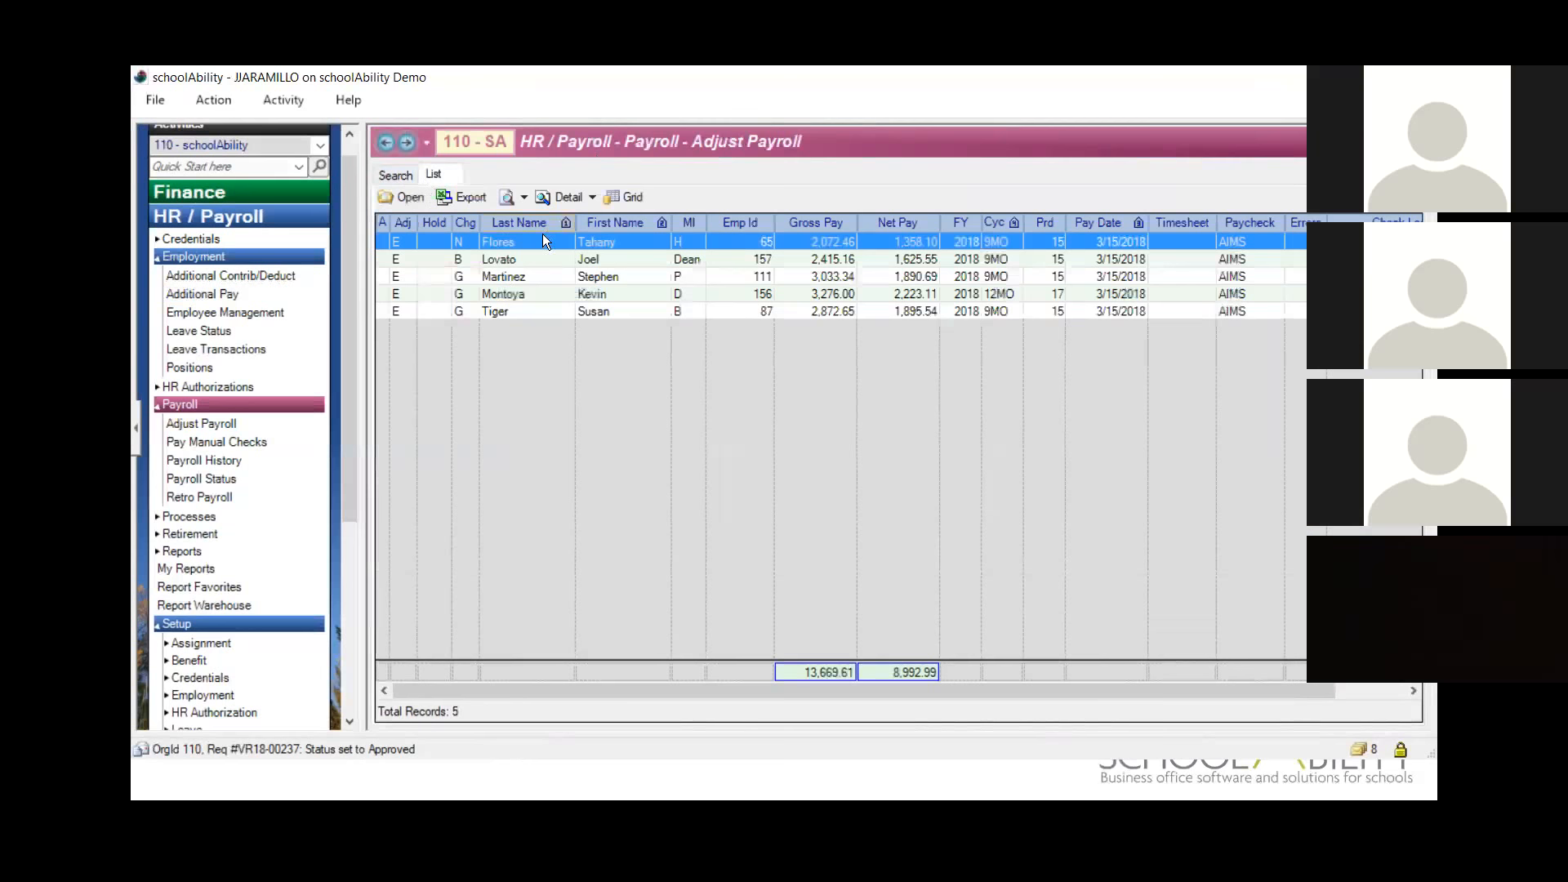
Step: Go back to the Test 2 batch in Additional Pay and close it to return to the batch list
left_click(379, 141)
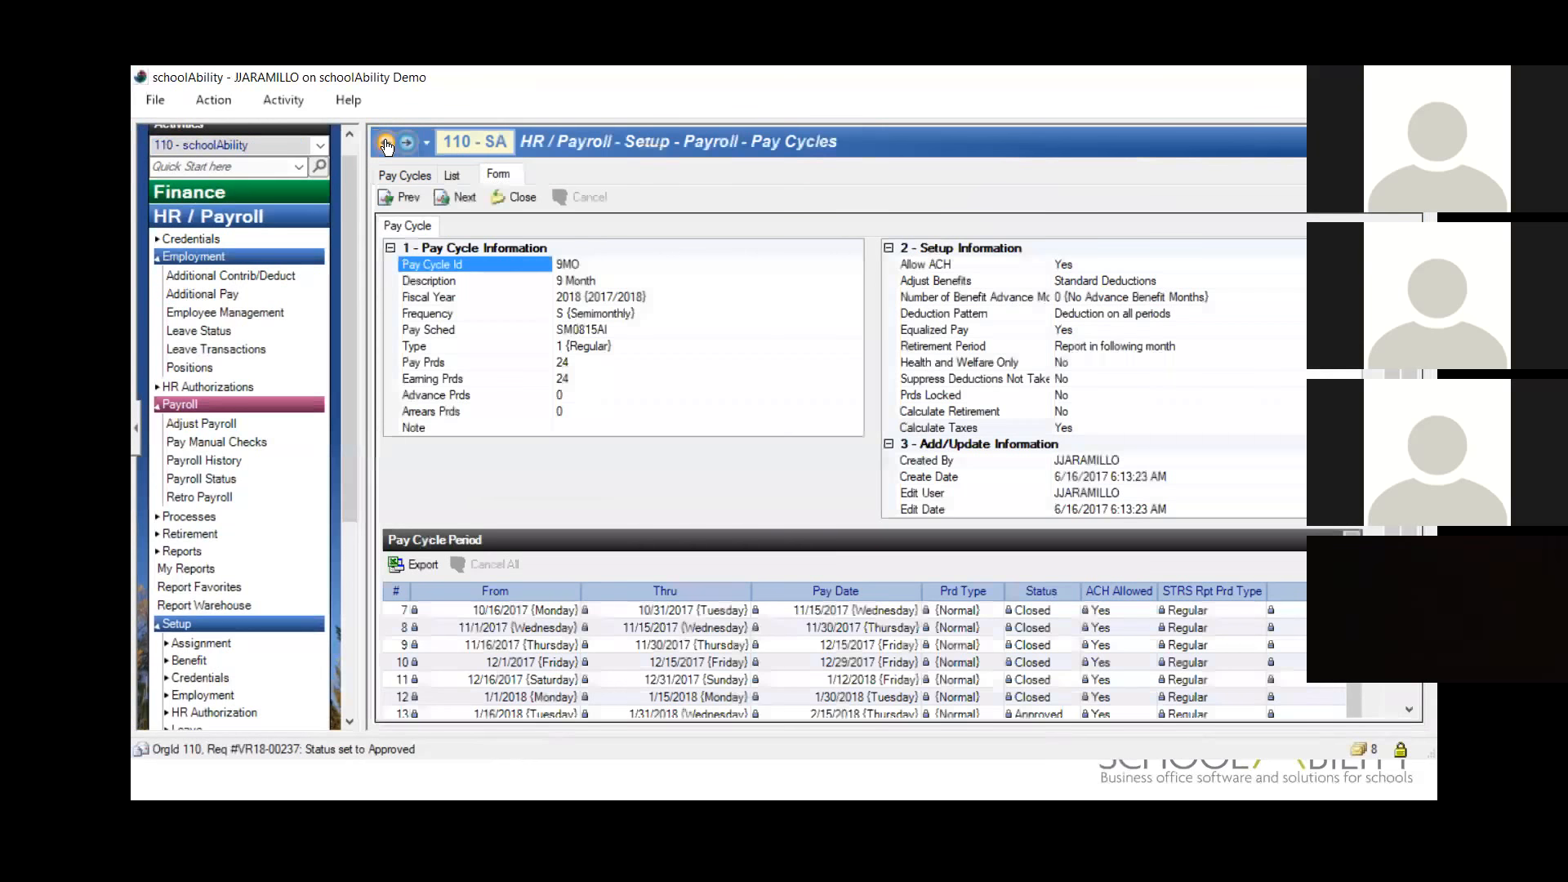
left_click(387, 146)
left_click(387, 146)
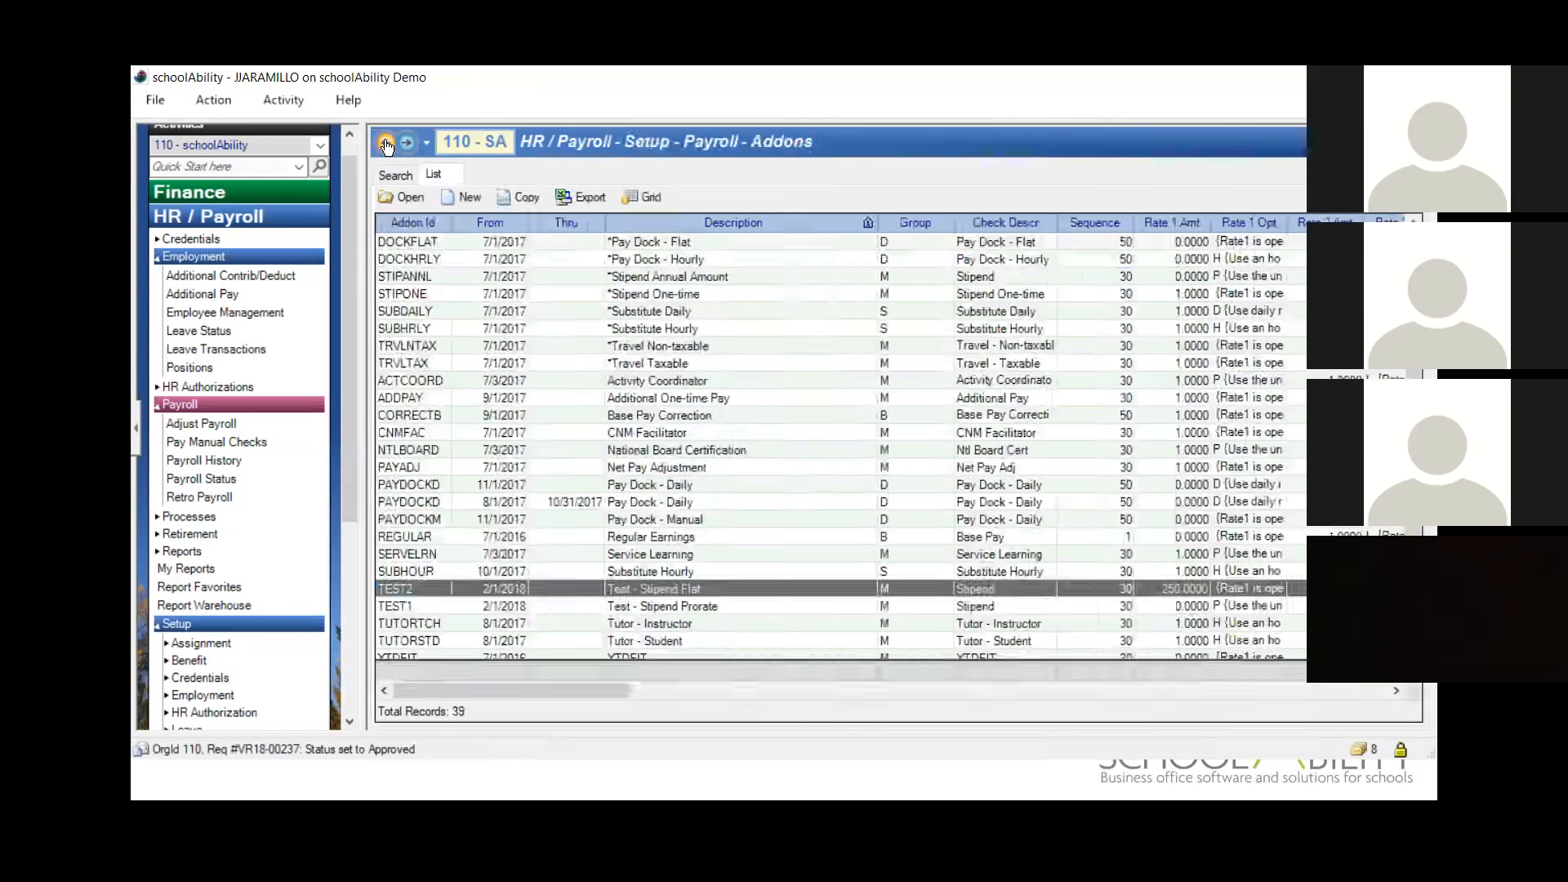
left_click(387, 146)
left_click(387, 146)
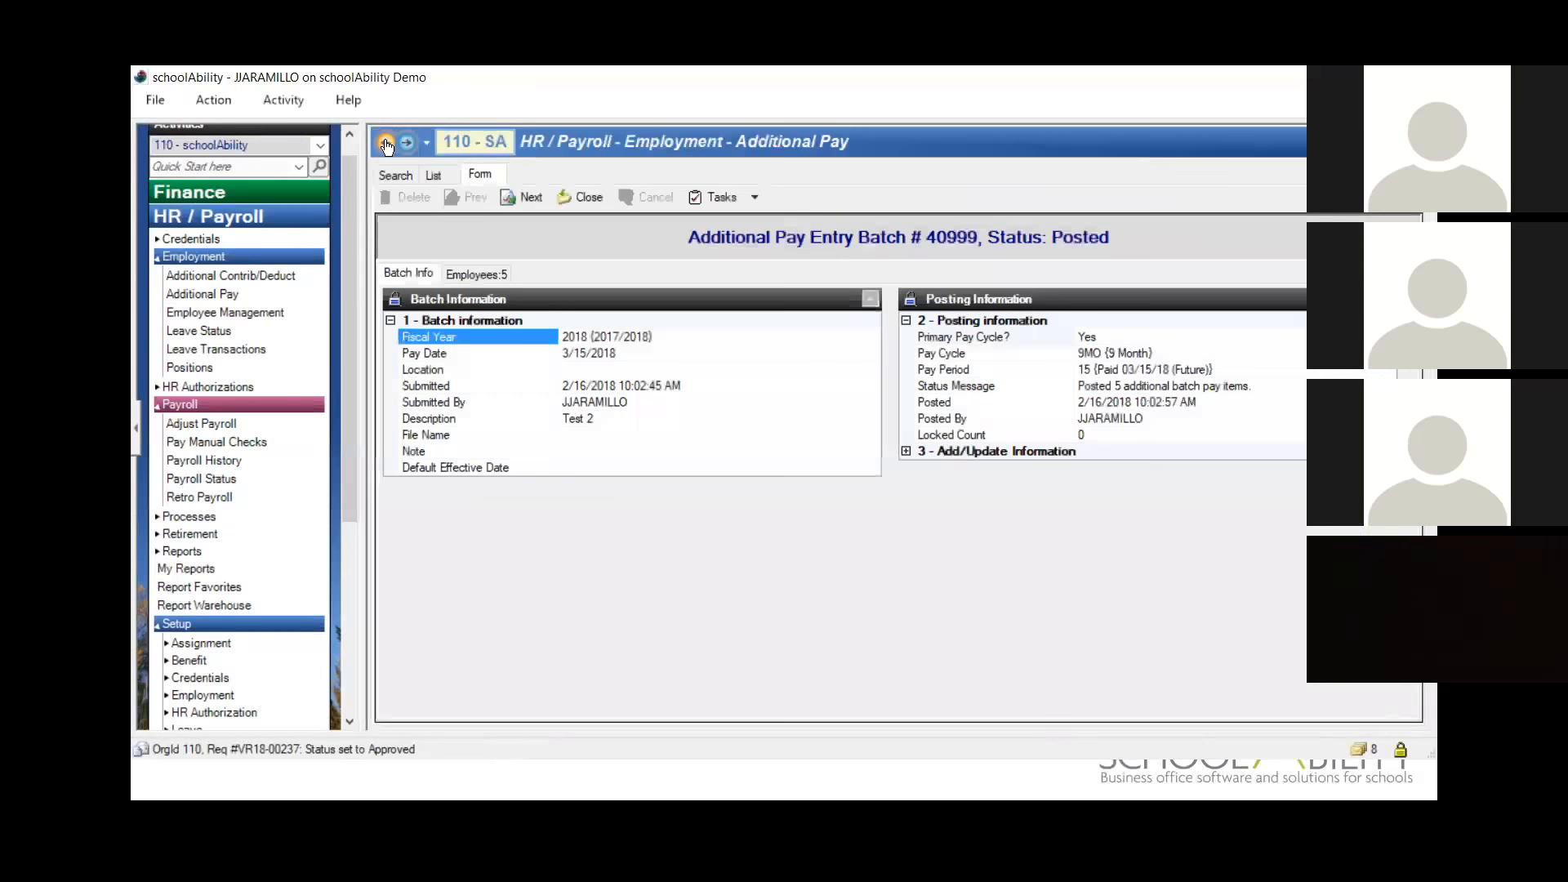
left_click(580, 198)
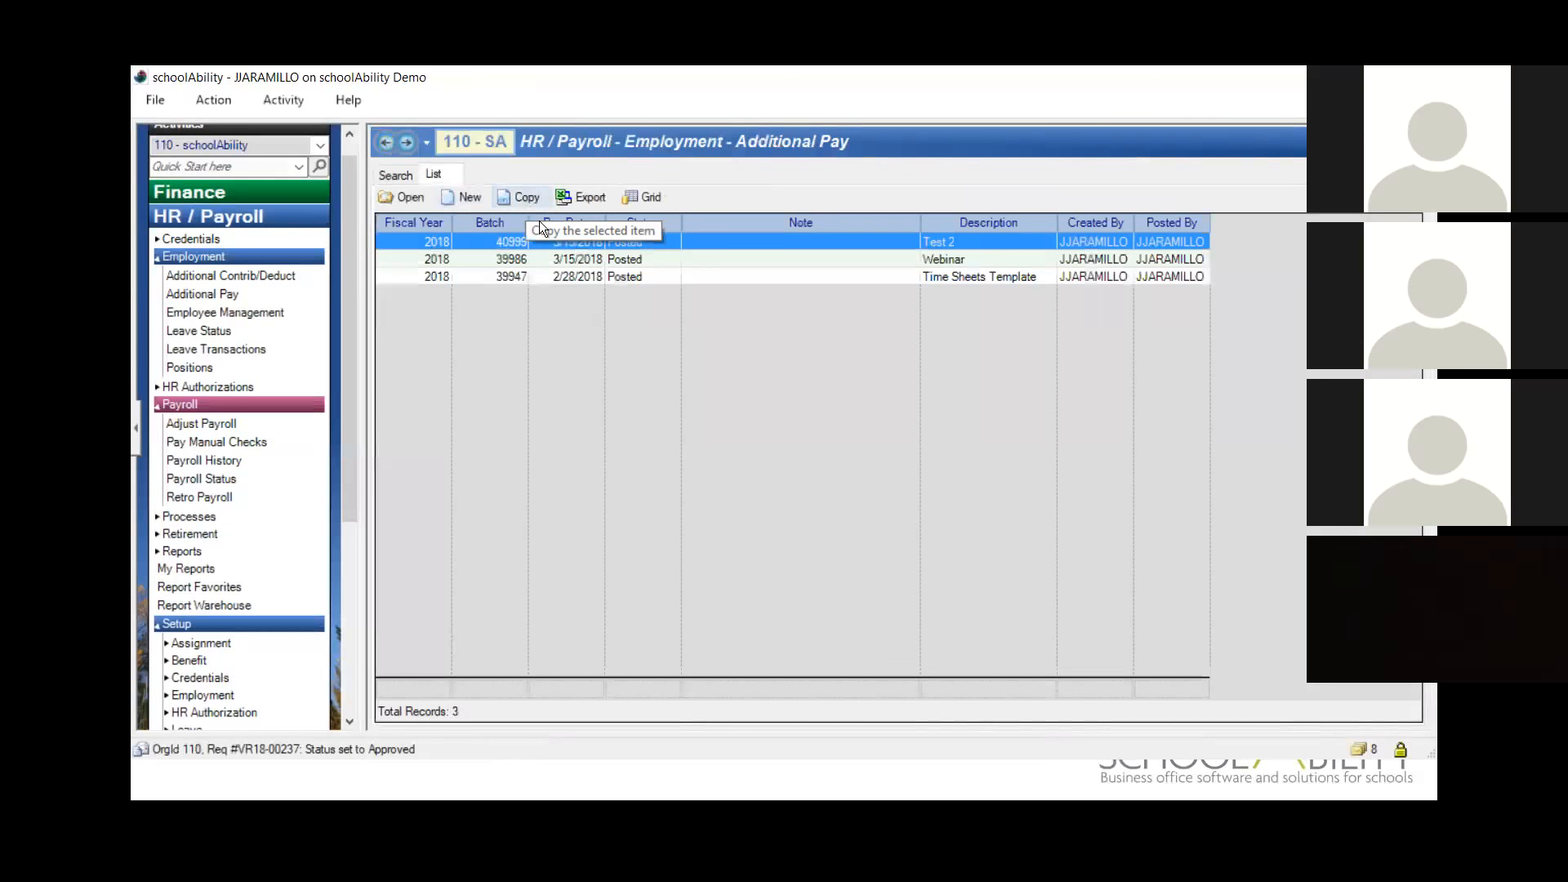
Step: Look at the employee entry grid of a new additional pay batch and discard the batch
left_click(476, 199)
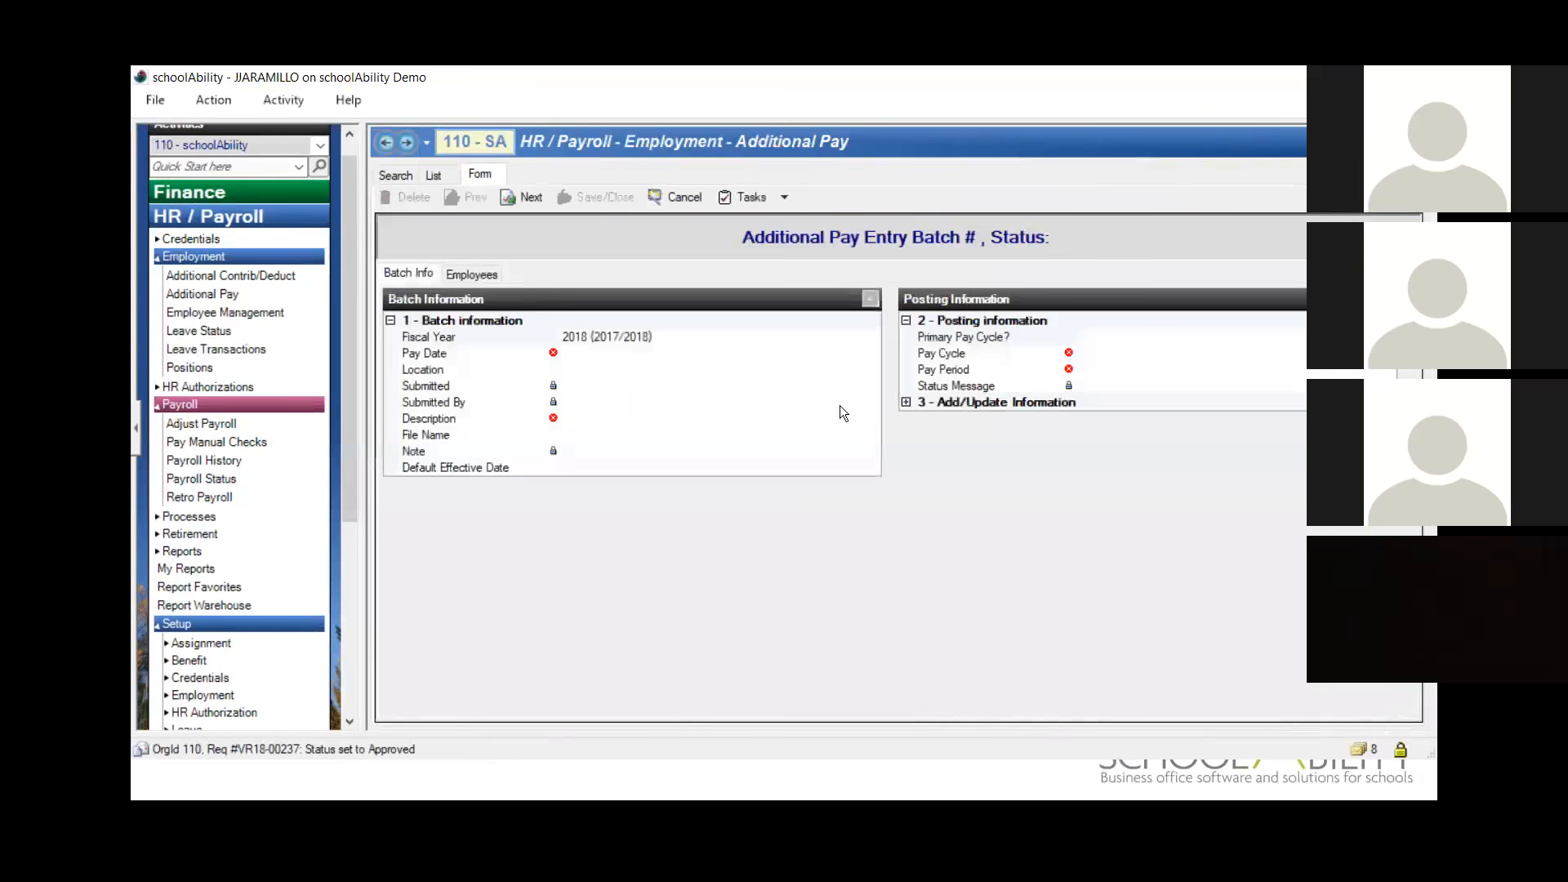
left_click(477, 278)
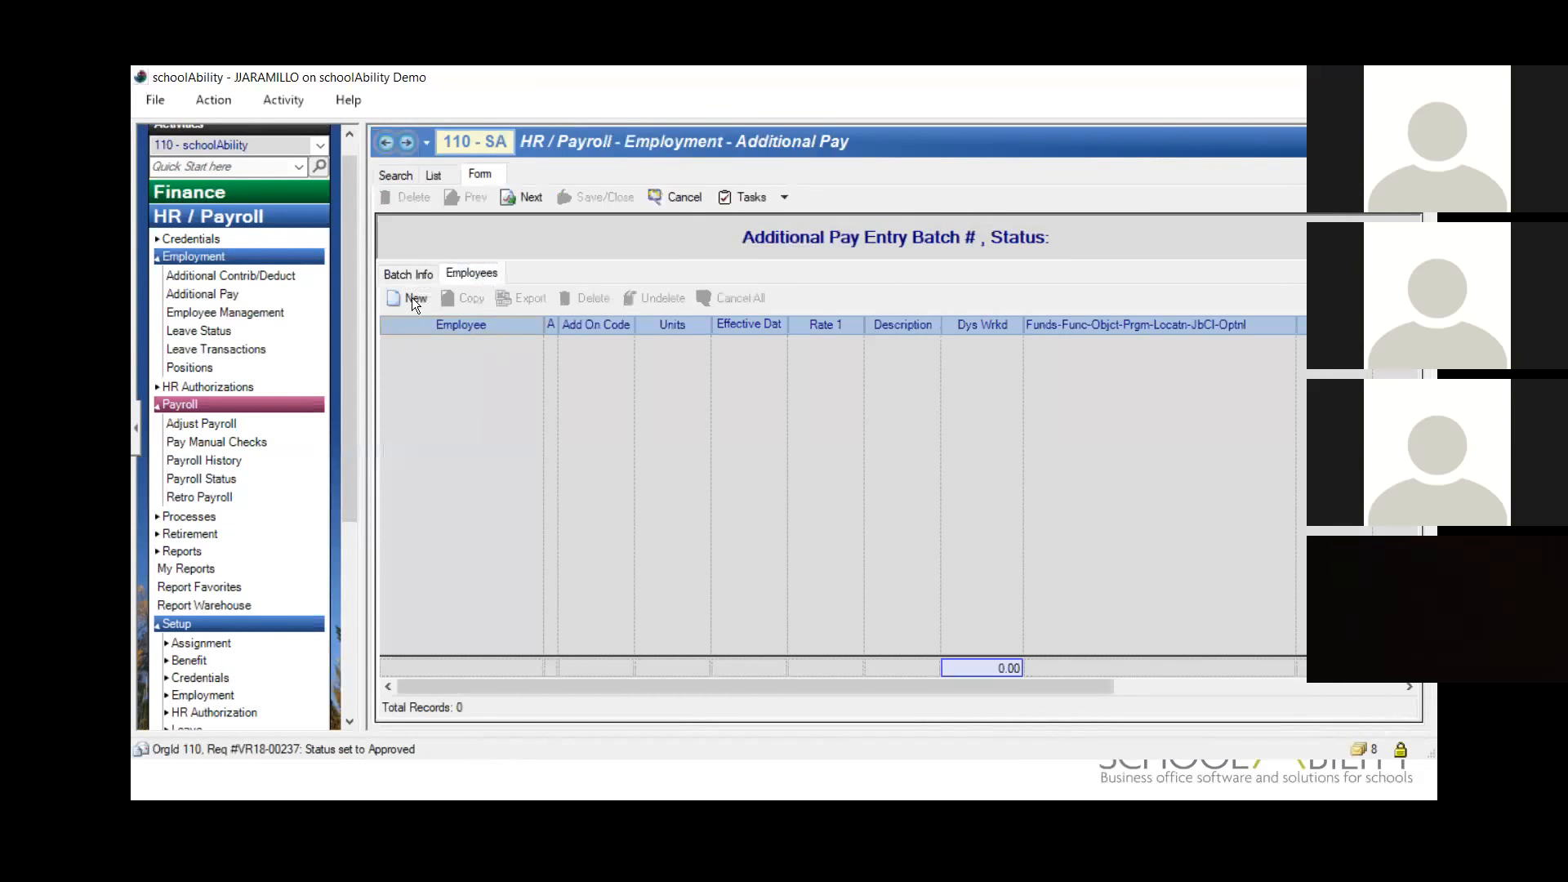
left_click(671, 198)
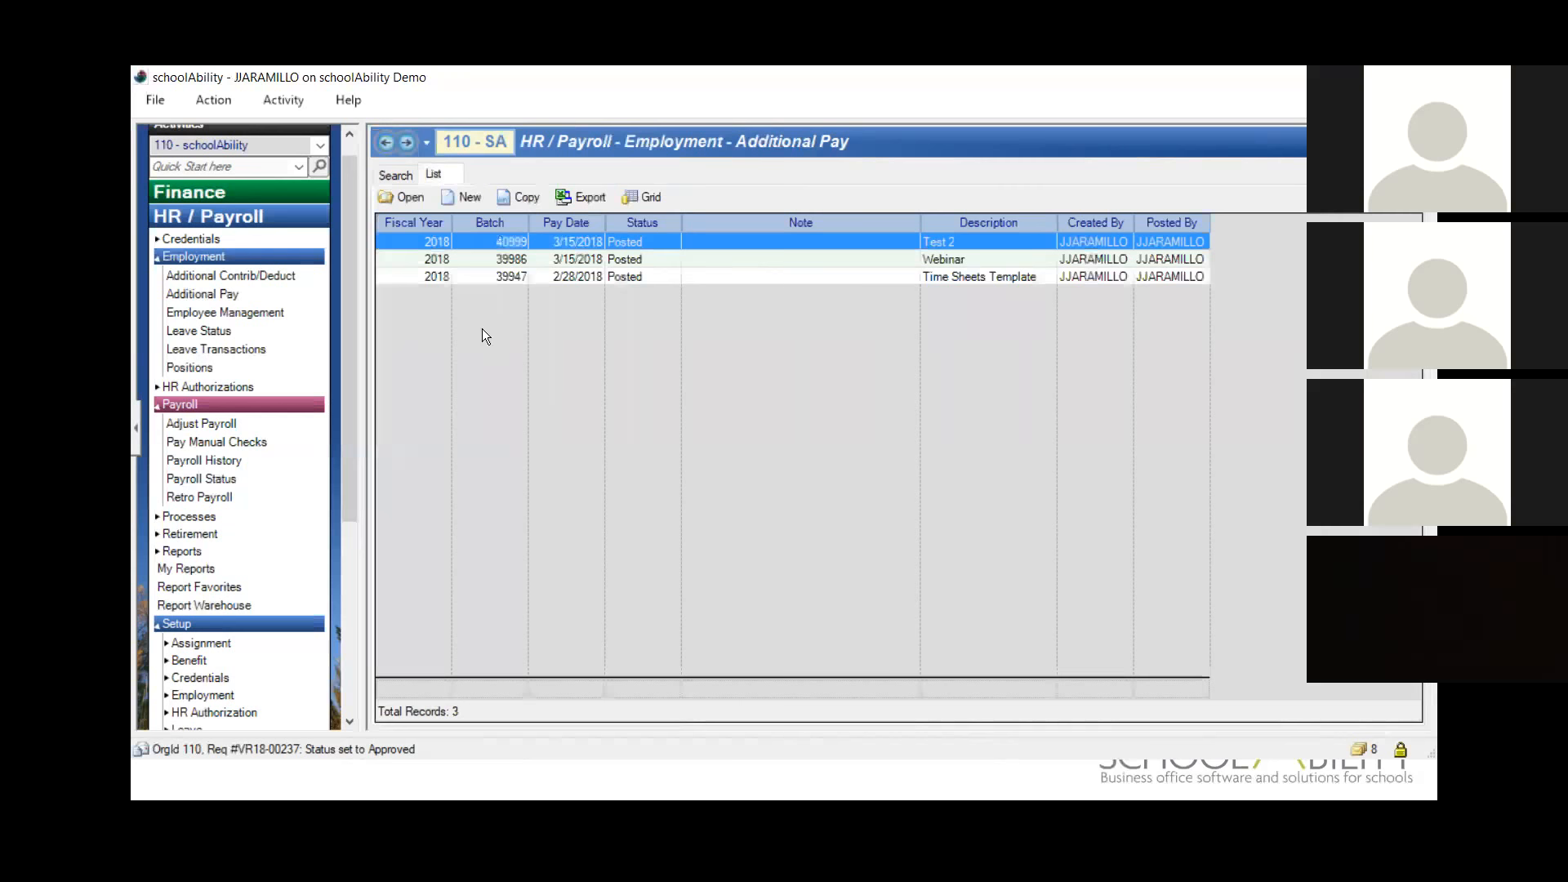
Step: Open the import and report Templates page from the Online Resources activities in the web browser
left_click(346, 698)
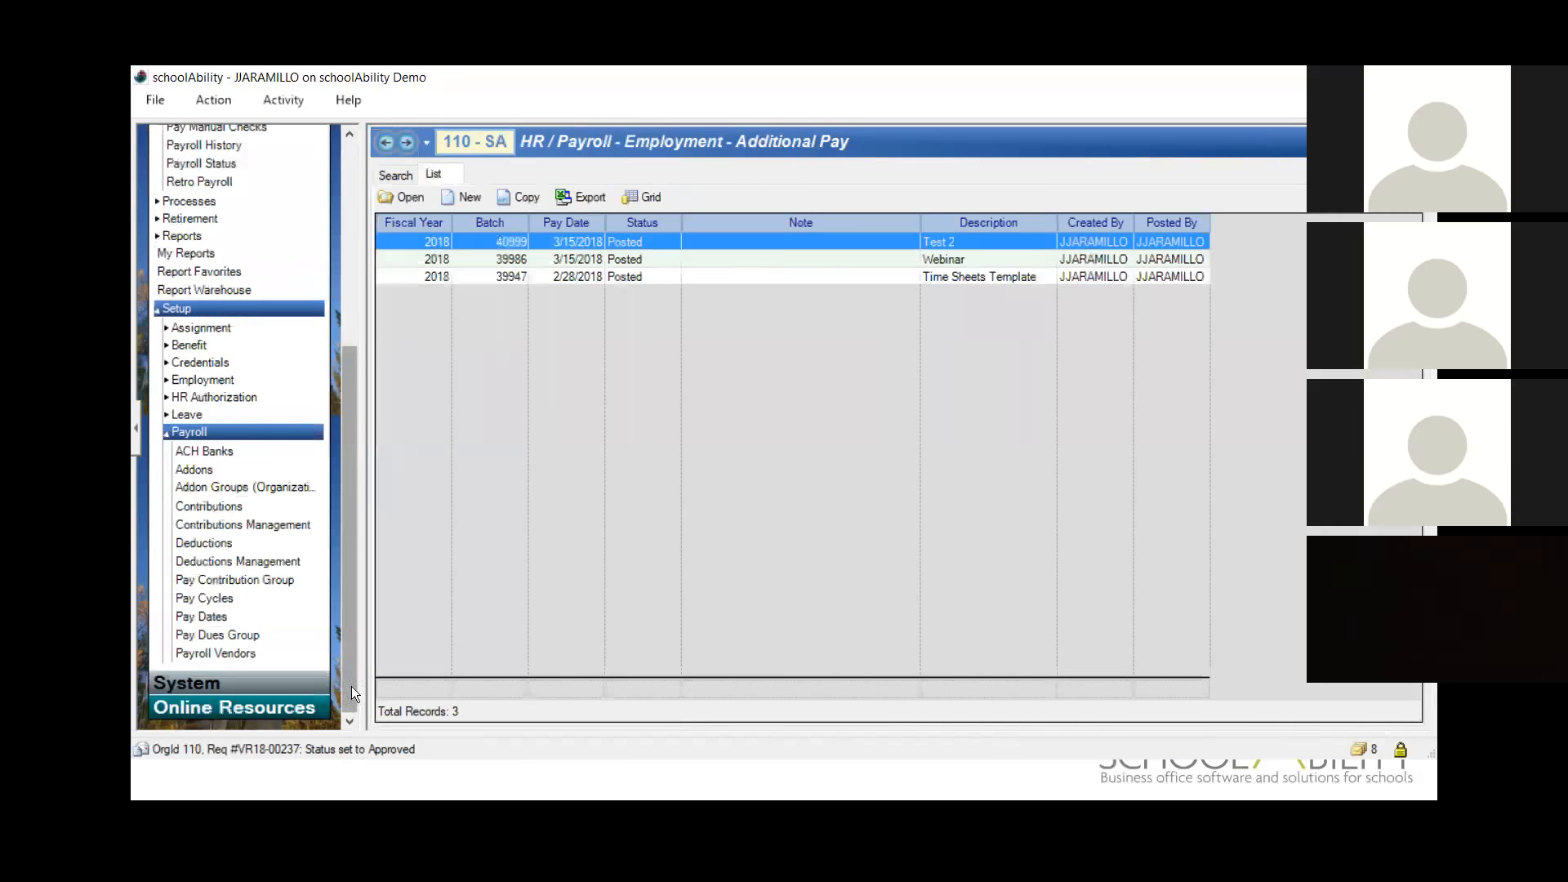
left_click(289, 618)
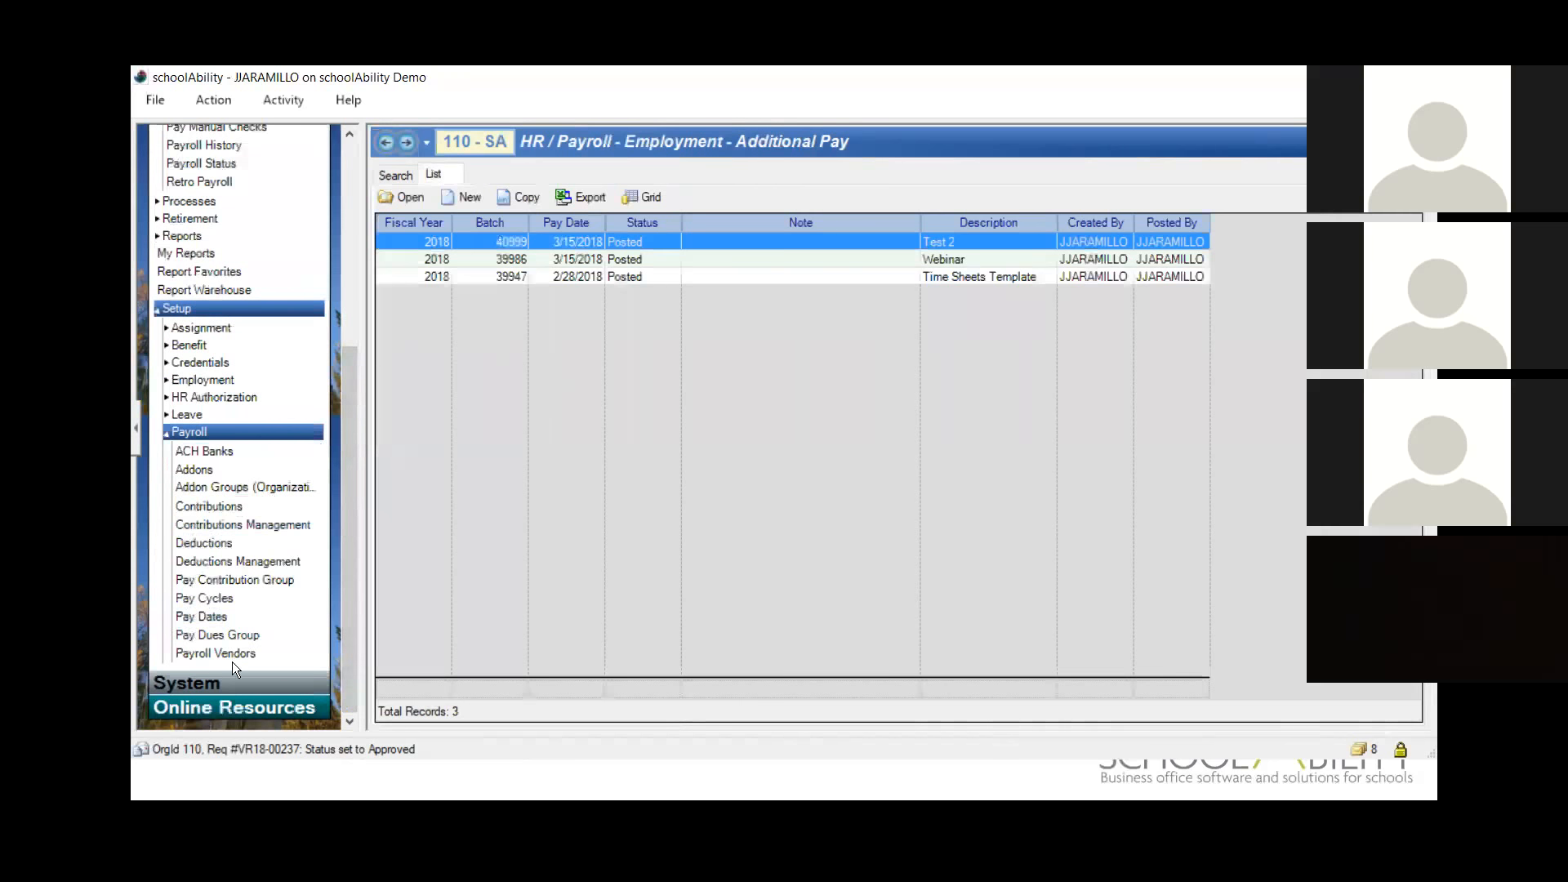
left_click(216, 685)
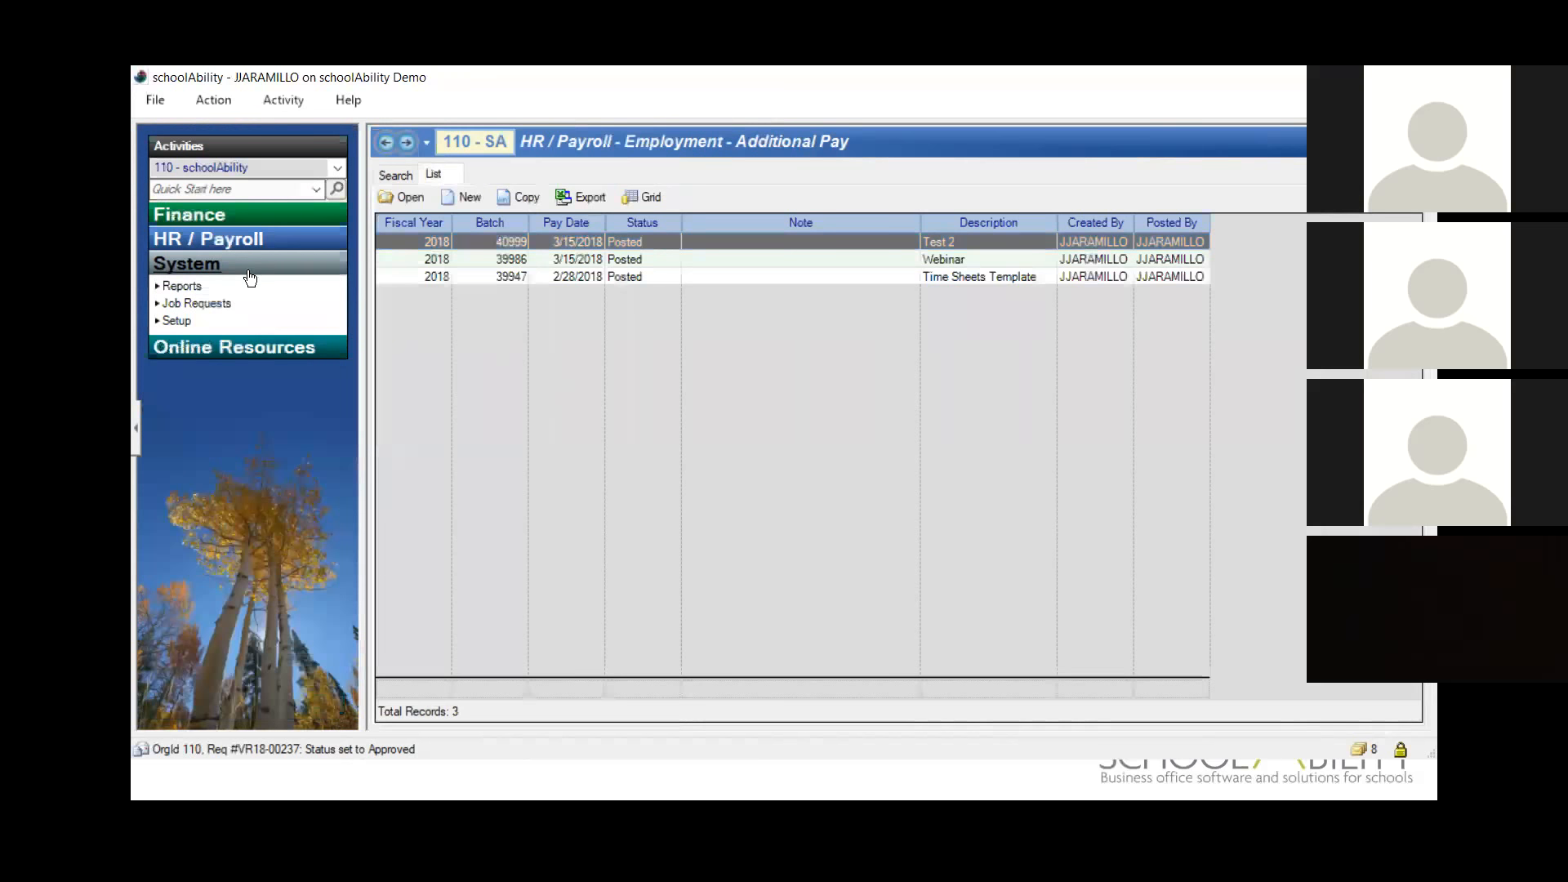
left_click(199, 351)
left_click(202, 422)
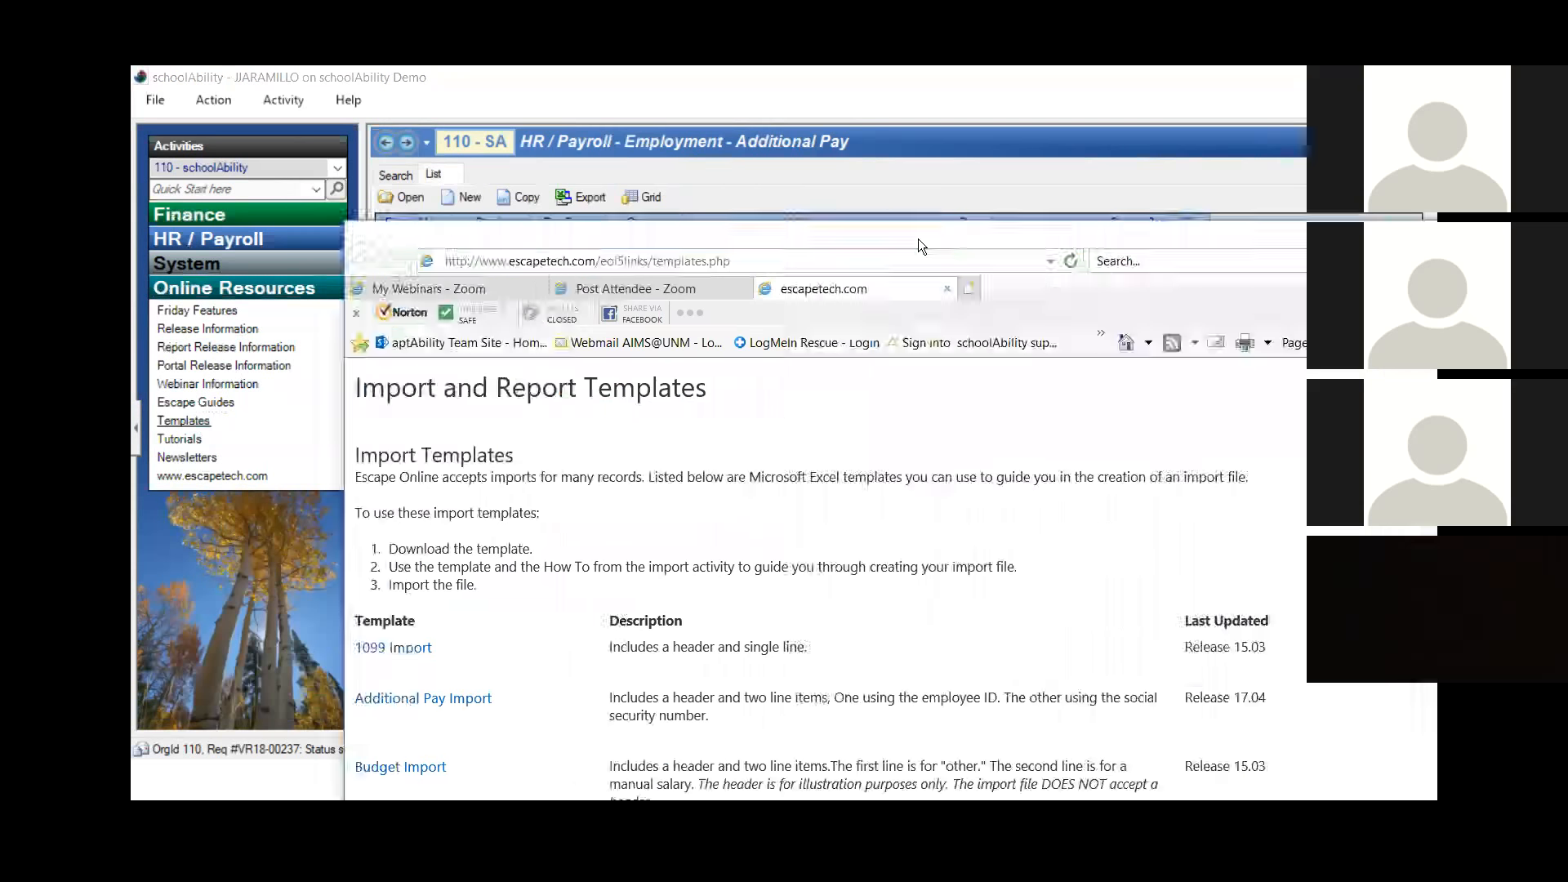
double_click(918, 238)
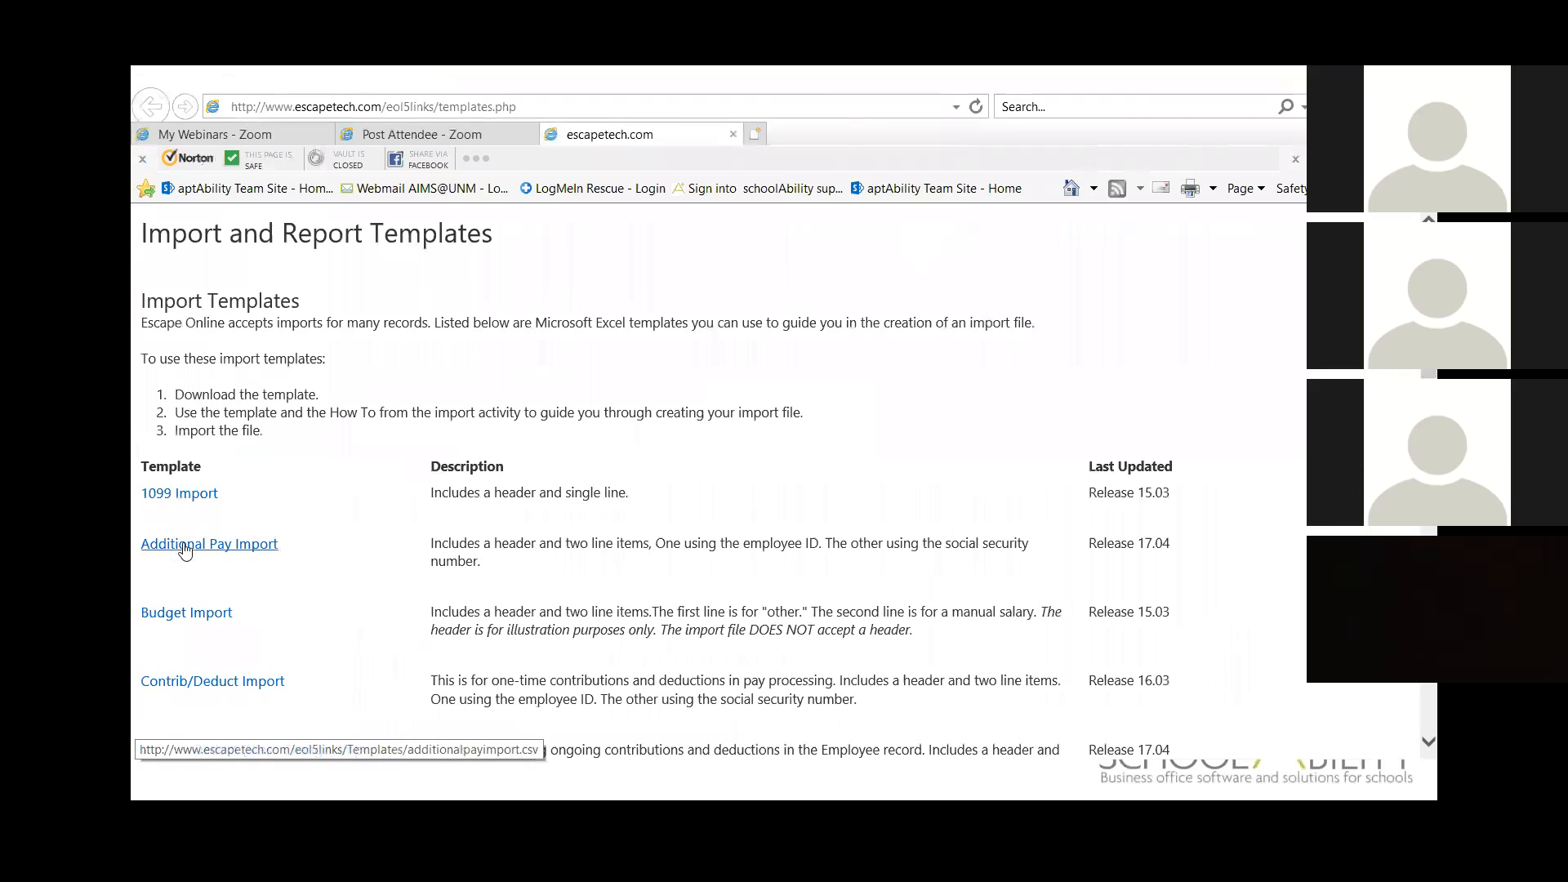
Step: Open the Additional Pay Import template and allow Microsoft Office to load it
left_click(185, 548)
left_click(663, 382)
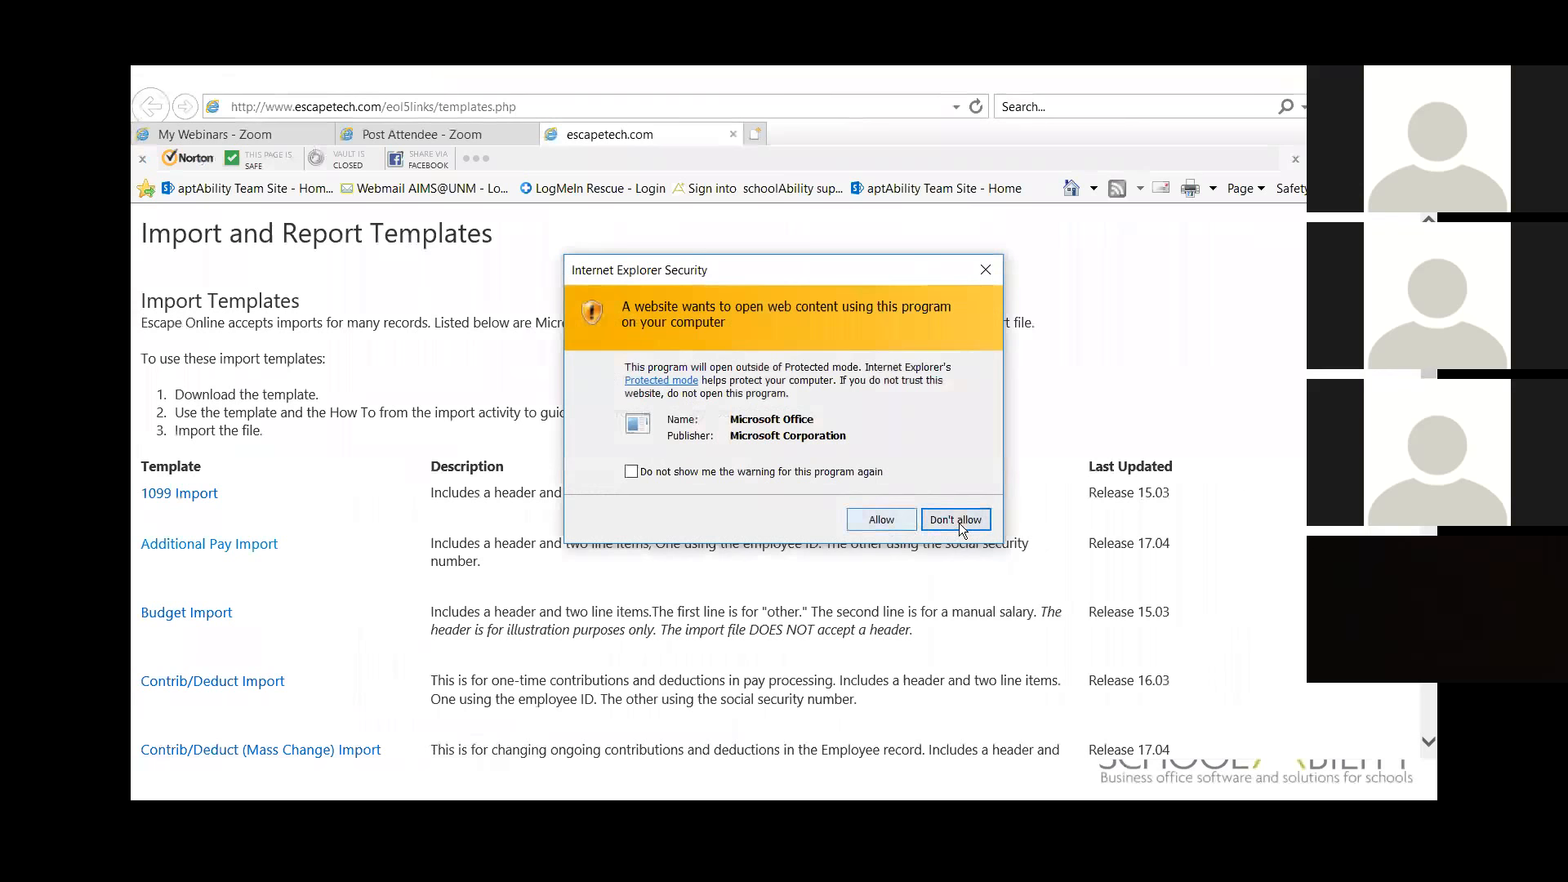
left_click(897, 522)
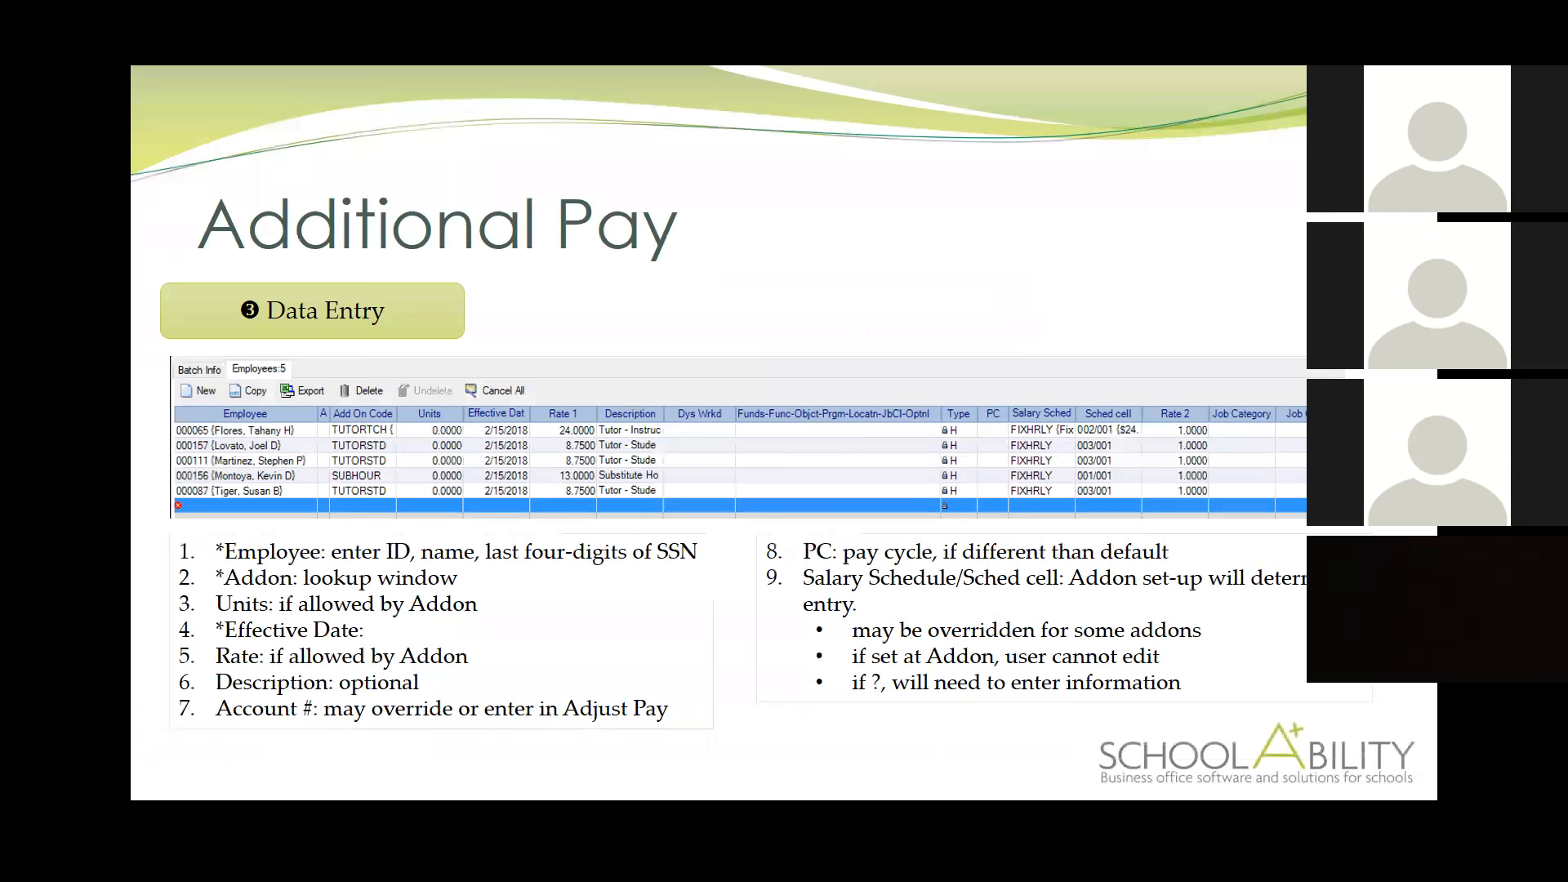
left_click(706, 429)
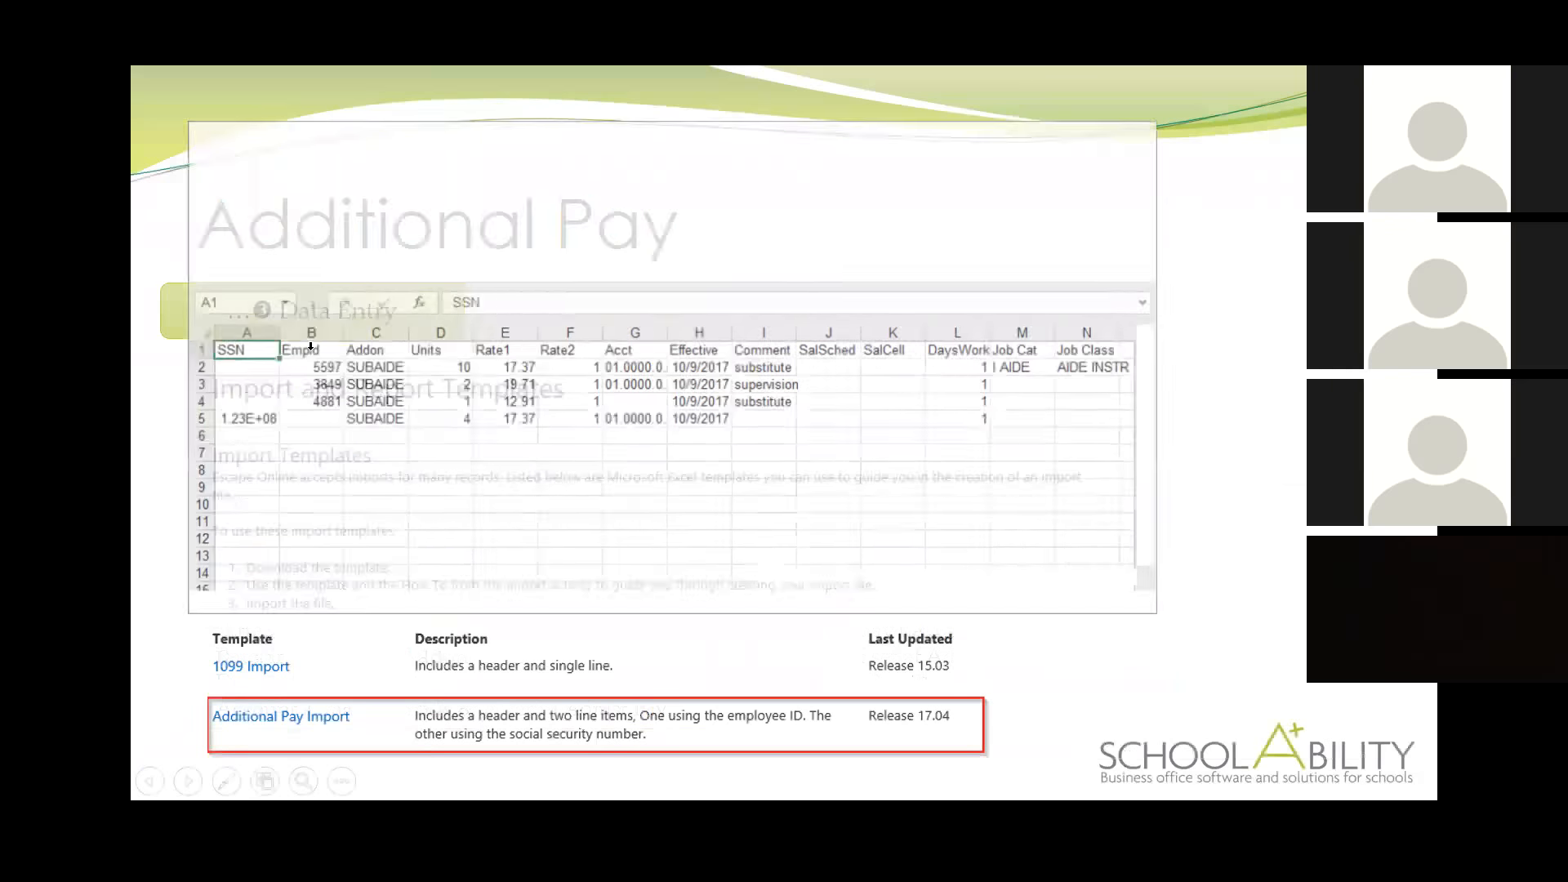
left_click(472, 270)
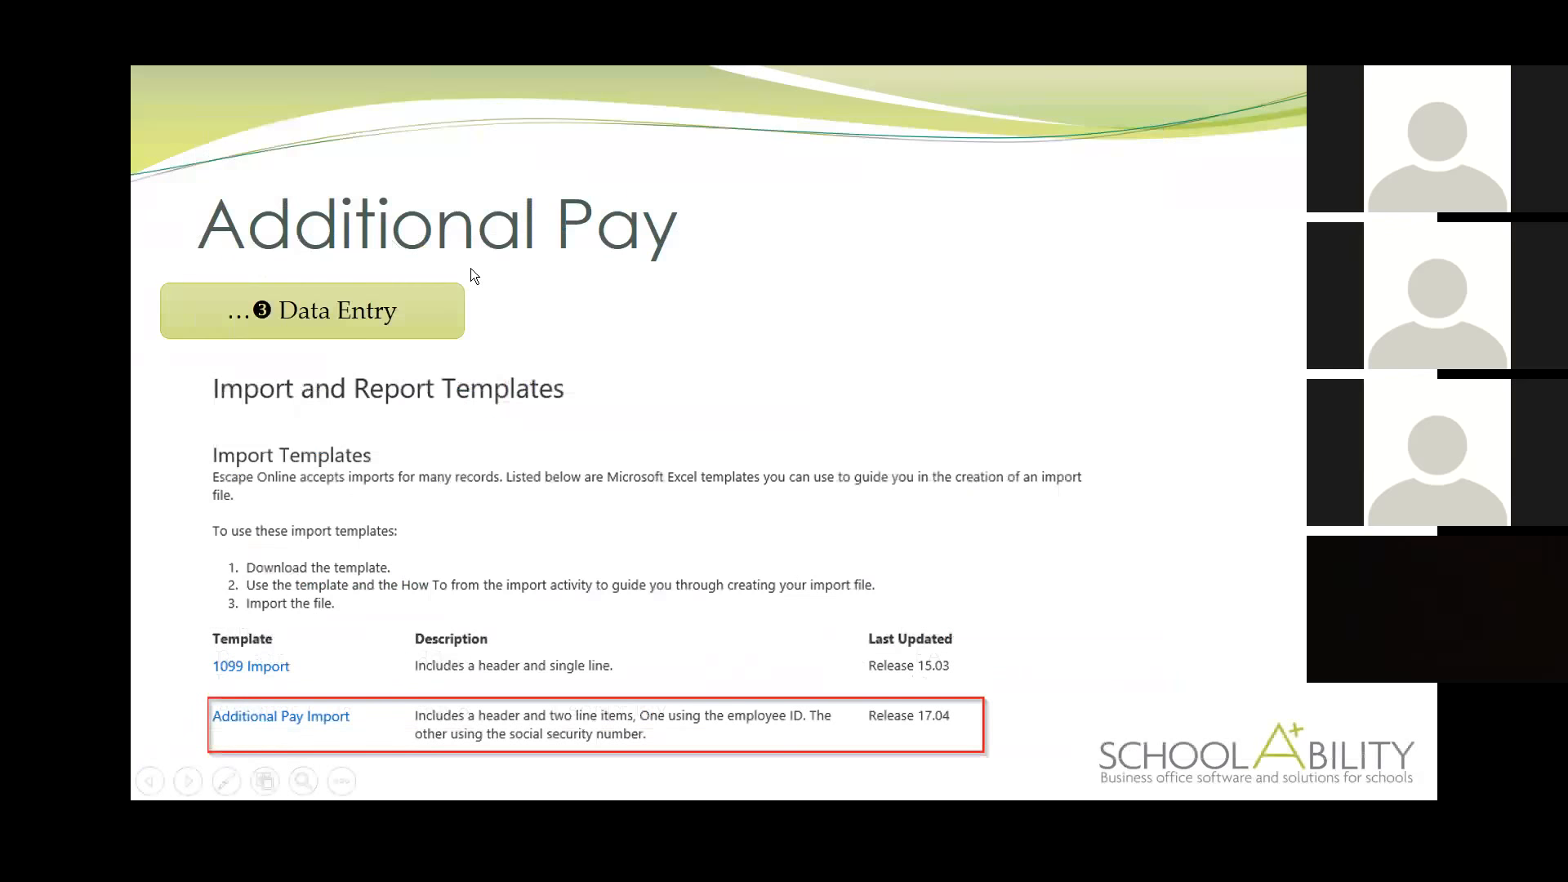
left_click(743, 331)
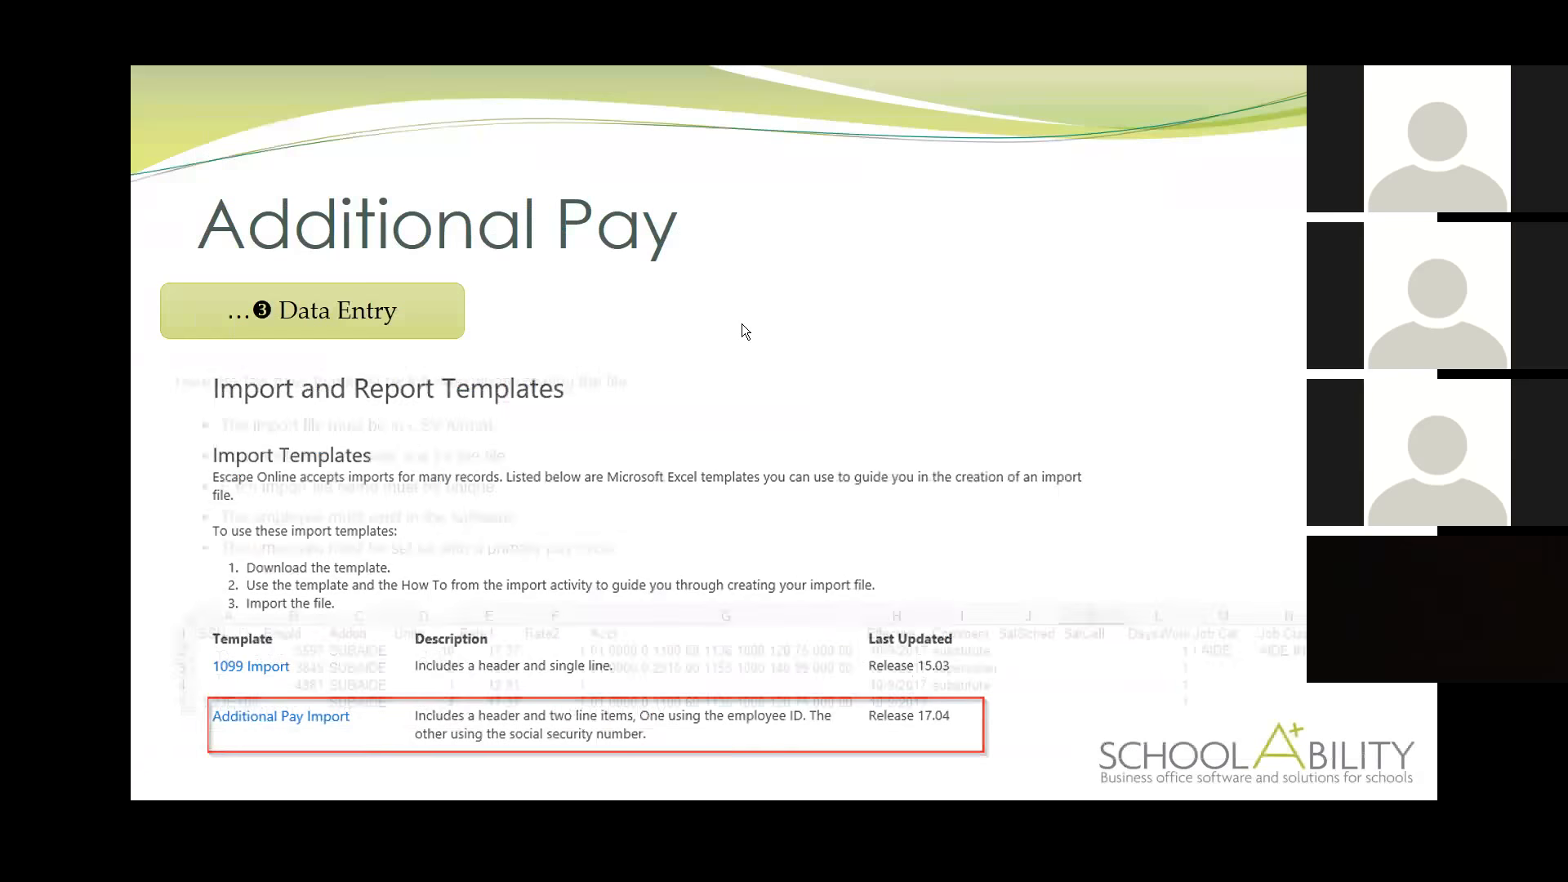